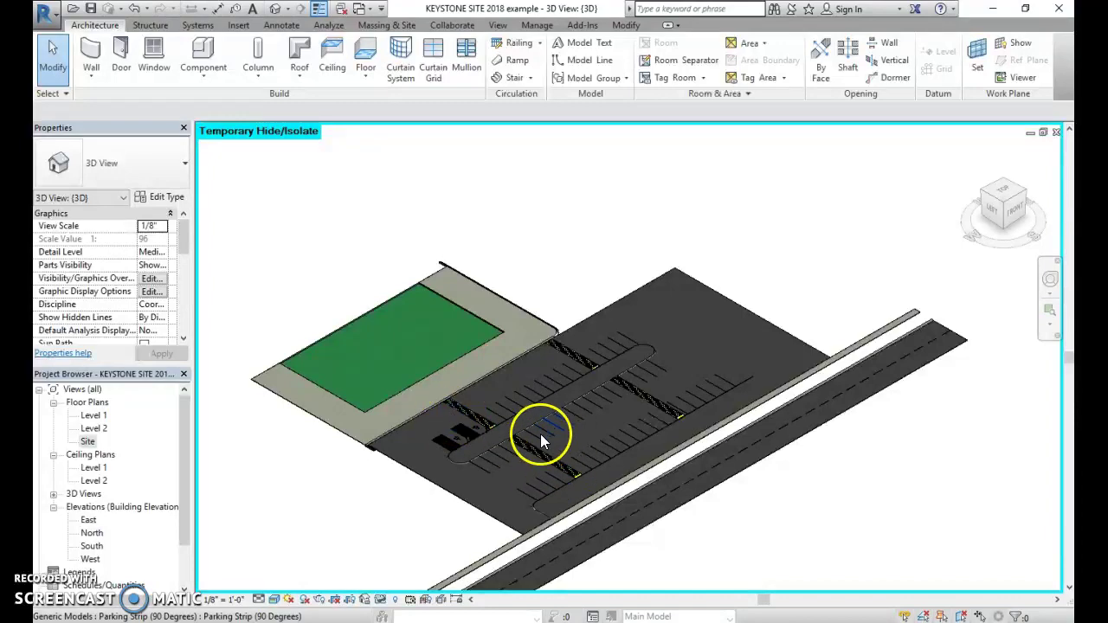
Consult the hand-drawn site sketch in Paint, return to Revit and open the Site floor plan
{"action": "left_click", "coordinate": [574, 622]}
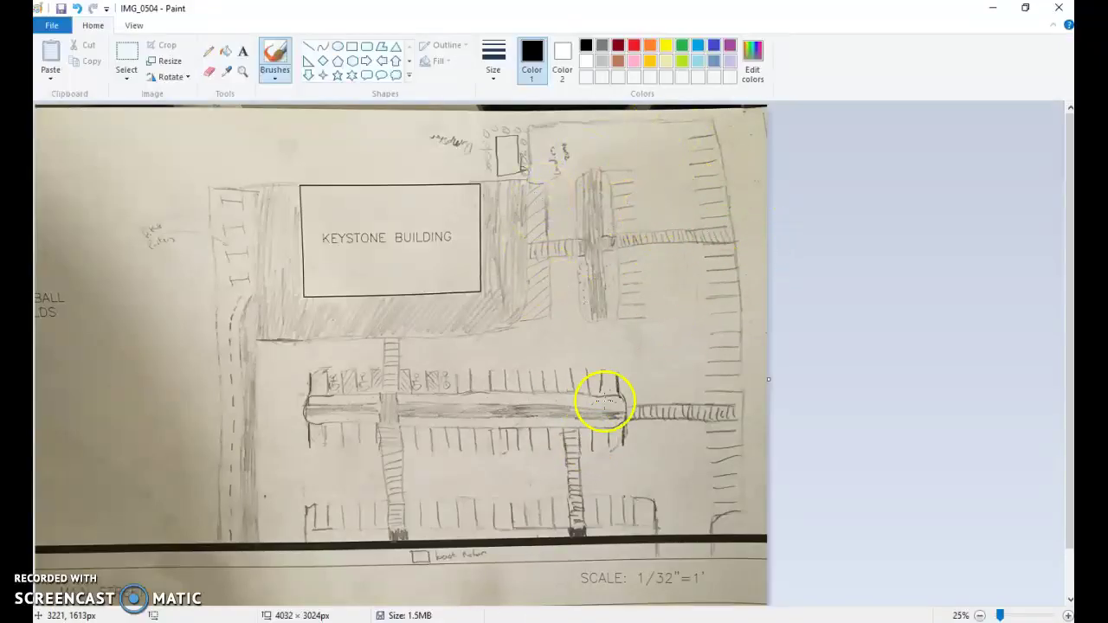
{"action": "key", "text": "alt+Tab"}
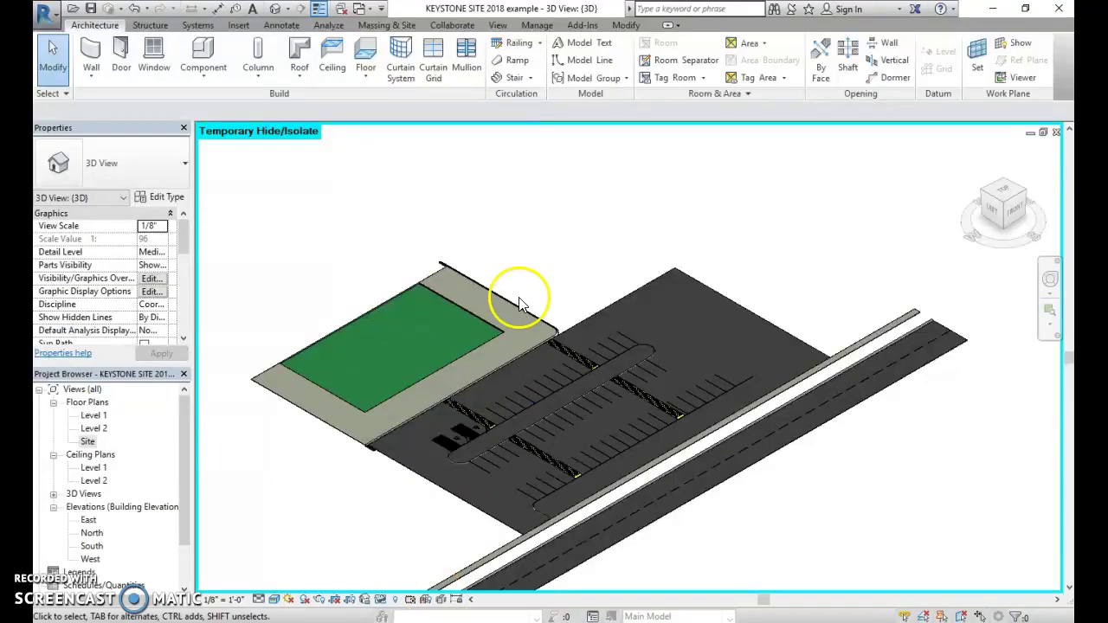
{"action": "scroll", "coordinate": [519, 303], "scroll_direction": "up", "scroll_amount": 2}
{"action": "left_click", "coordinate": [87, 442]}
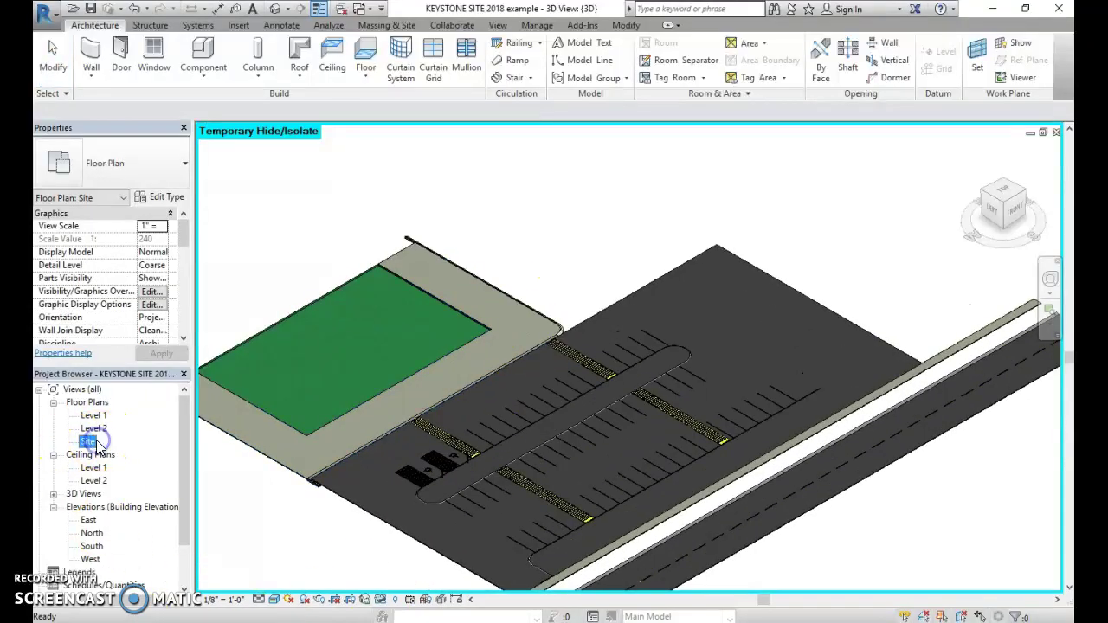
{"action": "double_click", "coordinate": [87, 442]}
Open the boundary of the STREET floor under the parking lot for editing
{"action": "left_click", "coordinate": [580, 384]}
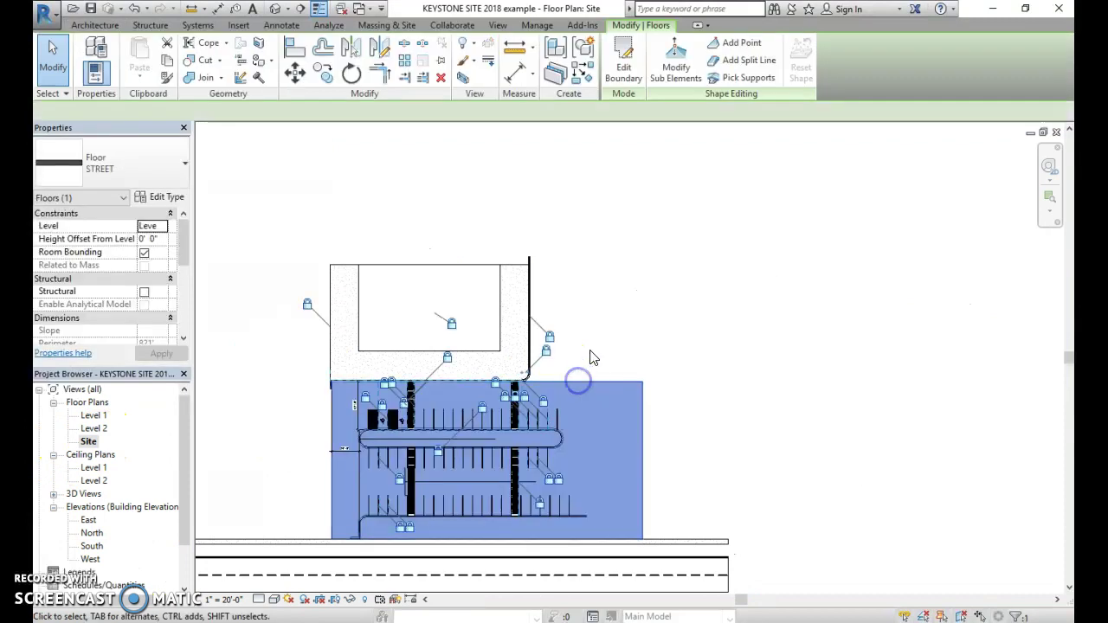
{"action": "scroll", "coordinate": [592, 357], "scroll_direction": "up", "scroll_amount": 2}
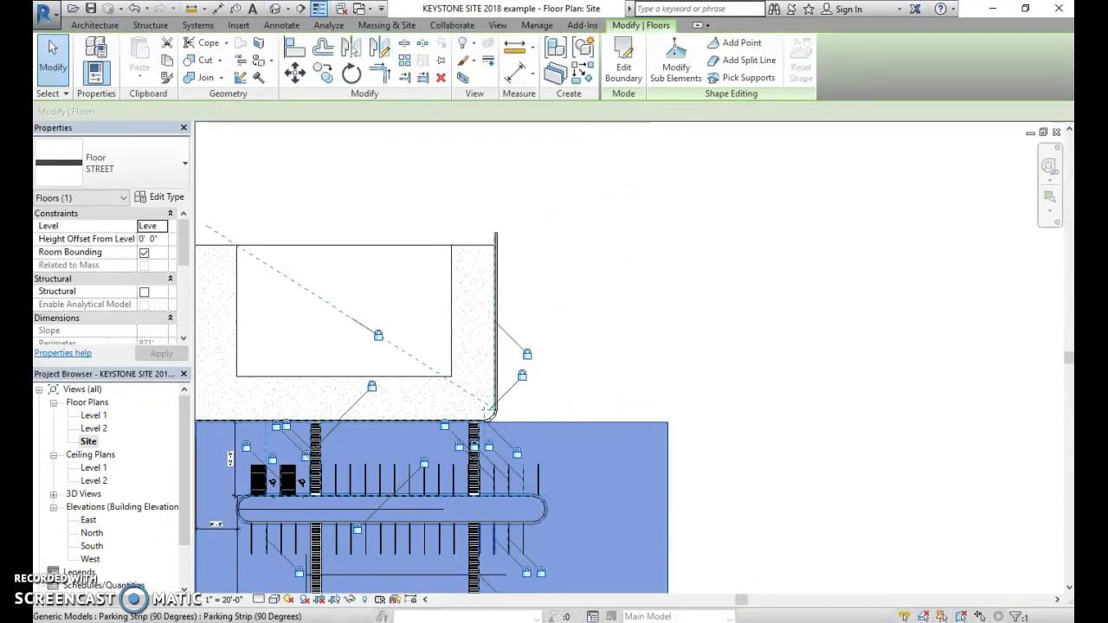
{"action": "left_click", "coordinate": [623, 59]}
Add floor boundary lines by picking the outer curb's corner arc and its straight edge along the building's right-hand sidewalk
{"action": "scroll", "coordinate": [494, 426], "scroll_direction": "up", "scroll_amount": 4}
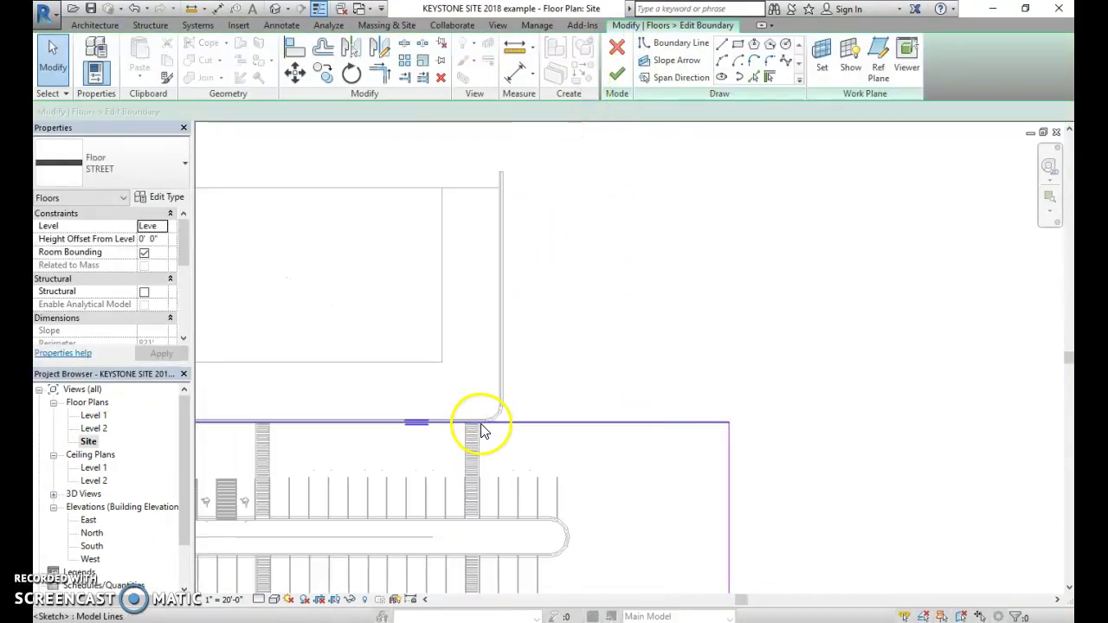
{"action": "scroll", "coordinate": [507, 427], "scroll_direction": "up", "scroll_amount": 2}
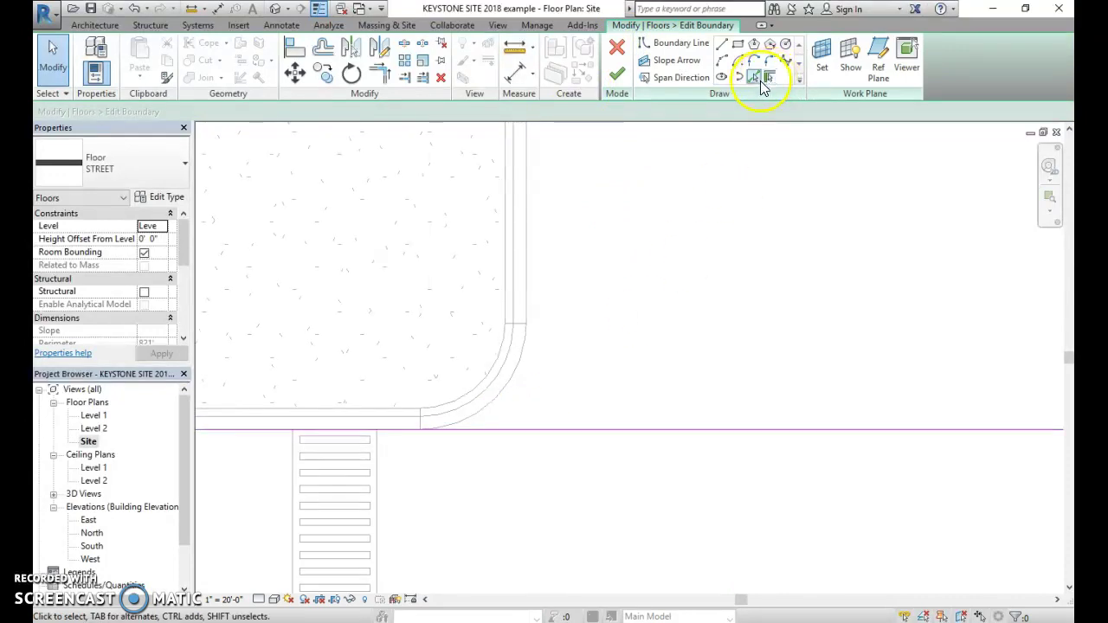
{"action": "left_click", "coordinate": [753, 77]}
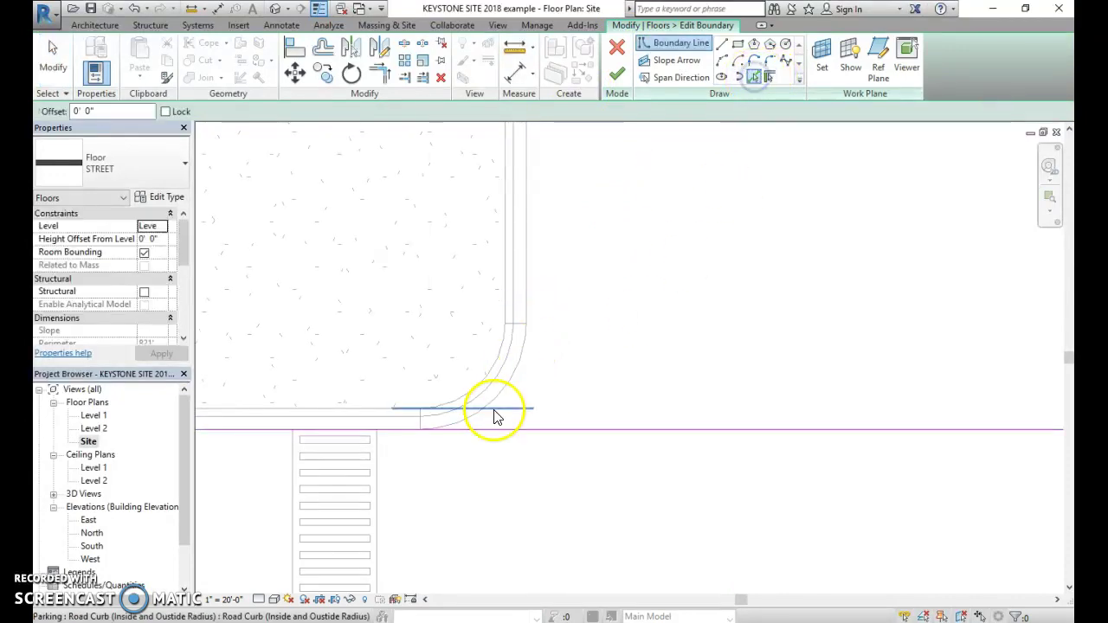
{"action": "left_click", "coordinate": [522, 368]}
{"action": "scroll", "coordinate": [501, 462], "scroll_direction": "down", "scroll_amount": 2}
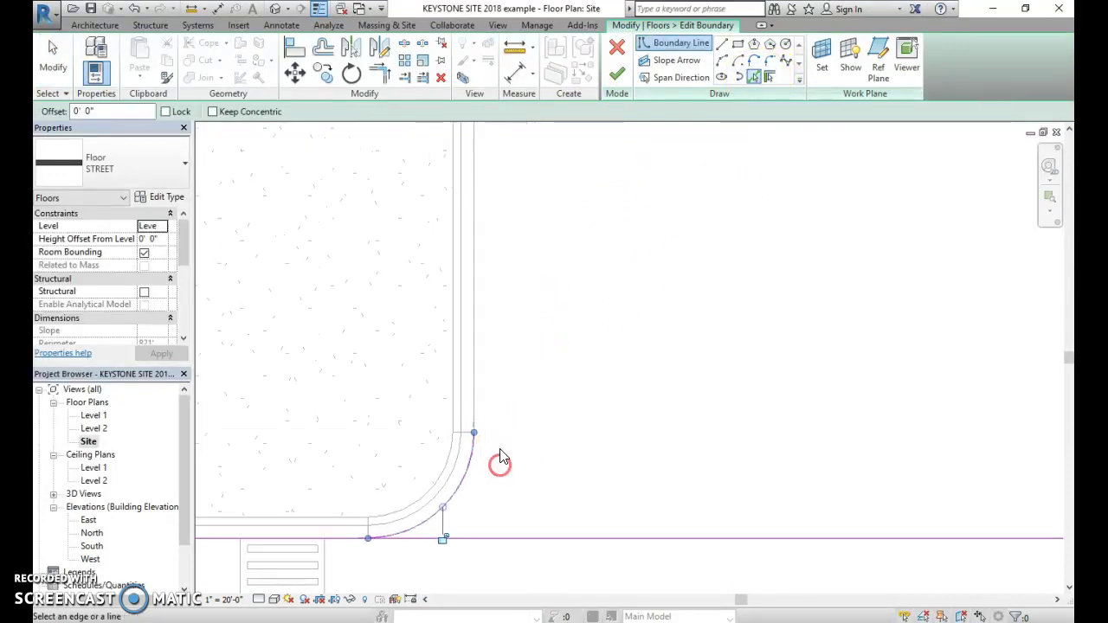
{"action": "scroll", "coordinate": [497, 405], "scroll_direction": "down", "scroll_amount": 1}
{"action": "middle_click_drag", "start_coordinate": [495, 431], "coordinate": [492, 466]}
{"action": "left_click", "coordinate": [481, 389]}
{"action": "scroll", "coordinate": [562, 283], "scroll_direction": "down", "scroll_amount": 1}
{"action": "middle_click_drag", "start_coordinate": [548, 358], "coordinate": [527, 519]}
{"action": "scroll", "coordinate": [558, 346], "scroll_direction": "down", "scroll_amount": 2}
{"action": "middle_click_drag", "start_coordinate": [557, 321], "coordinate": [549, 457]}
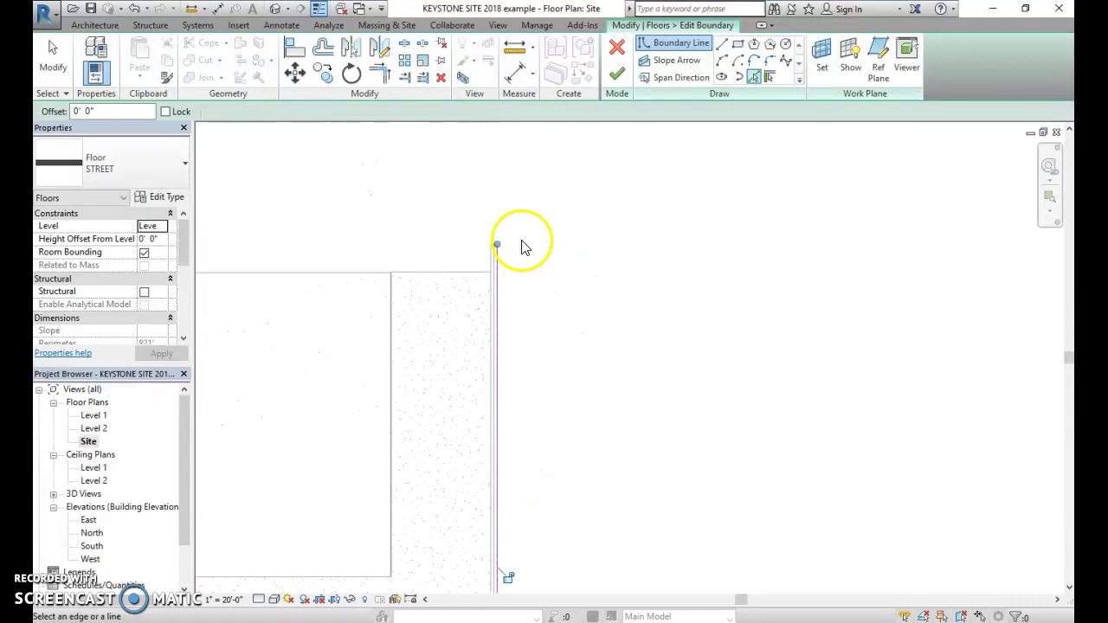
Draw a horizontal boundary line about 98'-7" long from the curb's upper end until it aligns with the lot's right edge
{"action": "scroll", "coordinate": [597, 208], "scroll_direction": "up", "scroll_amount": 1}
{"action": "left_click", "coordinate": [721, 45]}
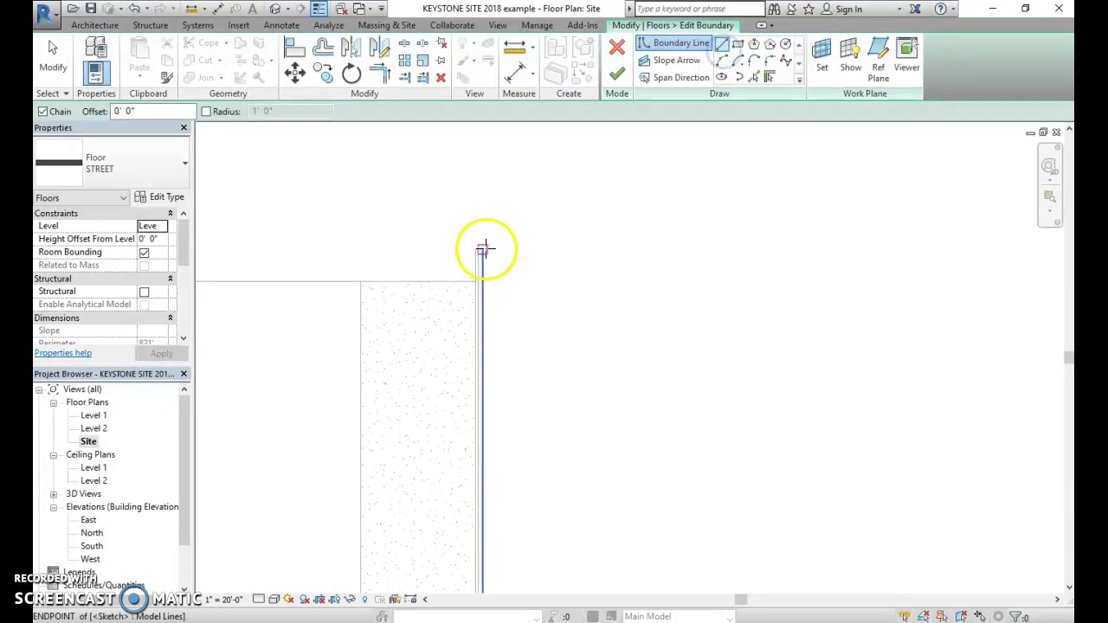
{"action": "left_click", "coordinate": [483, 251]}
{"action": "middle_click_drag", "start_coordinate": [867, 265], "coordinate": [726, 223]}
{"action": "scroll", "coordinate": [811, 197], "scroll_direction": "down", "scroll_amount": 2}
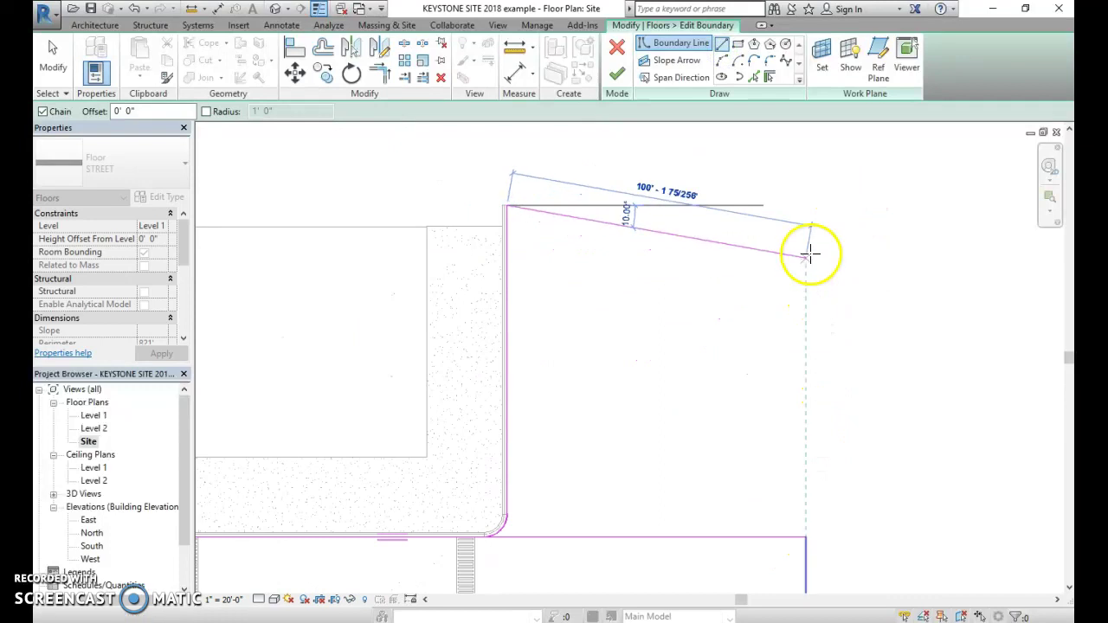
{"action": "left_click", "coordinate": [803, 204]}
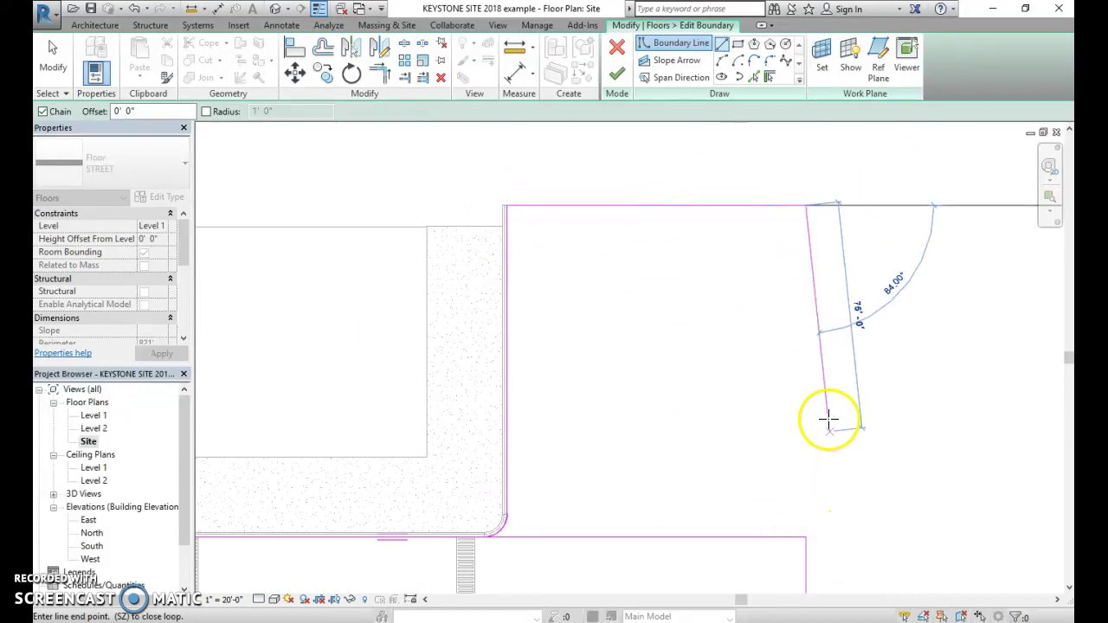
{"action": "key", "text": "Escape"}
{"action": "key", "text": "Escape"}
Extend the lot's right boundary line up to meet the end of the new horizontal line
{"action": "left_click", "coordinate": [808, 538]}
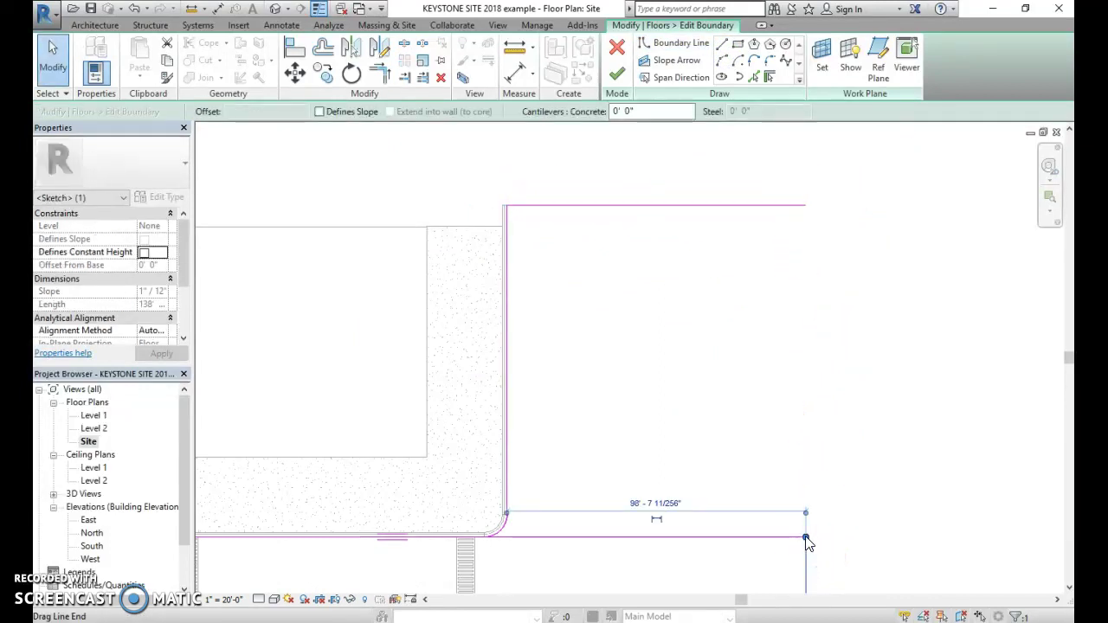
{"action": "mouse_move", "coordinate": [807, 540]}
{"action": "left_mouse_down"}
{"action": "mouse_move", "coordinate": [791, 225]}
{"action": "mouse_move", "coordinate": [801, 202]}
{"action": "left_mouse_up"}
{"action": "left_click", "coordinate": [724, 418]}
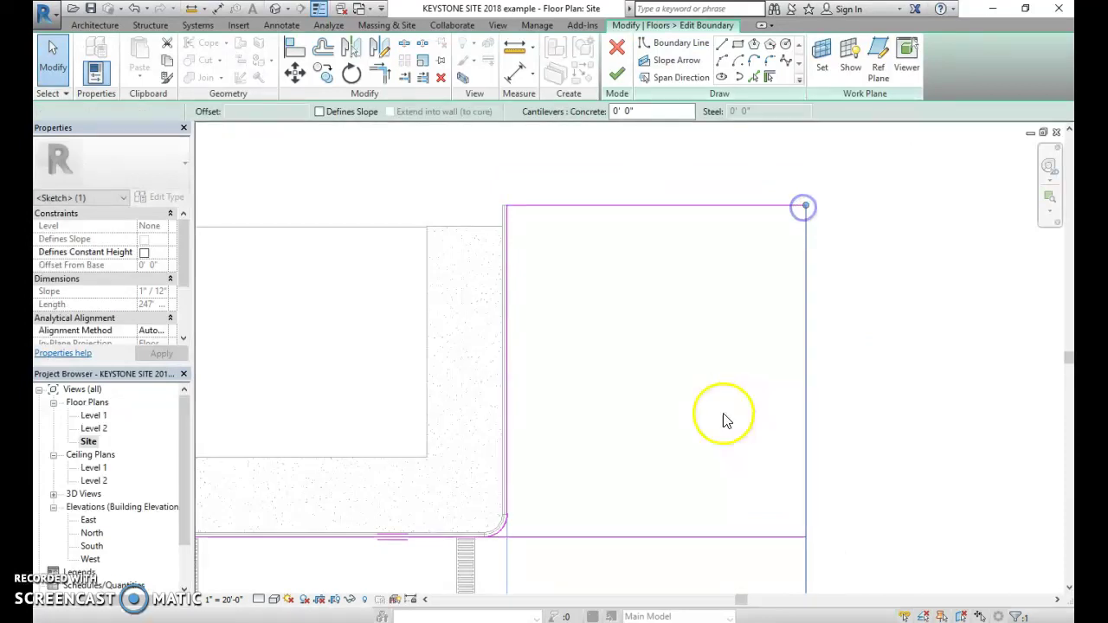
Shorten the old horizontal boundary line back to the start of the curb arc and finish the floor boundary edit
{"action": "left_click", "coordinate": [665, 538]}
{"action": "left_click_drag", "start_coordinate": [811, 535], "coordinate": [513, 528]}
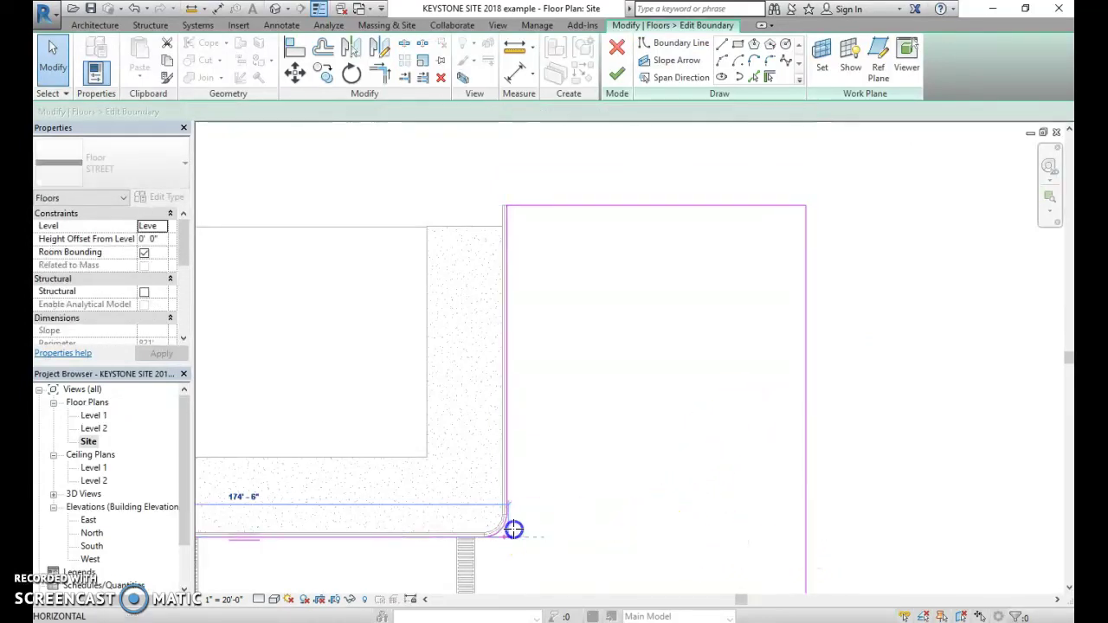
{"action": "left_click", "coordinate": [569, 482]}
{"action": "left_click", "coordinate": [617, 74]}
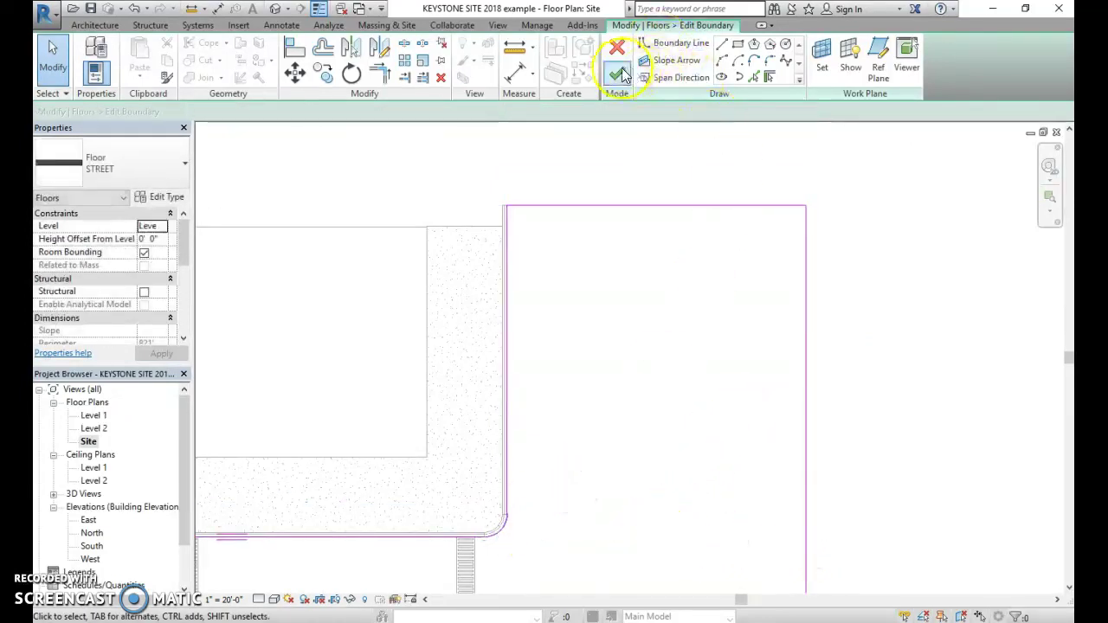
{"action": "scroll", "coordinate": [797, 309], "scroll_direction": "down", "scroll_amount": 3}
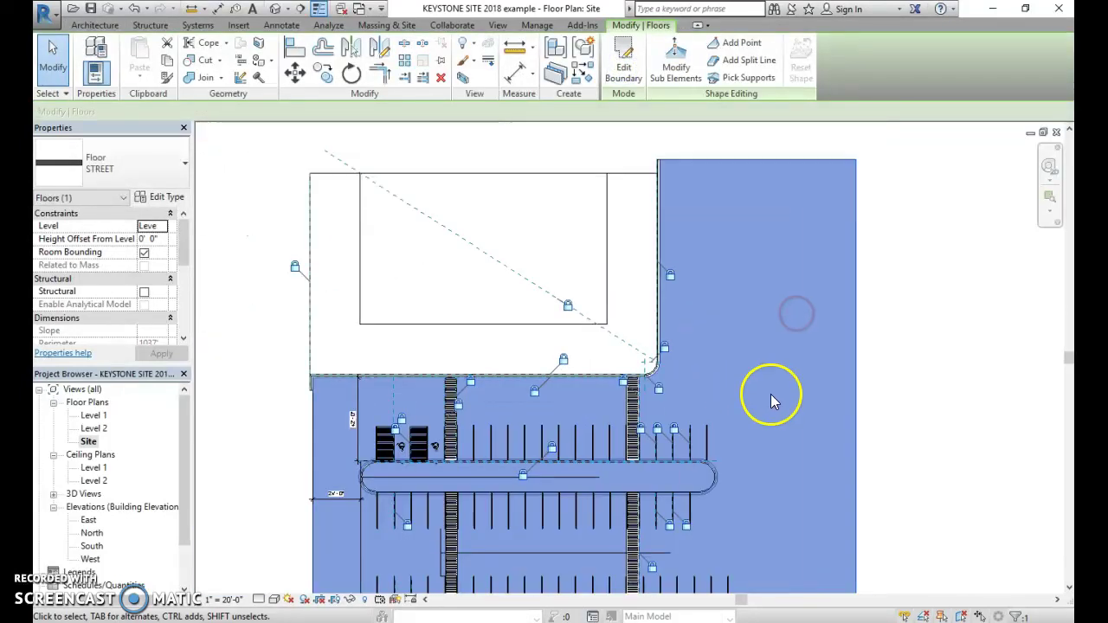
{"action": "left_click", "coordinate": [870, 385]}
Compare the extended lot beside the building with the hand-drawn sketch in Paint, and return to Revit
{"action": "scroll", "coordinate": [714, 364], "scroll_direction": "up", "scroll_amount": 3}
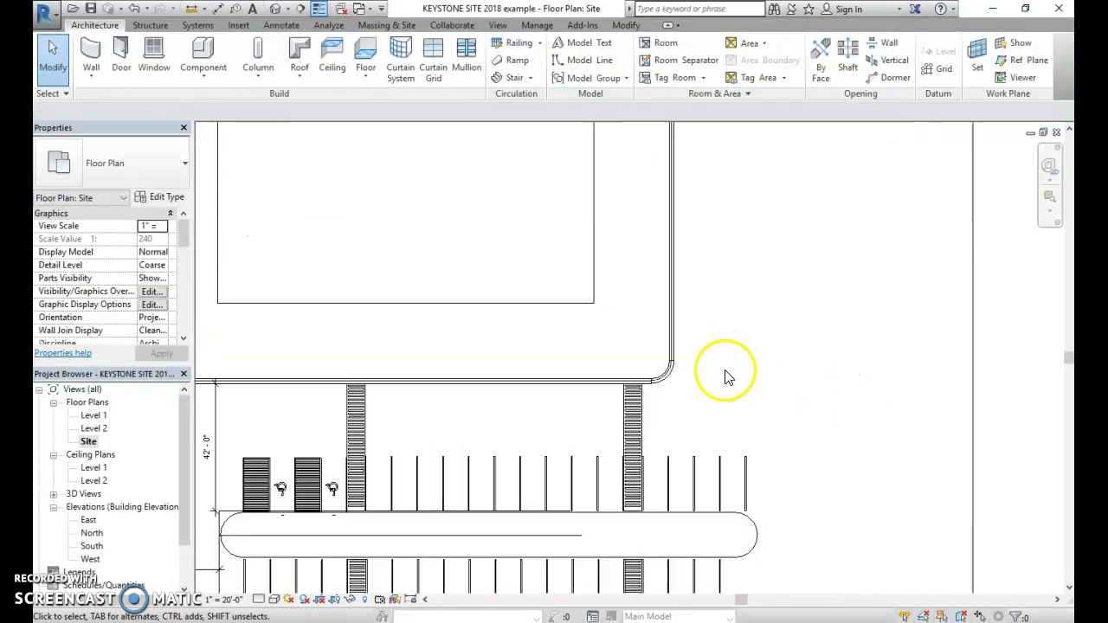
{"action": "scroll", "coordinate": [704, 329], "scroll_direction": "up", "scroll_amount": 4}
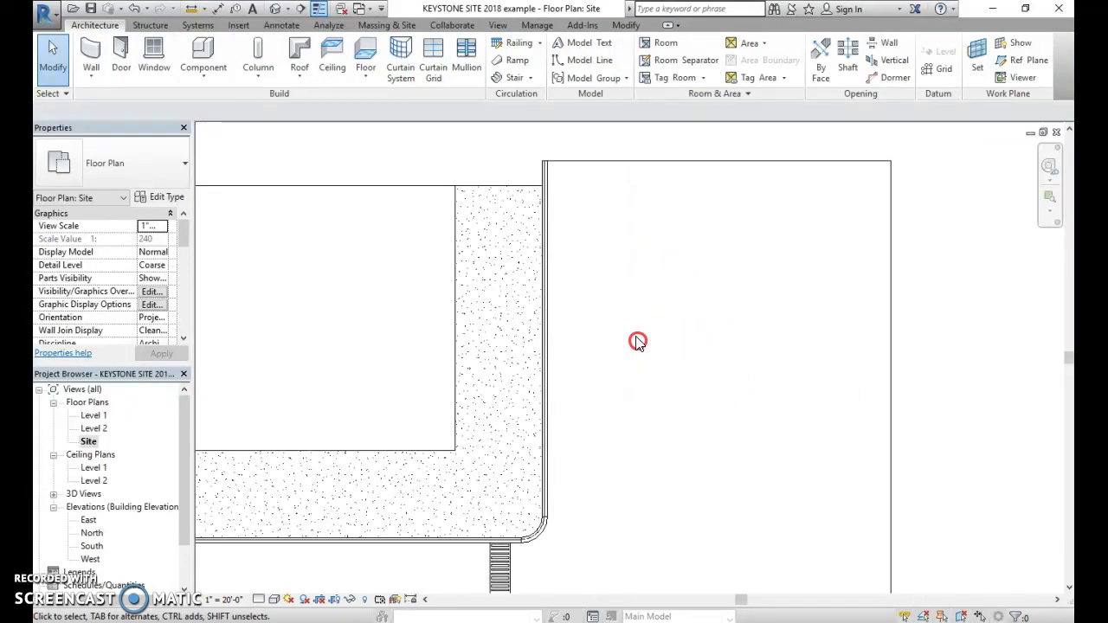
{"action": "left_click", "coordinate": [637, 342]}
{"action": "left_click", "coordinate": [509, 622]}
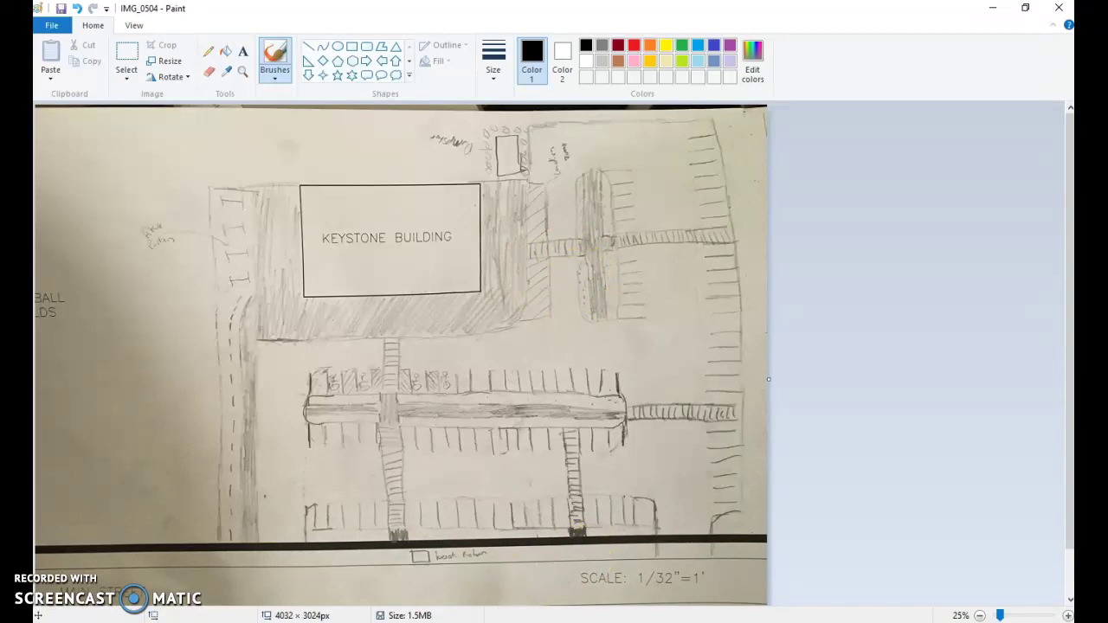
{"action": "key", "text": "alt+Tab"}
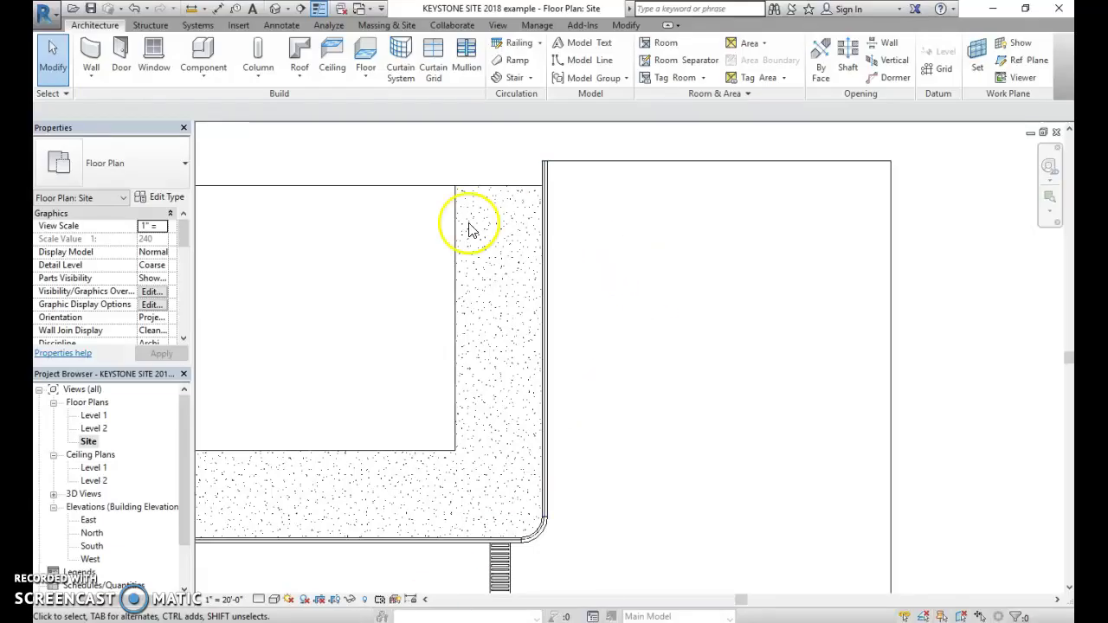
Draw a vertical Thin Lines detail line about 64' long in the lot extension beside the building
{"action": "scroll", "coordinate": [589, 262], "scroll_direction": "up", "scroll_amount": 1}
{"action": "left_click", "coordinate": [589, 60]}
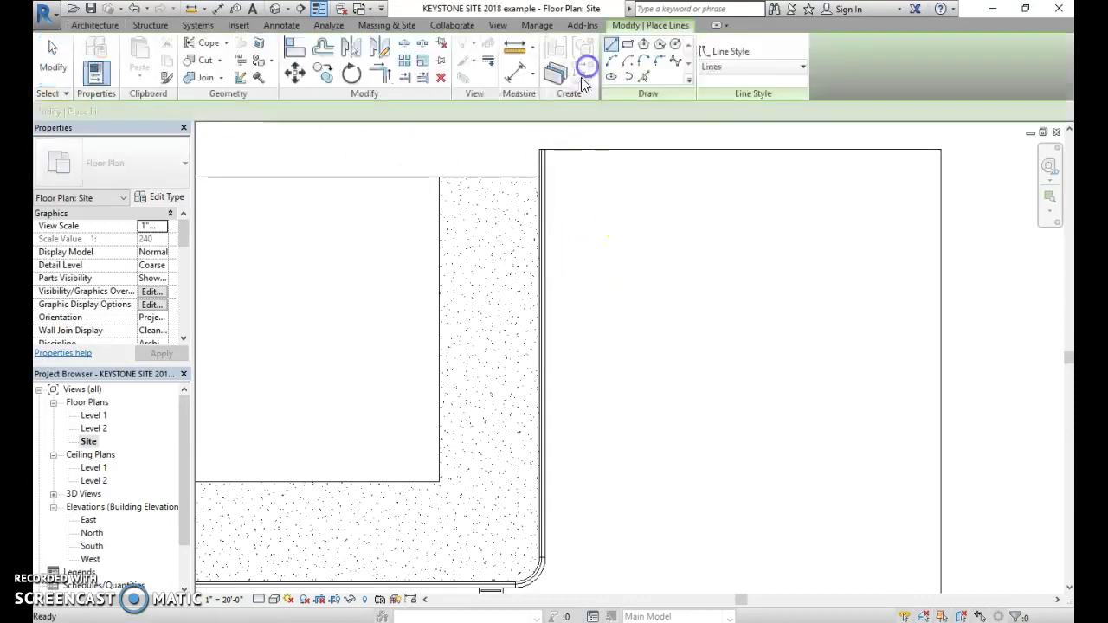
{"action": "left_click", "coordinate": [282, 24]}
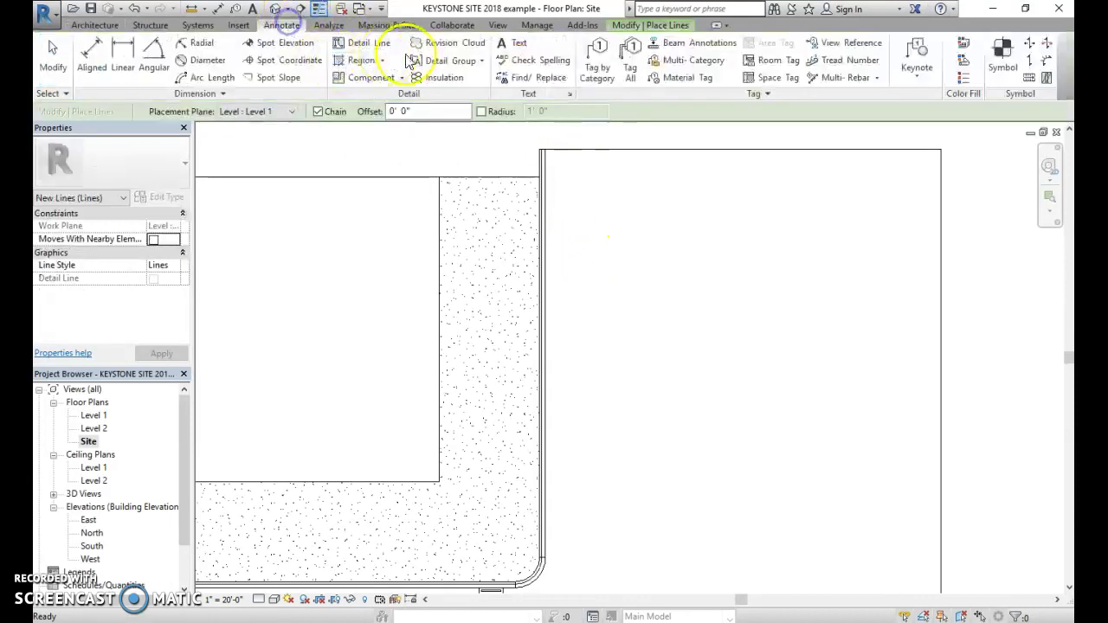
{"action": "left_click", "coordinate": [364, 43]}
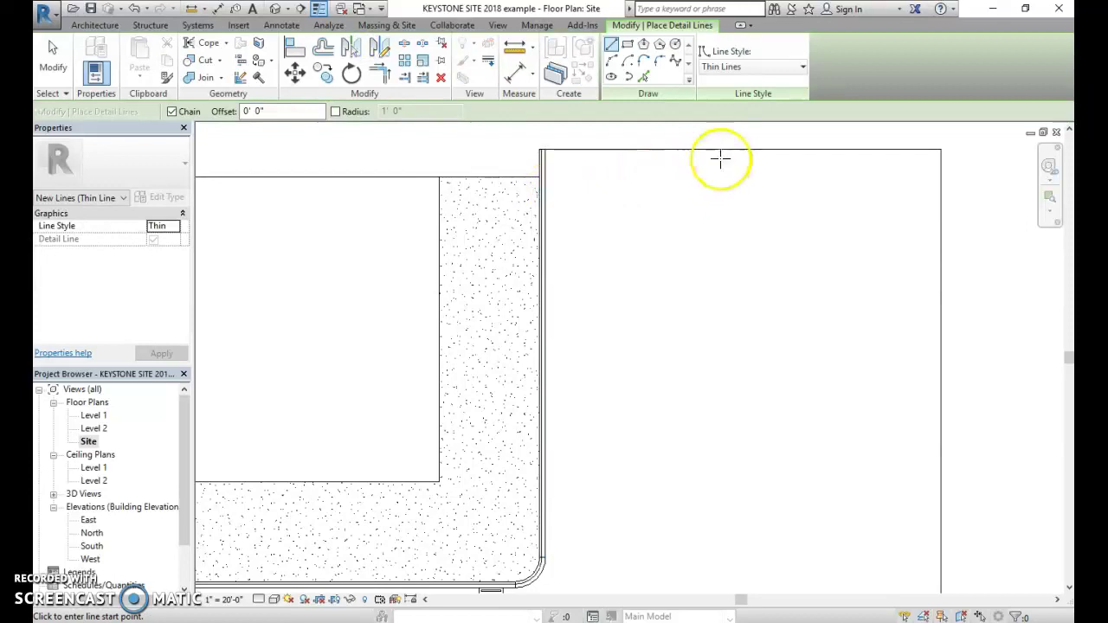
{"action": "left_click", "coordinate": [686, 199]}
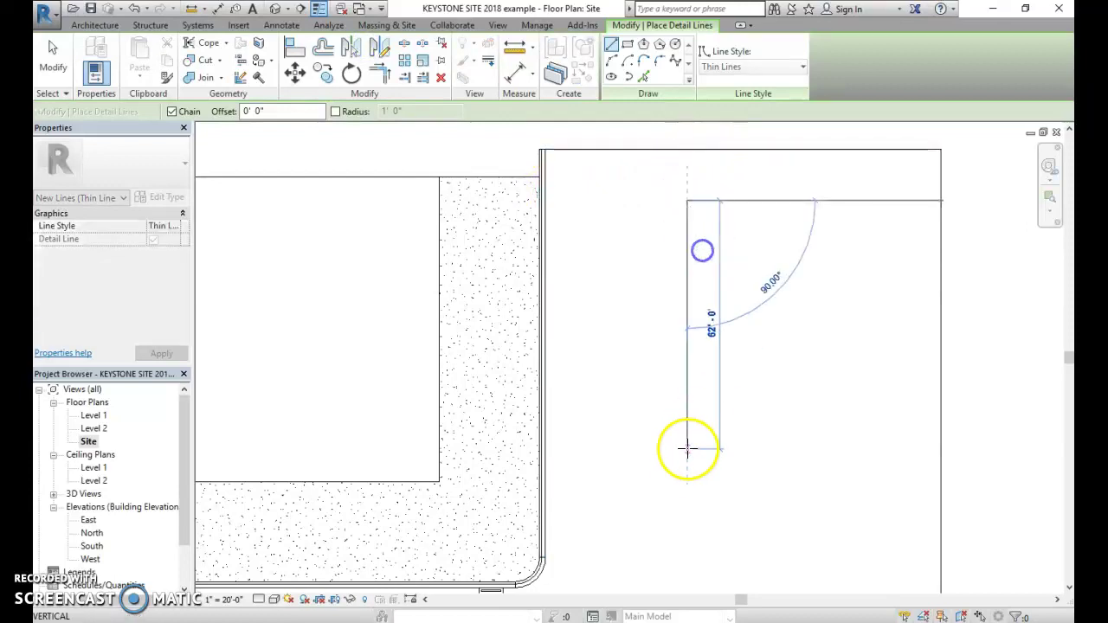
{"action": "left_click", "coordinate": [686, 456]}
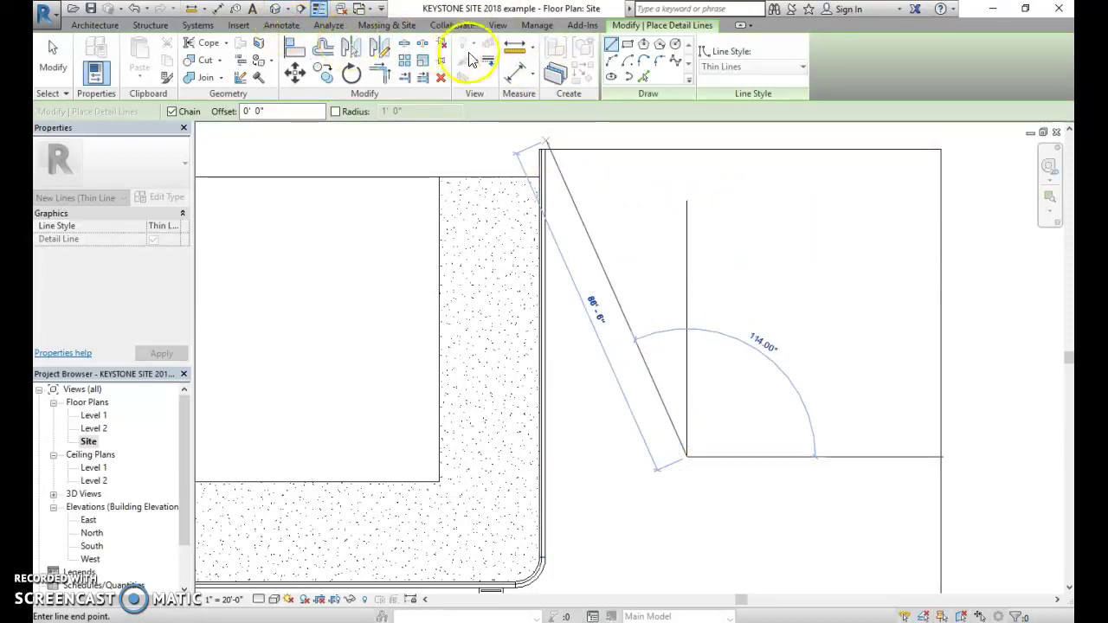
Place an aligned dimension between the outer curb edge and the vertical detail line
{"action": "left_click", "coordinate": [516, 71]}
{"action": "left_click", "coordinate": [548, 308]}
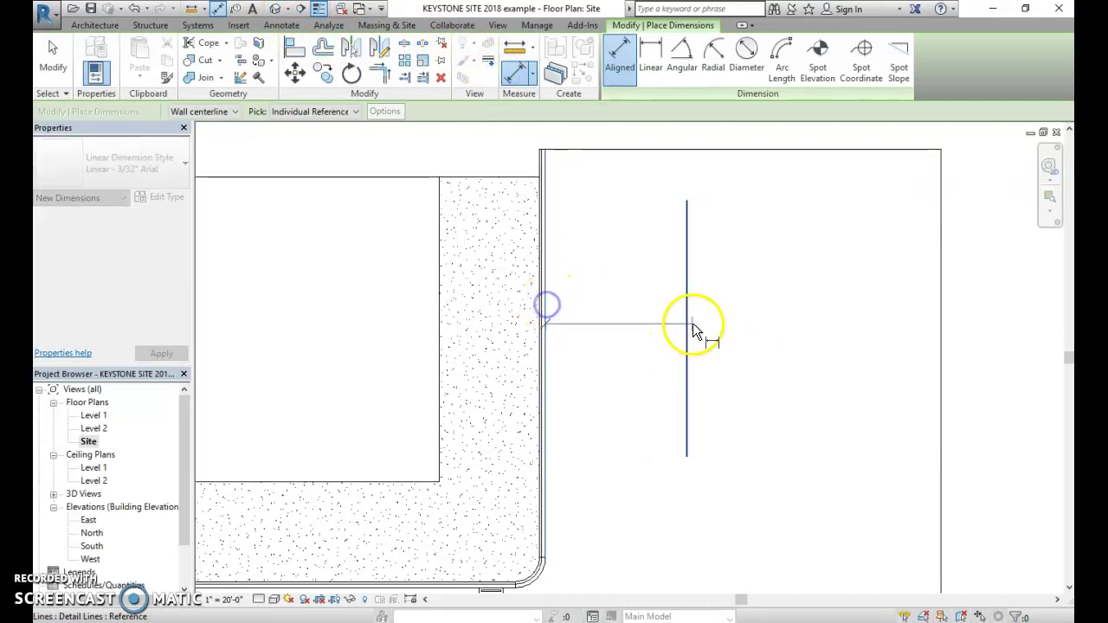
{"action": "left_click", "coordinate": [687, 322]}
{"action": "left_click", "coordinate": [653, 297]}
{"action": "key", "text": "Escape"}
{"action": "key", "text": "Escape"}
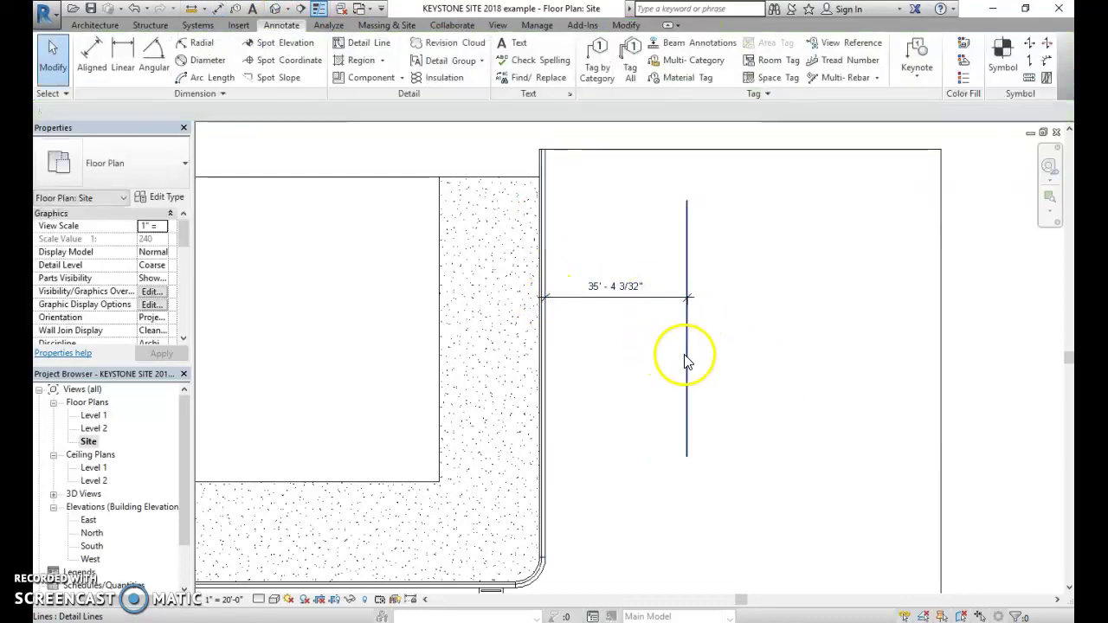
Set the distance from the curb to the vertical detail line to 34'
{"action": "left_click", "coordinate": [683, 355]}
{"action": "left_click", "coordinate": [613, 281]}
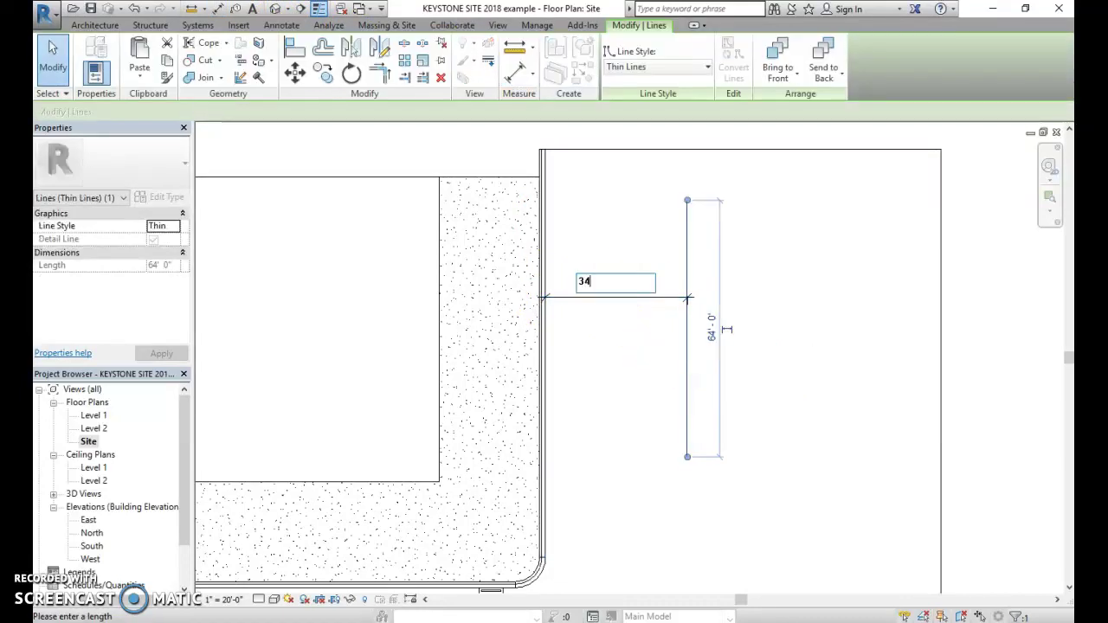
{"action": "type", "text": "34"}
{"action": "key", "text": "Return"}
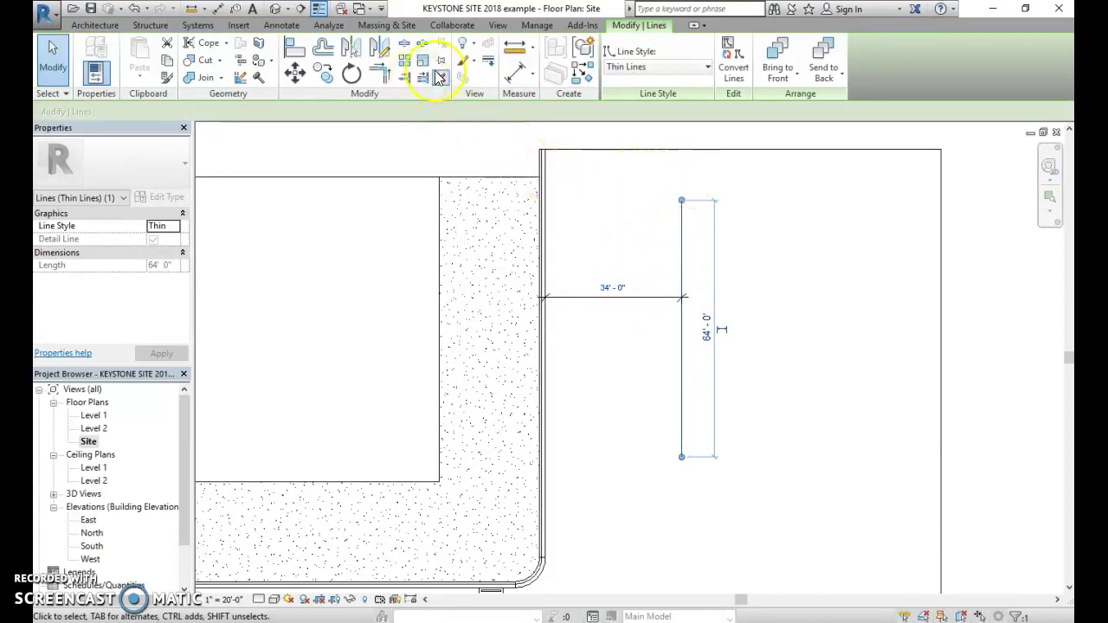
Draw a horizontal Thin Lines detail line from the sidewalk's upper edge at the curb, extending past the vertical detail line
{"action": "left_click", "coordinate": [509, 80]}
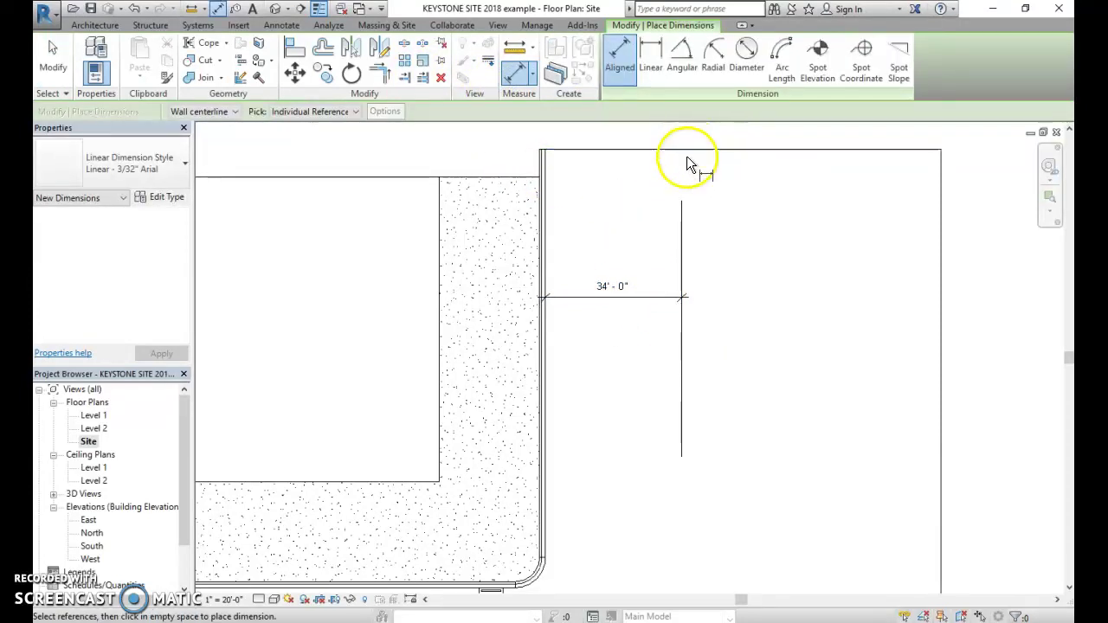
{"action": "scroll", "coordinate": [689, 322], "scroll_direction": "down", "scroll_amount": 1}
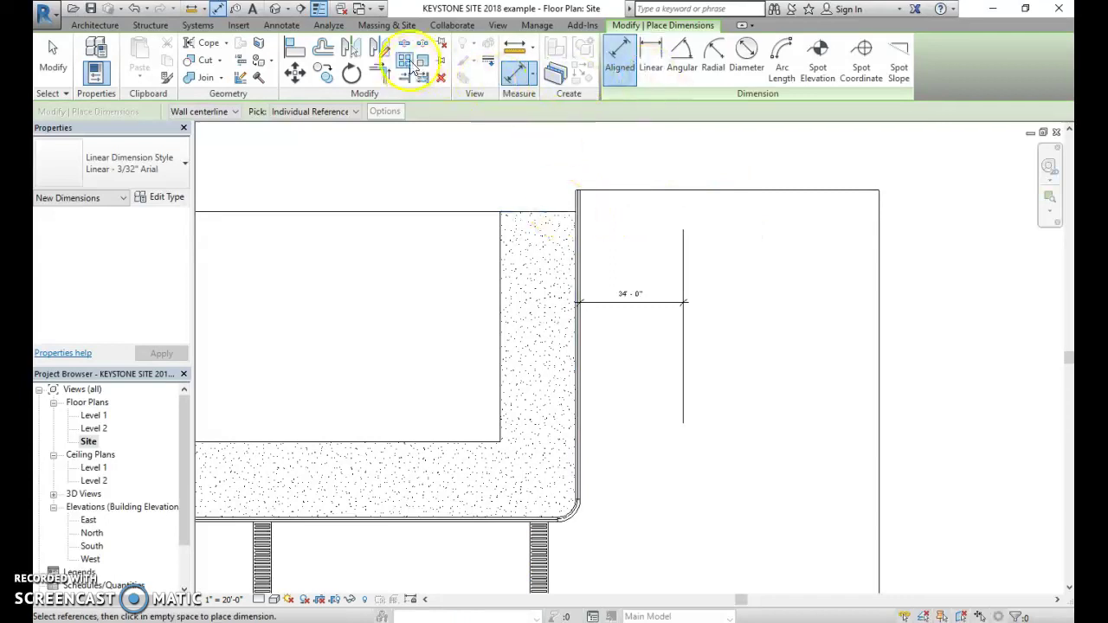
{"action": "left_click", "coordinate": [281, 25]}
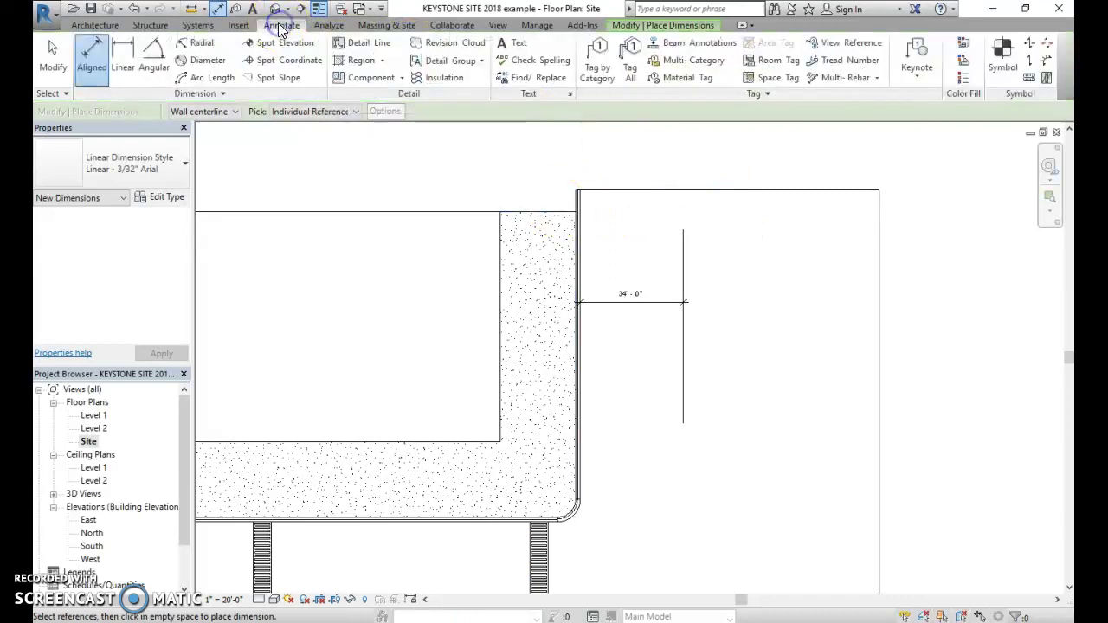
{"action": "left_click", "coordinate": [357, 42]}
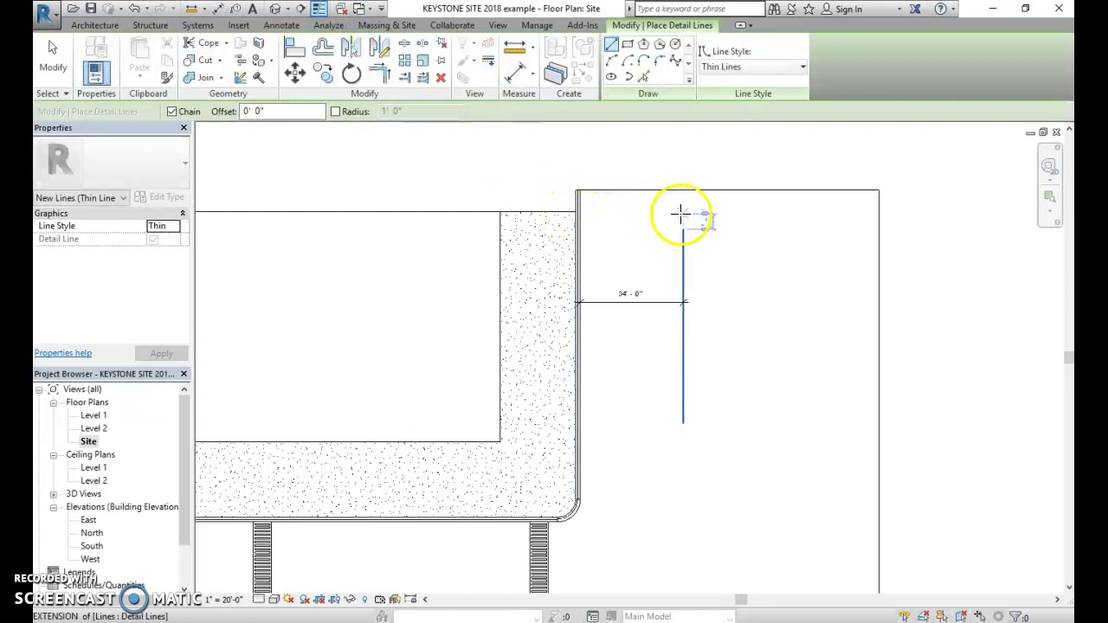
{"action": "left_click", "coordinate": [576, 210]}
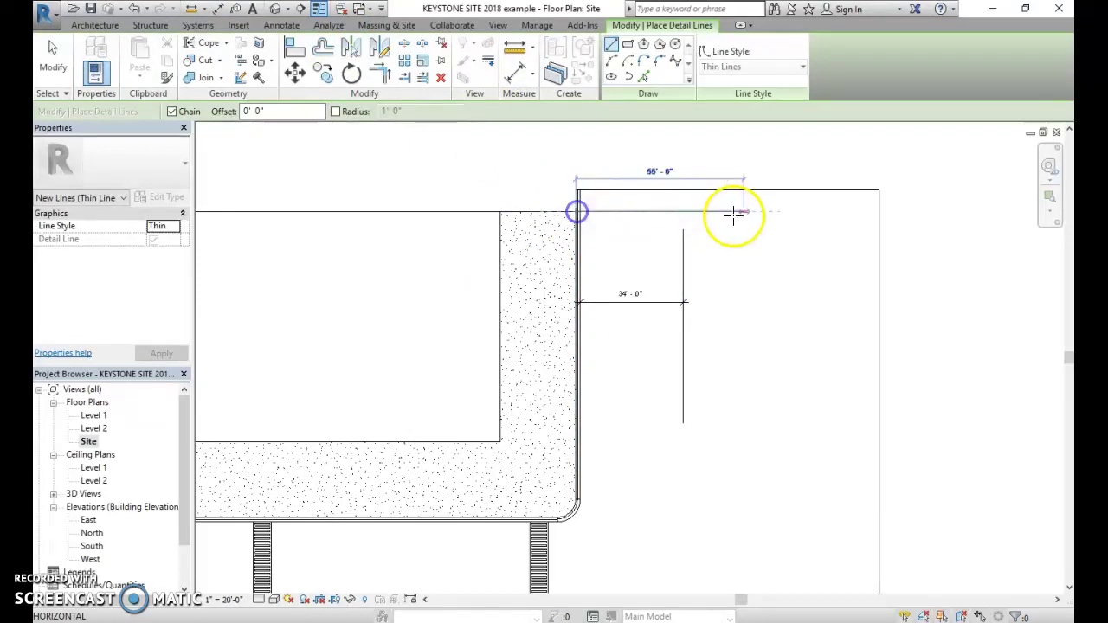
{"action": "left_click", "coordinate": [786, 212]}
{"action": "key", "text": "Escape"}
{"action": "key", "text": "Escape"}
Extend the upper end of the vertical detail line to meet the horizontal detail line
{"action": "left_click", "coordinate": [684, 235]}
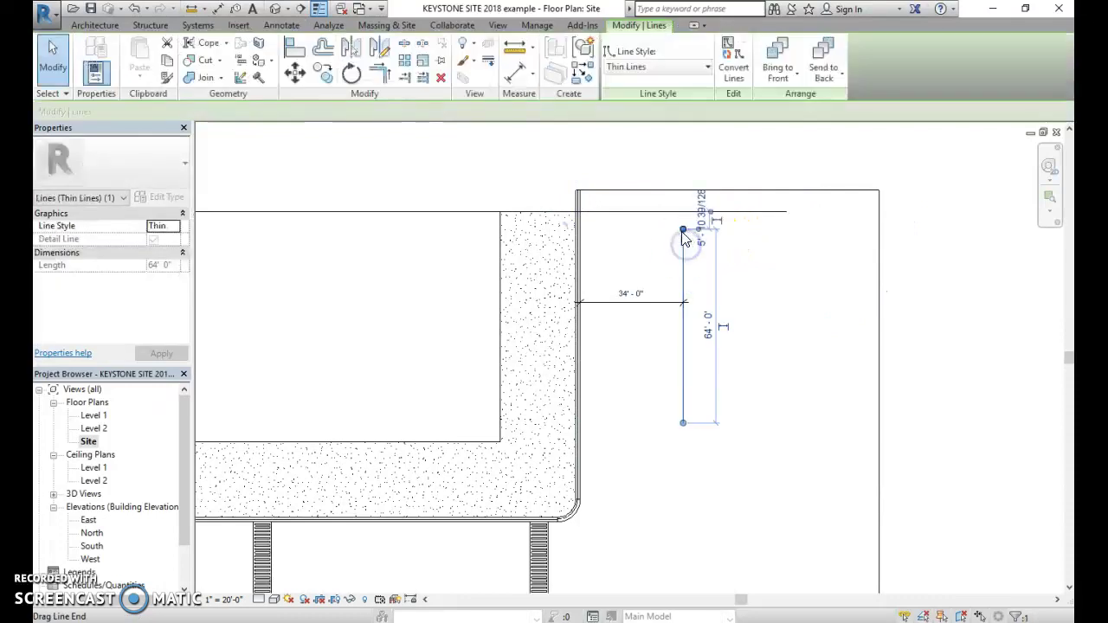
{"action": "left_click_drag", "start_coordinate": [682, 231], "coordinate": [681, 213]}
{"action": "left_click", "coordinate": [749, 230]}
Draw a 24' vertical detail line upward from the intersection of the horizontal and vertical detail lines
{"action": "middle_click_drag", "start_coordinate": [752, 225], "coordinate": [707, 289]}
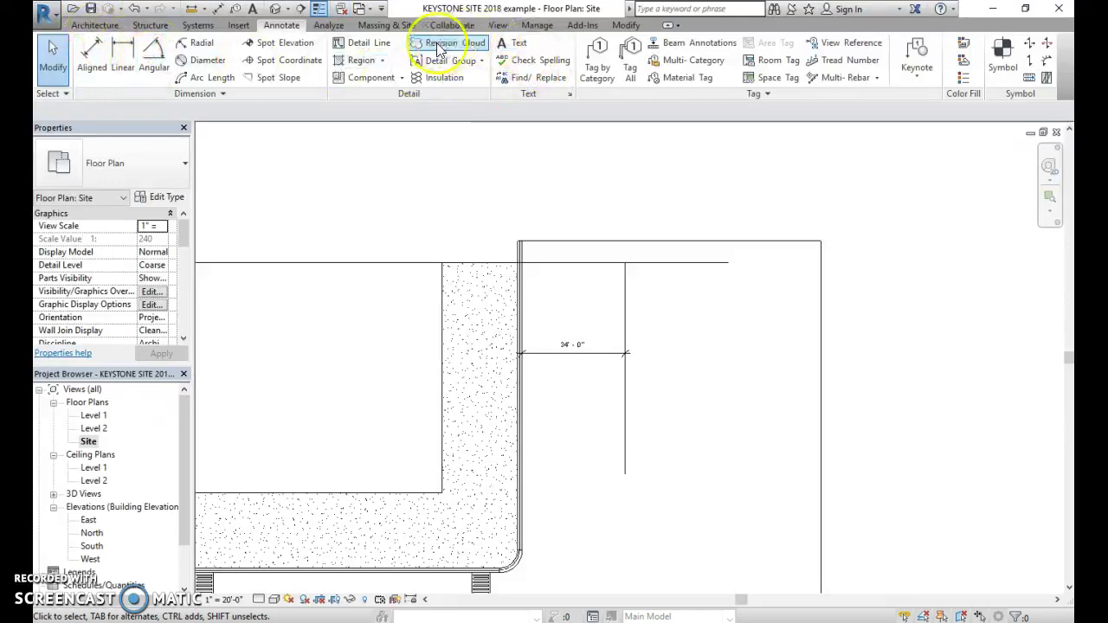
{"action": "left_click", "coordinate": [369, 43]}
{"action": "left_click", "coordinate": [626, 259]}
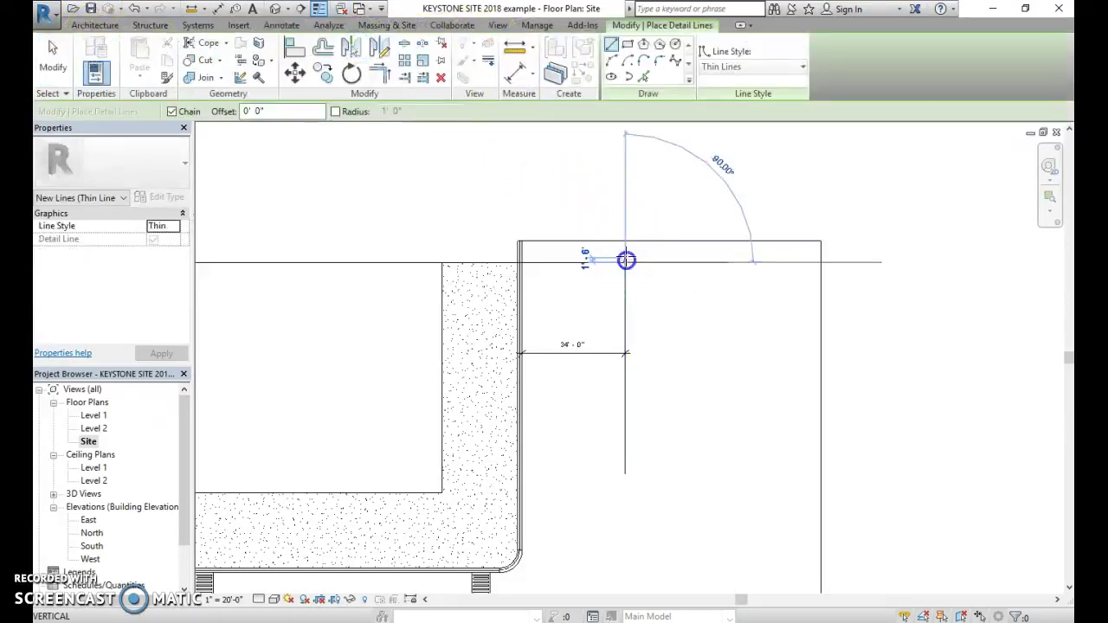
{"action": "type", "text": "2"}
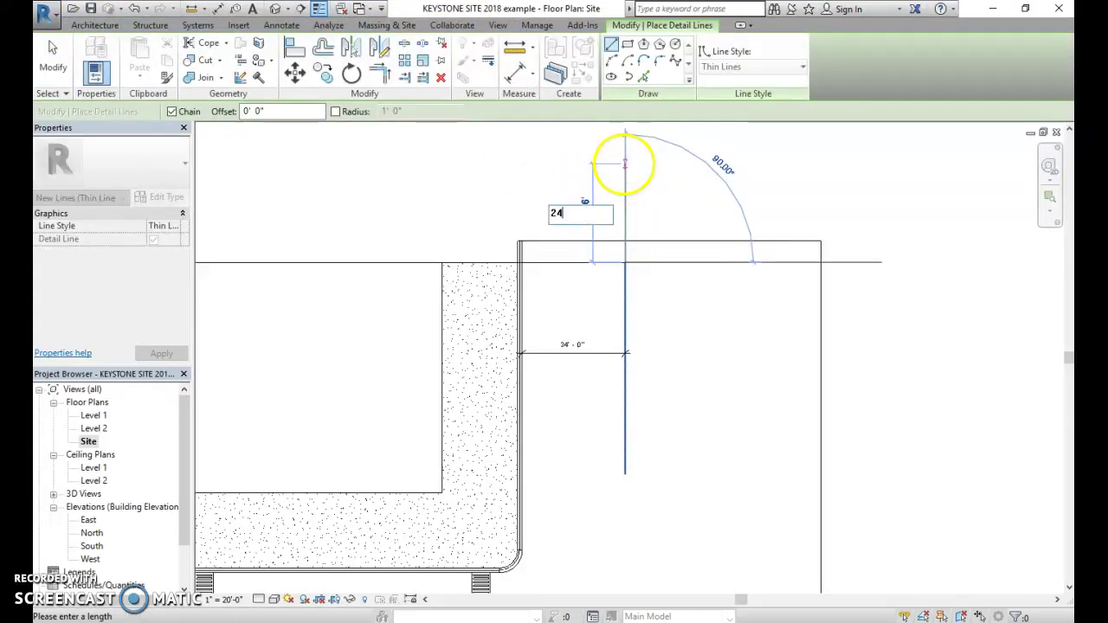
{"action": "type", "text": "4"}
{"action": "key", "text": "Return"}
{"action": "middle_click_drag", "start_coordinate": [680, 217], "coordinate": [733, 260]}
{"action": "key", "text": "Escape"}
{"action": "key", "text": "Escape"}
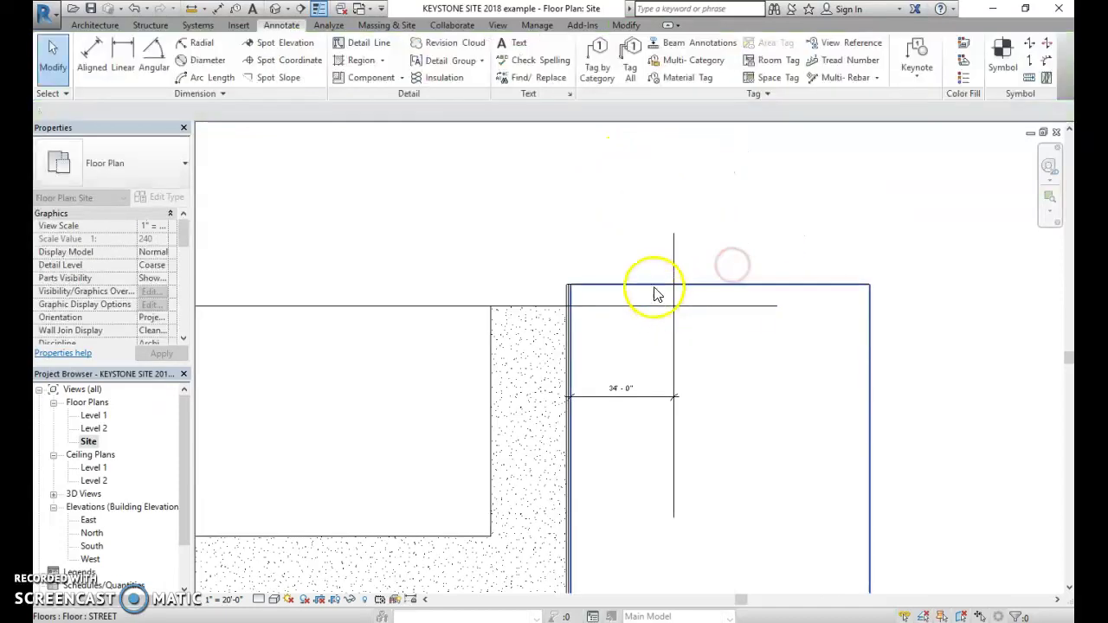
Edit the STREET floor boundary, moving its upper edge to the top end of the 24' detail line, and finish the sketch
{"action": "left_click", "coordinate": [655, 286]}
{"action": "left_click", "coordinate": [616, 56]}
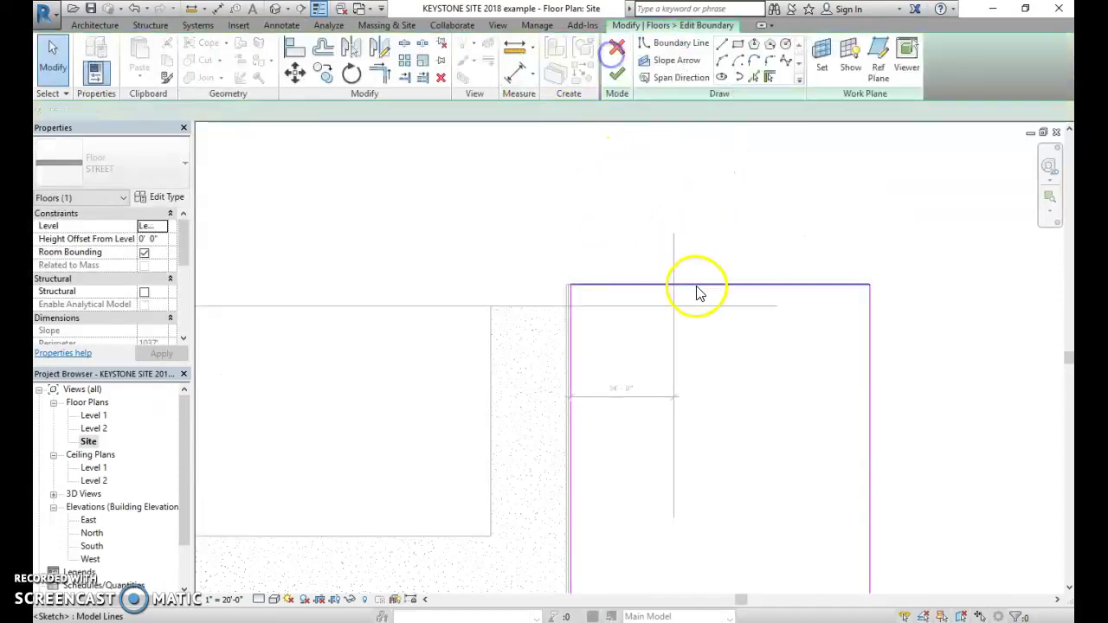
{"action": "left_click_drag", "start_coordinate": [699, 292], "coordinate": [693, 235]}
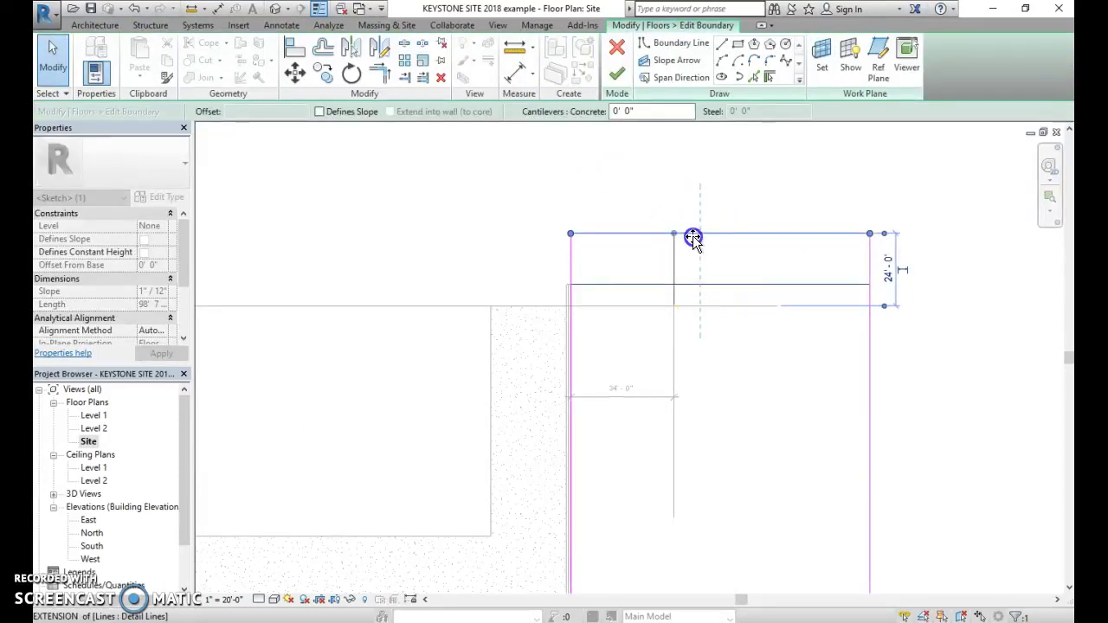
{"action": "left_click", "coordinate": [760, 211]}
{"action": "left_click", "coordinate": [616, 73]}
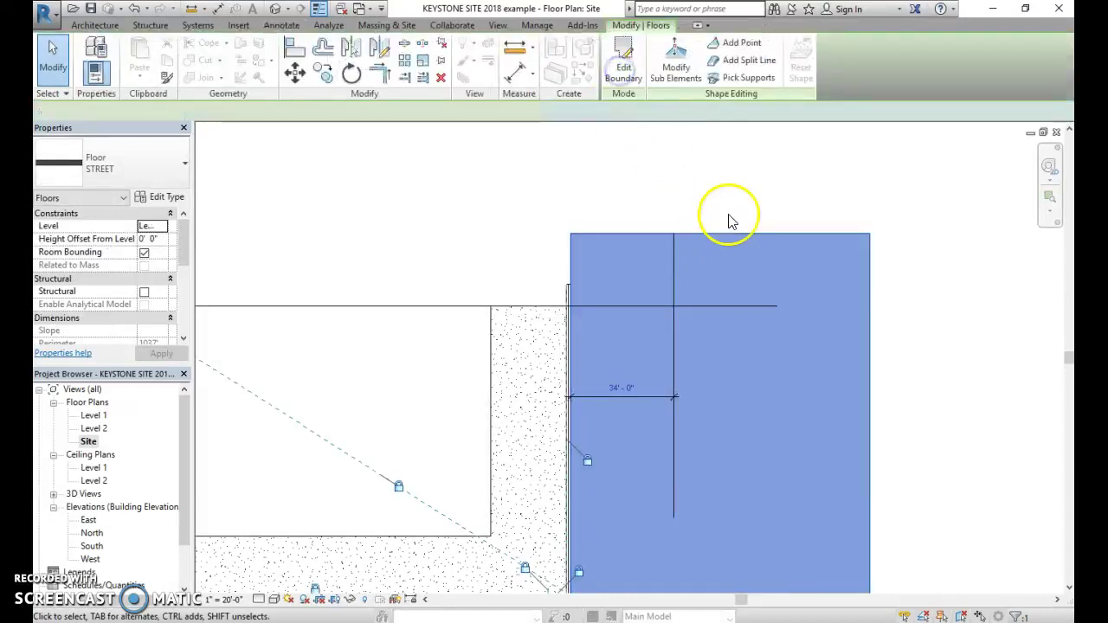
{"action": "left_click", "coordinate": [736, 189]}
Delete the 24' vertical detail line at the top of the lot extension
{"action": "left_click", "coordinate": [674, 286]}
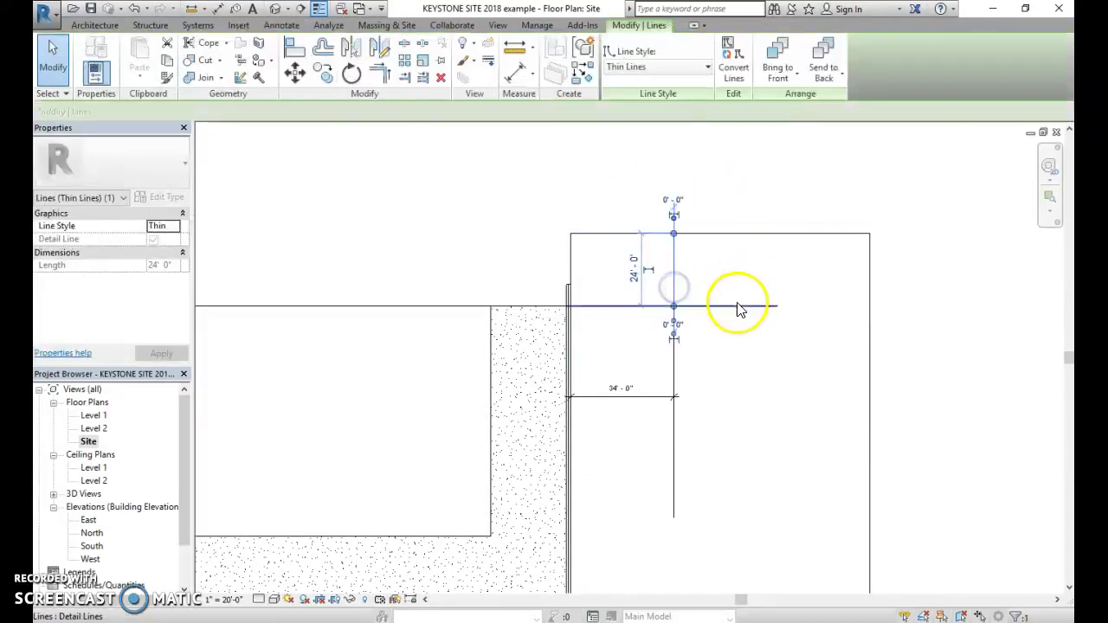
{"action": "middle_click_drag", "start_coordinate": [777, 329], "coordinate": [736, 317]}
{"action": "key", "text": "Delete"}
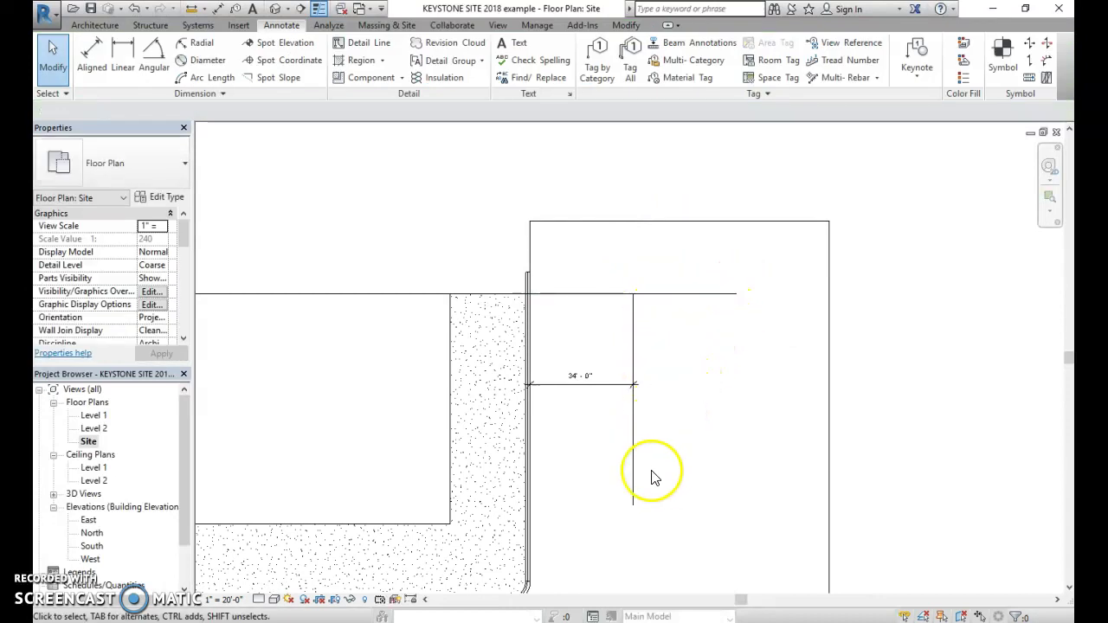
Compare the whole parking lot layout with the hand-drawn sketch in Paint, and return to Revit
{"action": "scroll", "coordinate": [692, 383], "scroll_direction": "down", "scroll_amount": 2}
{"action": "middle_click_drag", "start_coordinate": [692, 384], "coordinate": [698, 289]}
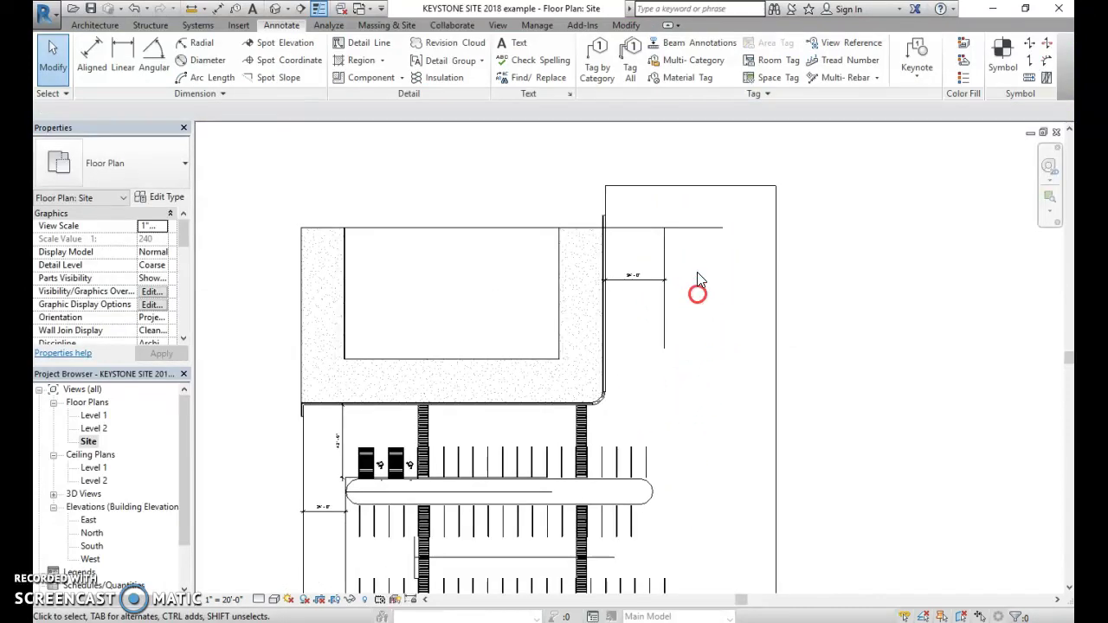
{"action": "scroll", "coordinate": [691, 450], "scroll_direction": "down", "scroll_amount": 1}
{"action": "middle_click_drag", "start_coordinate": [682, 472], "coordinate": [636, 393]}
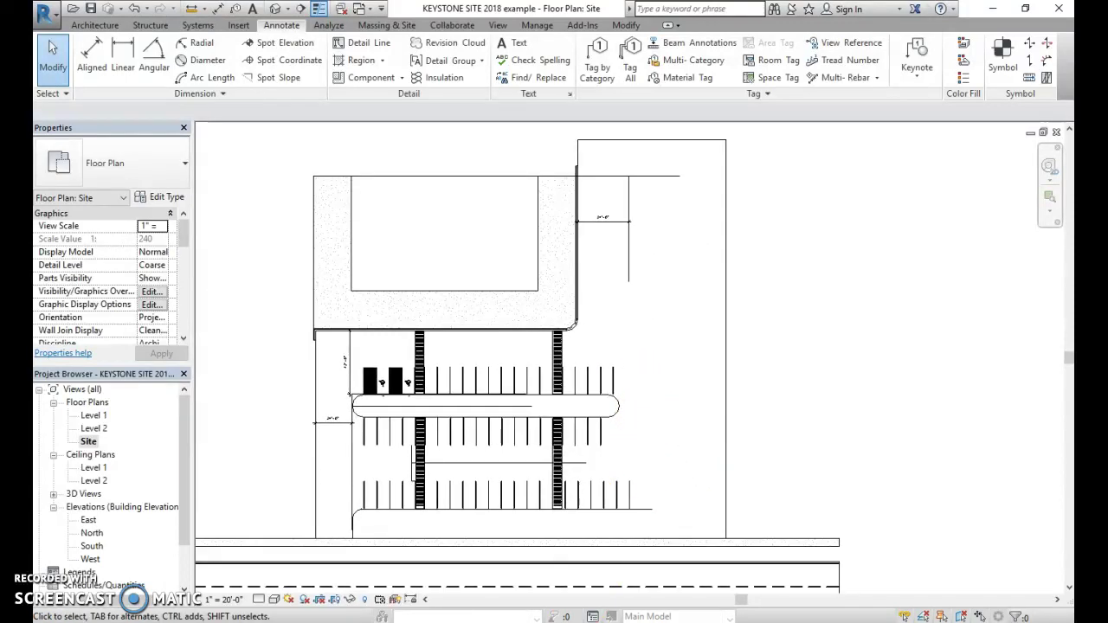
{"action": "key", "text": "alt+Tab"}
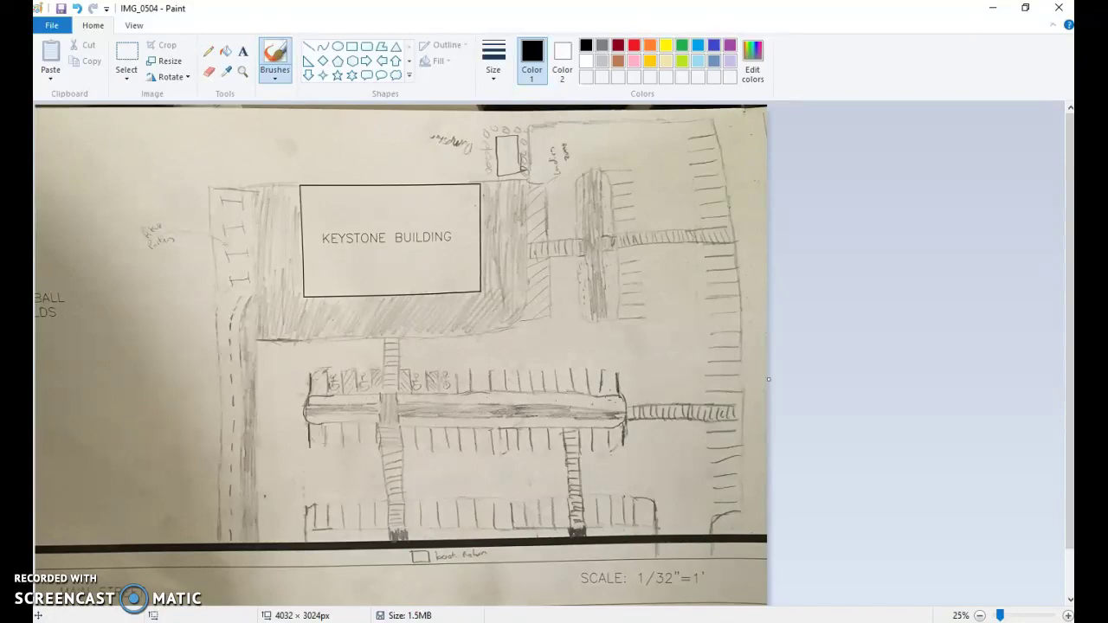
{"action": "key", "text": "alt+Tab"}
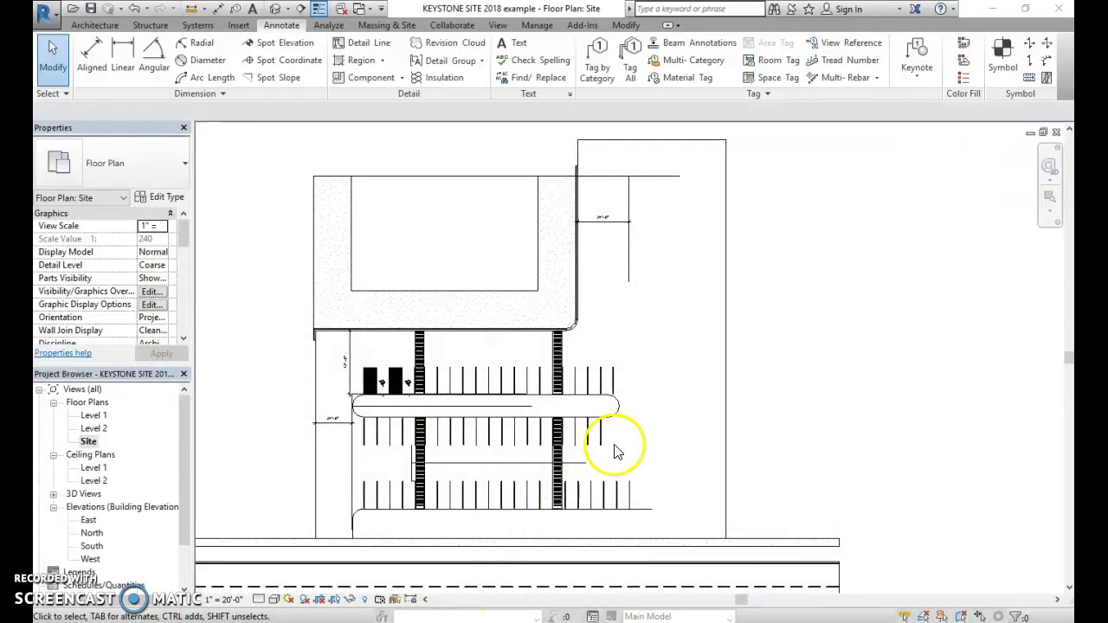
{"action": "left_click_drag", "start_coordinate": [330, 352], "coordinate": [644, 462]}
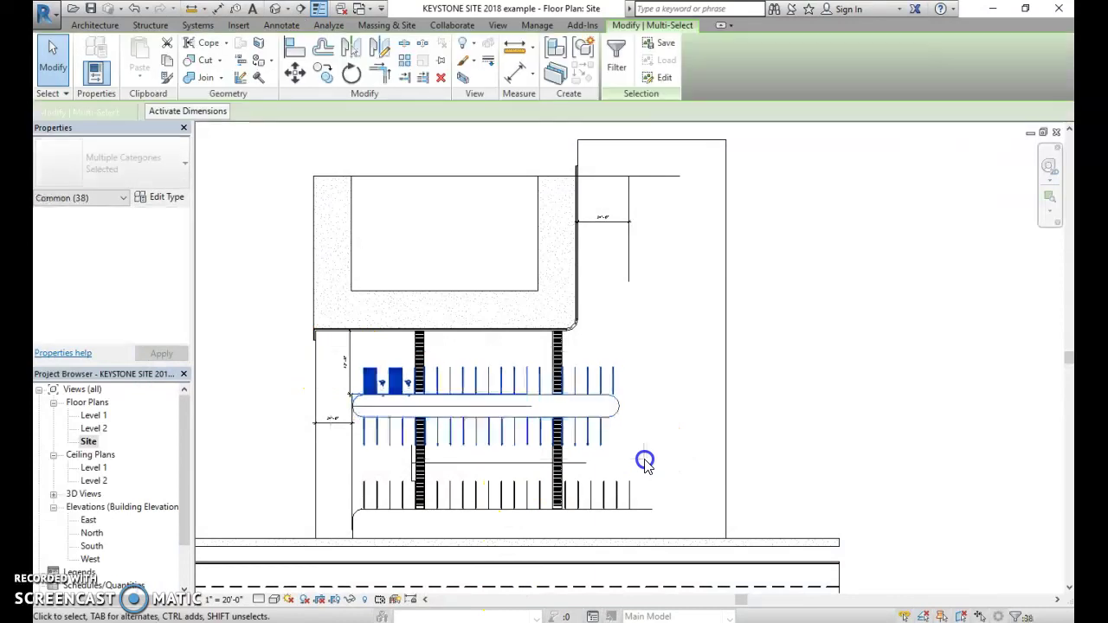
{"action": "left_click", "coordinate": [556, 359]}
{"action": "left_click", "coordinate": [414, 355], "text": "ctrl"}
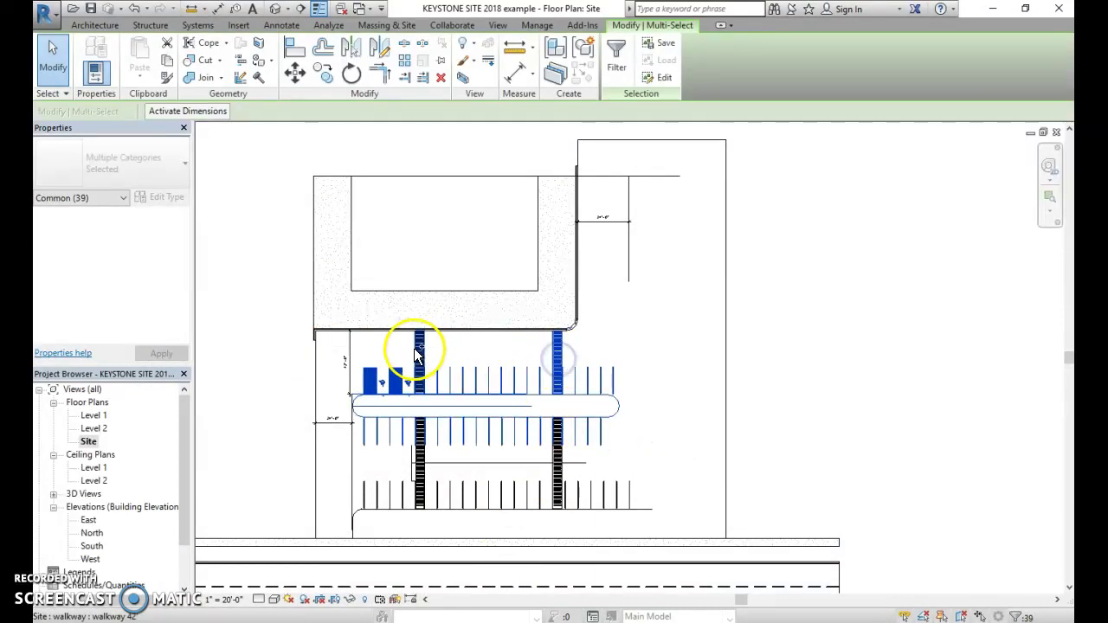
{"action": "left_click", "coordinate": [422, 456], "text": "ctrl"}
{"action": "left_click", "coordinate": [544, 467], "text": "ctrl"}
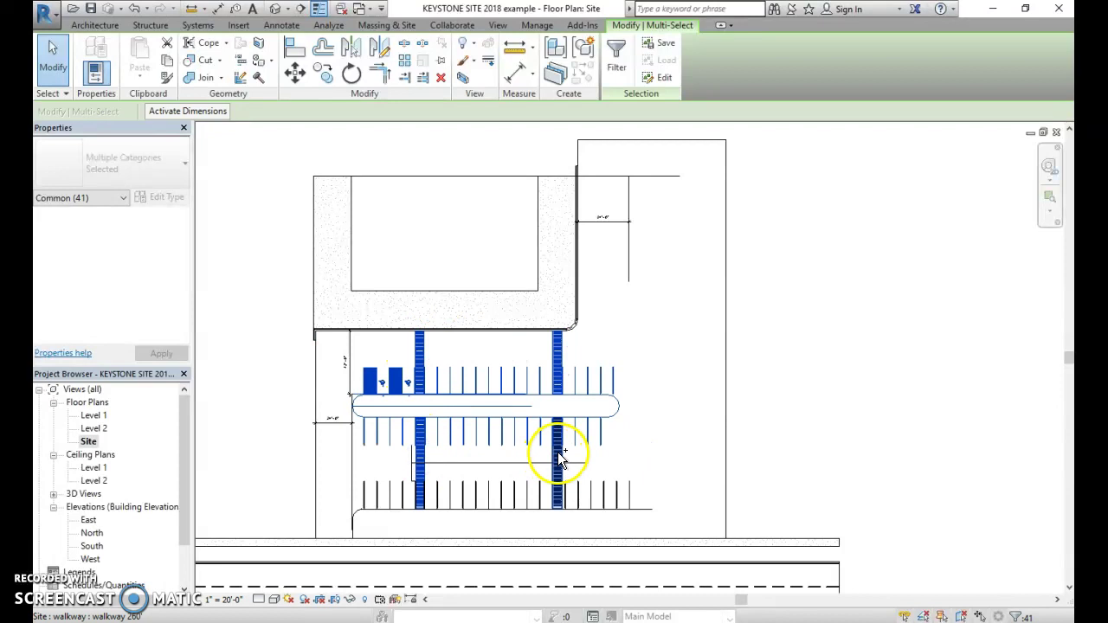
{"action": "left_click", "coordinate": [589, 178], "text": "ctrl"}
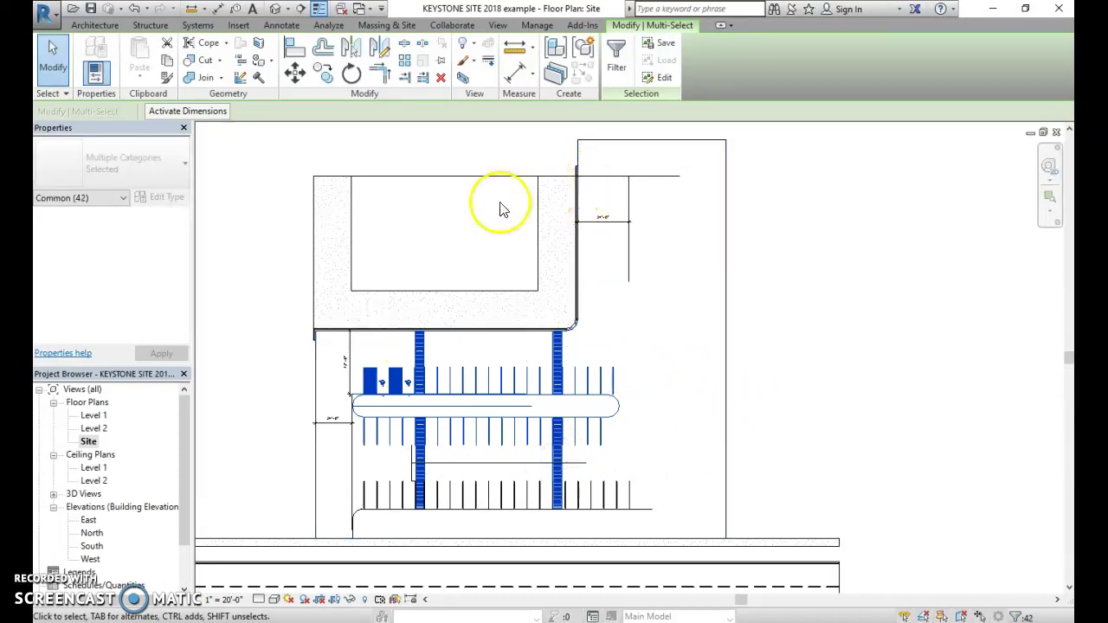
{"action": "left_click", "coordinate": [322, 74]}
{"action": "left_click", "coordinate": [482, 437]}
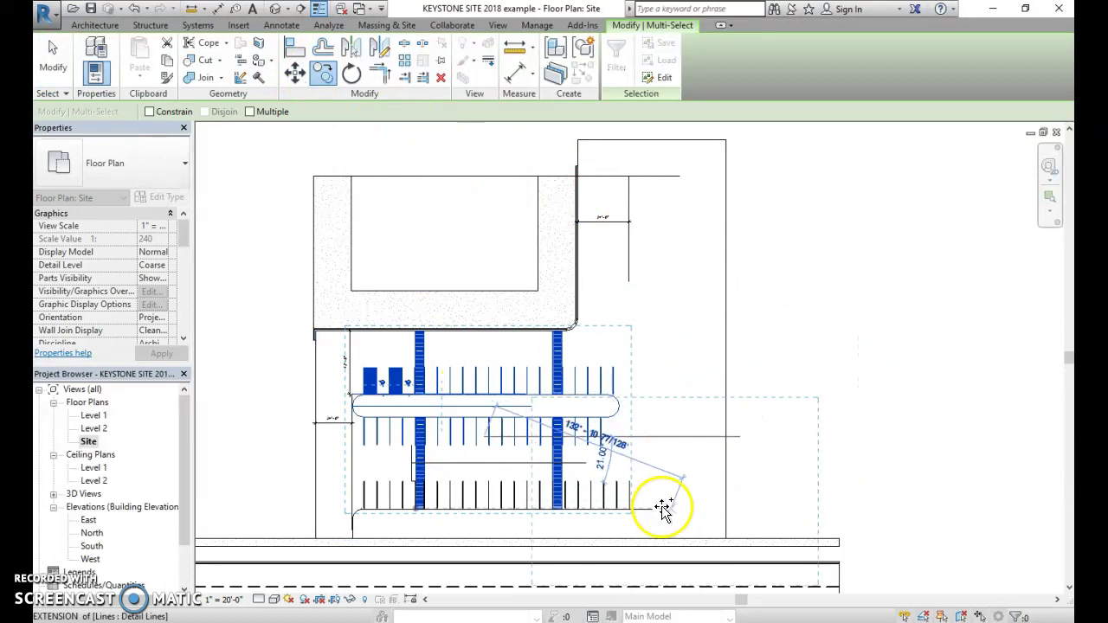
{"action": "left_click", "coordinate": [609, 495]}
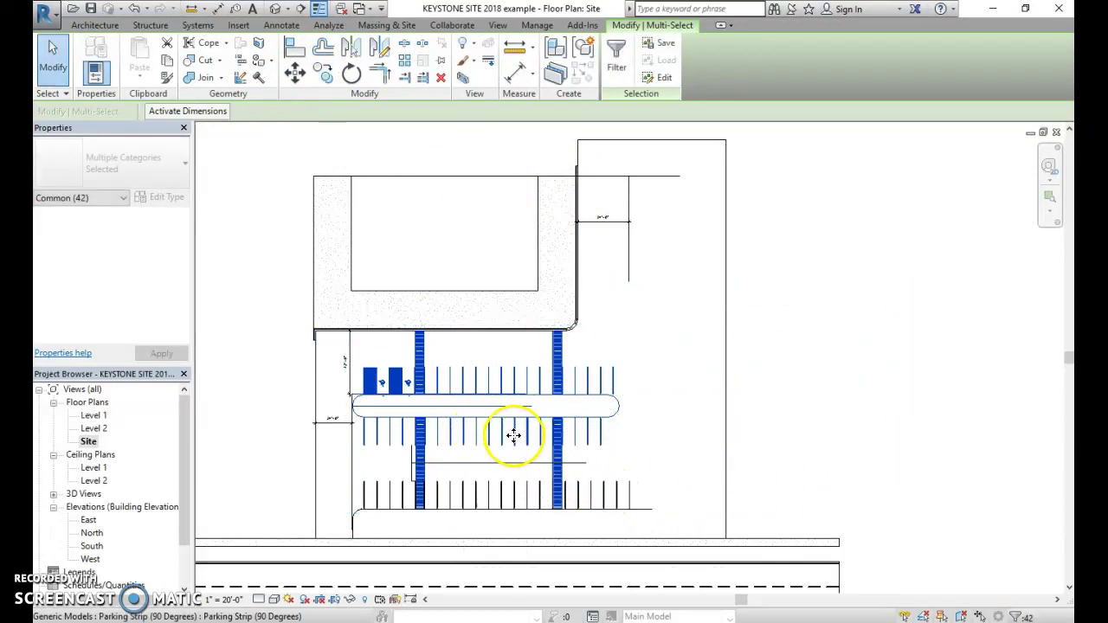
Check the second island's layout on the sketch in Paint, return to Revit, and clear the selection
{"action": "left_click", "coordinate": [512, 619]}
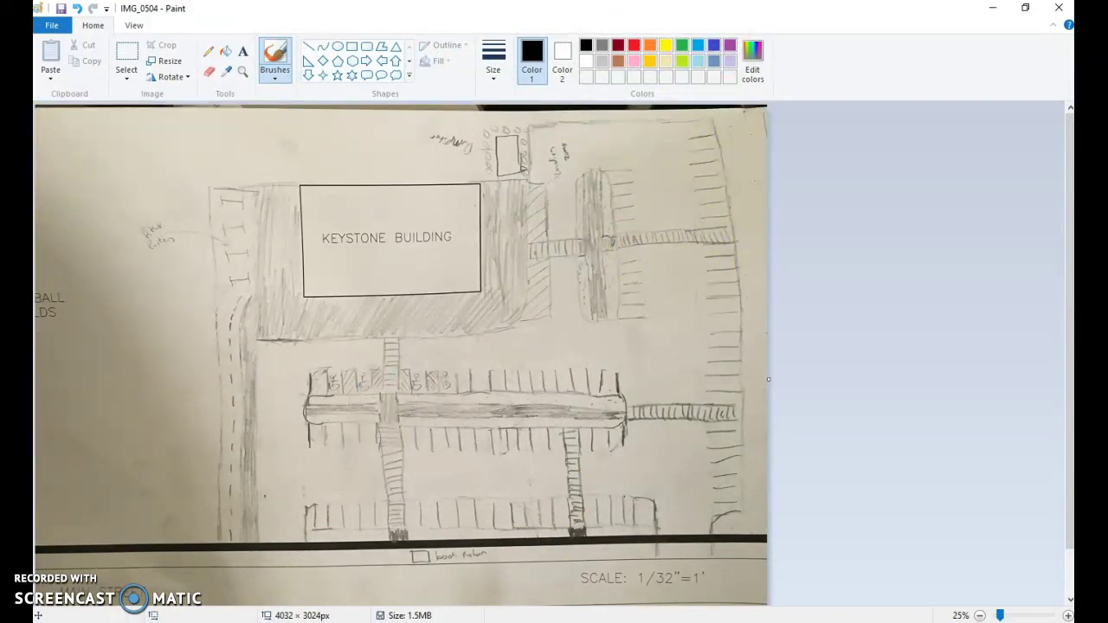
{"action": "key", "text": "alt+Tab"}
{"action": "left_click", "coordinate": [280, 421]}
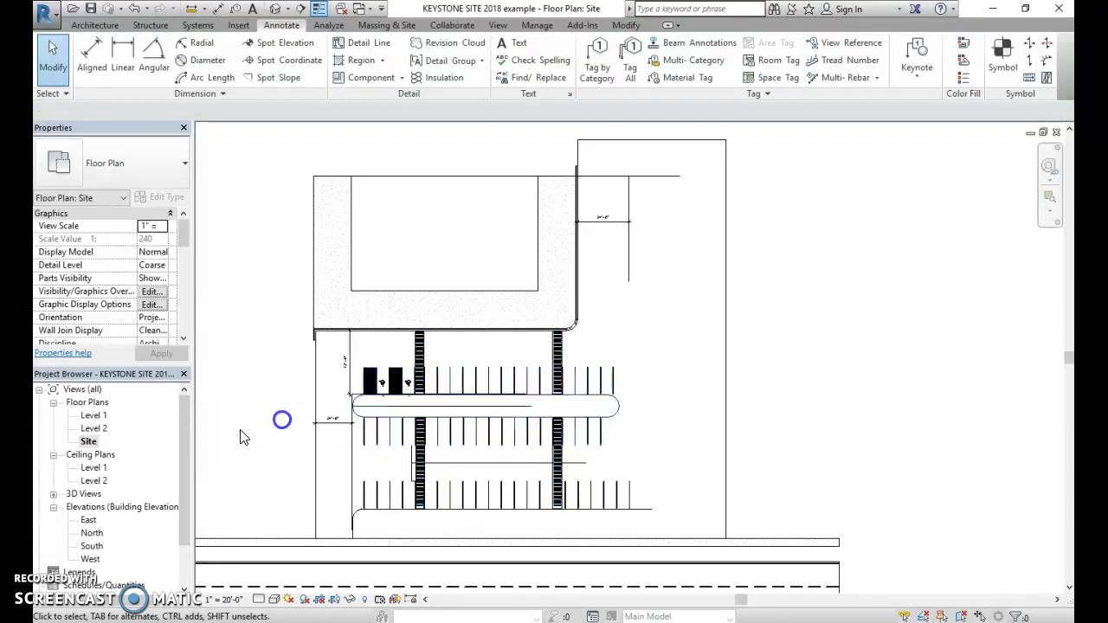
Copy the parking island, its lower parking strips, the lower crosswalks and the bottom curb row to the empty area beyond the lot
{"action": "left_click_drag", "start_coordinate": [279, 381], "coordinate": [693, 536]}
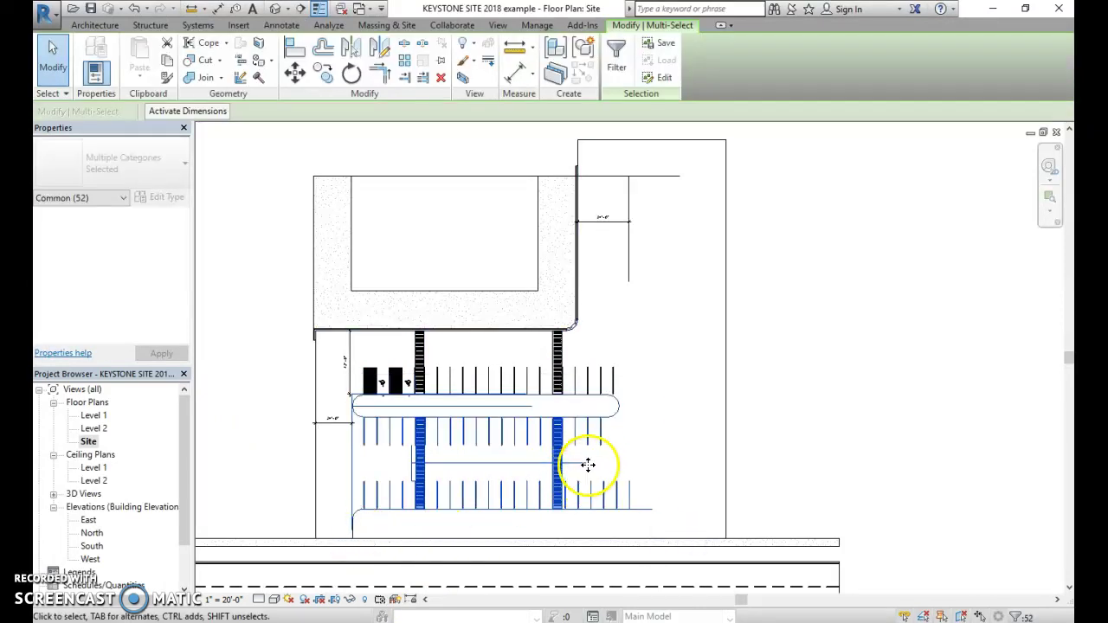
{"action": "left_click", "coordinate": [324, 72]}
{"action": "left_click", "coordinate": [500, 469]}
{"action": "scroll", "coordinate": [321, 438], "scroll_direction": "up", "scroll_amount": 4}
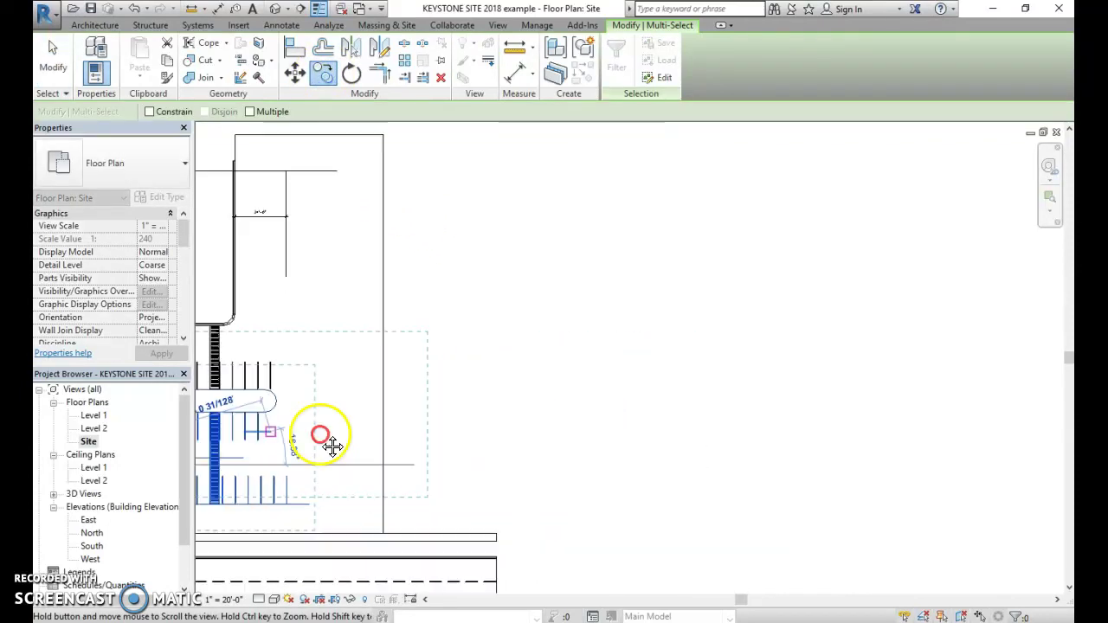
{"action": "left_click", "coordinate": [547, 366]}
{"action": "key", "text": "Escape"}
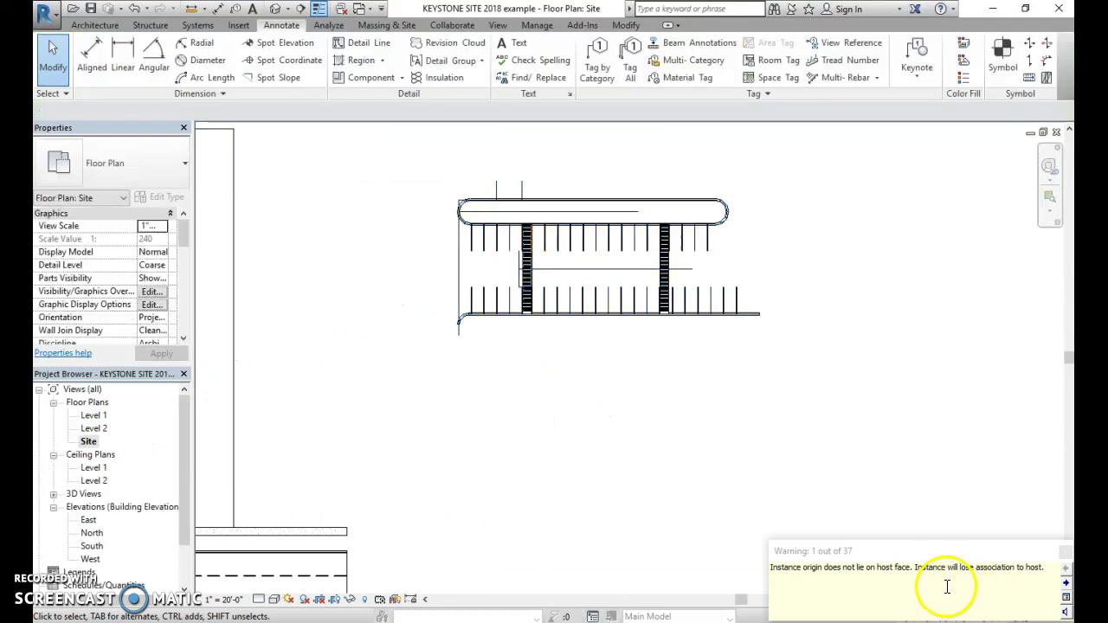
Delete the long vertical detail line and the two short stray lines above the copied parking island
{"action": "scroll", "coordinate": [557, 339], "scroll_direction": "down", "scroll_amount": 1}
{"action": "middle_click_drag", "start_coordinate": [572, 351], "coordinate": [697, 393]}
{"action": "left_click", "coordinate": [608, 310]}
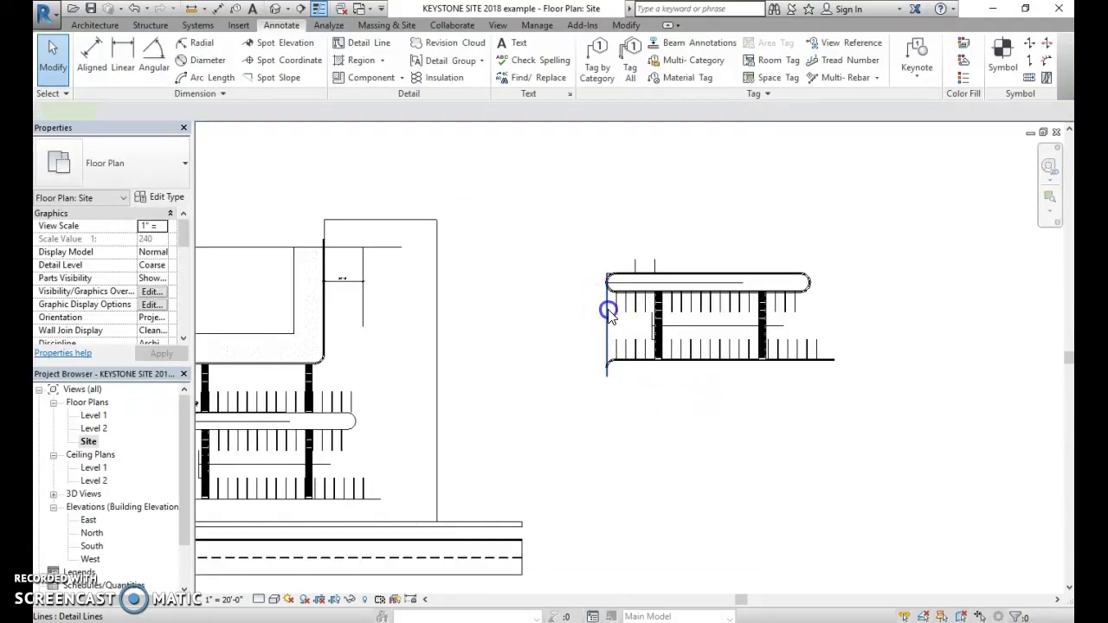
{"action": "key", "text": "Delete"}
{"action": "left_click_drag", "start_coordinate": [683, 262], "coordinate": [626, 259]}
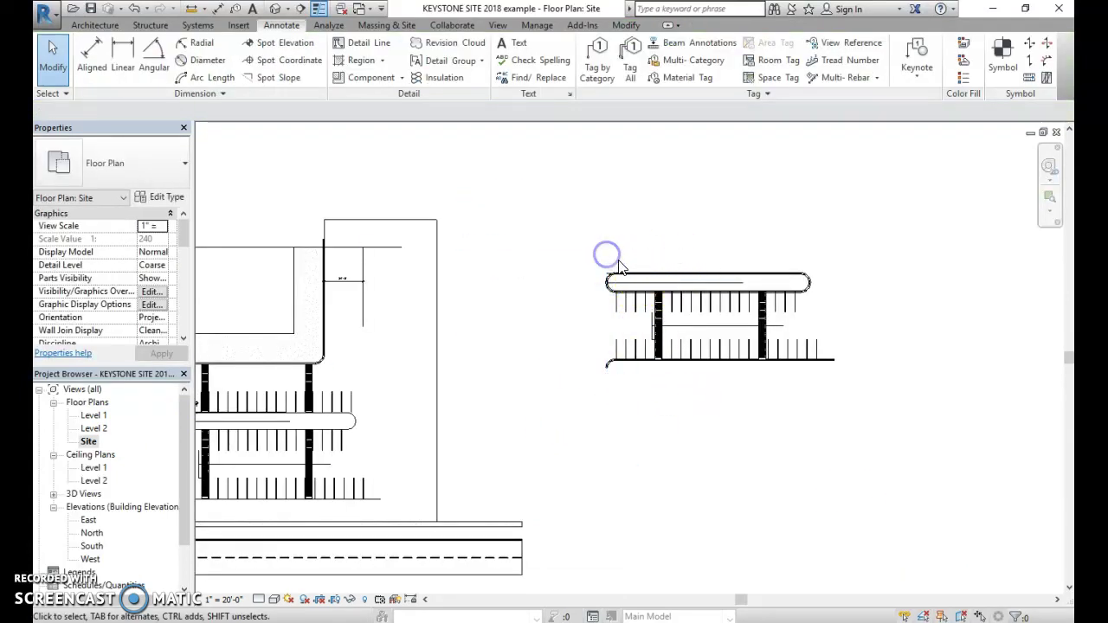
Rotate the copied parking island with its strips, crosswalks and curb row 90° so the island stands vertically beside the strips
{"action": "left_click_drag", "start_coordinate": [571, 217], "coordinate": [874, 391]}
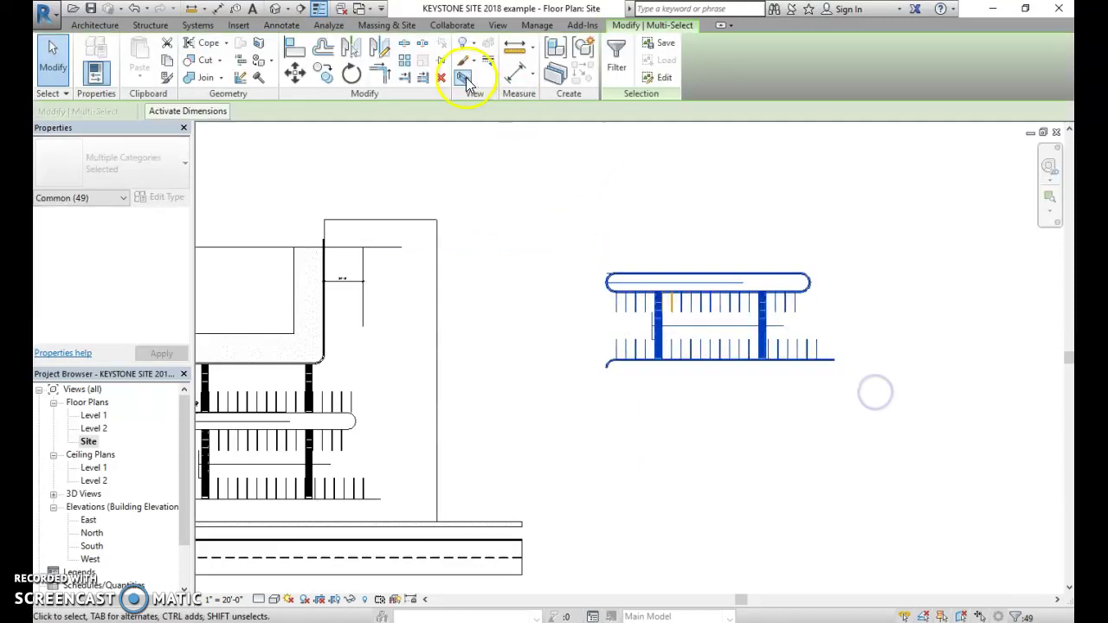
{"action": "left_click", "coordinate": [352, 73]}
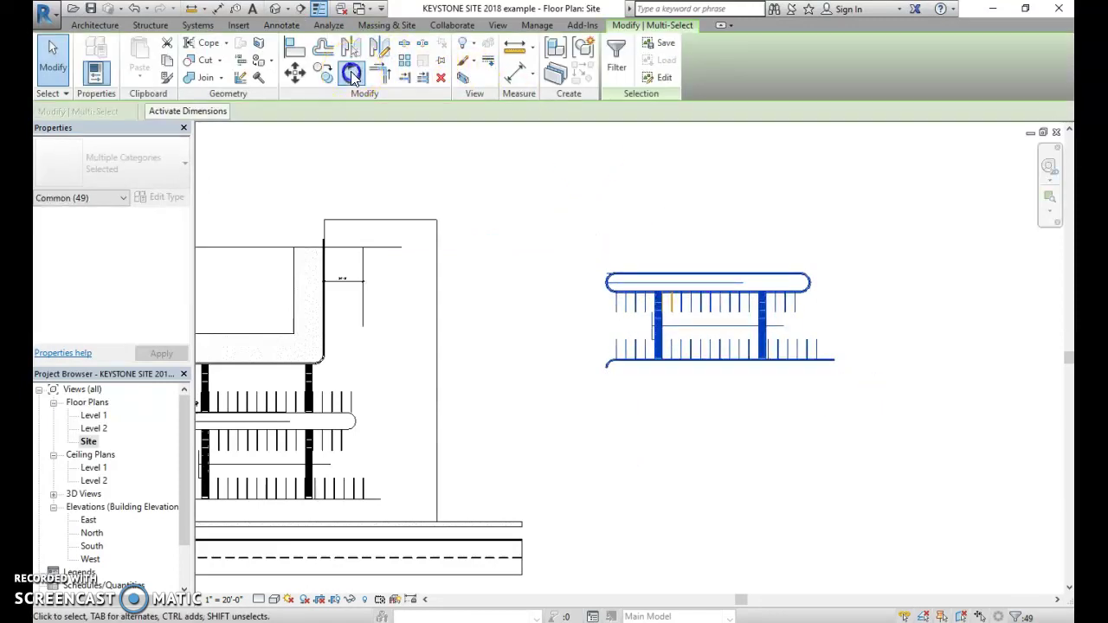
{"action": "left_click", "coordinate": [719, 208]}
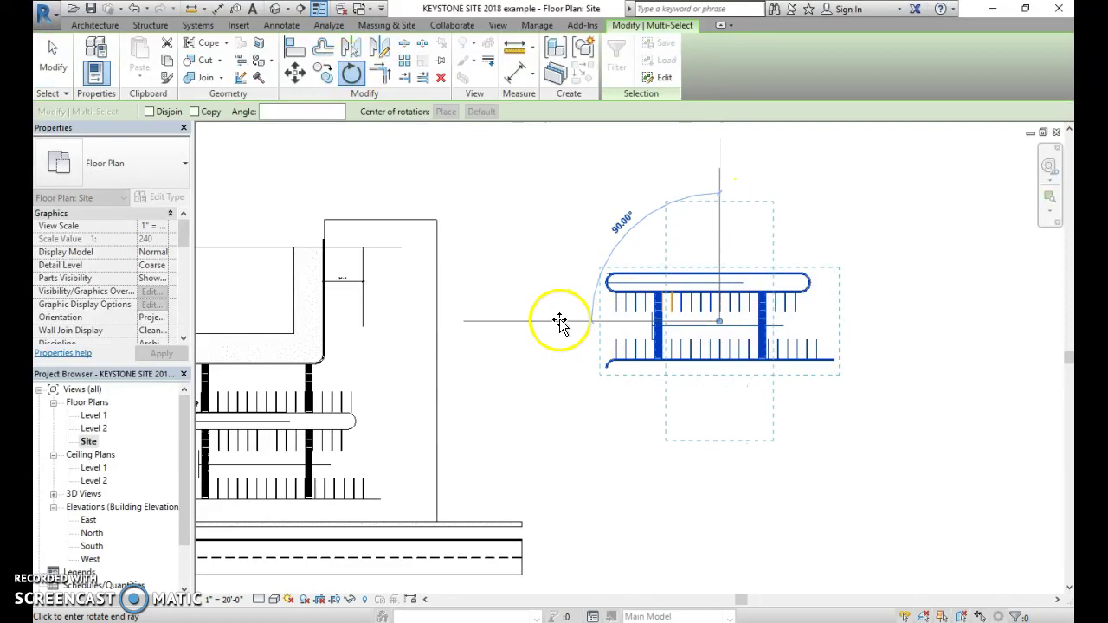
{"action": "left_click", "coordinate": [559, 321]}
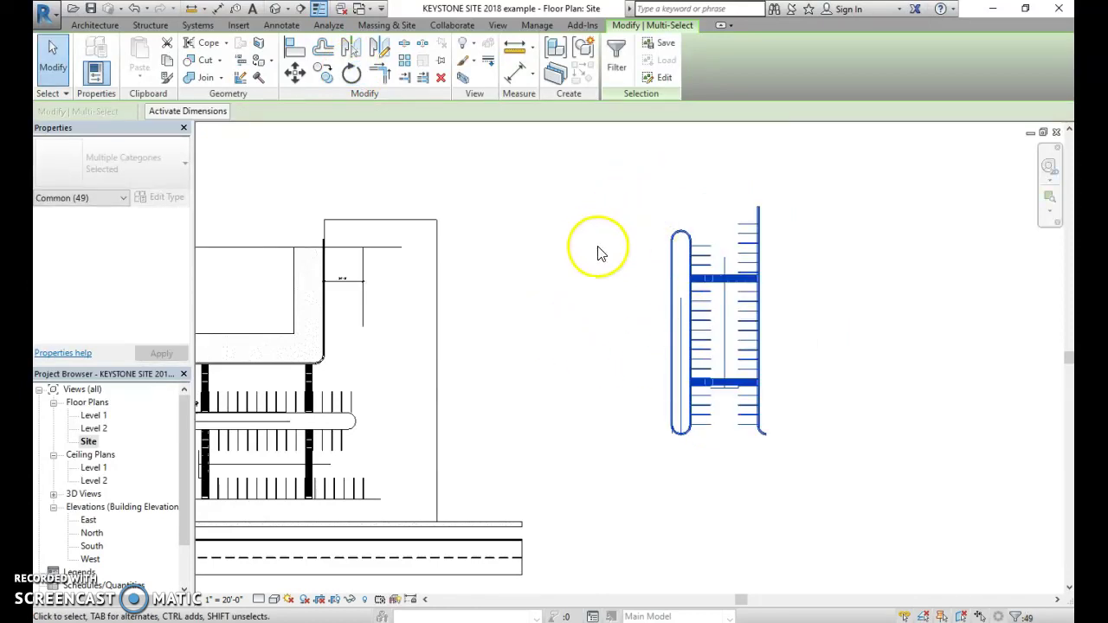
Move the rotated island assembly into the lot extension beside the building, close to the vertical guide line
{"action": "left_click_drag", "start_coordinate": [631, 193], "coordinate": [872, 495]}
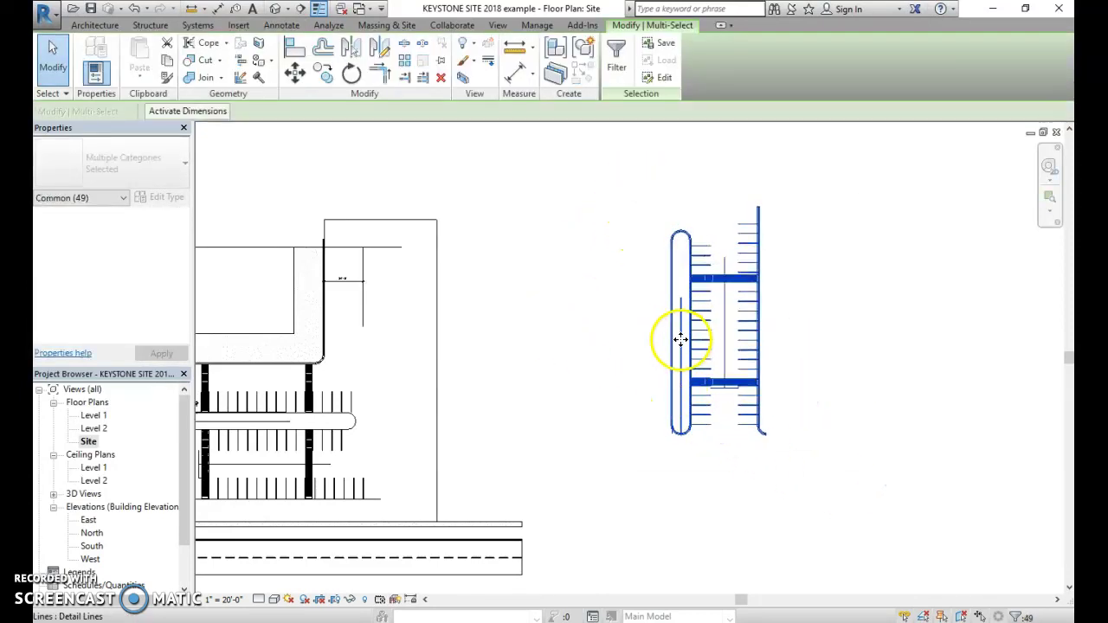
{"action": "left_click_drag", "start_coordinate": [635, 339], "coordinate": [377, 356]}
{"action": "scroll", "coordinate": [342, 270], "scroll_direction": "up", "scroll_amount": 3}
{"action": "scroll", "coordinate": [346, 268], "scroll_direction": "up", "scroll_amount": 2}
{"action": "scroll", "coordinate": [512, 218], "scroll_direction": "up", "scroll_amount": 5}
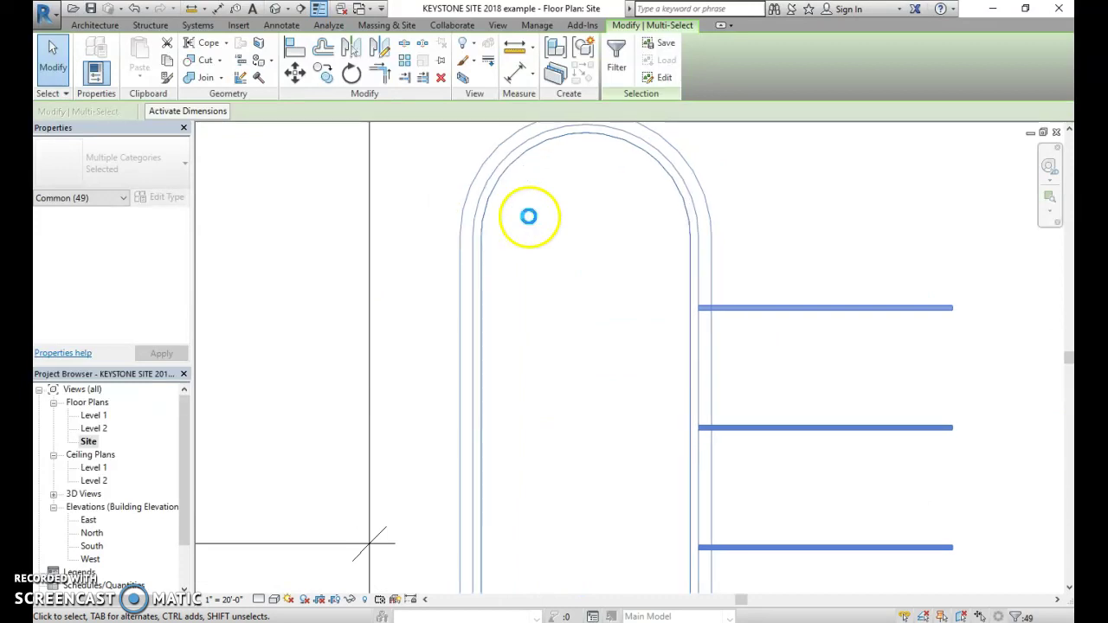
{"action": "scroll", "coordinate": [529, 217], "scroll_direction": "down", "scroll_amount": 2}
{"action": "scroll", "coordinate": [529, 216], "scroll_direction": "up", "scroll_amount": 3}
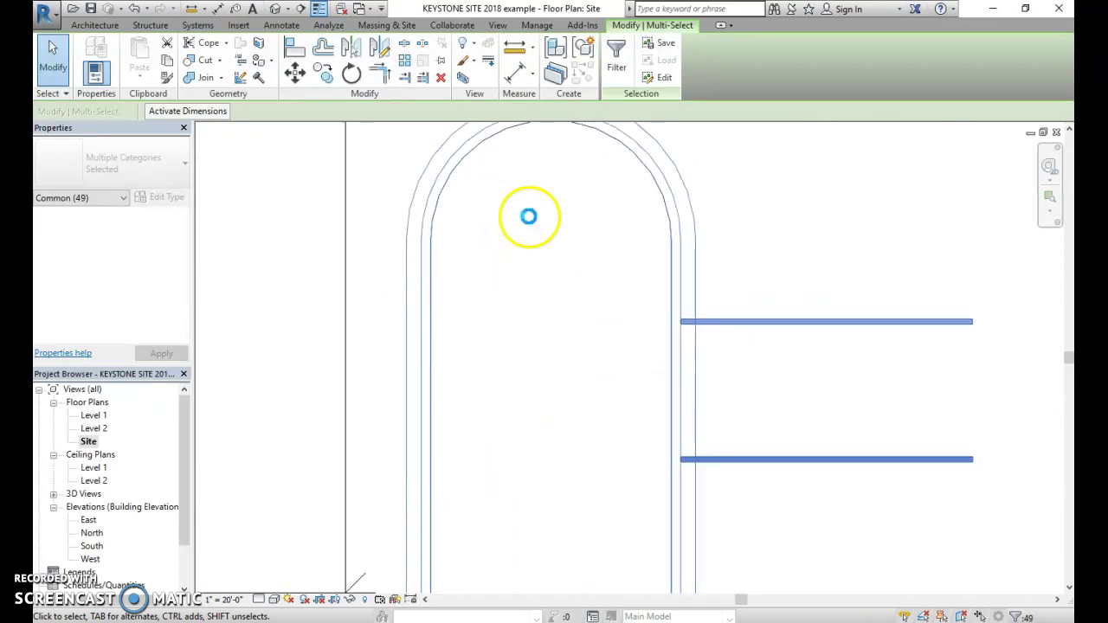
Align the second island's curb with the vertical guide line and its rounded upper end with the horizontal guide line
{"action": "left_click_drag", "start_coordinate": [528, 216], "coordinate": [609, 340]}
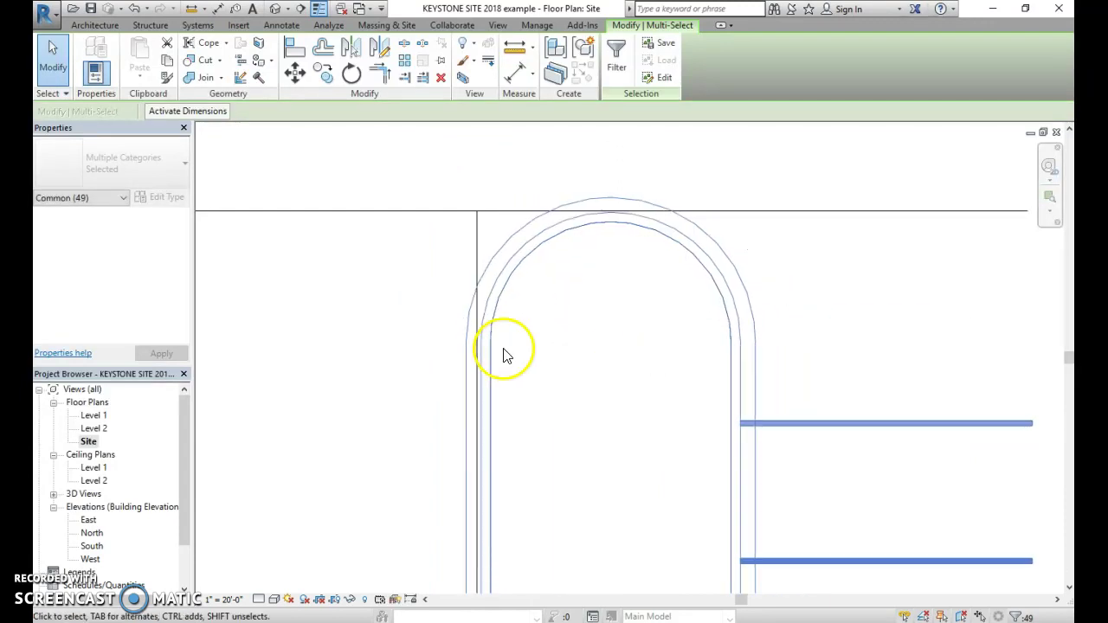
{"action": "scroll", "coordinate": [488, 344], "scroll_direction": "up", "scroll_amount": 3}
{"action": "scroll", "coordinate": [486, 342], "scroll_direction": "up", "scroll_amount": 3}
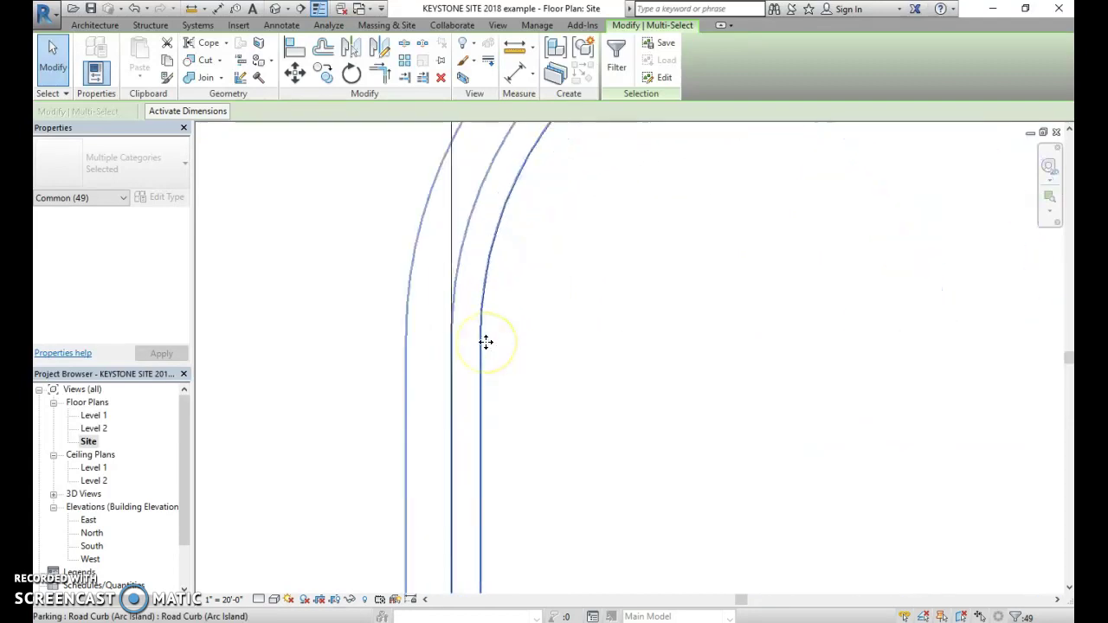
{"action": "scroll", "coordinate": [487, 351], "scroll_direction": "down", "scroll_amount": 4}
{"action": "scroll", "coordinate": [487, 354], "scroll_direction": "up", "scroll_amount": 1}
{"action": "middle_click_drag", "start_coordinate": [487, 353], "coordinate": [560, 410]}
{"action": "left_click", "coordinate": [560, 426]}
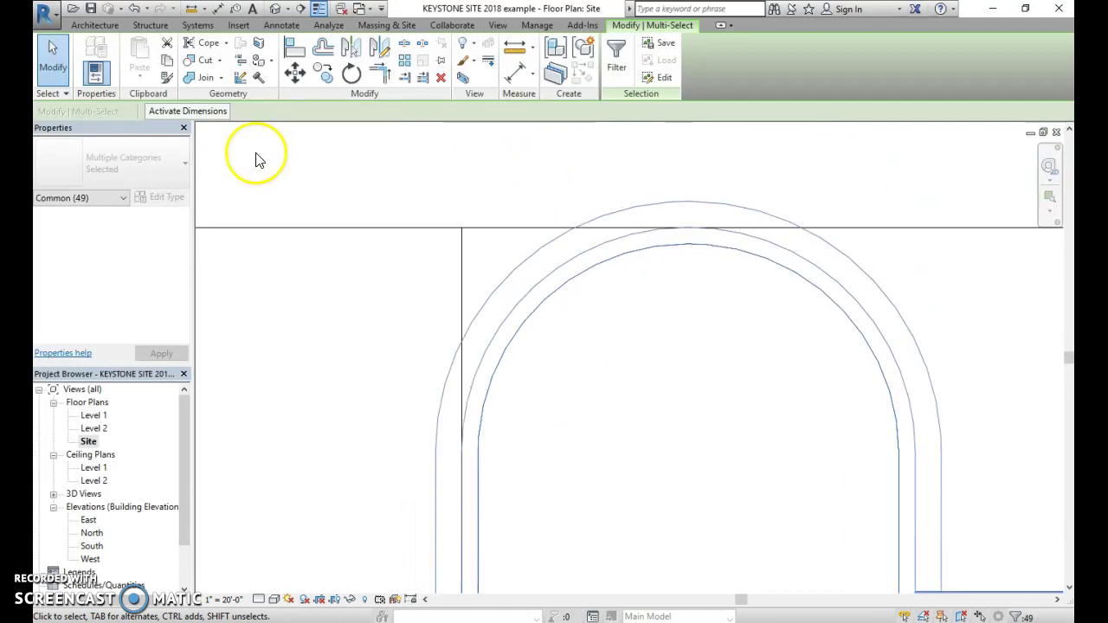
{"action": "scroll", "coordinate": [257, 159], "scroll_direction": "down", "scroll_amount": 6}
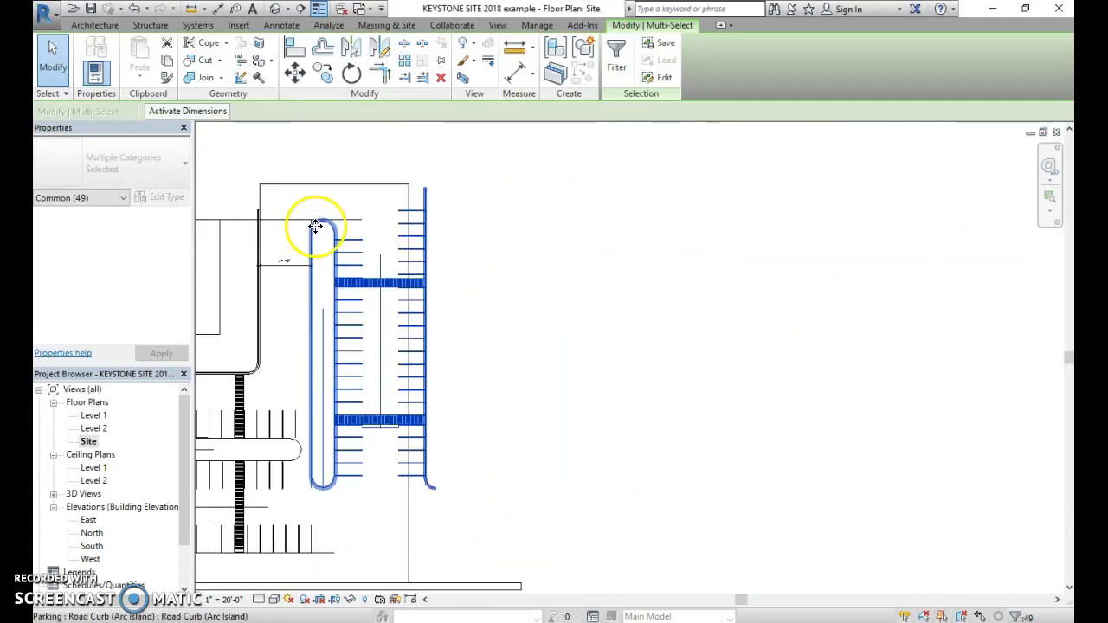
Compare the second island's placement with the hand-drawn sketch in Paint, return to Revit, and clear the selection
{"action": "middle_click_drag", "start_coordinate": [315, 227], "coordinate": [701, 249]}
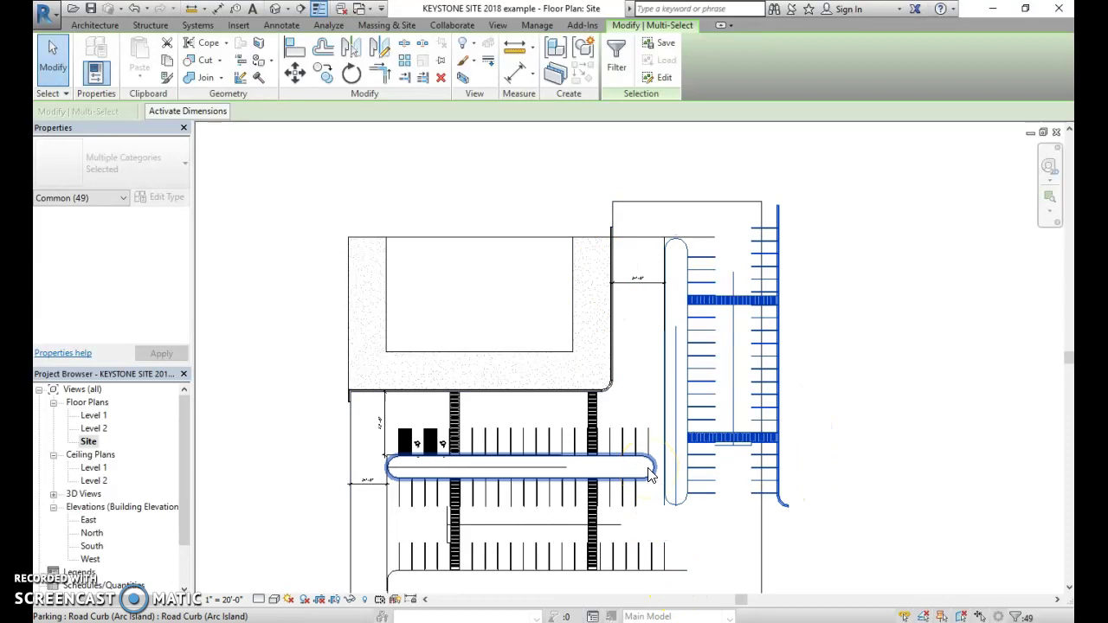
{"action": "left_click", "coordinate": [648, 507]}
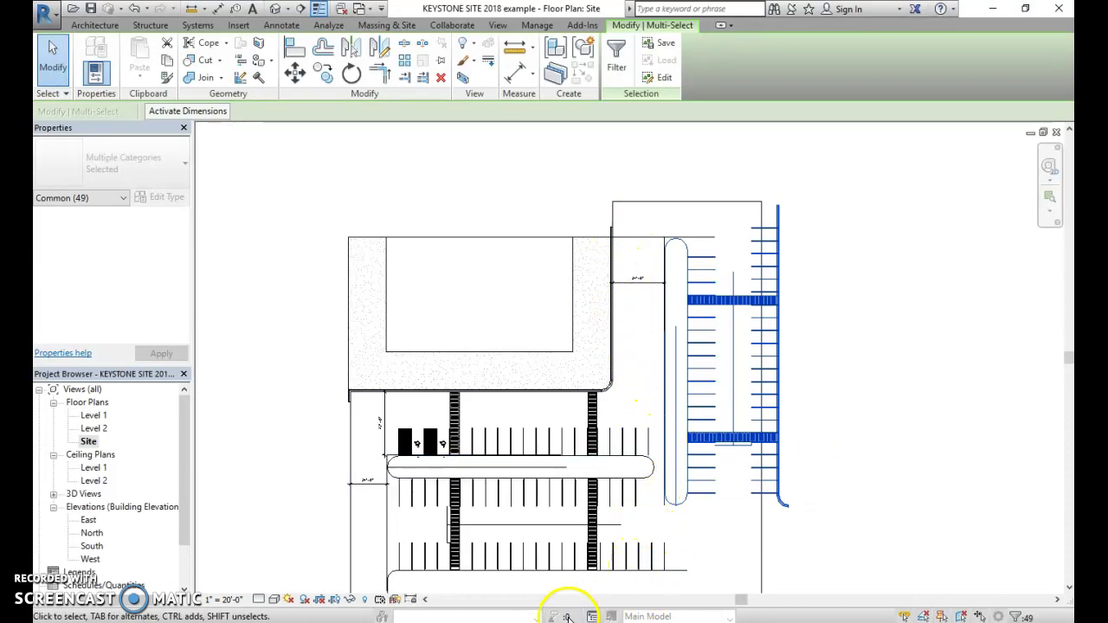
{"action": "key", "text": "alt+Tab"}
{"action": "key", "text": "alt+Tab"}
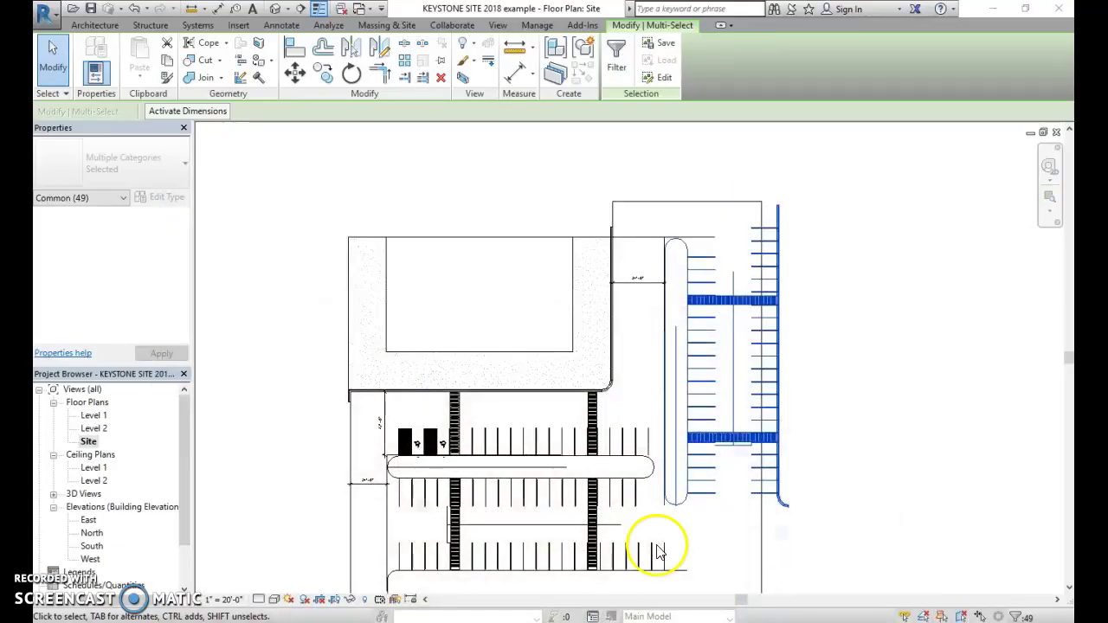
{"action": "left_click", "coordinate": [861, 434]}
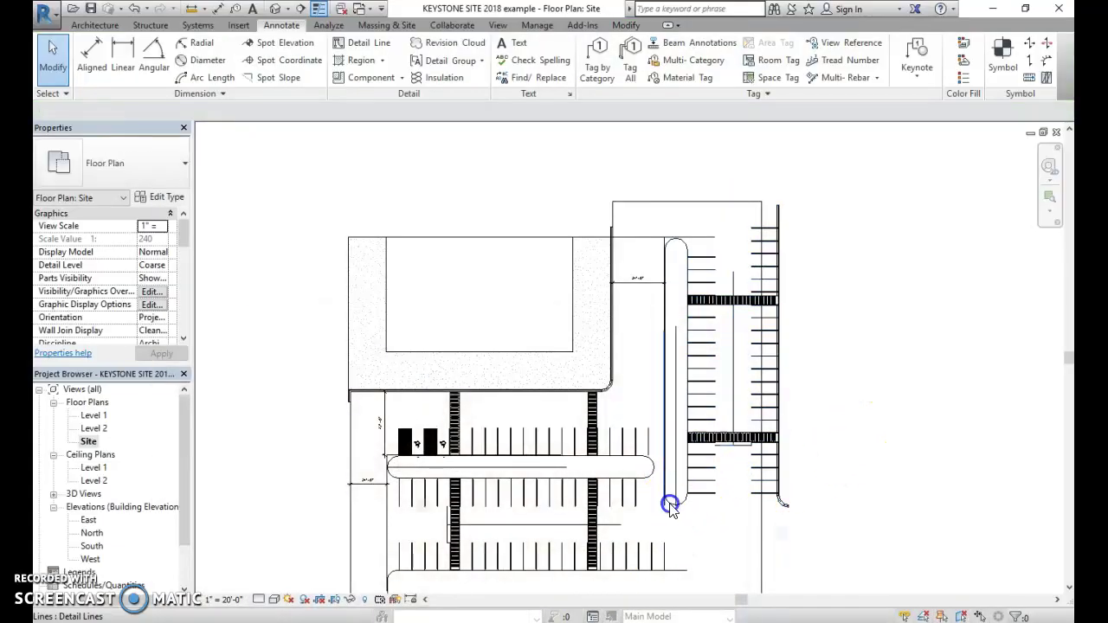
Delete the vertical detail line running through the middle of the second island
{"action": "left_click", "coordinate": [677, 509]}
{"action": "left_click", "coordinate": [805, 462]}
{"action": "left_click", "coordinate": [677, 415]}
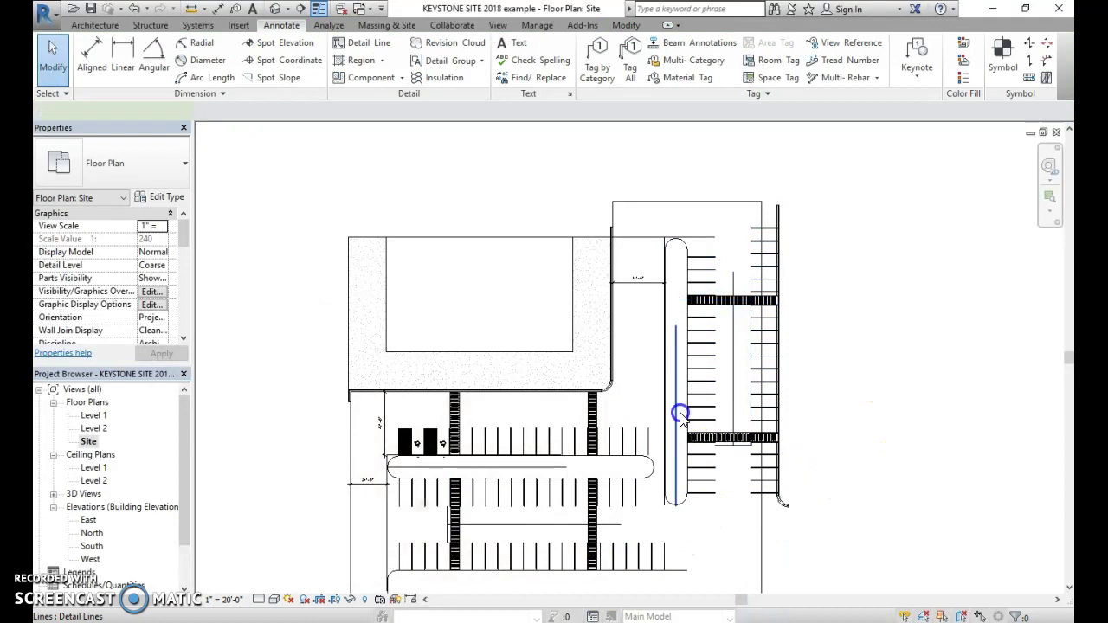
{"action": "key", "text": "Delete"}
Shorten the second island to about 100 feet by pulling its lower end up toward the building's corner level
{"action": "scroll", "coordinate": [675, 507], "scroll_direction": "up", "scroll_amount": 3}
{"action": "left_click", "coordinate": [678, 513]}
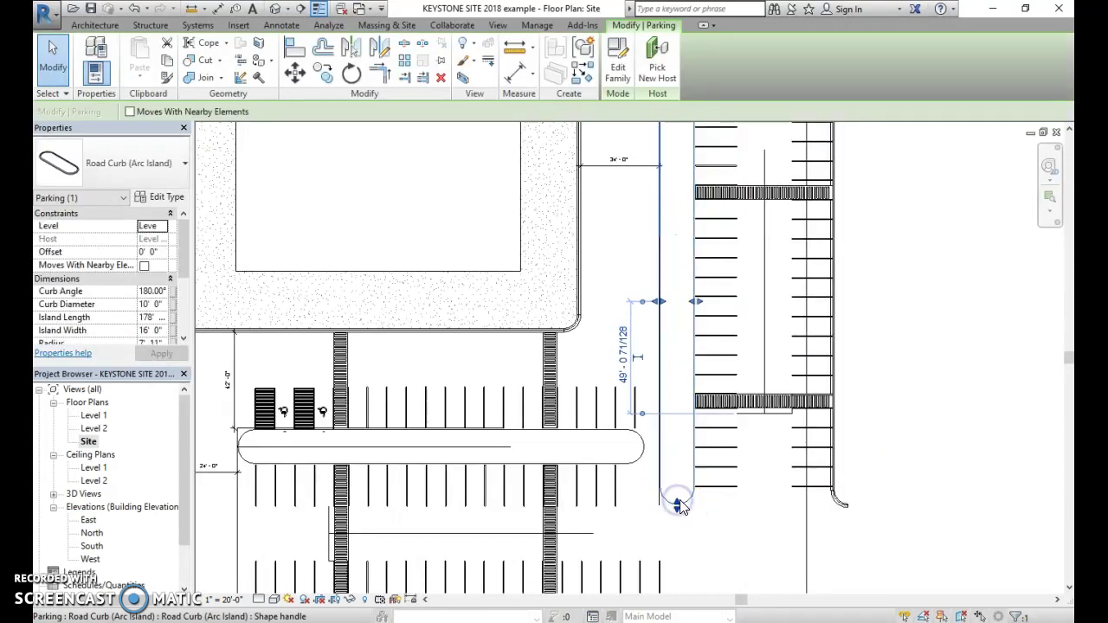
{"action": "left_click_drag", "start_coordinate": [678, 493], "coordinate": [672, 440]}
{"action": "left_click_drag", "start_coordinate": [673, 341], "coordinate": [675, 326]}
{"action": "scroll", "coordinate": [676, 332], "scroll_direction": "up", "scroll_amount": 4}
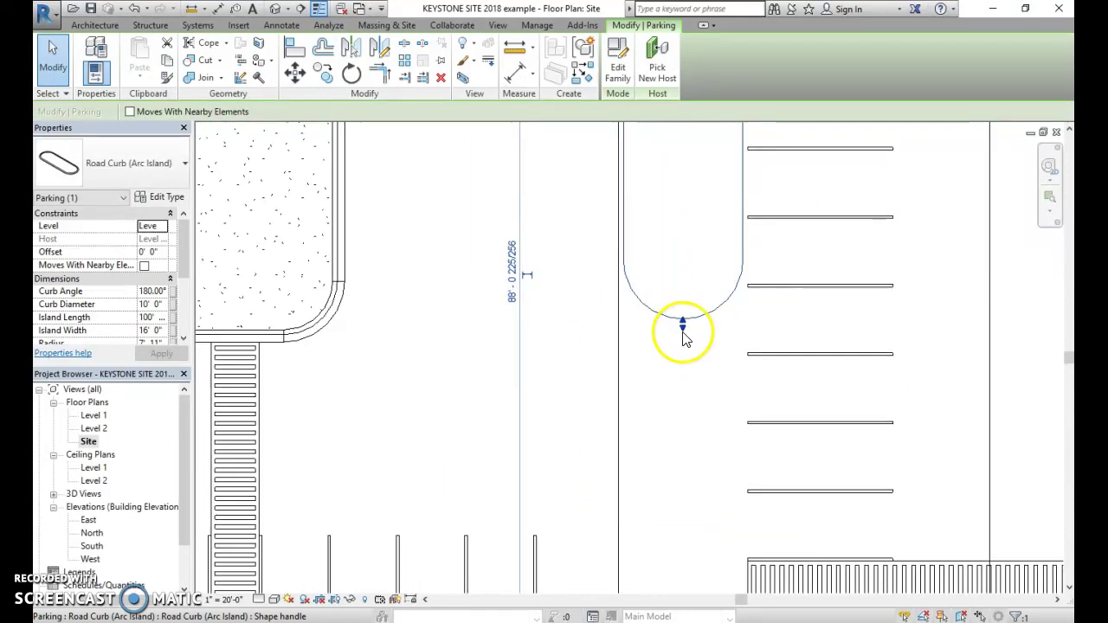
Draw a horizontal thin detail line from the building's rounded curb corner across to just below the second island
{"action": "left_click", "coordinate": [283, 25]}
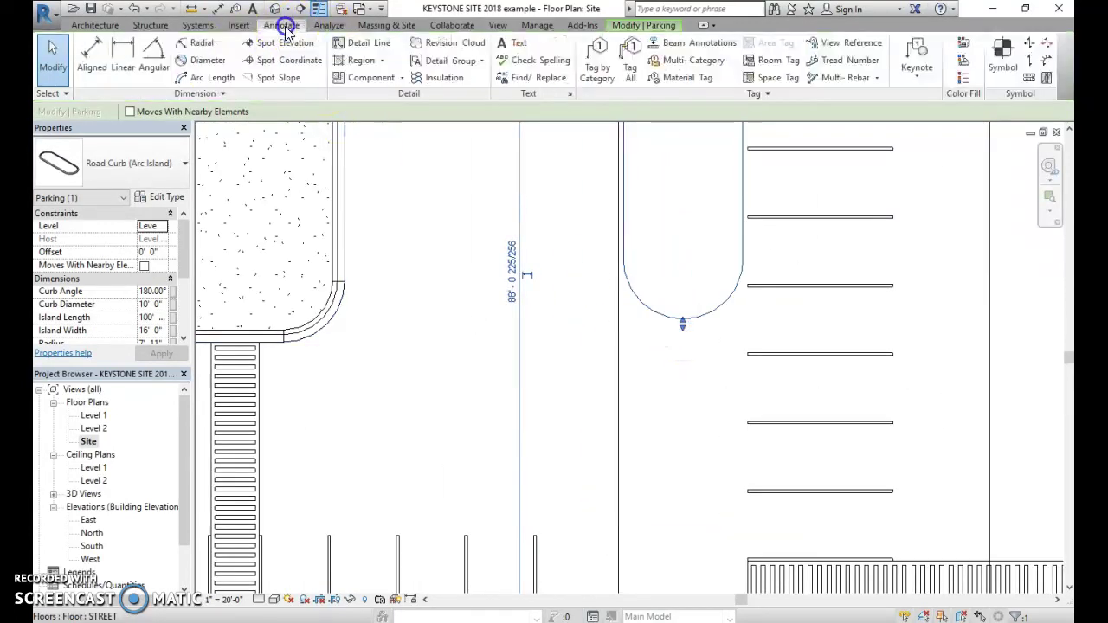
{"action": "left_click", "coordinate": [351, 42]}
{"action": "left_click", "coordinate": [288, 329]}
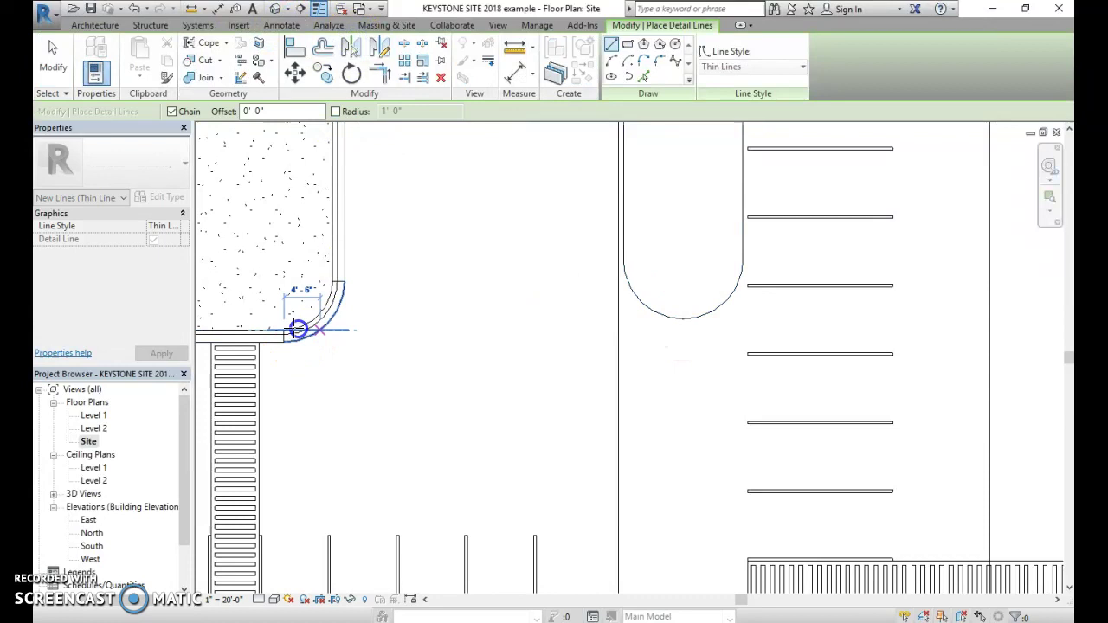
{"action": "left_click", "coordinate": [736, 330]}
{"action": "scroll", "coordinate": [735, 332], "scroll_direction": "up", "scroll_amount": 3}
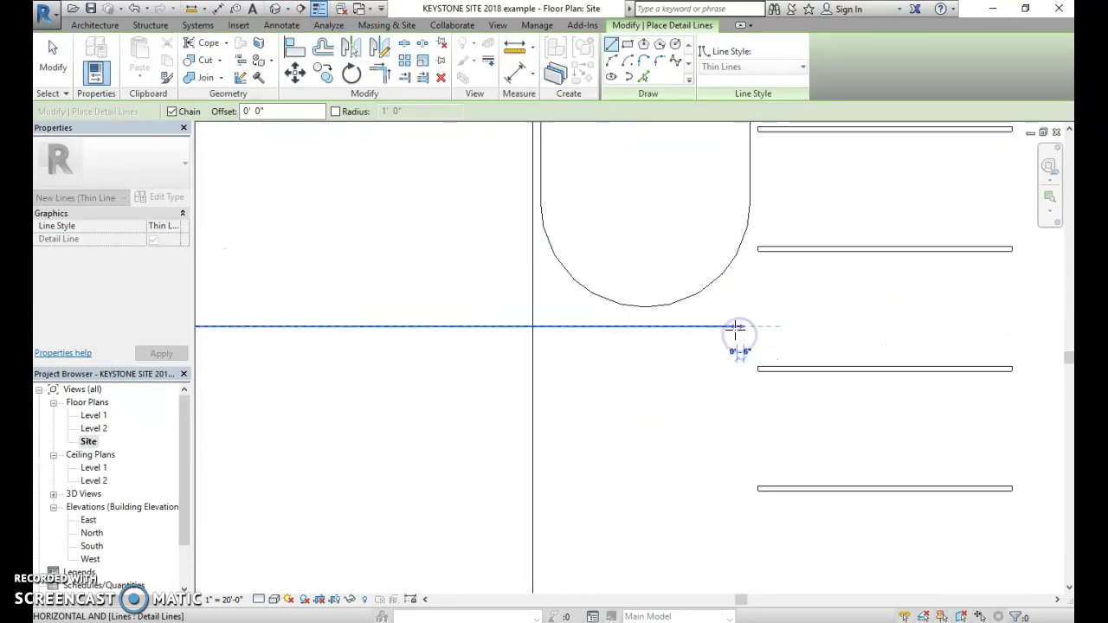
{"action": "key", "text": "Escape"}
{"action": "key", "text": "Escape"}
Stretch the second island's lower end toward the new horizontal guide line, and clear the selection
{"action": "left_click", "coordinate": [652, 310]}
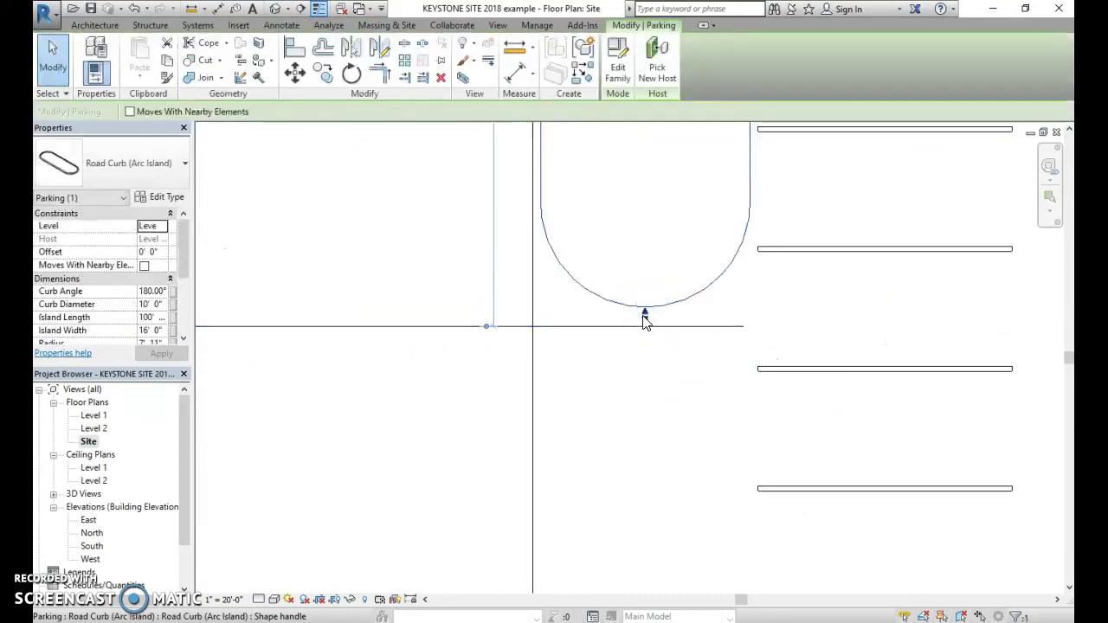
{"action": "left_click_drag", "start_coordinate": [644, 317], "coordinate": [645, 326]}
{"action": "left_click", "coordinate": [637, 395]}
{"action": "scroll", "coordinate": [642, 396], "scroll_direction": "down", "scroll_amount": 3}
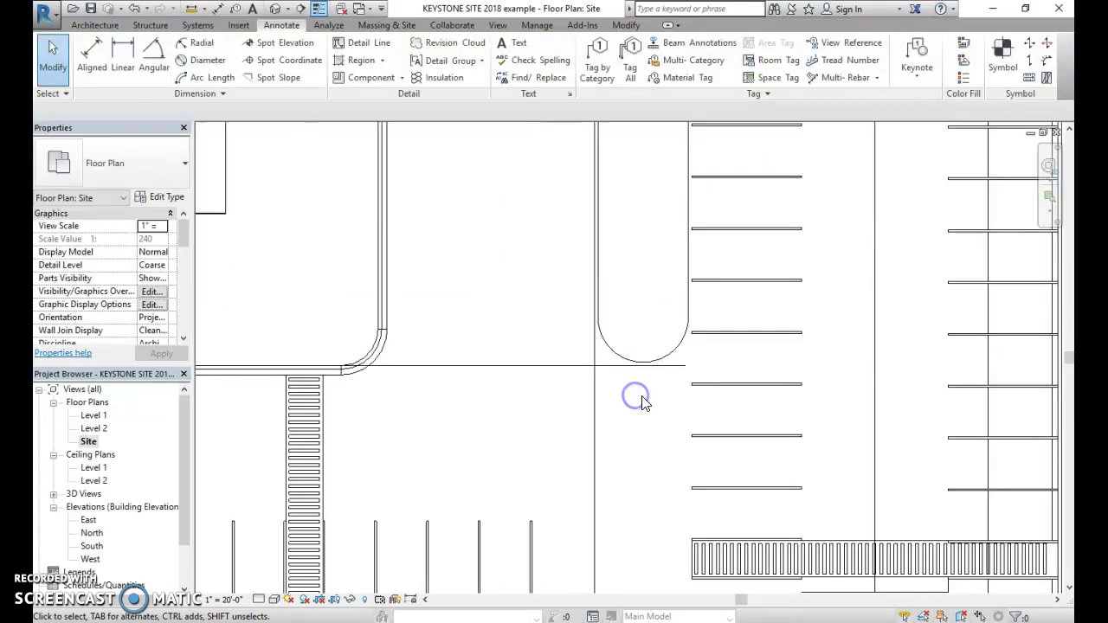
Delete the parking strips and lower crosswalk below the shortened island, plus the vertical detail line in the aisle
{"action": "scroll", "coordinate": [641, 400], "scroll_direction": "down", "scroll_amount": 3}
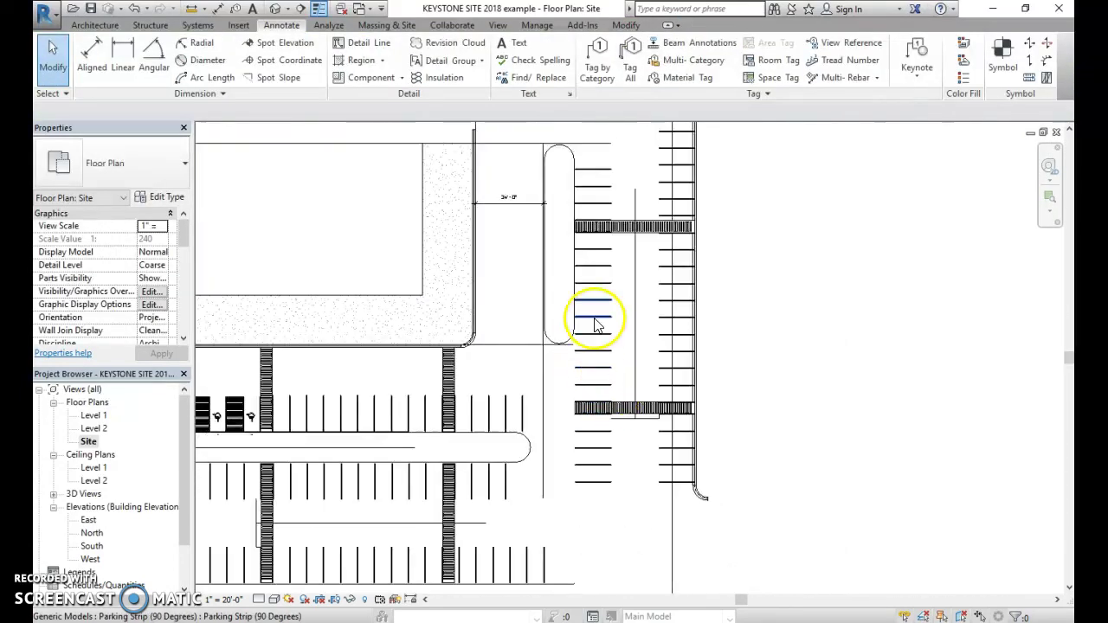
{"action": "scroll", "coordinate": [595, 324], "scroll_direction": "down", "scroll_amount": 2}
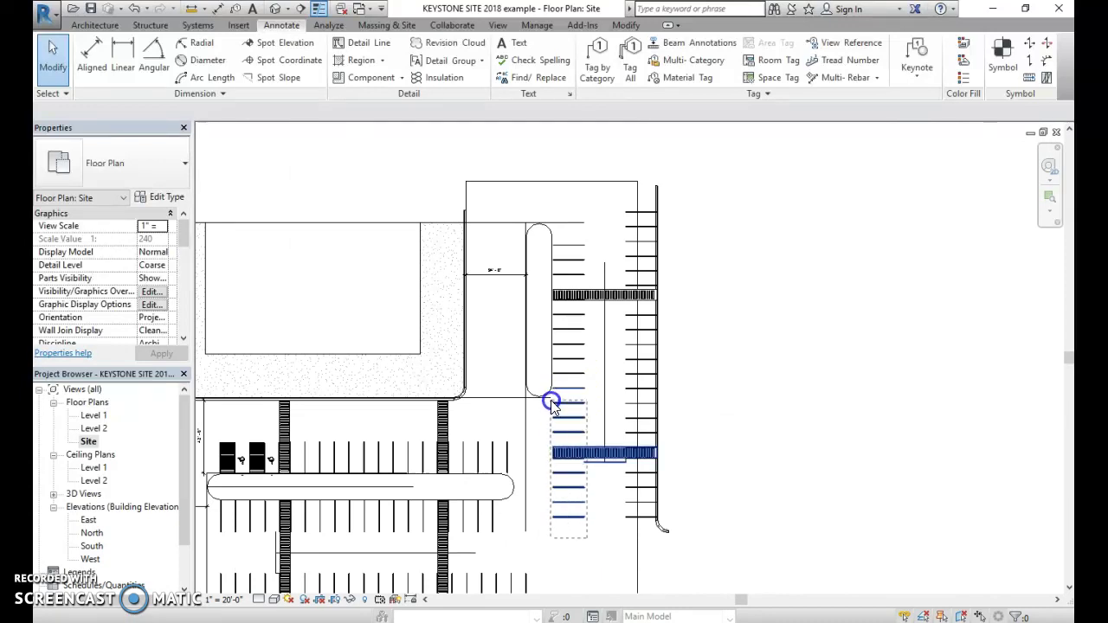
{"action": "left_click_drag", "start_coordinate": [552, 404], "coordinate": [551, 401]}
{"action": "key", "text": "Escape"}
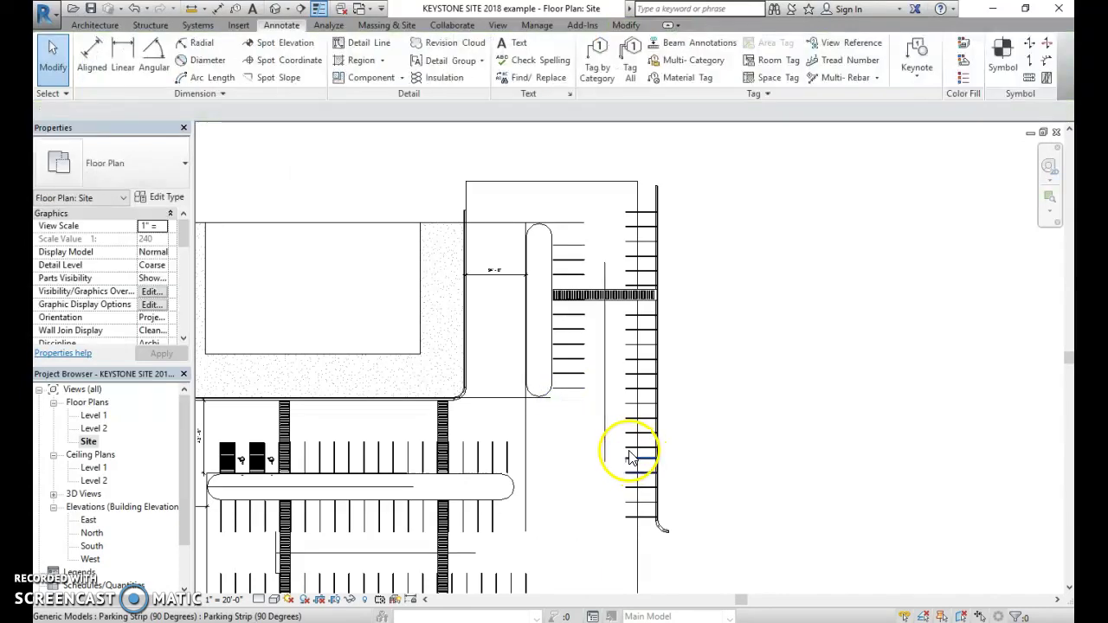
{"action": "left_click", "coordinate": [608, 445]}
{"action": "key", "text": "Delete"}
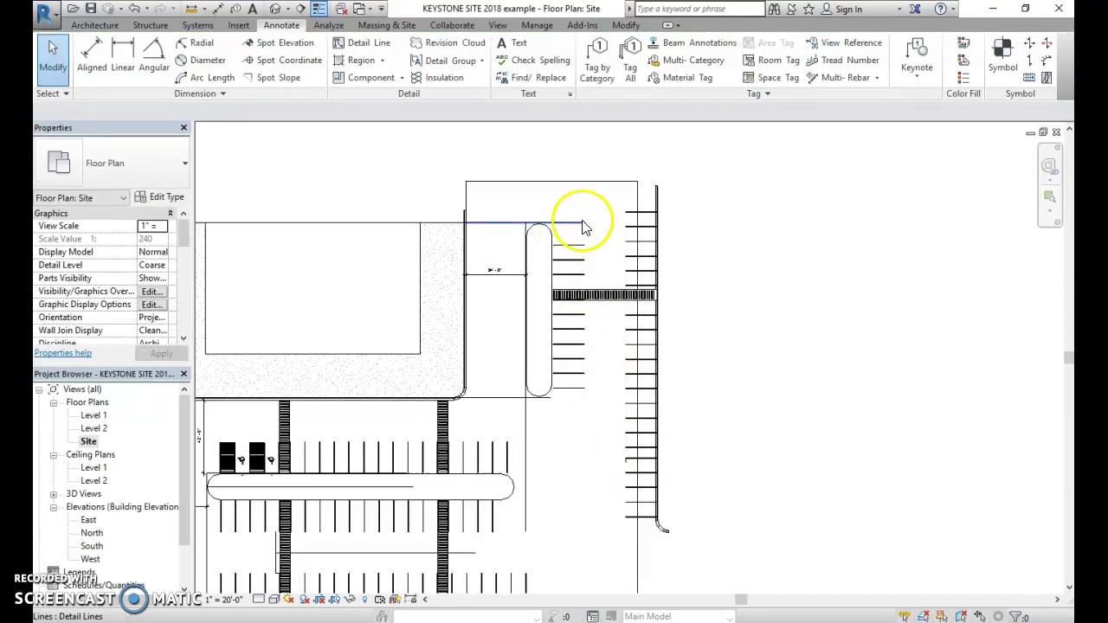
Edit the STREET floor's boundary and move its outer vertical edge to the inner face of the curb behind the outer parking strips
{"action": "left_click", "coordinate": [639, 203]}
{"action": "scroll", "coordinate": [638, 194], "scroll_direction": "up", "scroll_amount": 5}
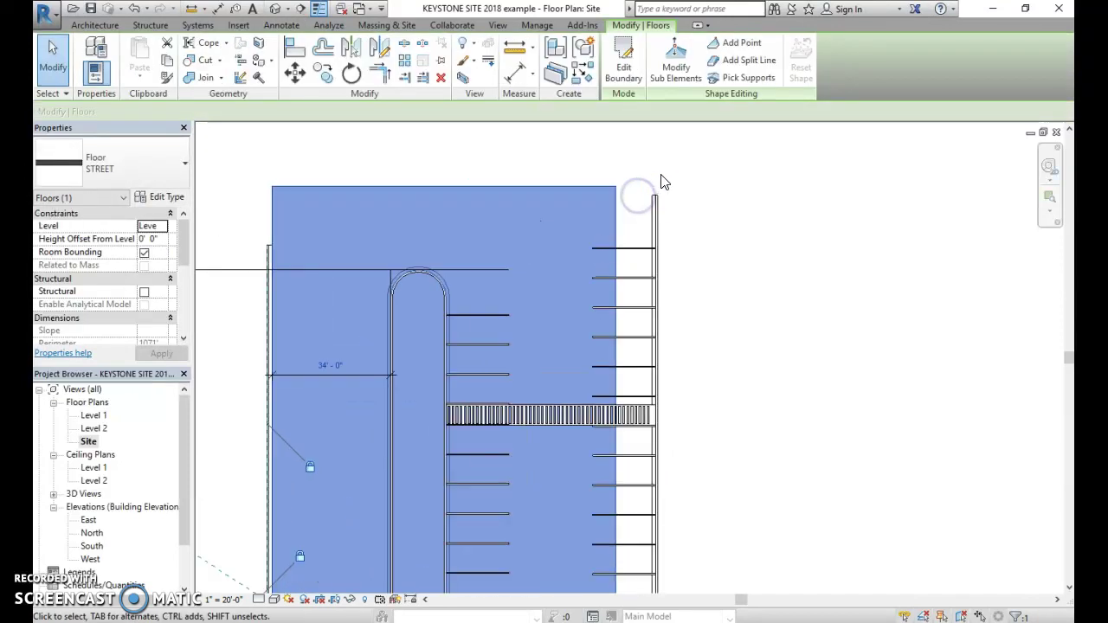
{"action": "left_click", "coordinate": [620, 68]}
{"action": "scroll", "coordinate": [569, 390], "scroll_direction": "down", "scroll_amount": 2}
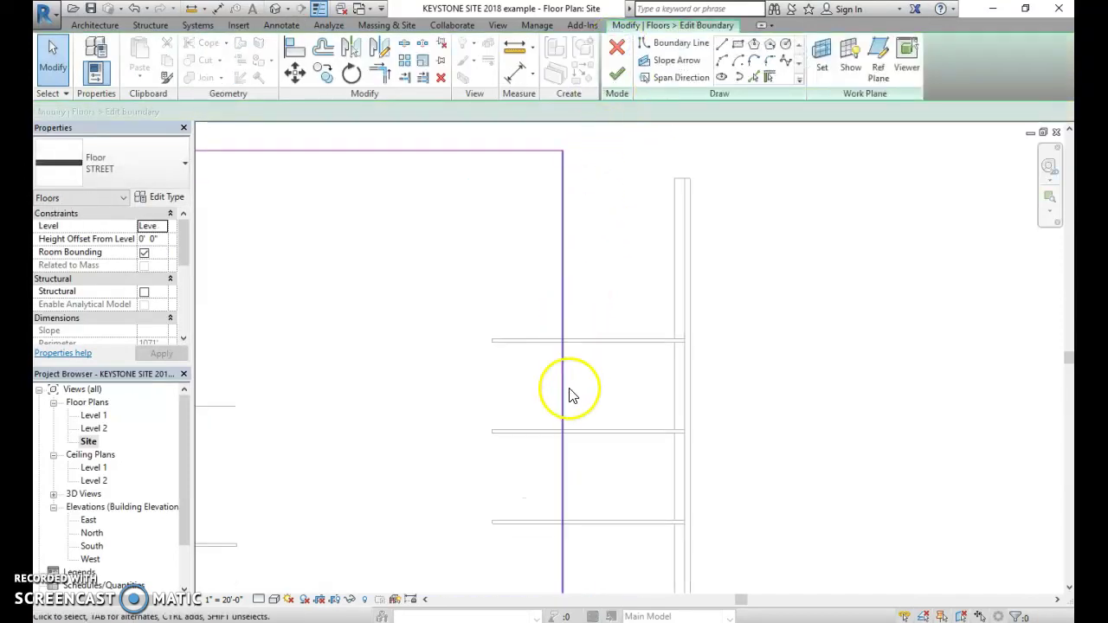
{"action": "scroll", "coordinate": [471, 482], "scroll_direction": "down", "scroll_amount": 3}
{"action": "middle_click_drag", "start_coordinate": [466, 477], "coordinate": [622, 243]}
{"action": "scroll", "coordinate": [633, 312], "scroll_direction": "down", "scroll_amount": 2}
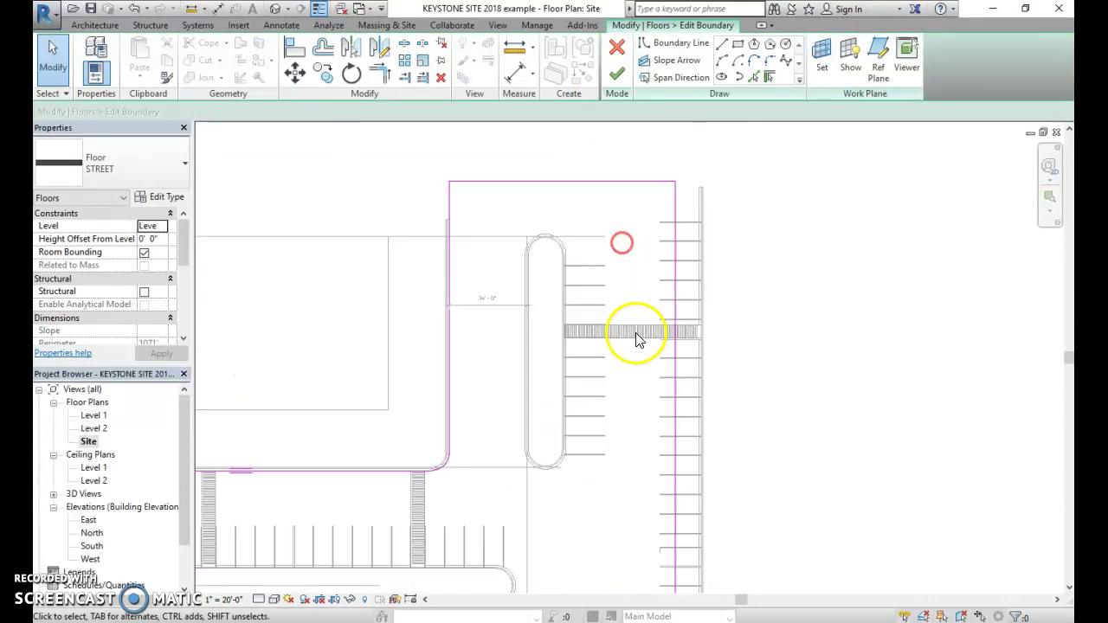
{"action": "scroll", "coordinate": [624, 380], "scroll_direction": "down", "scroll_amount": 2}
{"action": "scroll", "coordinate": [663, 276], "scroll_direction": "up", "scroll_amount": 6}
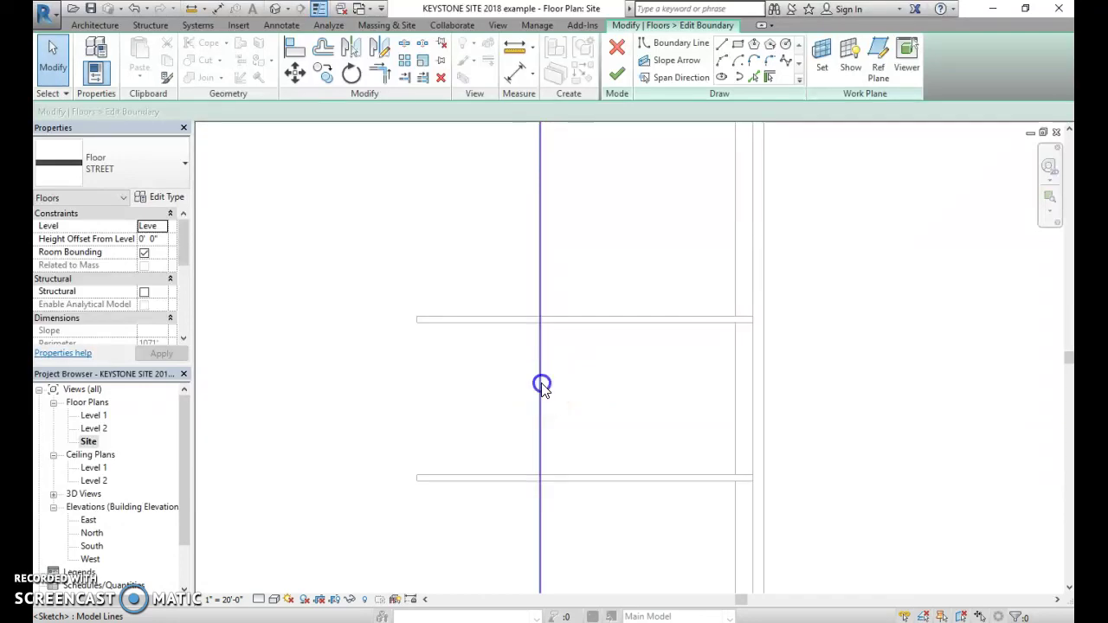
{"action": "left_click_drag", "start_coordinate": [541, 387], "coordinate": [738, 385]}
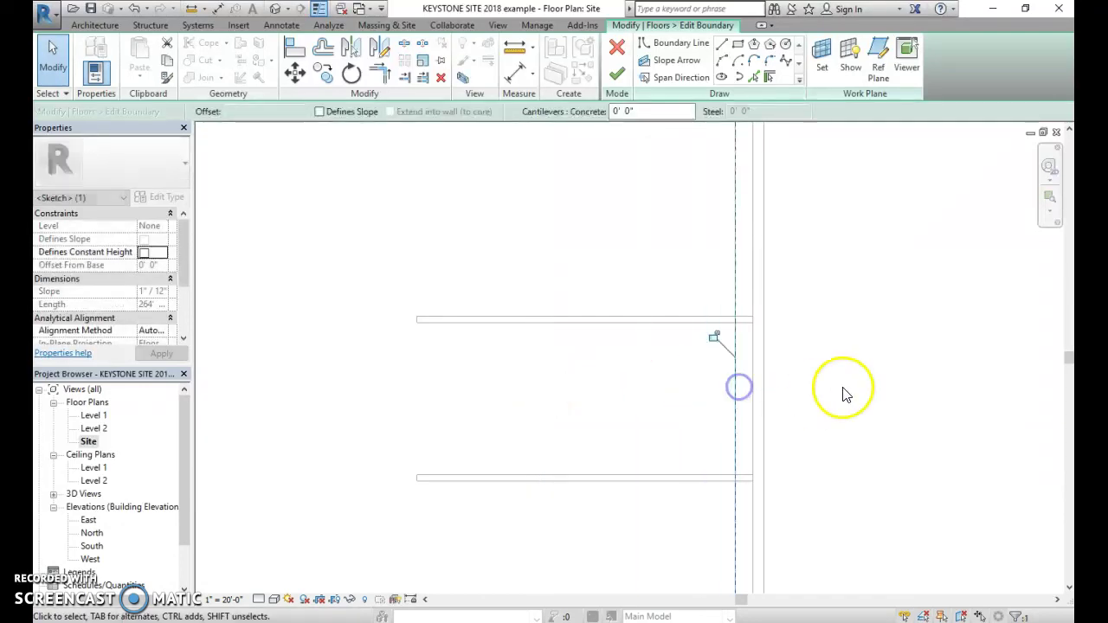
{"action": "left_click", "coordinate": [844, 394]}
{"action": "scroll", "coordinate": [842, 389], "scroll_direction": "down", "scroll_amount": 5}
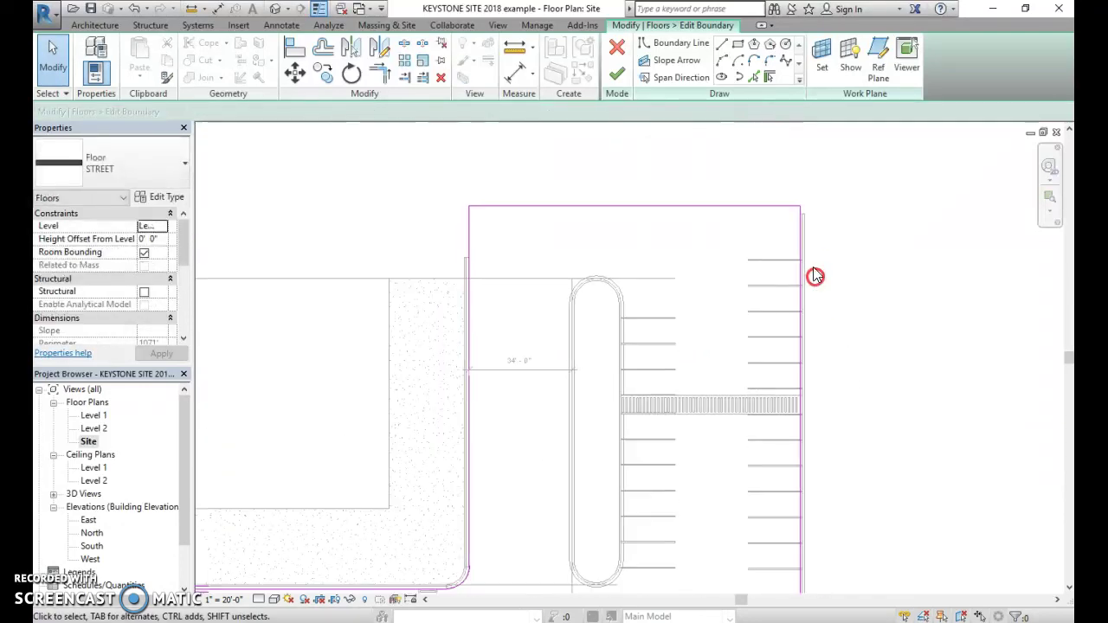
{"action": "scroll", "coordinate": [809, 269], "scroll_direction": "down", "scroll_amount": 4}
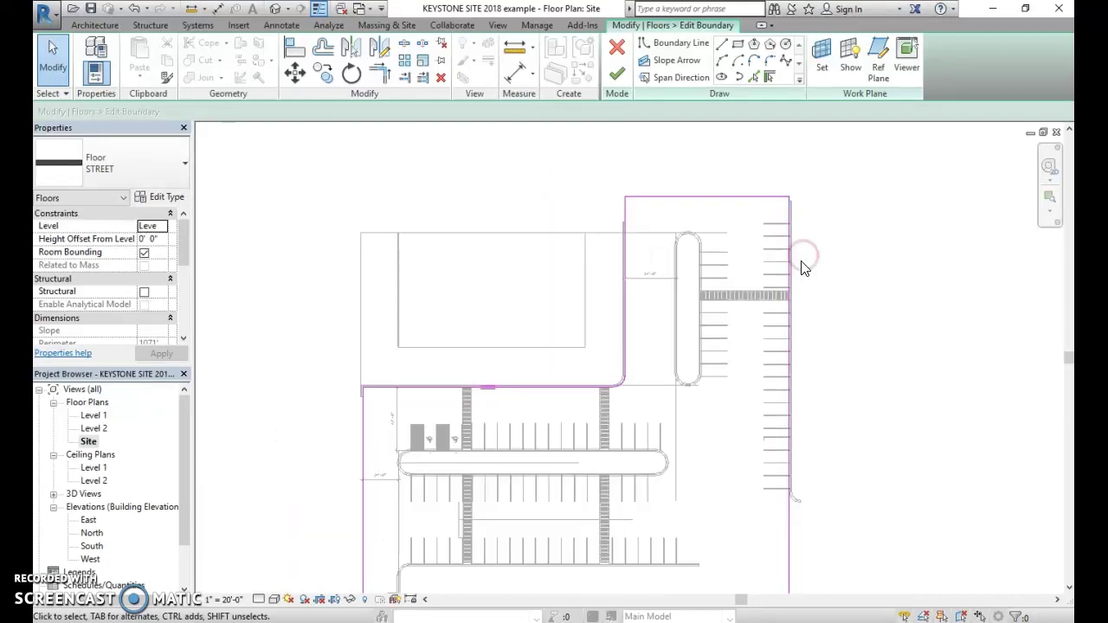
{"action": "scroll", "coordinate": [787, 489], "scroll_direction": "up", "scroll_amount": 6}
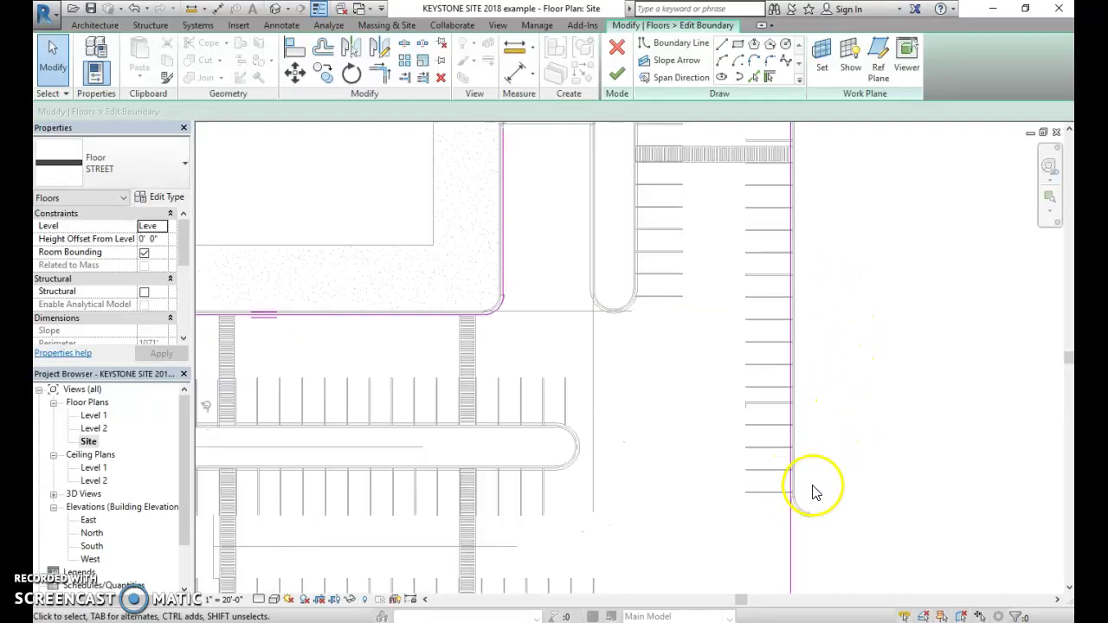
Check the moved edge along the outer curb, finish the STREET floor's boundary edit, and clear the selection
{"action": "scroll", "coordinate": [784, 472], "scroll_direction": "down", "scroll_amount": 5}
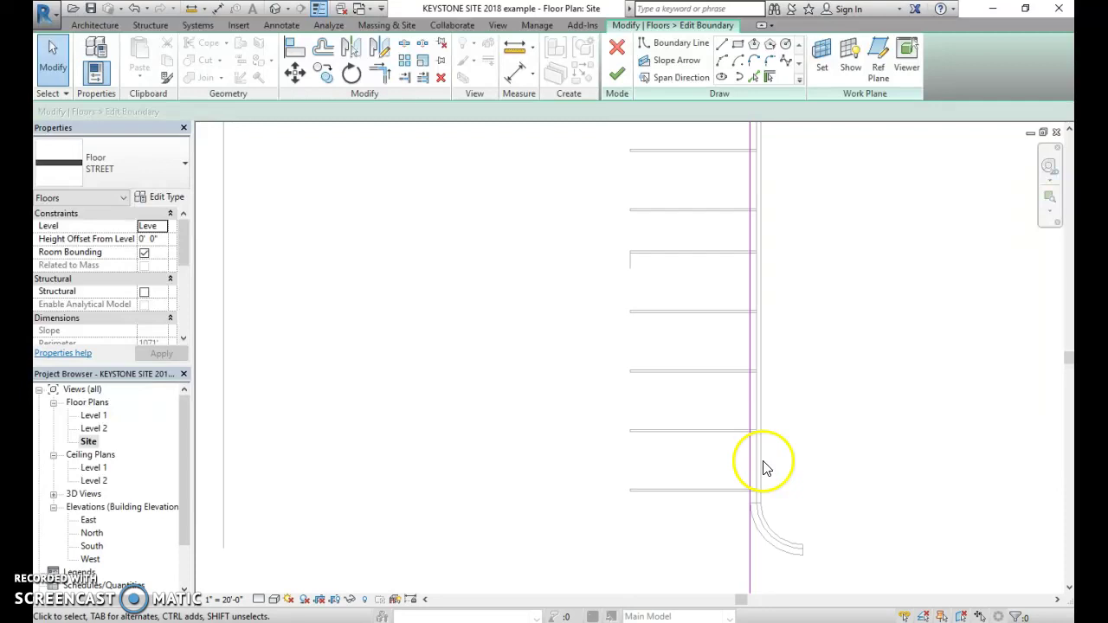
{"action": "scroll", "coordinate": [770, 458], "scroll_direction": "down", "scroll_amount": 1}
{"action": "middle_click_drag", "start_coordinate": [768, 463], "coordinate": [775, 331]}
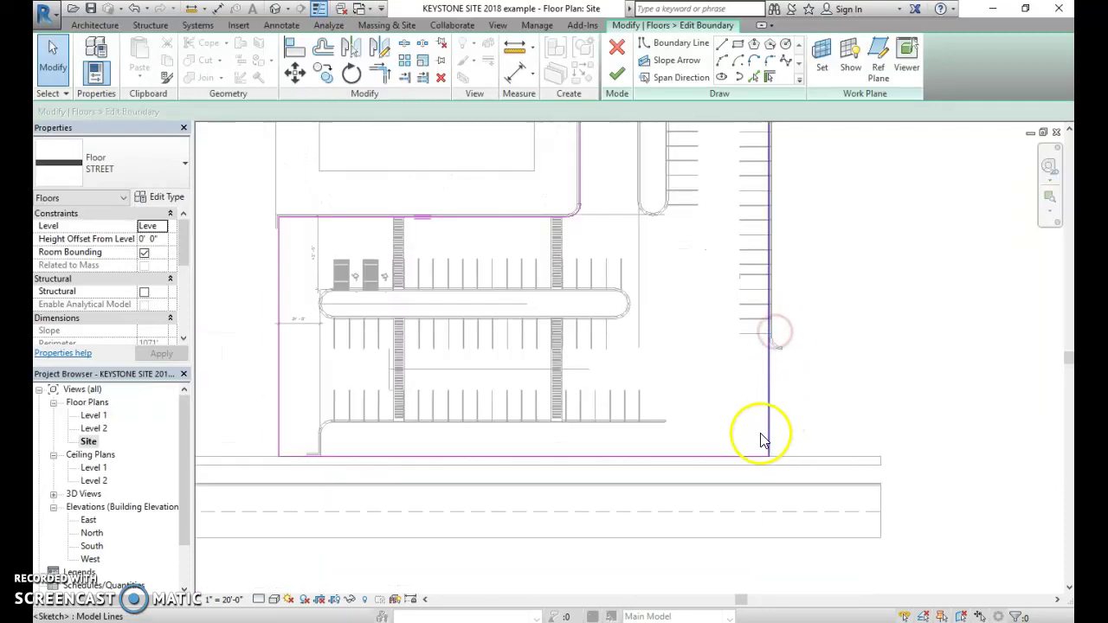
{"action": "middle_click_drag", "start_coordinate": [767, 443], "coordinate": [838, 483]}
{"action": "middle_click_drag", "start_coordinate": [818, 424], "coordinate": [810, 514]}
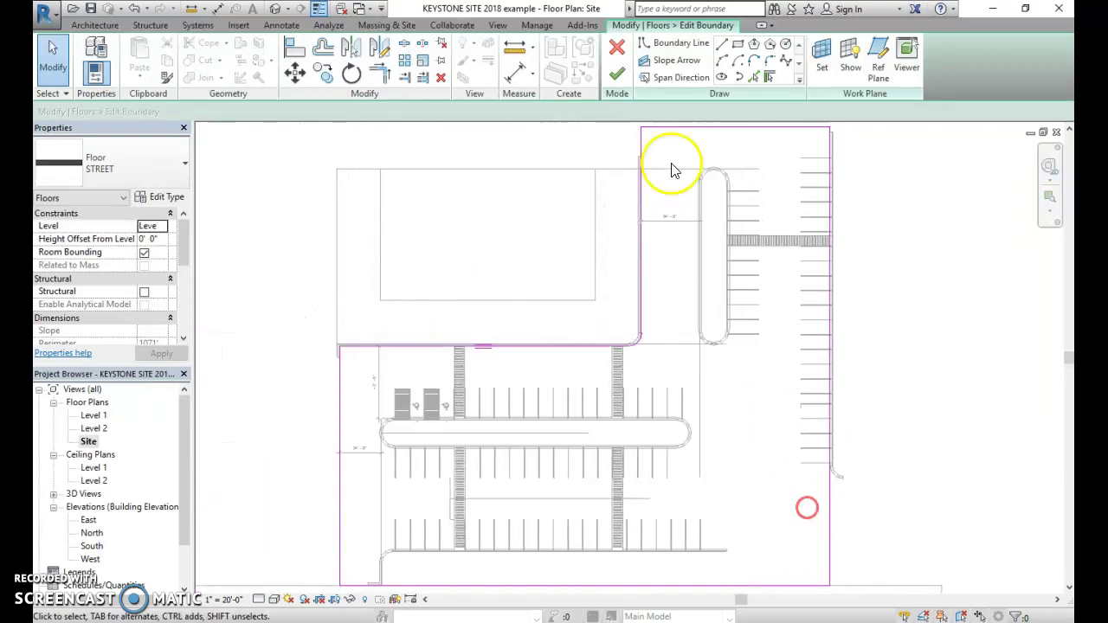
{"action": "left_click", "coordinate": [617, 73]}
{"action": "left_click", "coordinate": [891, 349]}
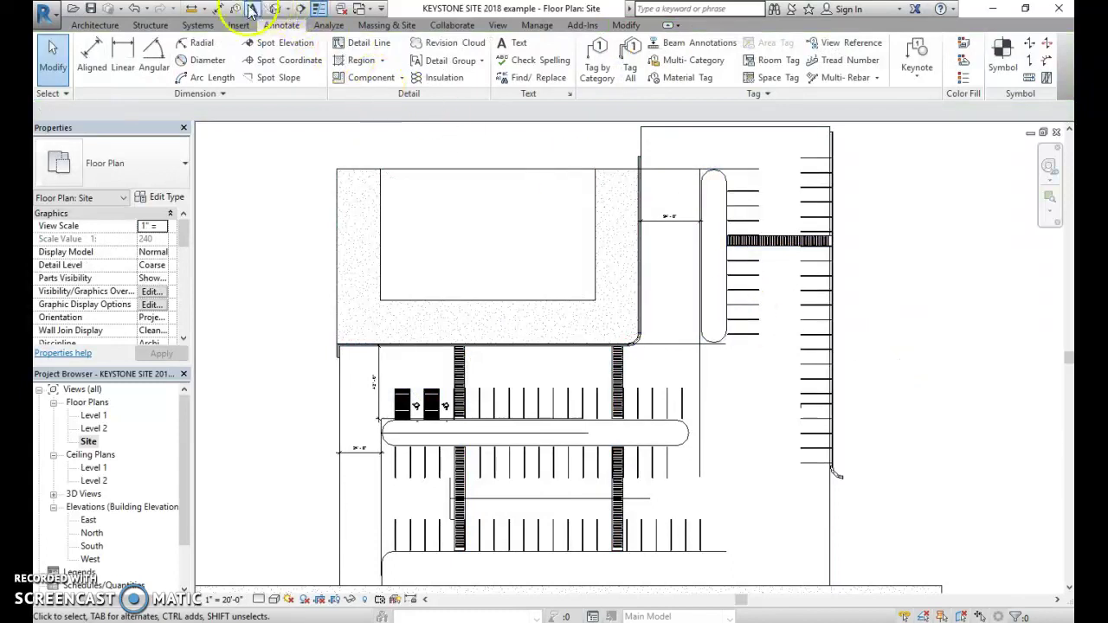
Examine the extended parking lot in the default 3D view and in the Level 1 floor plan
{"action": "left_click", "coordinate": [274, 12]}
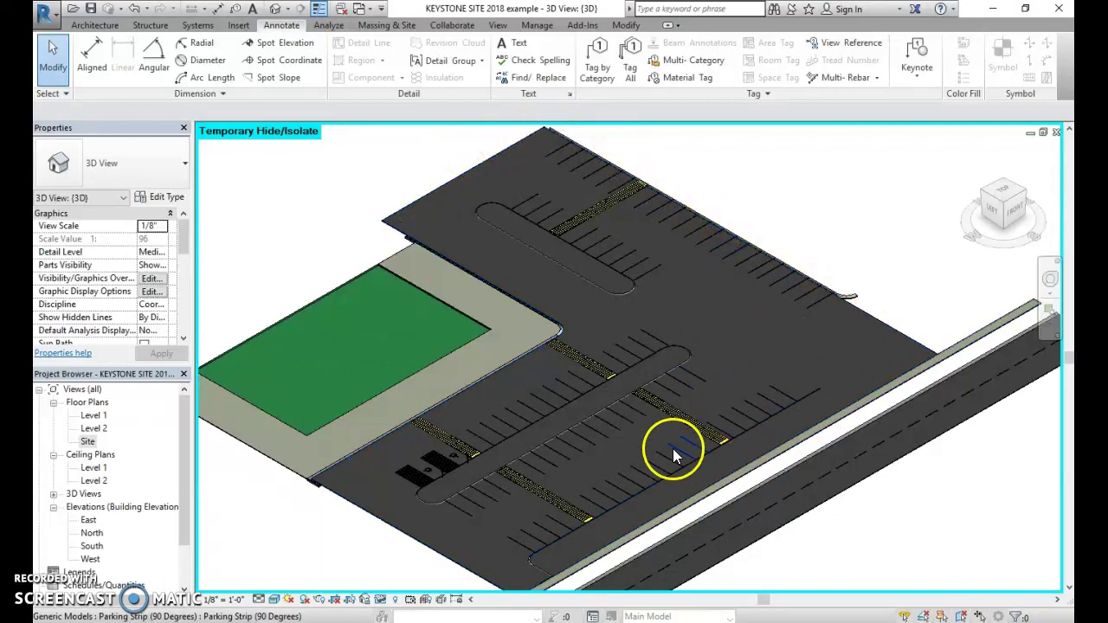
{"action": "middle_click_drag", "start_coordinate": [855, 377], "coordinate": [883, 268], "text": "shift"}
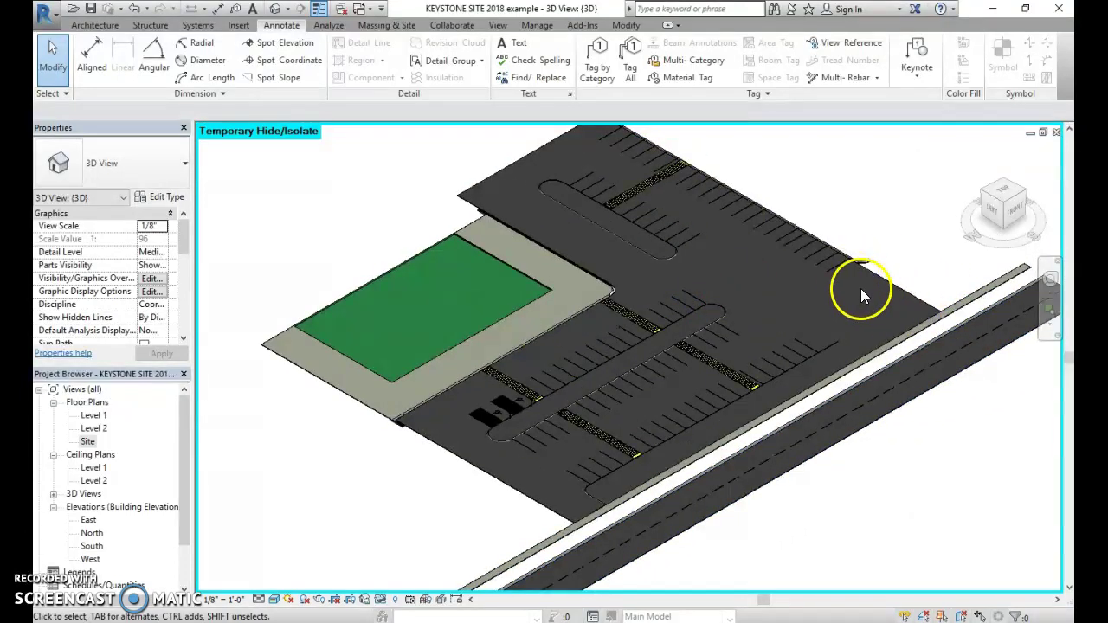
{"action": "middle_click_drag", "start_coordinate": [823, 284], "coordinate": [804, 292], "text": "shift"}
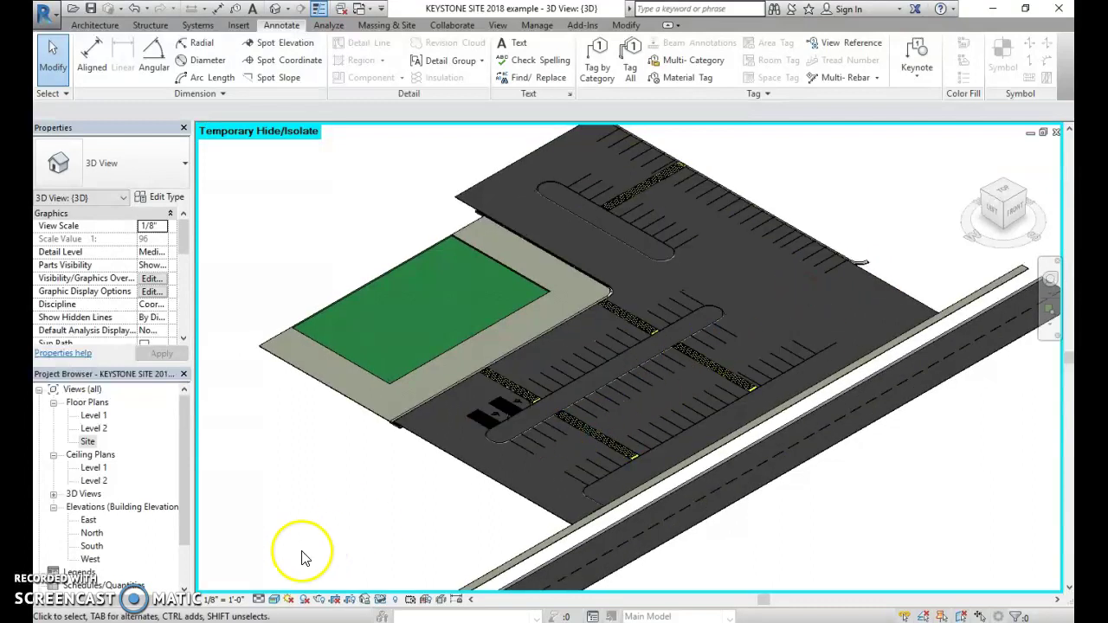
{"action": "double_click", "coordinate": [90, 415]}
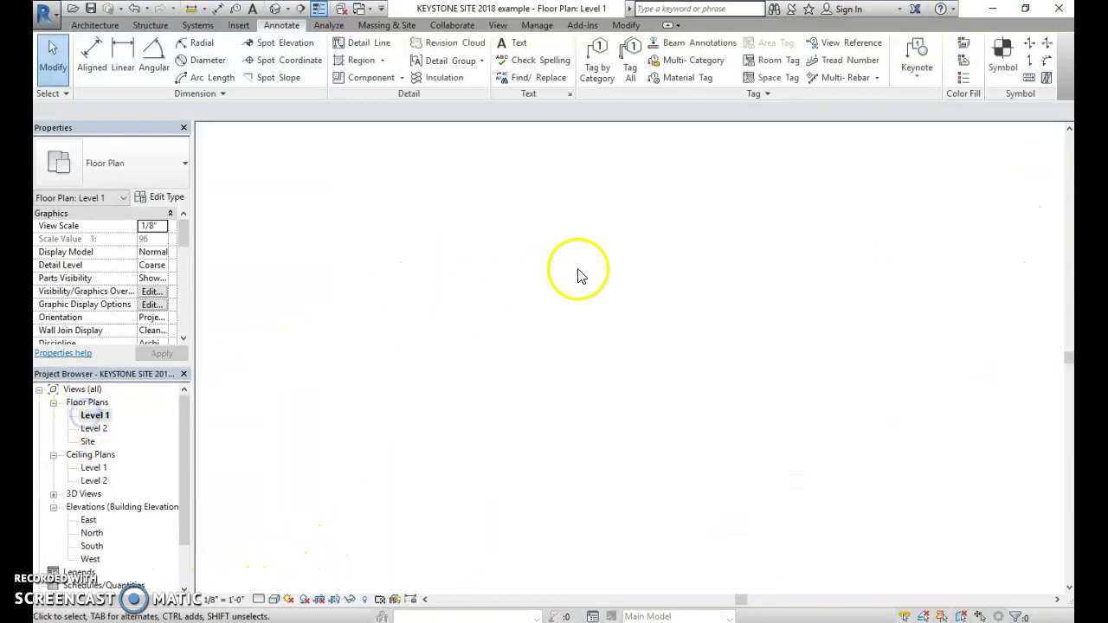
{"action": "scroll", "coordinate": [657, 297], "scroll_direction": "down", "scroll_amount": 4}
{"action": "middle_click_drag", "start_coordinate": [740, 312], "coordinate": [569, 317]}
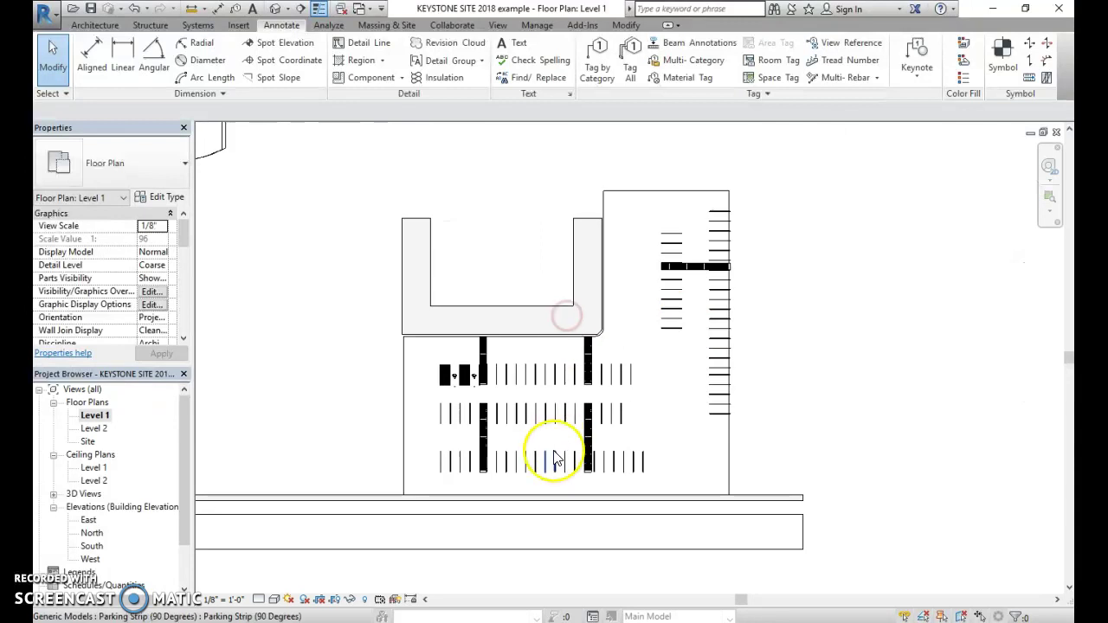
{"action": "scroll", "coordinate": [545, 452], "scroll_direction": "up", "scroll_amount": 1}
{"action": "middle_click_drag", "start_coordinate": [527, 457], "coordinate": [551, 511]}
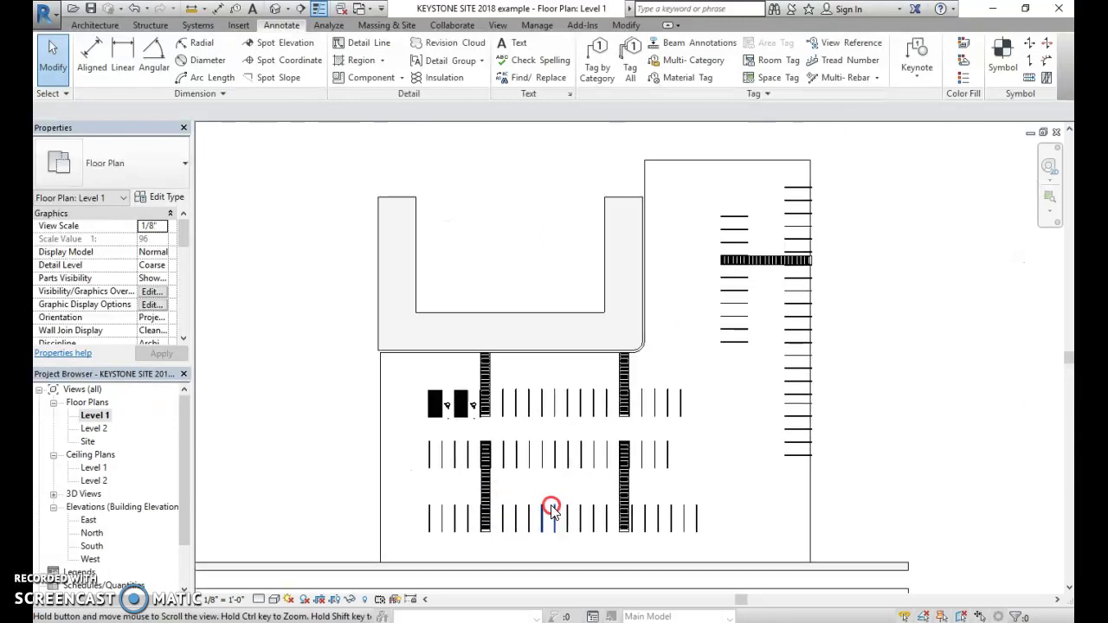
Return to the Site plan and compare the parking layout with the hand-drawn Keystone site sketch in Paint
{"action": "double_click", "coordinate": [82, 442]}
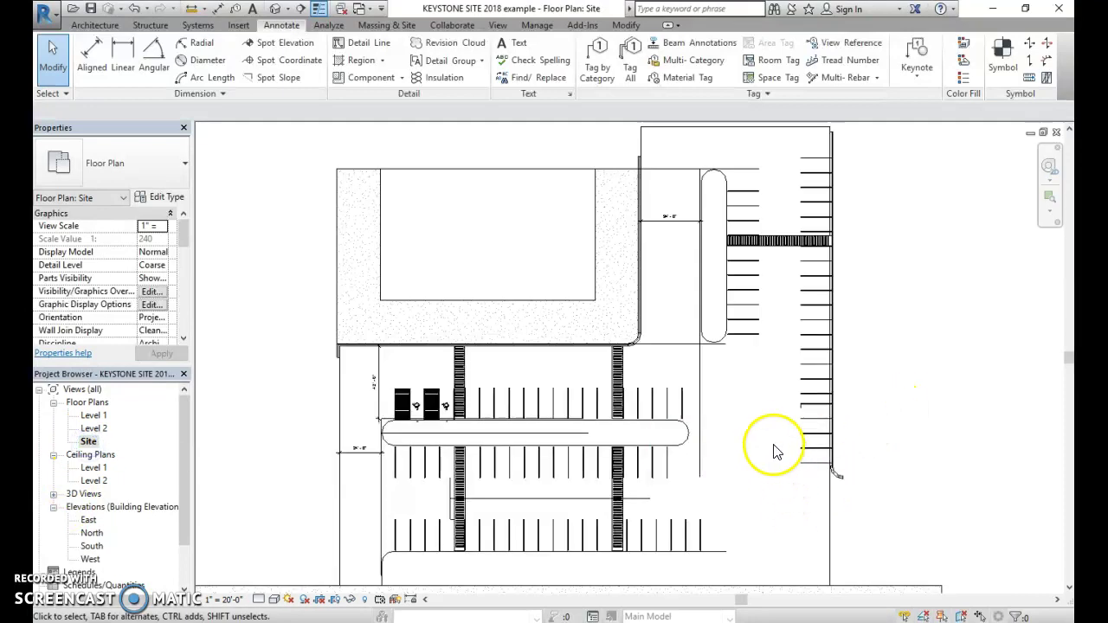
{"action": "scroll", "coordinate": [824, 474], "scroll_direction": "down", "scroll_amount": 1}
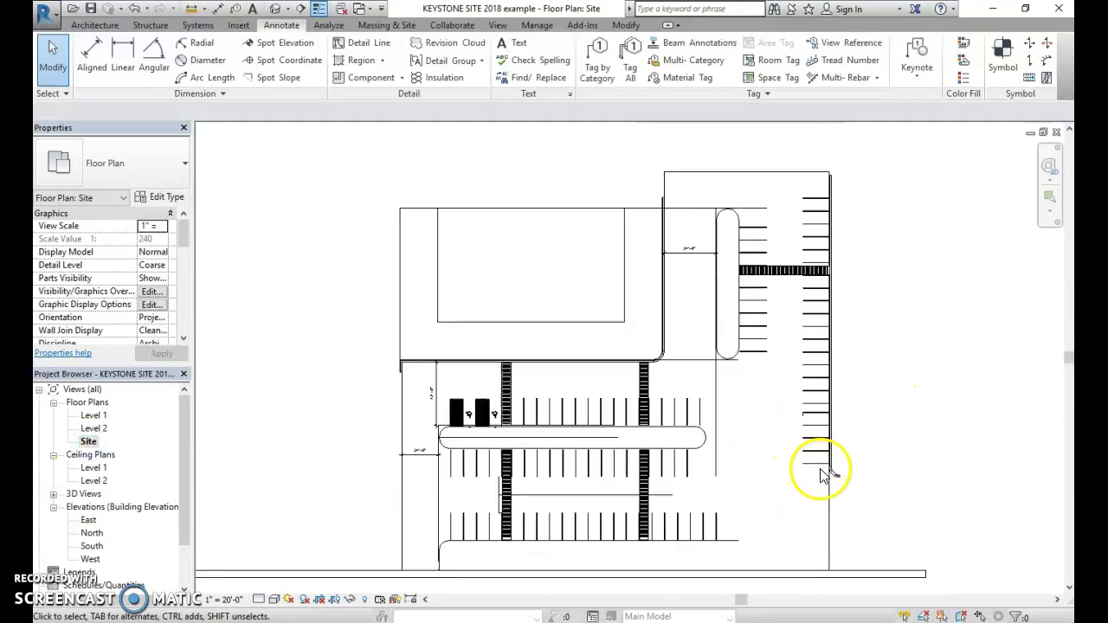
{"action": "middle_click_drag", "start_coordinate": [831, 480], "coordinate": [874, 506]}
{"action": "left_click", "coordinate": [836, 426]}
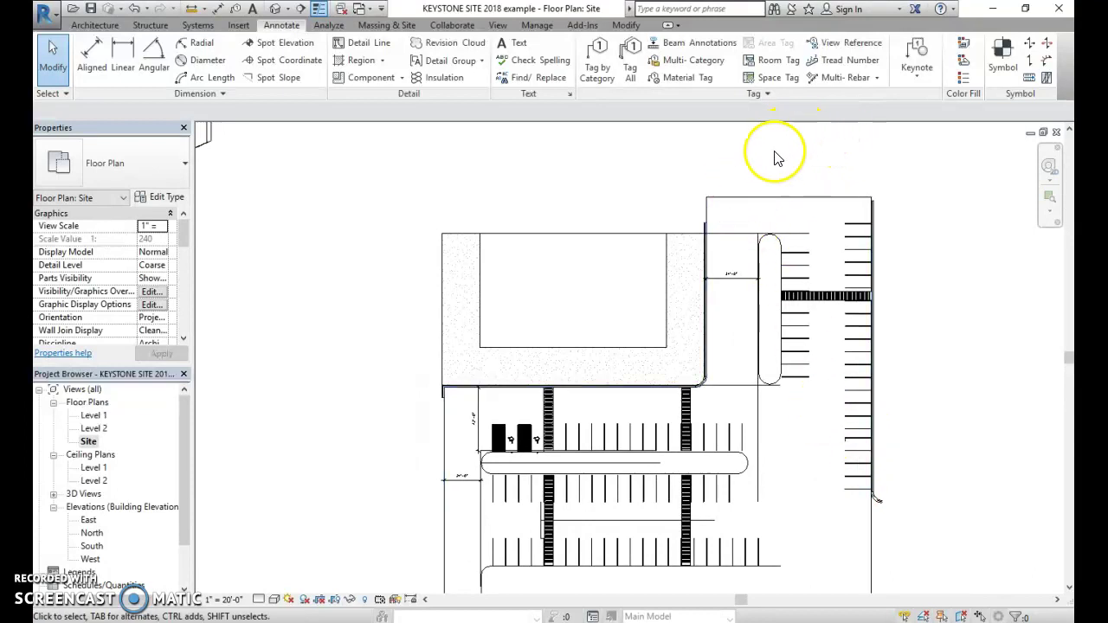
{"action": "middle_click_drag", "start_coordinate": [854, 167], "coordinate": [806, 317]}
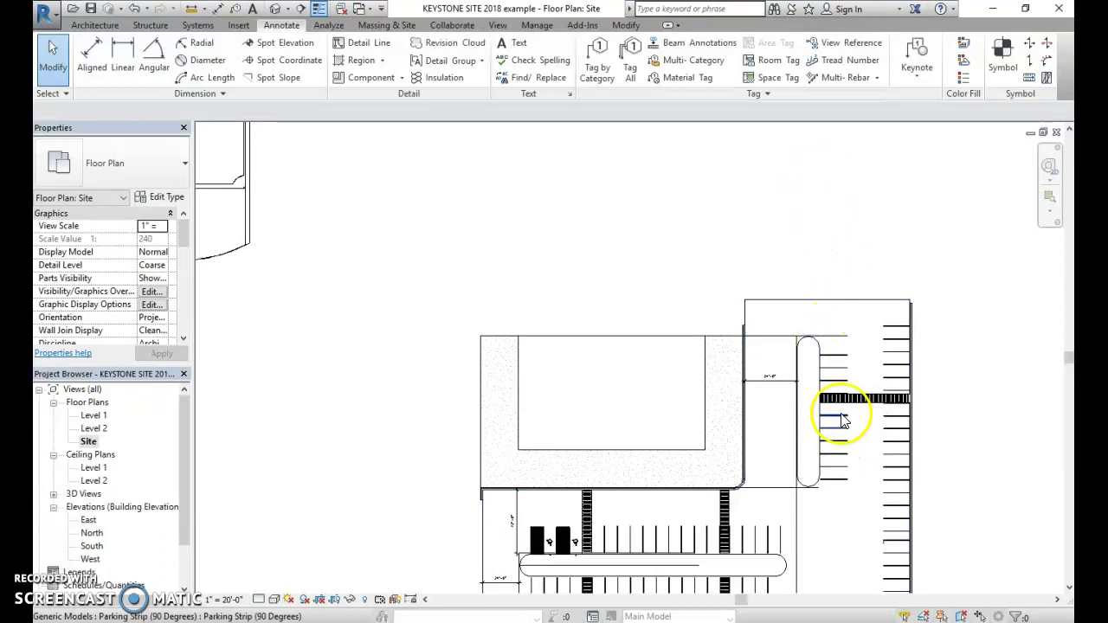
{"action": "middle_click_drag", "start_coordinate": [829, 461], "coordinate": [841, 376]}
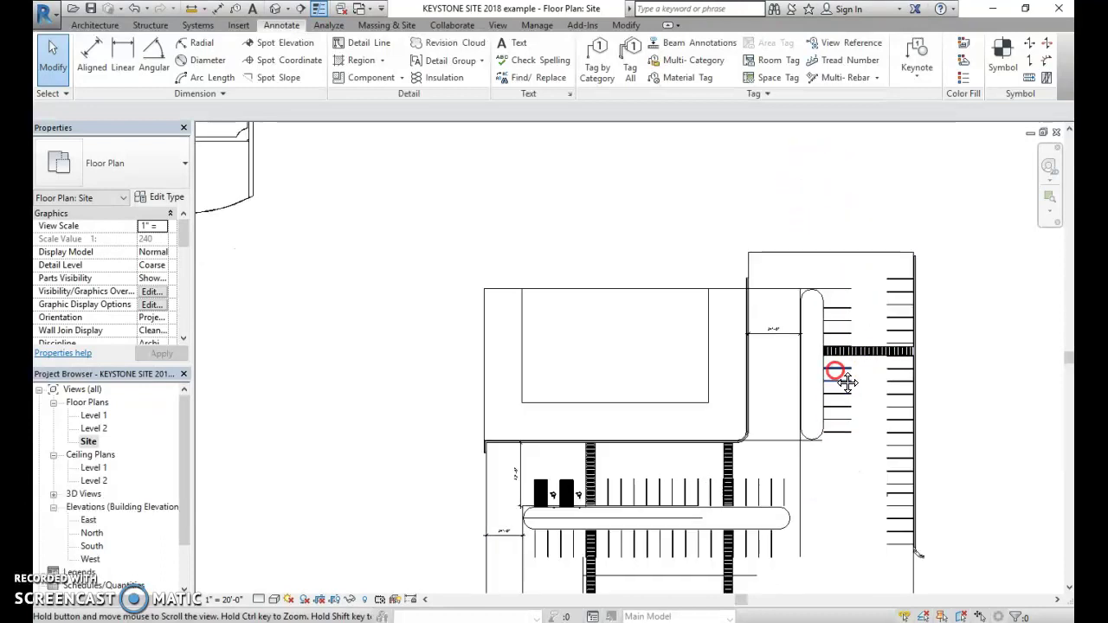
{"action": "middle_click_drag", "start_coordinate": [834, 545], "coordinate": [871, 490]}
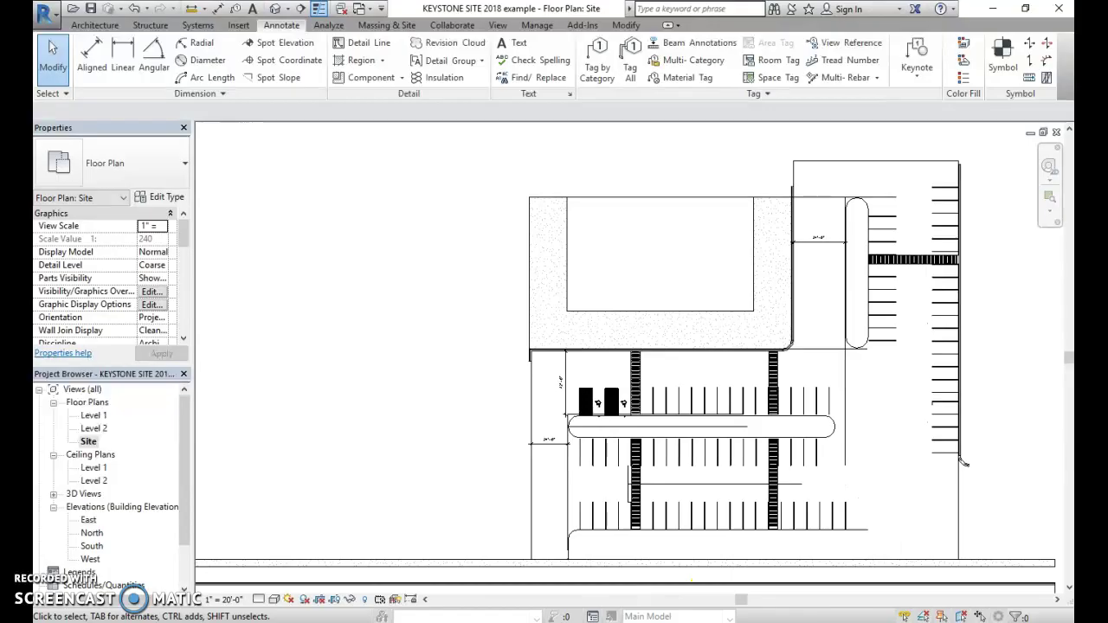
{"action": "key", "text": "alt+Tab"}
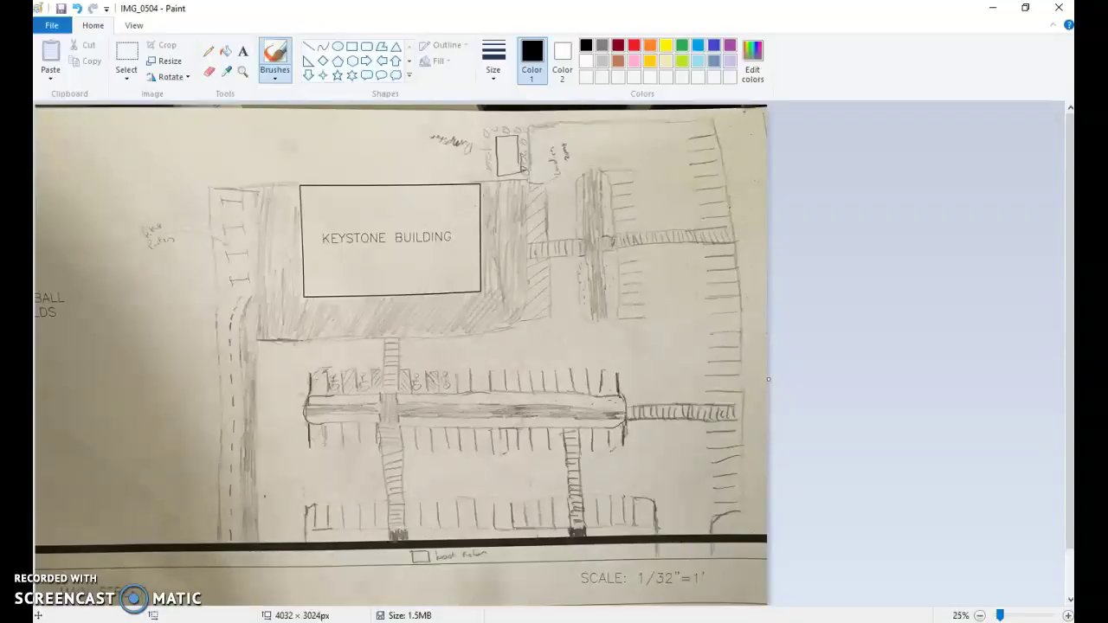
{"action": "key", "text": "alt+Tab"}
Inspect the driveway entrance in plan, and examine in 3D how the street floor meets the curb end at the building's corner
{"action": "middle_click_drag", "start_coordinate": [656, 422], "coordinate": [699, 306]}
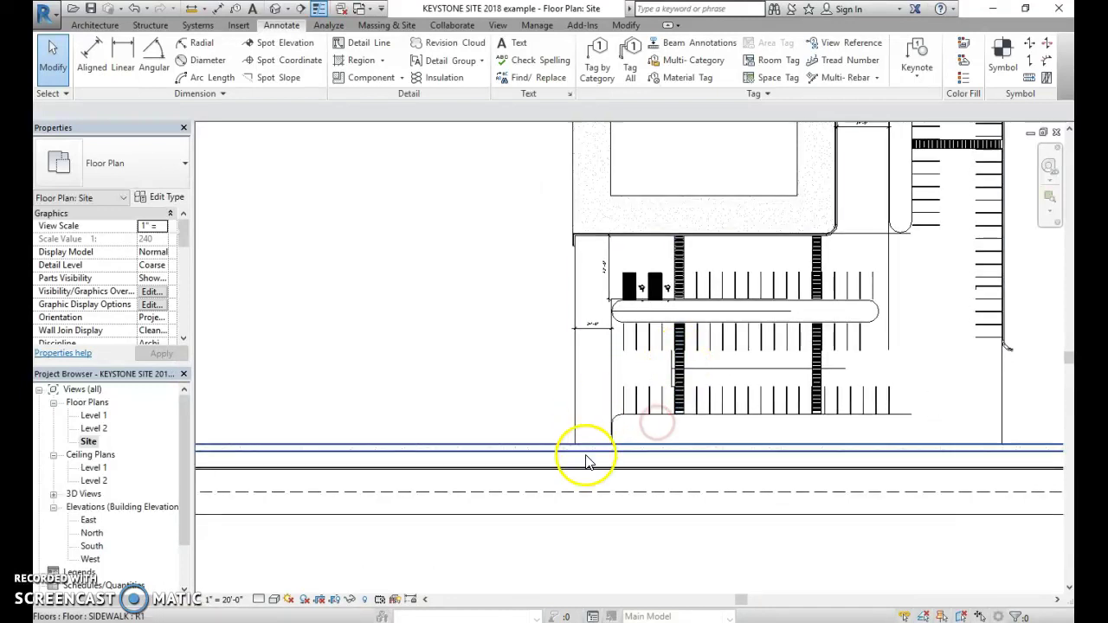
{"action": "scroll", "coordinate": [586, 461], "scroll_direction": "up", "scroll_amount": 6}
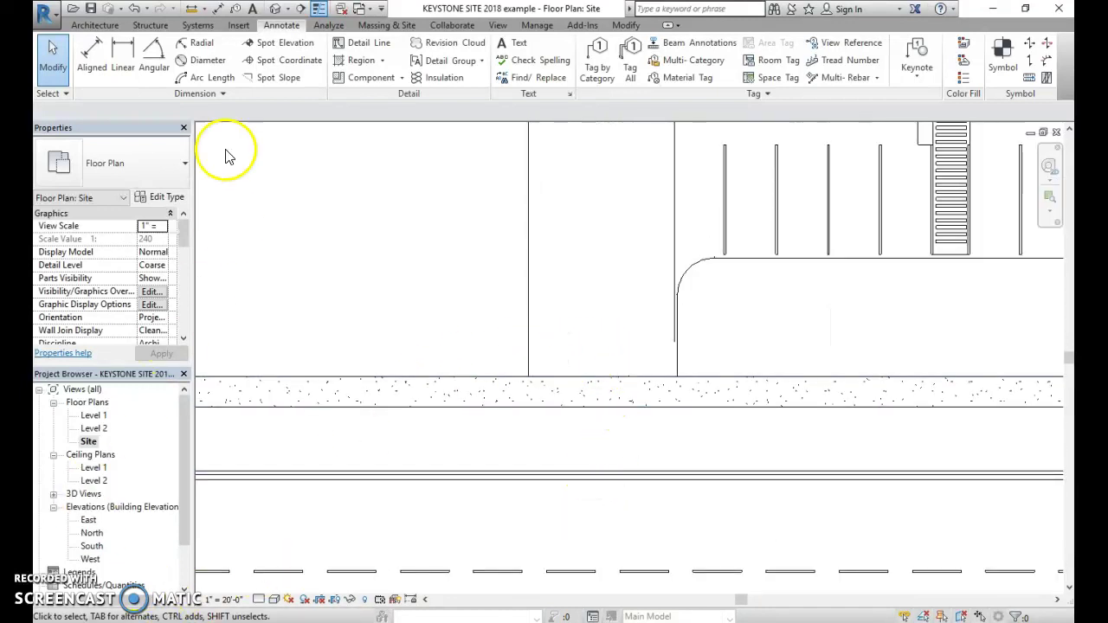
{"action": "left_click", "coordinate": [276, 10]}
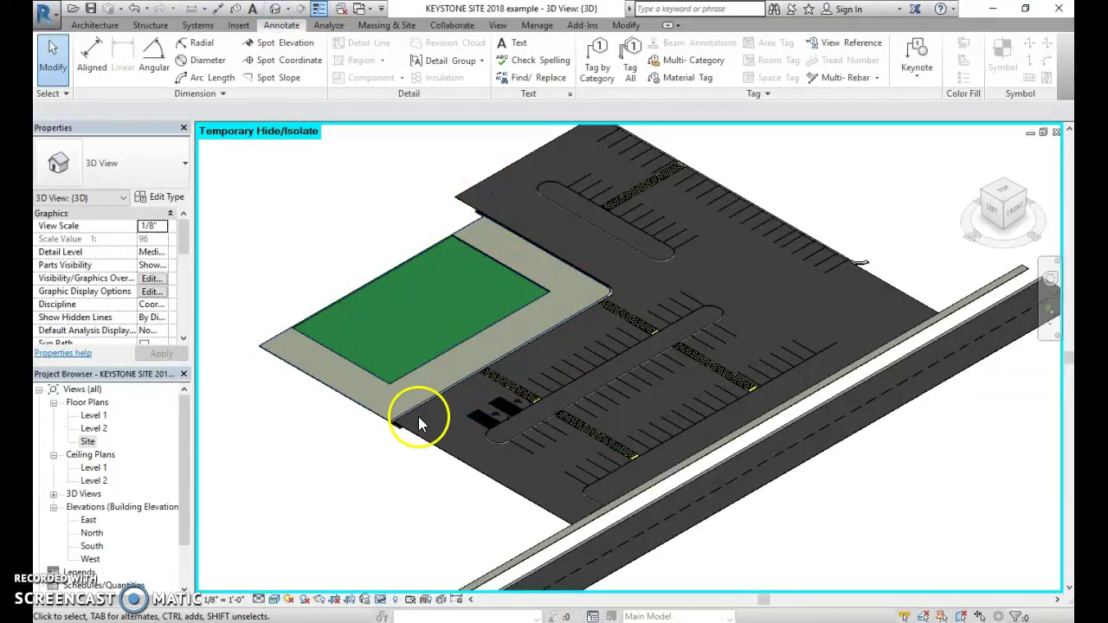
{"action": "scroll", "coordinate": [418, 416], "scroll_direction": "up", "scroll_amount": 5}
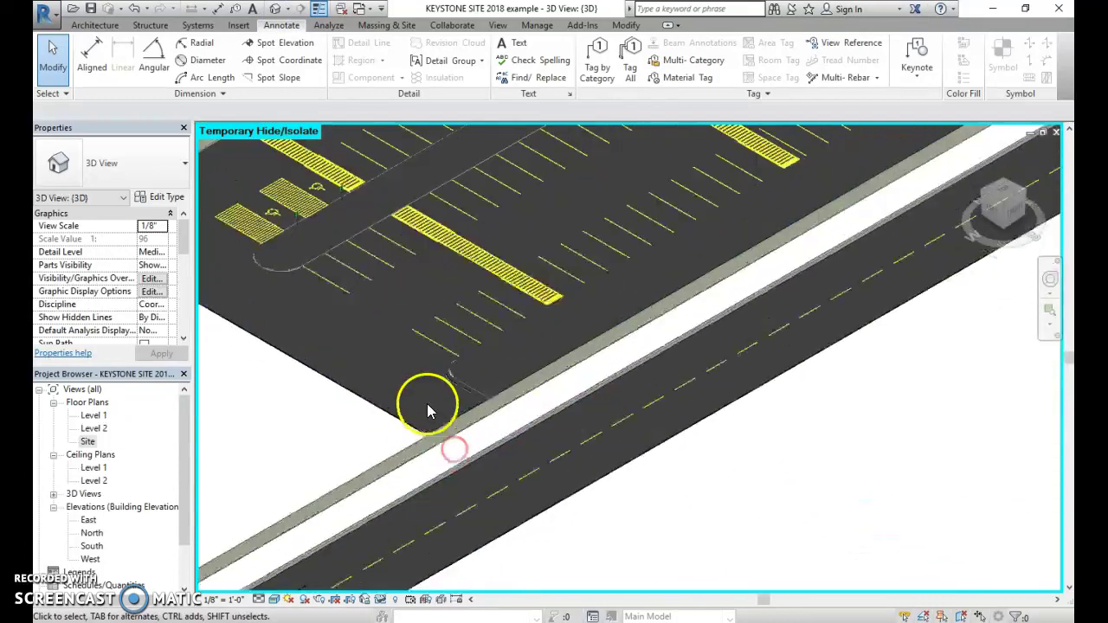
{"action": "scroll", "coordinate": [427, 411], "scroll_direction": "up", "scroll_amount": 6}
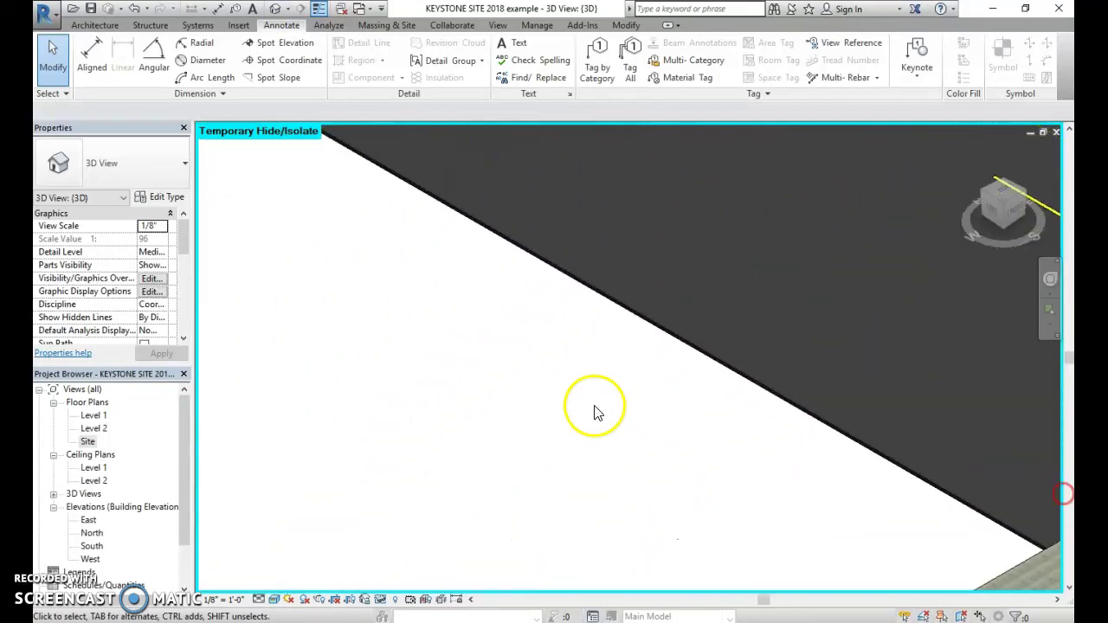
{"action": "scroll", "coordinate": [594, 407], "scroll_direction": "down", "scroll_amount": 2}
{"action": "middle_click_drag", "start_coordinate": [629, 381], "coordinate": [663, 375]}
{"action": "scroll", "coordinate": [545, 299], "scroll_direction": "up", "scroll_amount": 5}
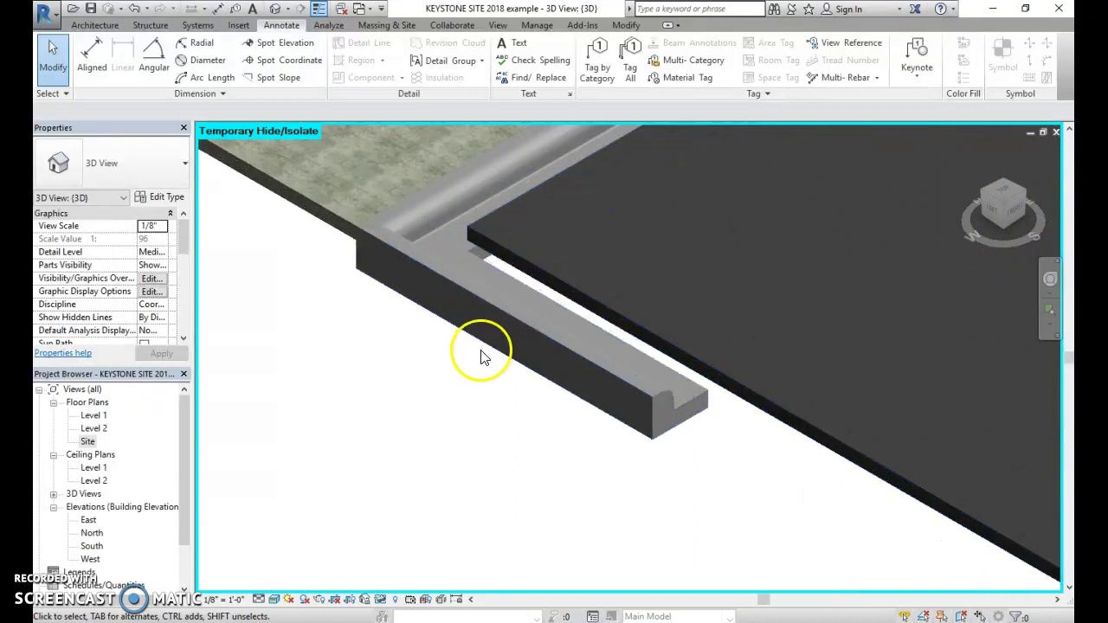
{"action": "scroll", "coordinate": [502, 342], "scroll_direction": "up", "scroll_amount": 2}
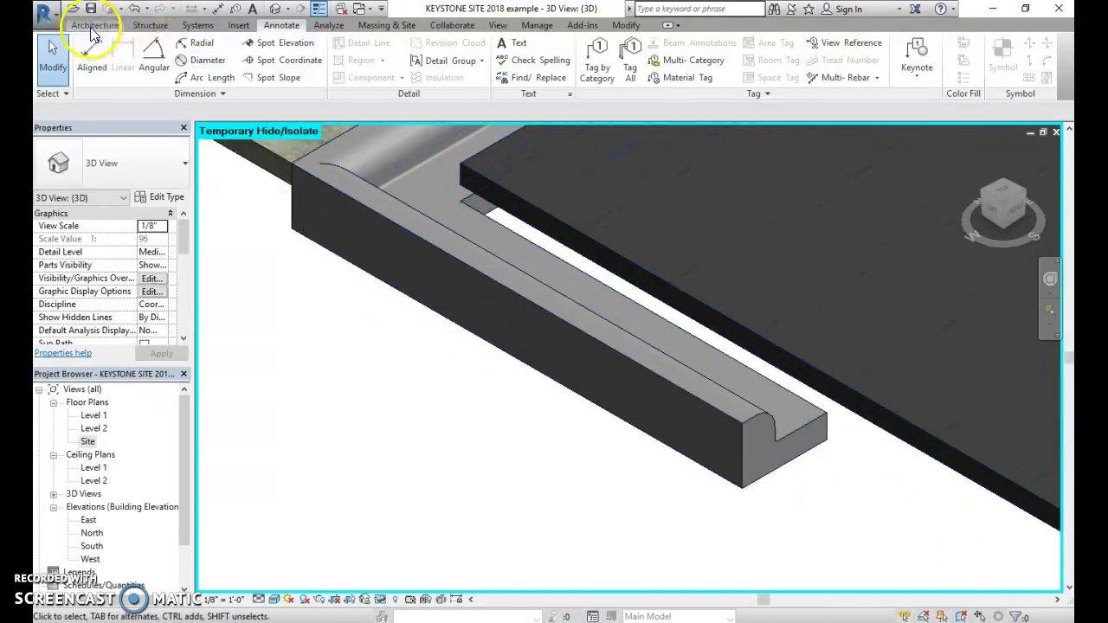
Align the STREET floor's top face with the low gutter edge of the curb at the building's corner
{"action": "left_click", "coordinate": [532, 206]}
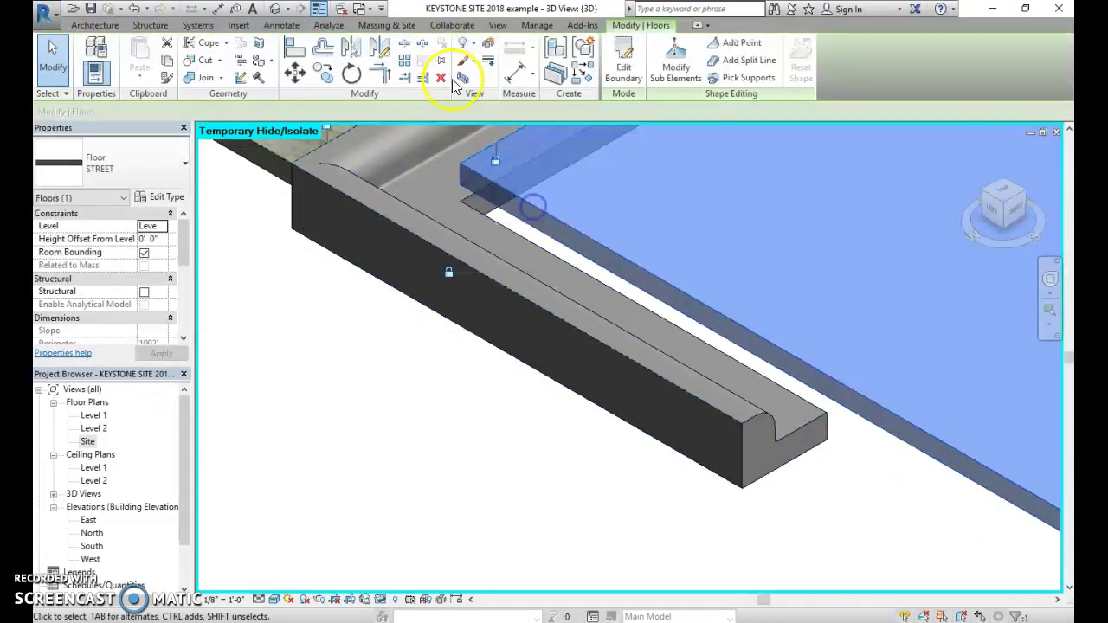
{"action": "left_click", "coordinate": [295, 47]}
{"action": "left_click", "coordinate": [483, 219]}
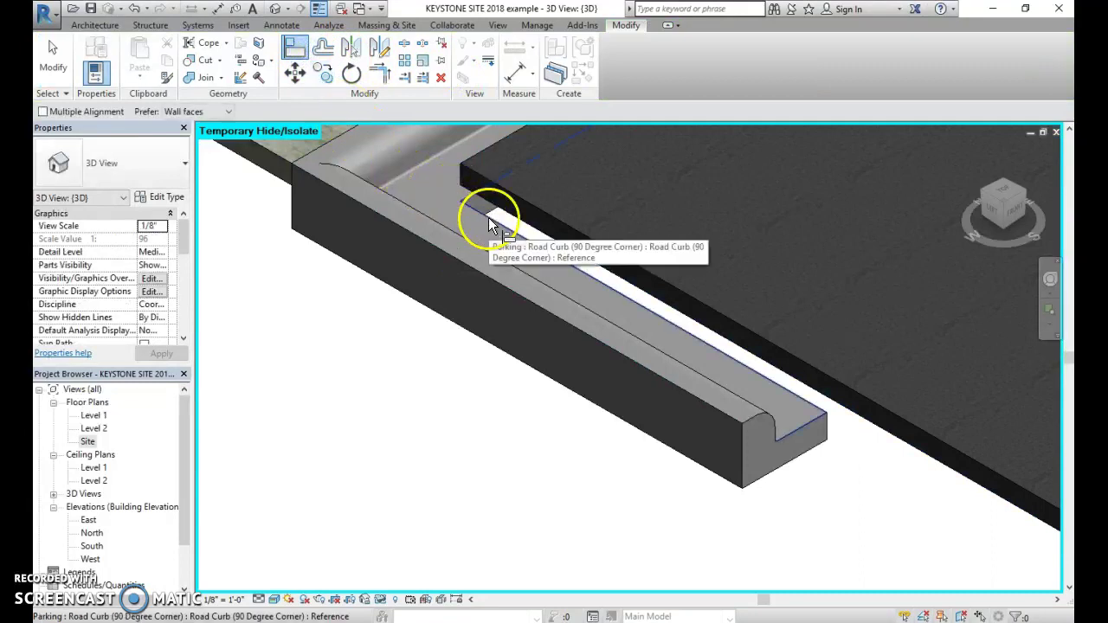
{"action": "left_click", "coordinate": [513, 196]}
{"action": "scroll", "coordinate": [834, 327], "scroll_direction": "down", "scroll_amount": 5}
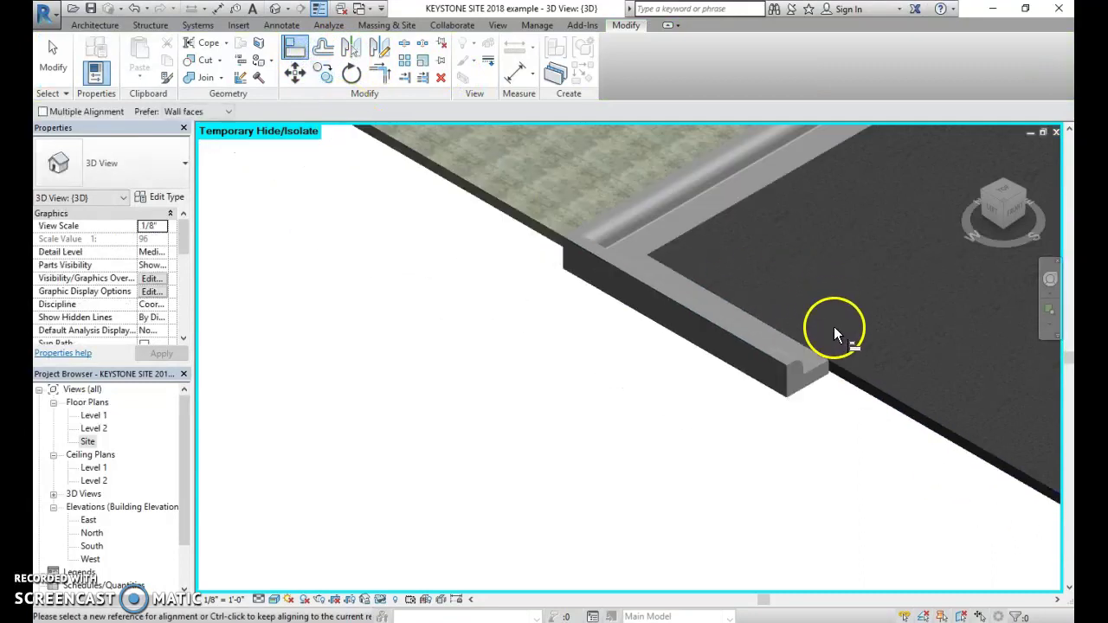
Examine the lowered street floor against the building curb, the island curbs and the parking markings in 3D
{"action": "middle_click_drag", "start_coordinate": [829, 336], "coordinate": [331, 501]}
{"action": "scroll", "coordinate": [536, 381], "scroll_direction": "down", "scroll_amount": 4}
{"action": "middle_click_drag", "start_coordinate": [902, 245], "coordinate": [595, 448]}
{"action": "left_click", "coordinate": [681, 350]}
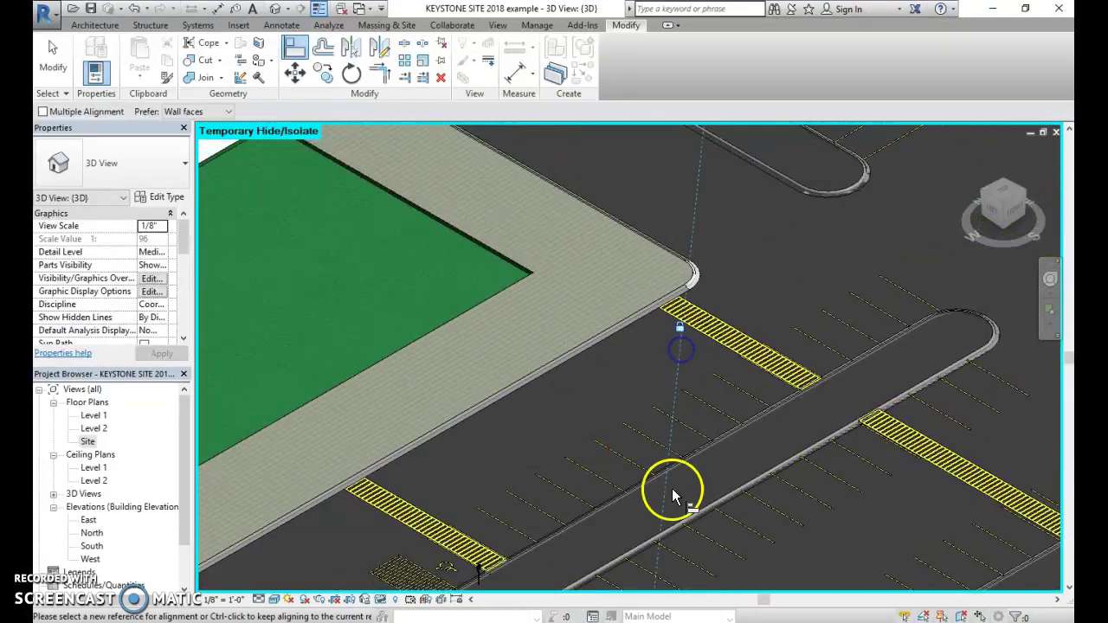
{"action": "middle_click_drag", "start_coordinate": [667, 495], "coordinate": [969, 253]}
{"action": "scroll", "coordinate": [700, 432], "scroll_direction": "up", "scroll_amount": 4}
{"action": "scroll", "coordinate": [698, 454], "scroll_direction": "up", "scroll_amount": 5}
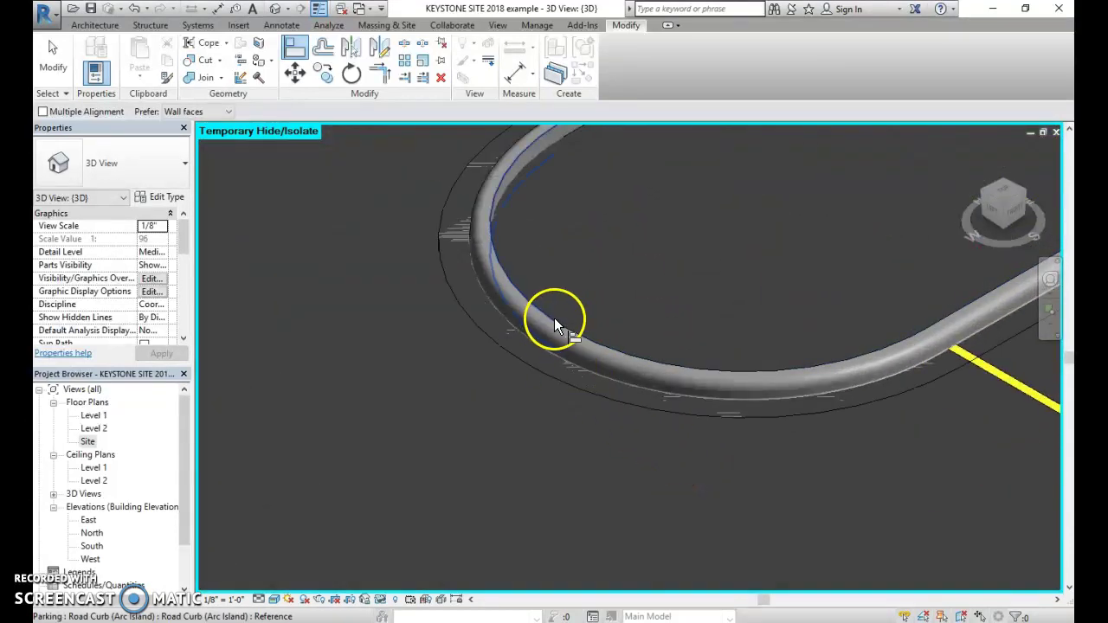
{"action": "scroll", "coordinate": [754, 292], "scroll_direction": "down", "scroll_amount": 6}
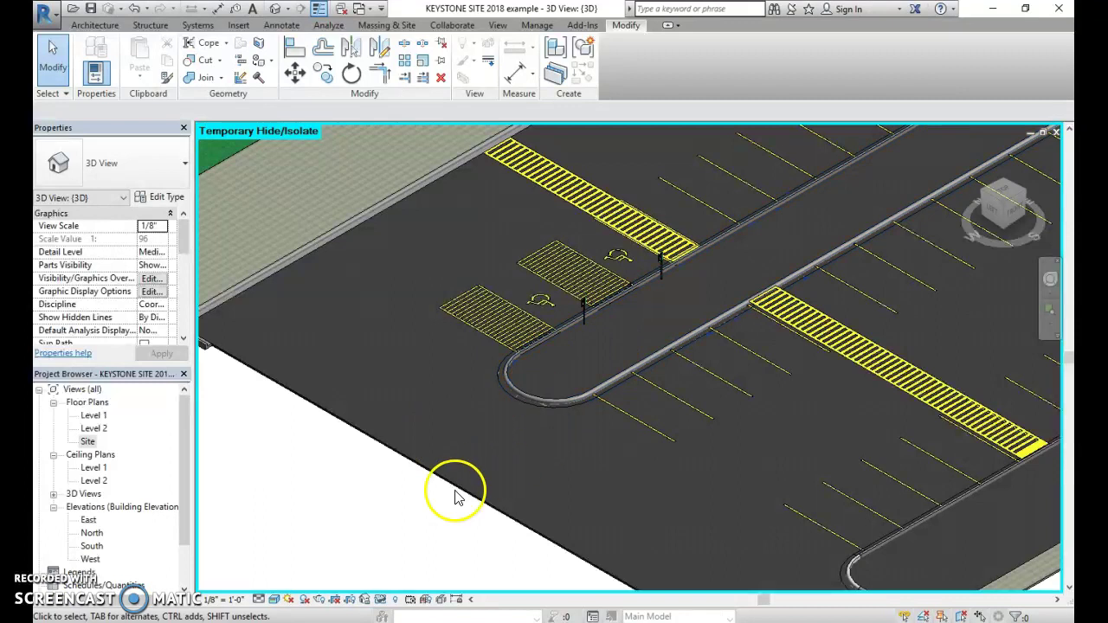
{"action": "scroll", "coordinate": [680, 331], "scroll_direction": "down", "scroll_amount": 6}
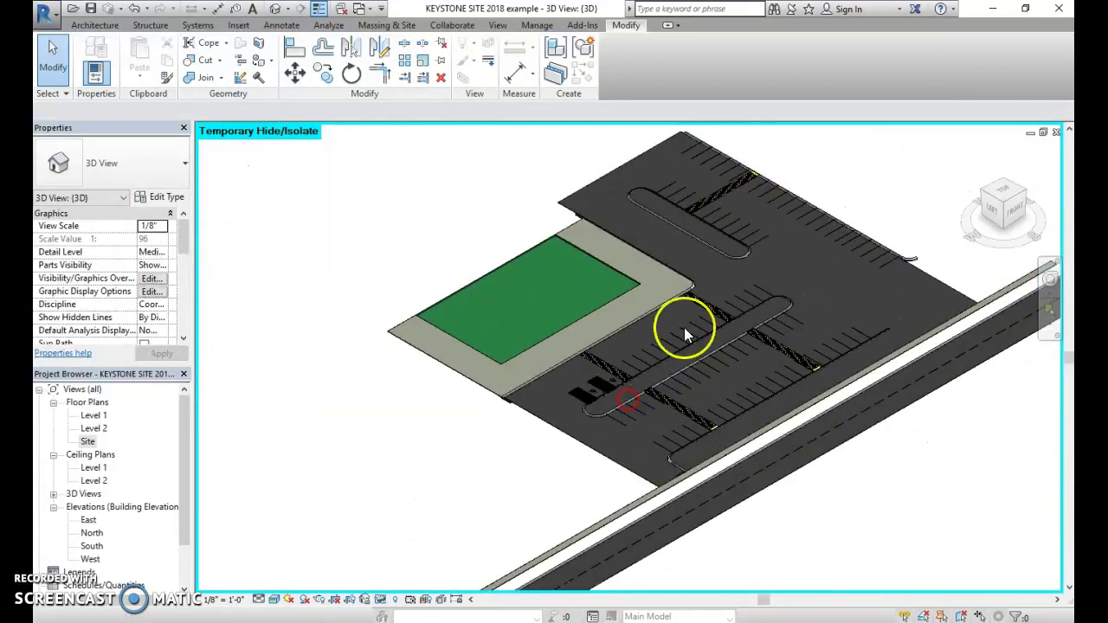
{"action": "scroll", "coordinate": [673, 372], "scroll_direction": "up", "scroll_amount": 3}
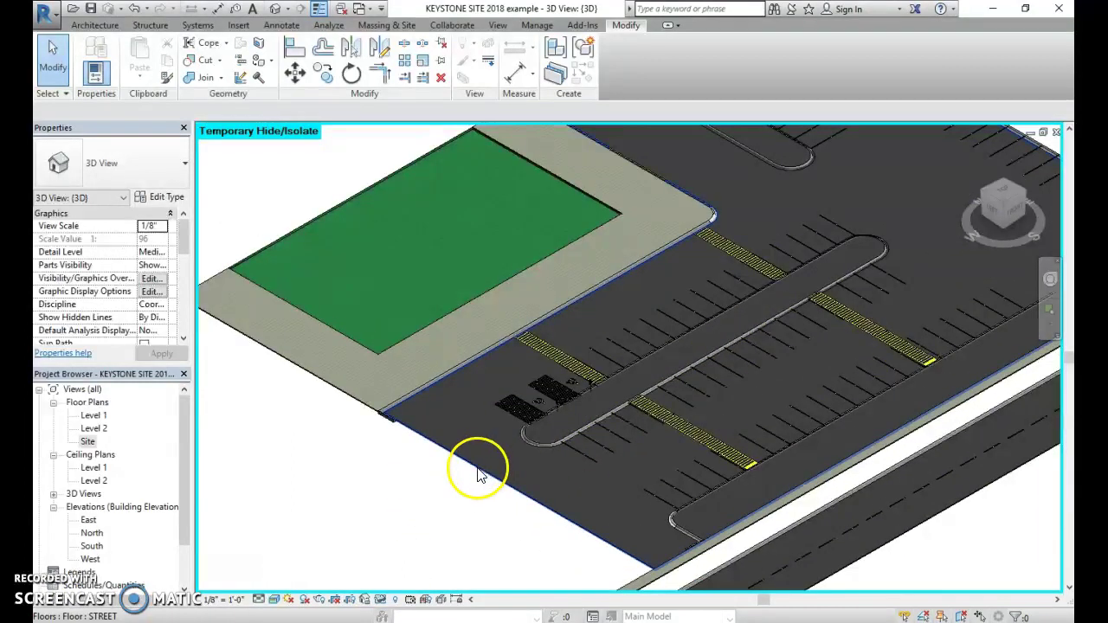
Open the STREET floor's boundary for editing in the Site plan
{"action": "double_click", "coordinate": [88, 443]}
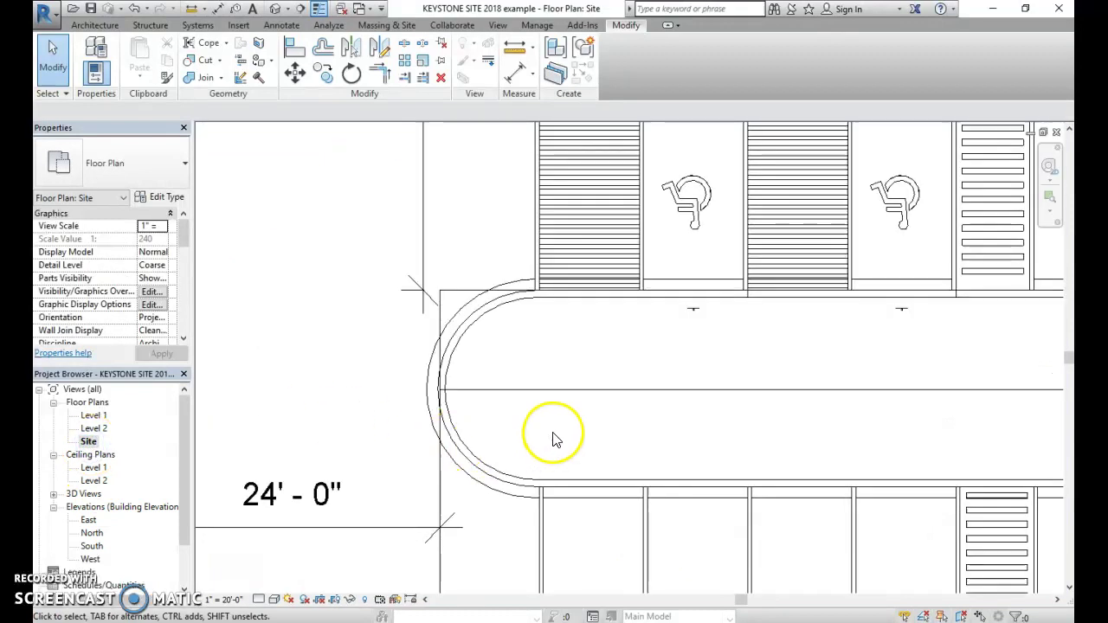
{"action": "scroll", "coordinate": [383, 413], "scroll_direction": "down", "scroll_amount": 4}
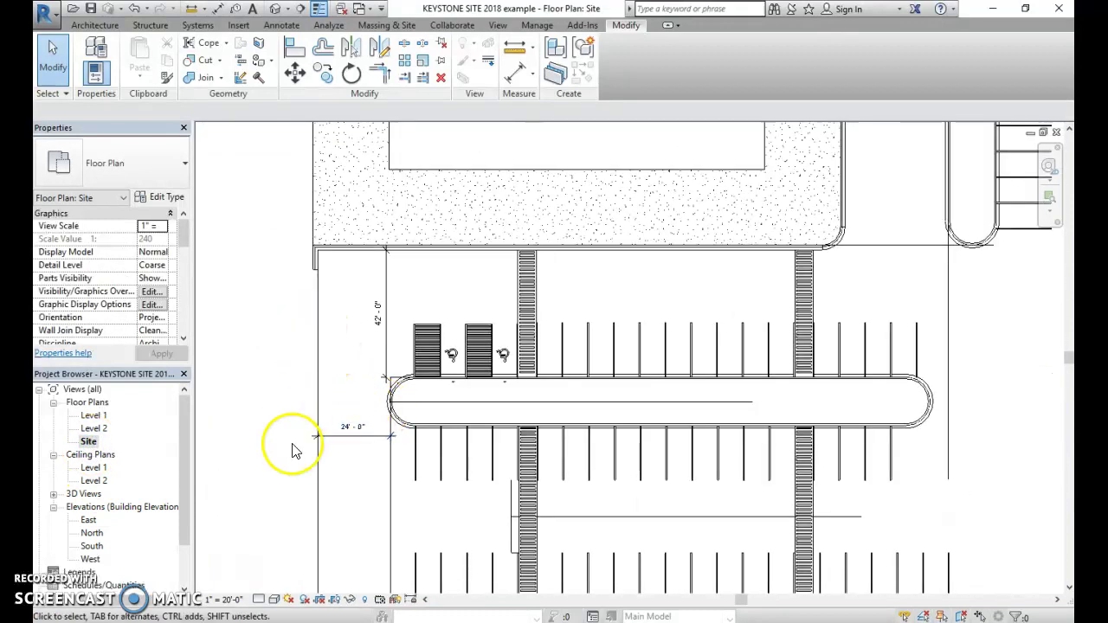
{"action": "left_click", "coordinate": [315, 511]}
{"action": "scroll", "coordinate": [490, 315], "scroll_direction": "up", "scroll_amount": 3}
{"action": "left_click", "coordinate": [616, 64]}
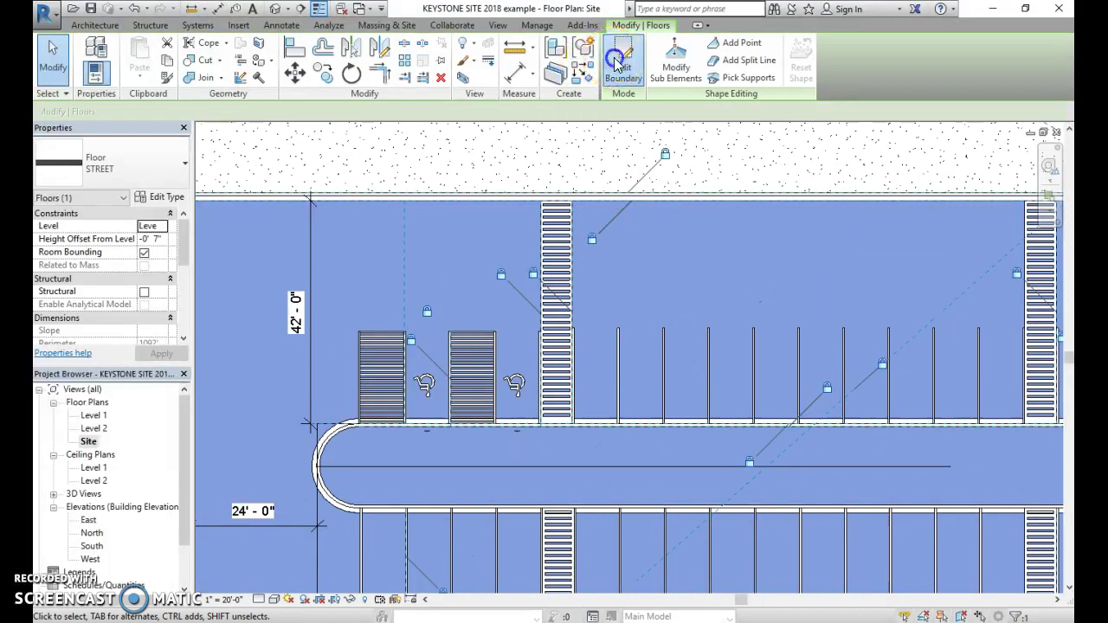
Add floor boundary lines along the two outer gutter arcs at the long island's rounded end beside the accessible stalls
{"action": "scroll", "coordinate": [298, 489], "scroll_direction": "up", "scroll_amount": 4}
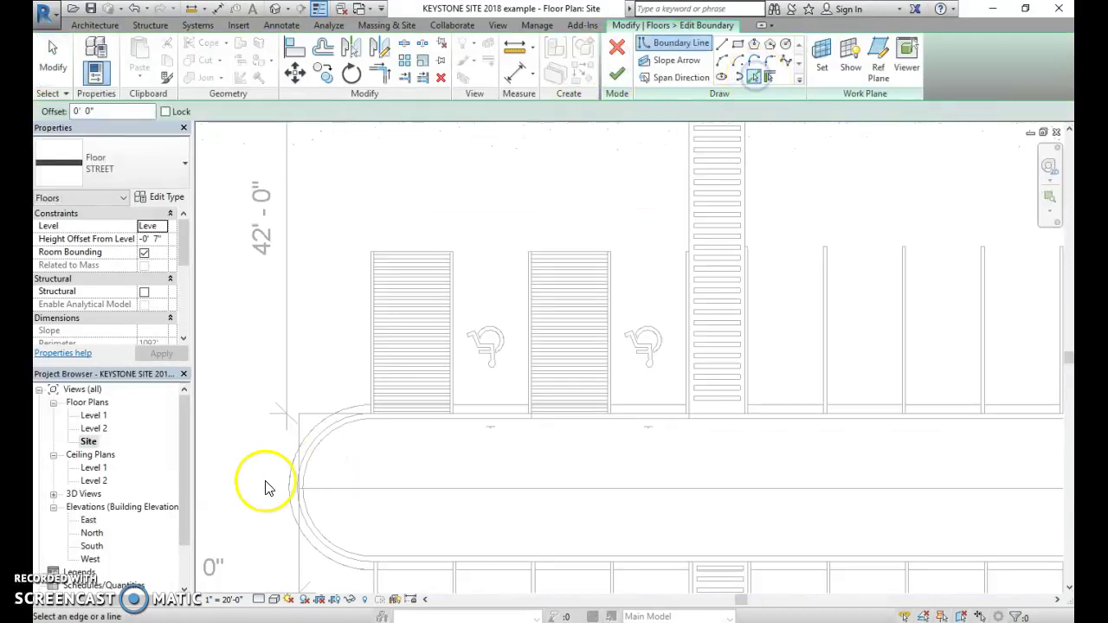
{"action": "left_click", "coordinate": [329, 381]}
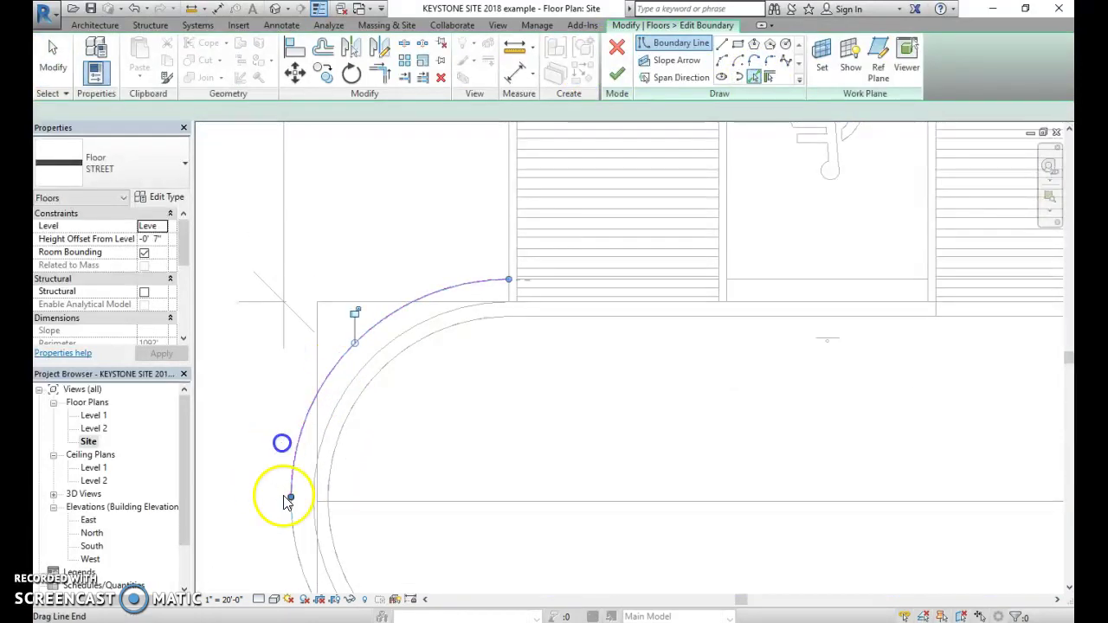
{"action": "scroll", "coordinate": [302, 514], "scroll_direction": "up", "scroll_amount": 3}
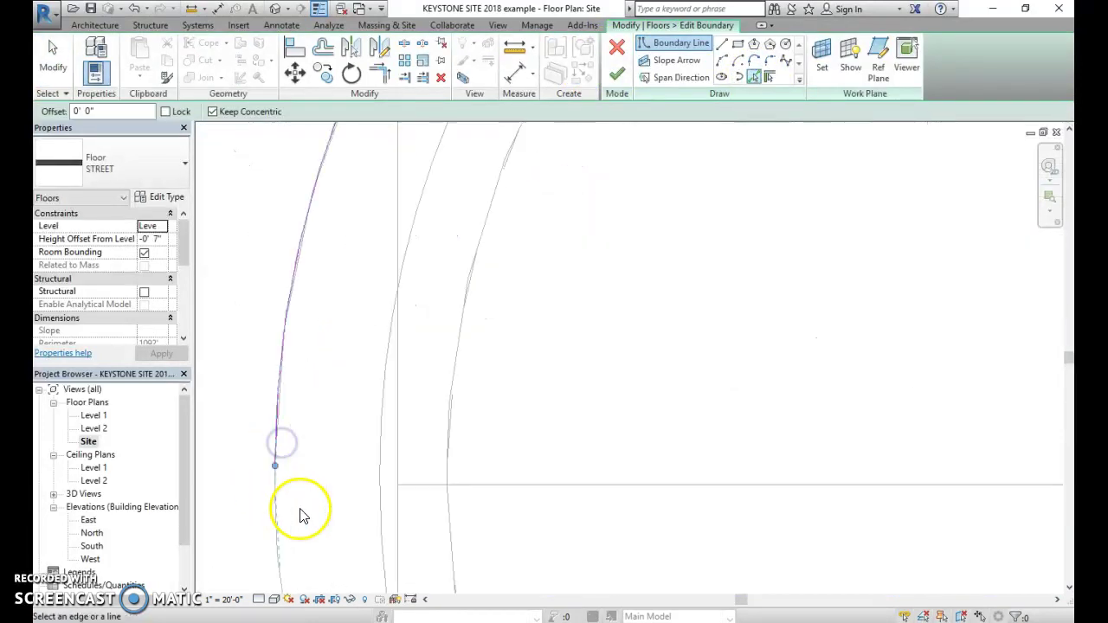
{"action": "scroll", "coordinate": [277, 471], "scroll_direction": "up", "scroll_amount": 3}
{"action": "left_click", "coordinate": [279, 463]}
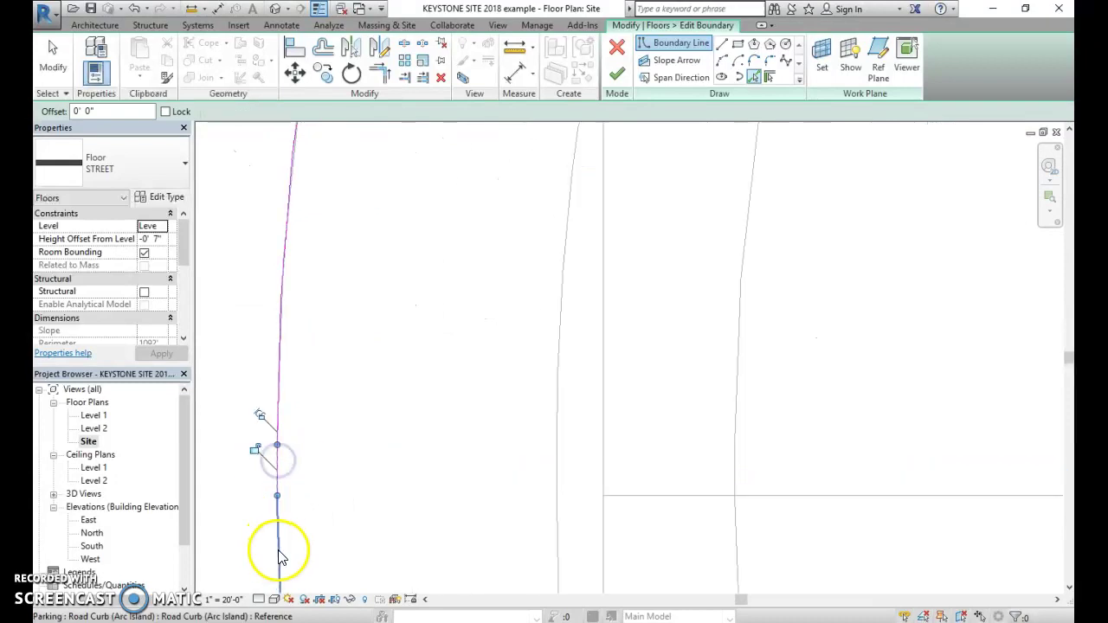
{"action": "scroll", "coordinate": [281, 547], "scroll_direction": "down", "scroll_amount": 6}
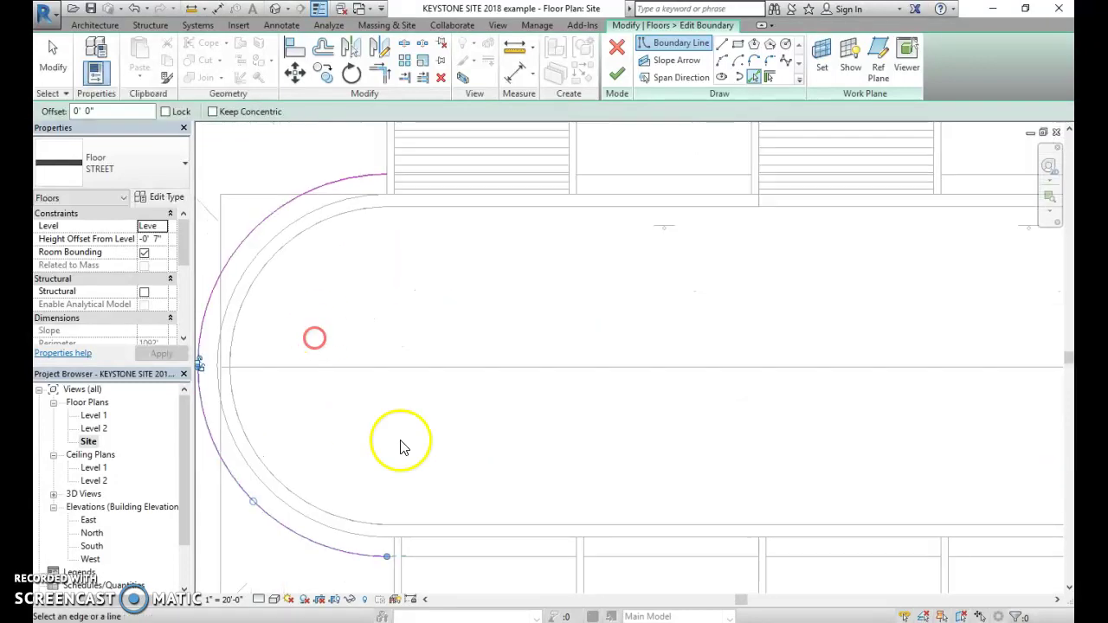
Add floor boundary lines along both straight outer gutter edges of the long island
{"action": "left_click", "coordinate": [498, 524]}
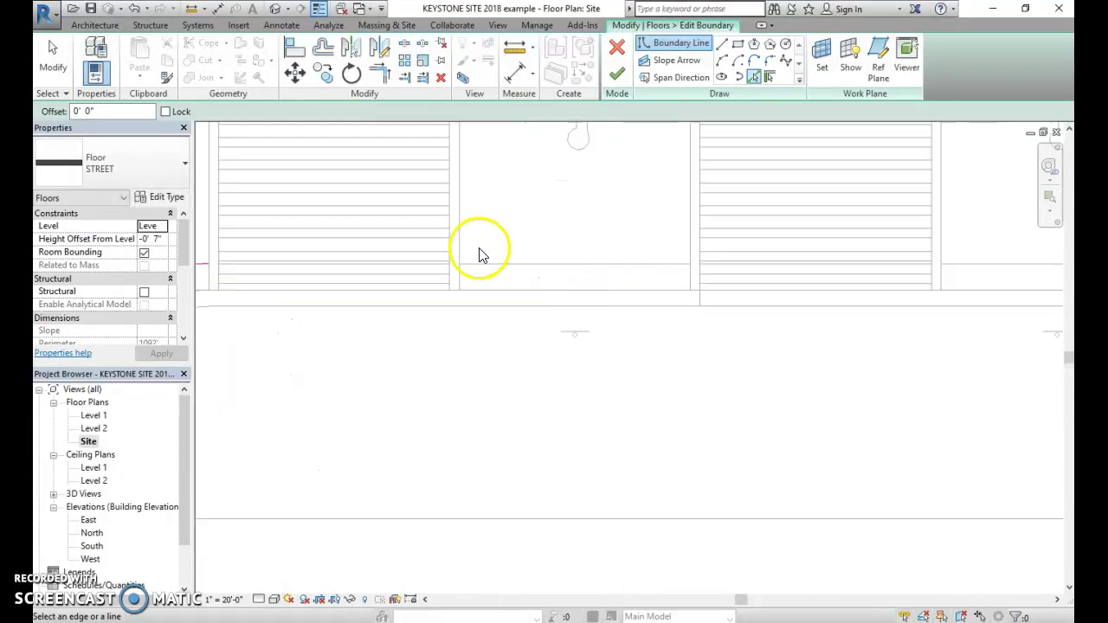
{"action": "scroll", "coordinate": [482, 256], "scroll_direction": "up", "scroll_amount": 3}
{"action": "scroll", "coordinate": [580, 372], "scroll_direction": "down", "scroll_amount": 7}
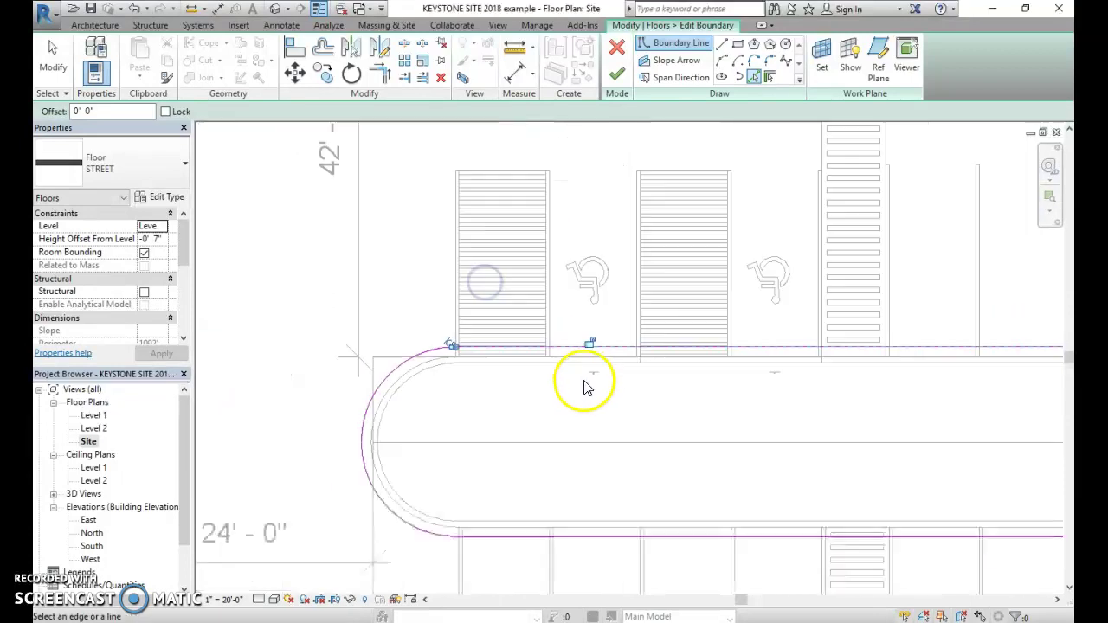
Add the outer gutter arcs at the long island's opposite rounded end and finish the STREET floor's boundary
{"action": "middle_click_drag", "start_coordinate": [738, 393], "coordinate": [220, 333]}
{"action": "scroll", "coordinate": [879, 315], "scroll_direction": "up", "scroll_amount": 2}
{"action": "scroll", "coordinate": [934, 322], "scroll_direction": "up", "scroll_amount": 3}
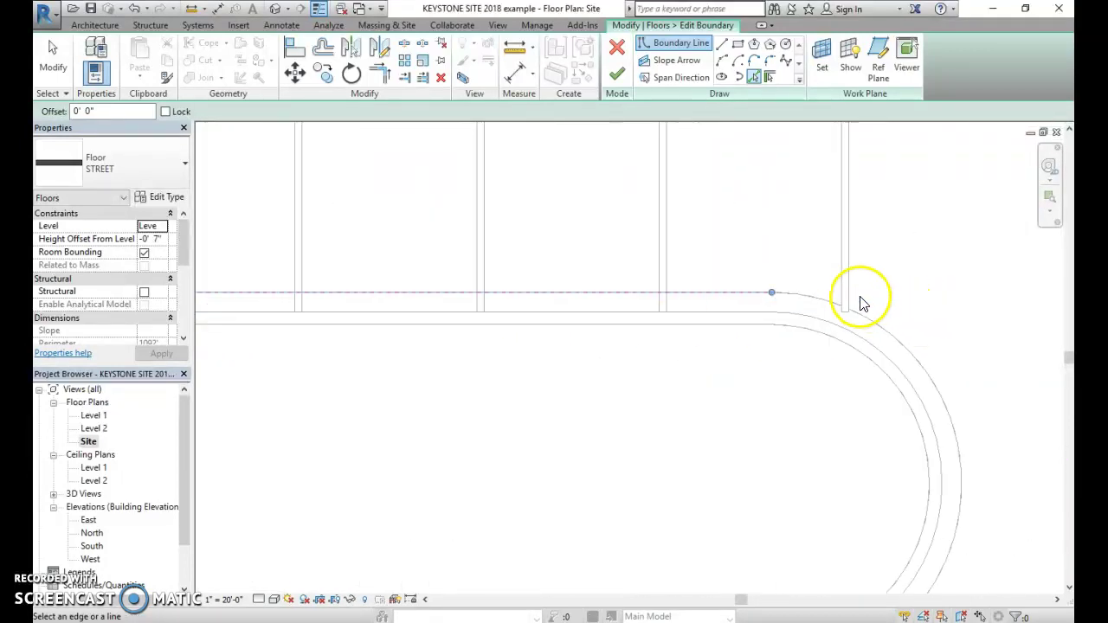
{"action": "left_click", "coordinate": [829, 305]}
{"action": "middle_click_drag", "start_coordinate": [964, 482], "coordinate": [845, 366]}
{"action": "scroll", "coordinate": [831, 369], "scroll_direction": "up", "scroll_amount": 2}
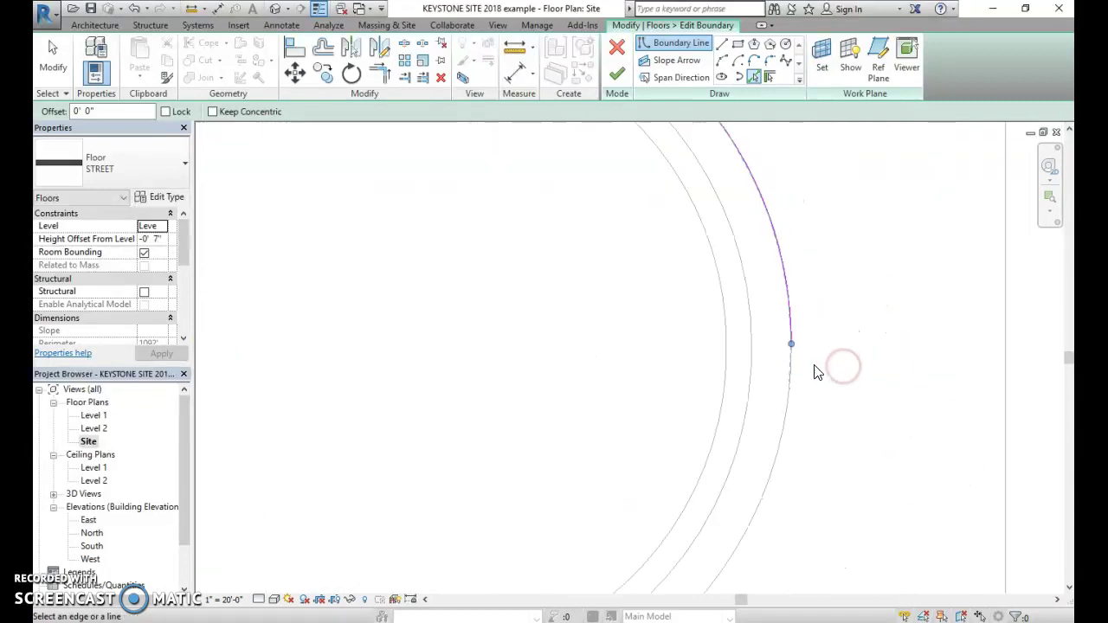
{"action": "scroll", "coordinate": [793, 364], "scroll_direction": "up", "scroll_amount": 3}
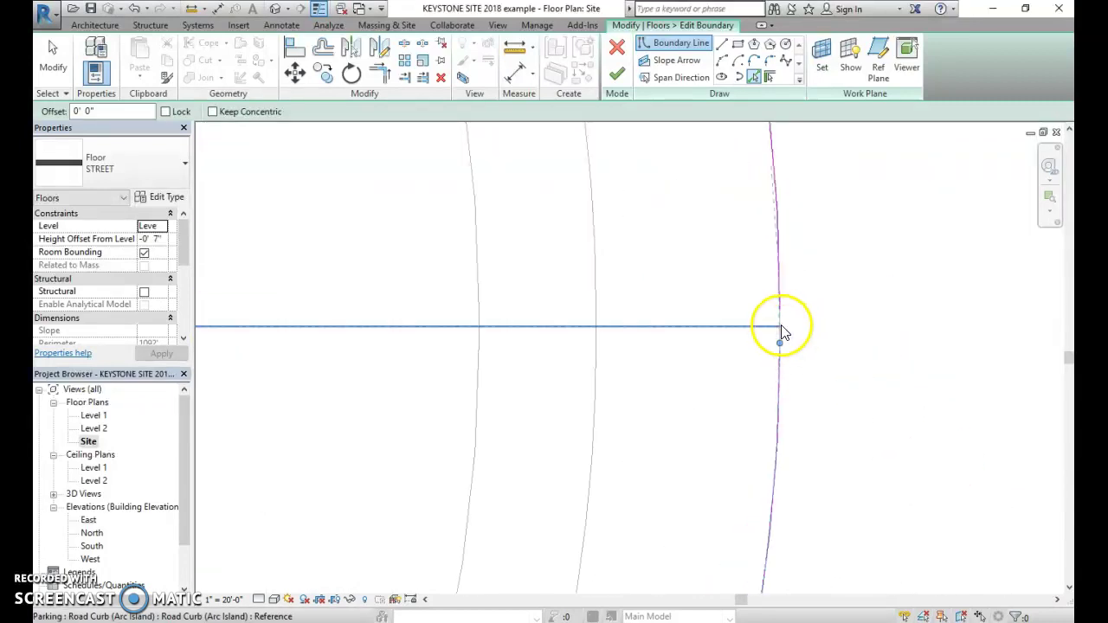
{"action": "left_click", "coordinate": [617, 75]}
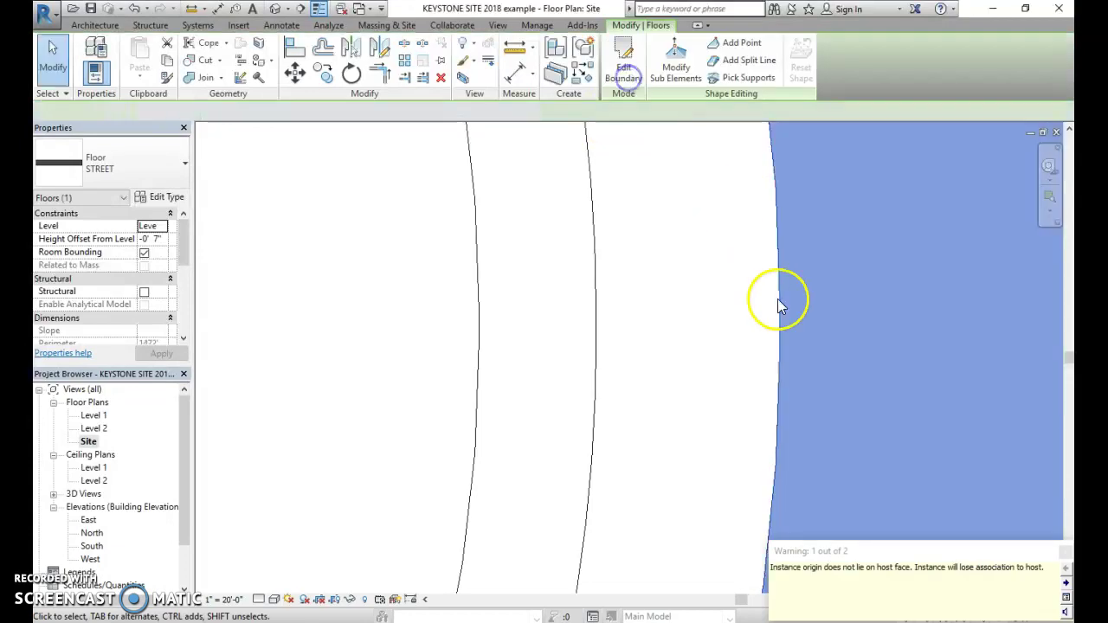
{"action": "scroll", "coordinate": [823, 490], "scroll_direction": "down", "scroll_amount": 5}
{"action": "scroll", "coordinate": [649, 439], "scroll_direction": "down", "scroll_amount": 4}
{"action": "left_click", "coordinate": [542, 469]}
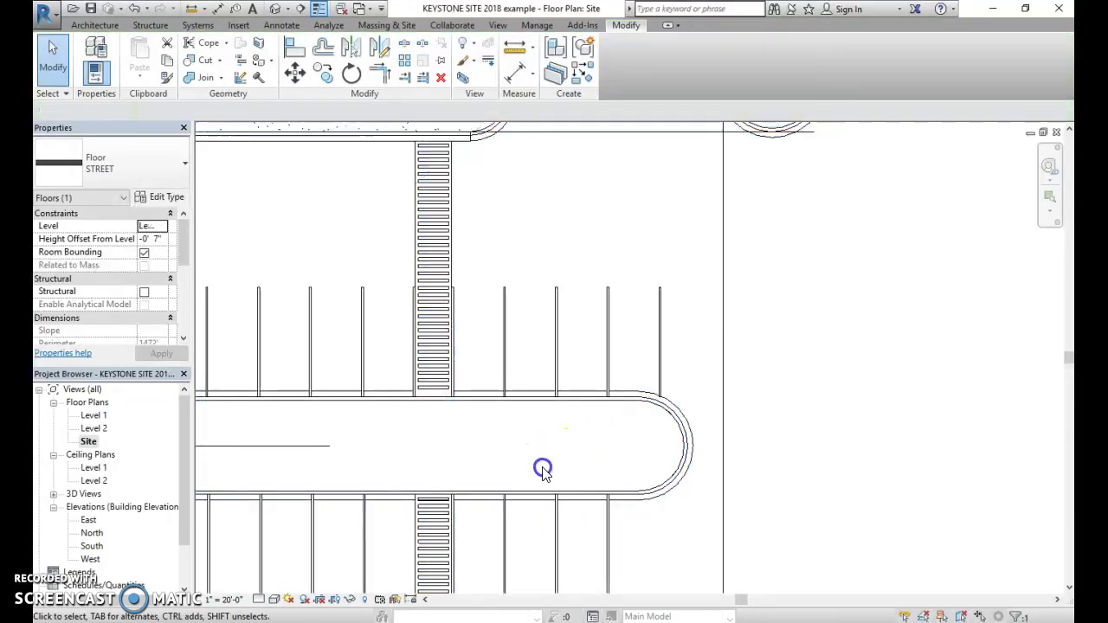
Examine in 3D the floor opening inside the long island, and compare it with the second island and surrounding curbs
{"action": "scroll", "coordinate": [542, 468], "scroll_direction": "down", "scroll_amount": 1}
{"action": "middle_click_drag", "start_coordinate": [542, 468], "coordinate": [974, 333]}
{"action": "left_click", "coordinate": [282, 11]}
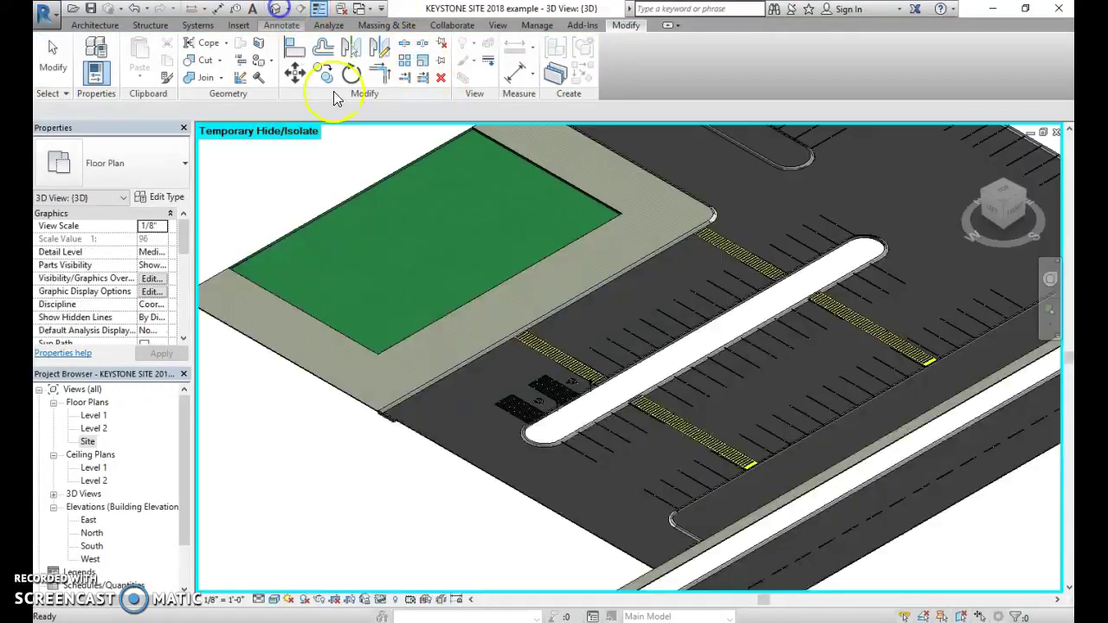
{"action": "scroll", "coordinate": [524, 448], "scroll_direction": "up", "scroll_amount": 9}
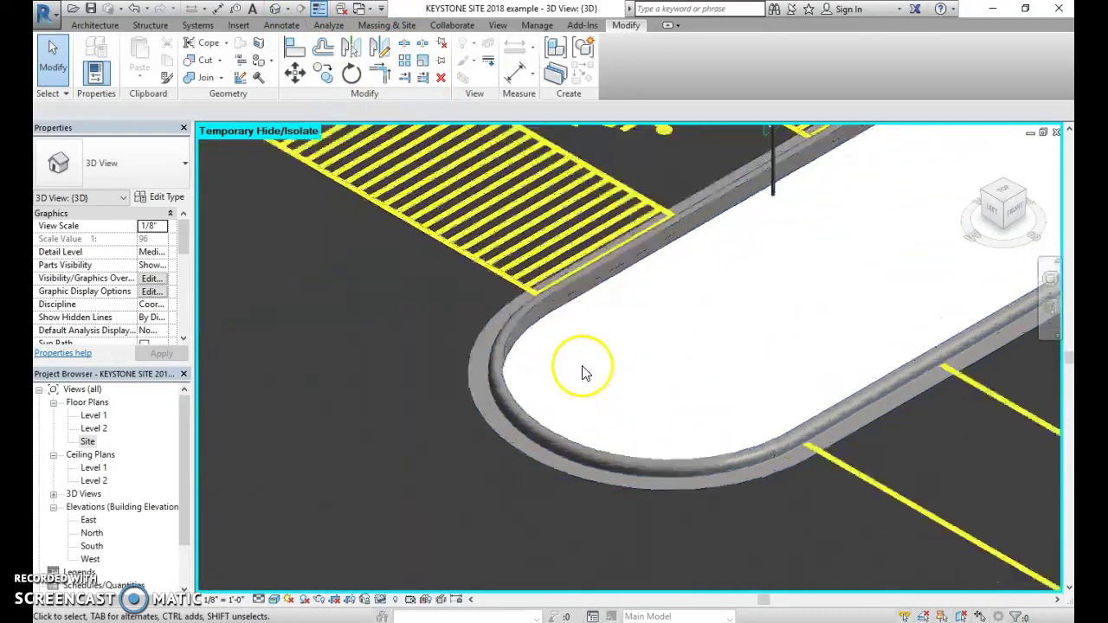
{"action": "scroll", "coordinate": [582, 366], "scroll_direction": "down", "scroll_amount": 4}
{"action": "scroll", "coordinate": [583, 373], "scroll_direction": "down", "scroll_amount": 6}
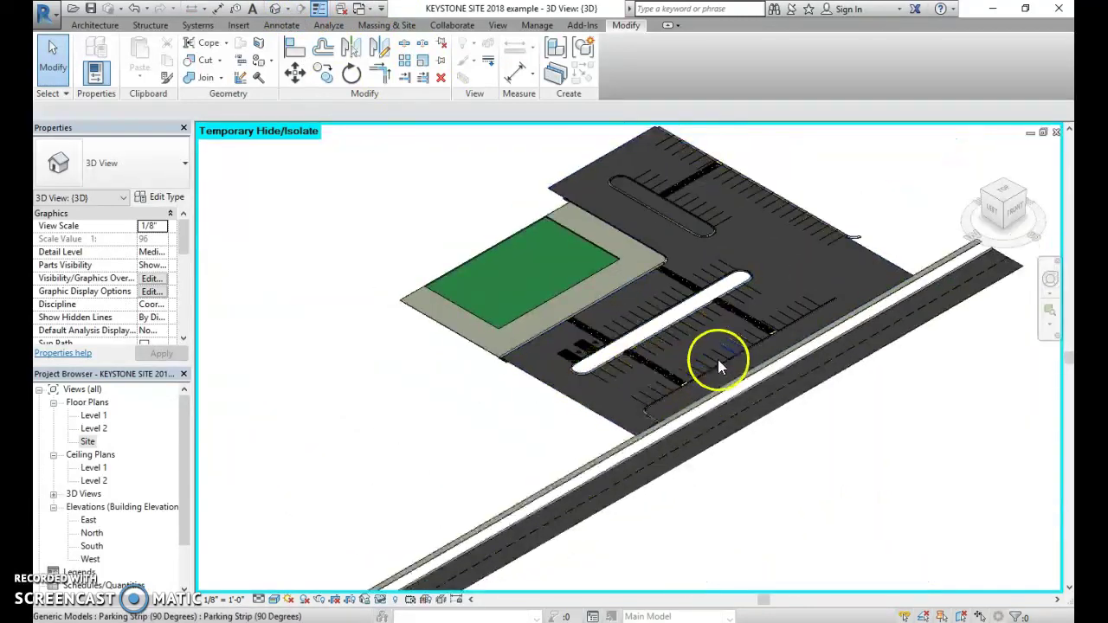
{"action": "scroll", "coordinate": [680, 426], "scroll_direction": "up", "scroll_amount": 4}
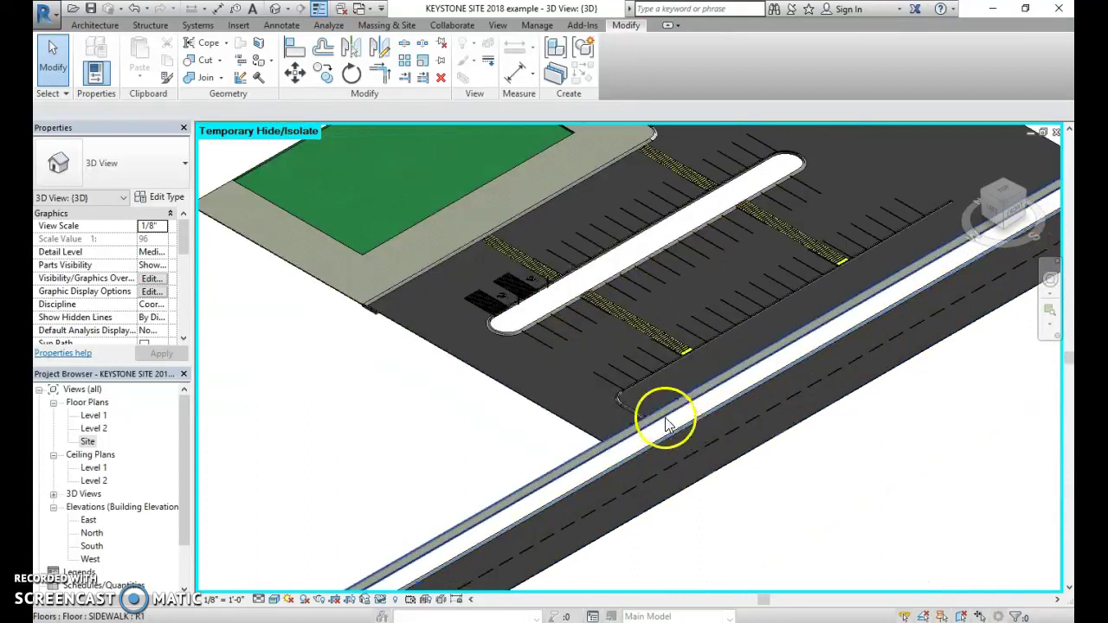
{"action": "middle_click_drag", "start_coordinate": [916, 221], "coordinate": [726, 344]}
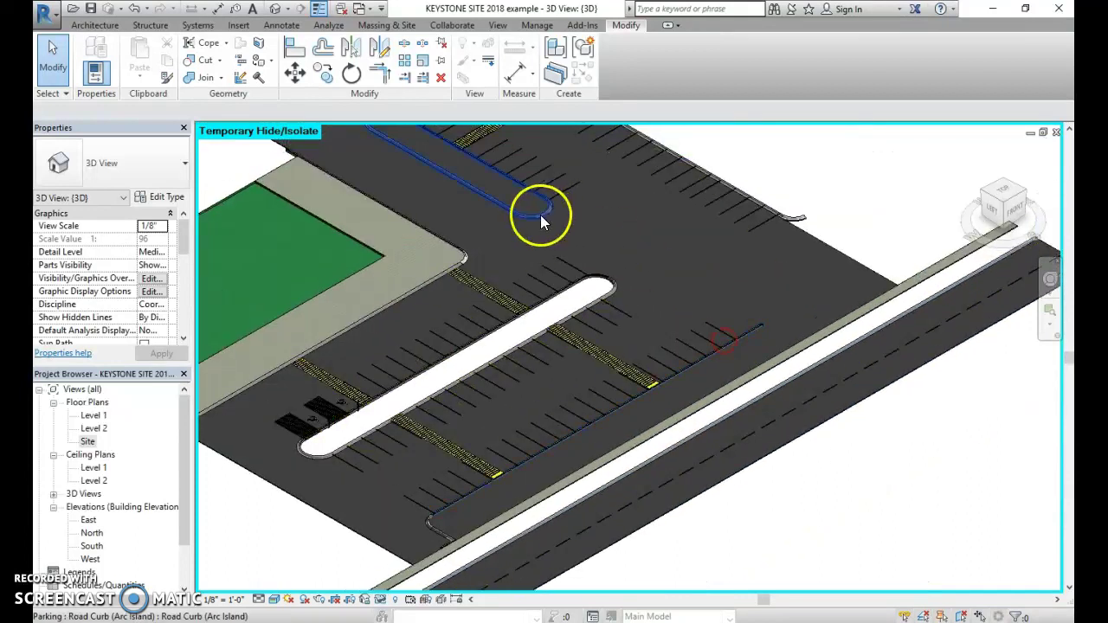
{"action": "middle_click_drag", "start_coordinate": [530, 192], "coordinate": [692, 368]}
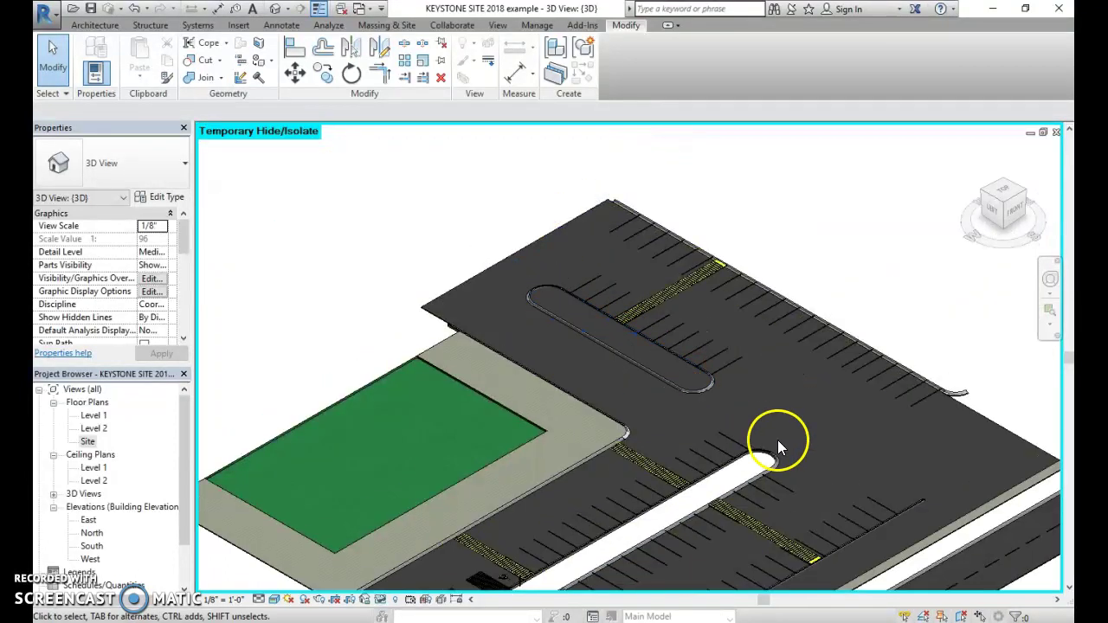
{"action": "middle_click_drag", "start_coordinate": [660, 421], "coordinate": [744, 262]}
{"action": "scroll", "coordinate": [629, 512], "scroll_direction": "up", "scroll_amount": 2}
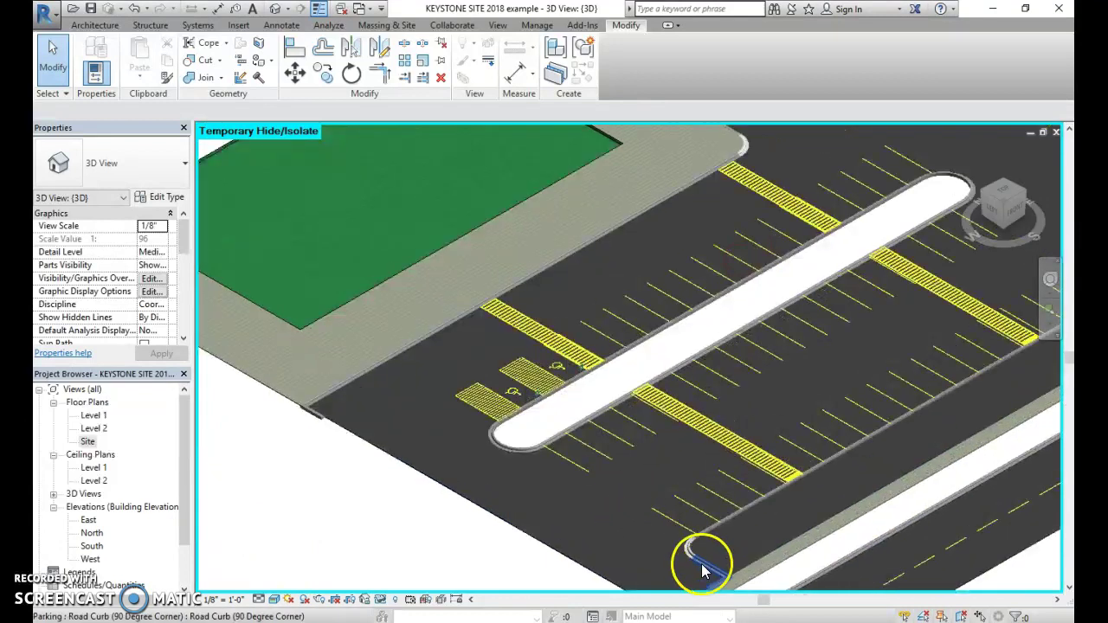
Examine in 3D how the 90-degree corner curb at the driveway entrance meets the sidewalk and the street floor
{"action": "middle_click_drag", "start_coordinate": [701, 556], "coordinate": [589, 408]}
{"action": "scroll", "coordinate": [578, 452], "scroll_direction": "up", "scroll_amount": 7}
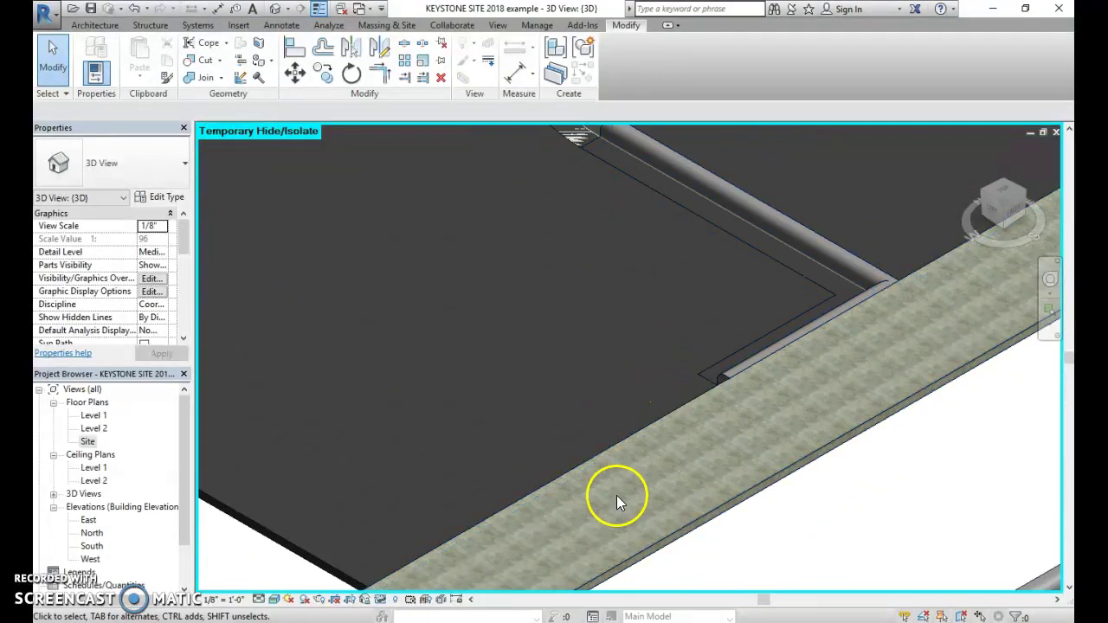
{"action": "left_click", "coordinate": [757, 360]}
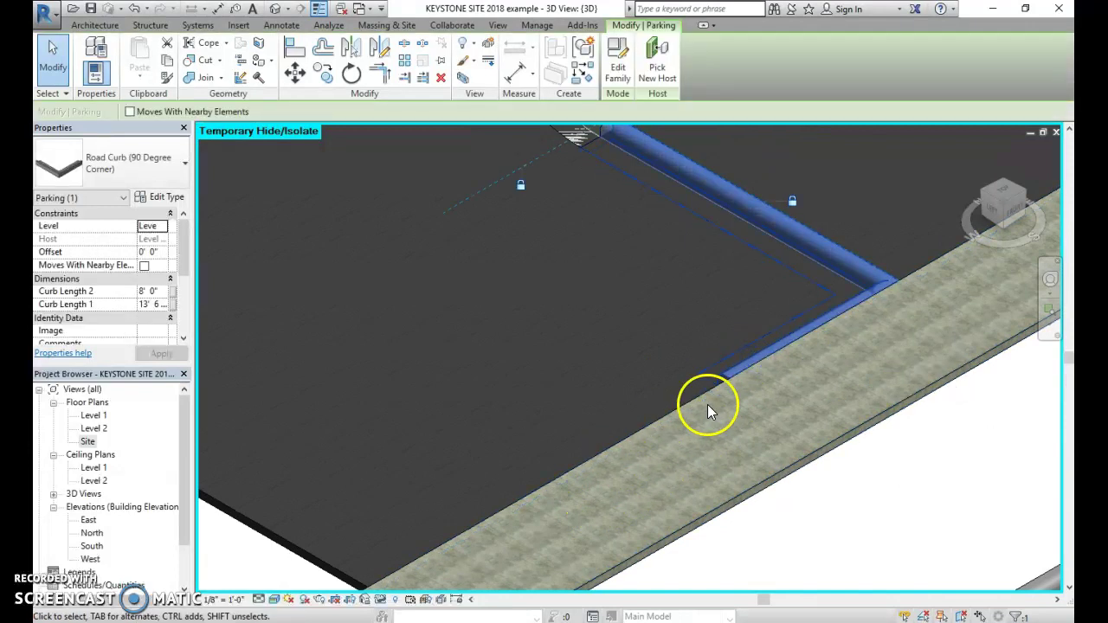
{"action": "left_click", "coordinate": [989, 209]}
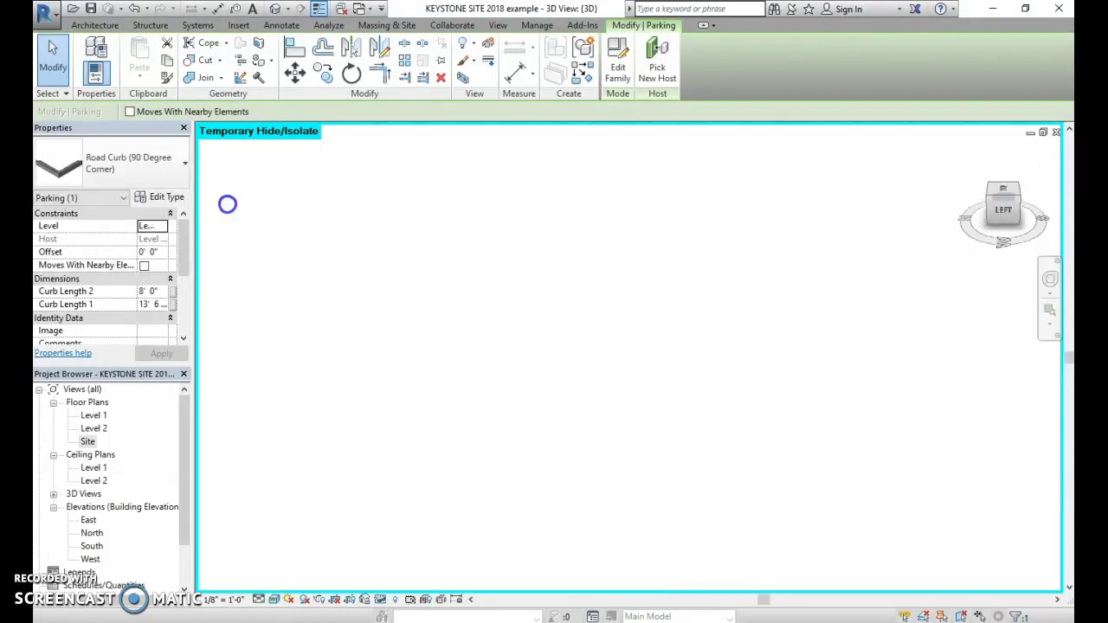
{"action": "left_click", "coordinate": [987, 198]}
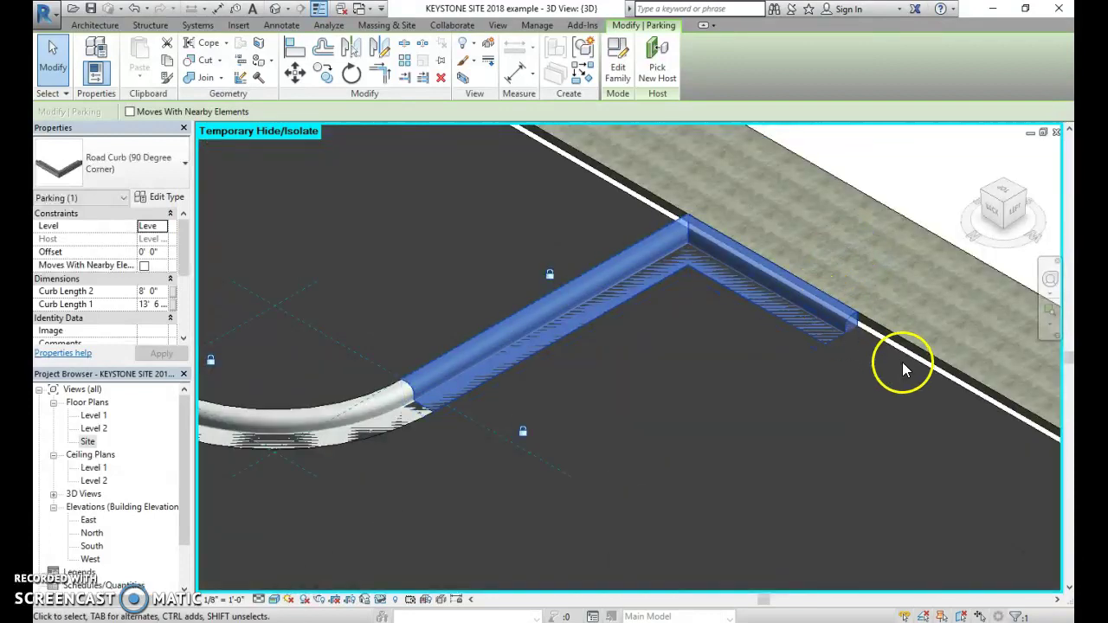
{"action": "left_click_drag", "start_coordinate": [903, 363], "coordinate": [445, 304]}
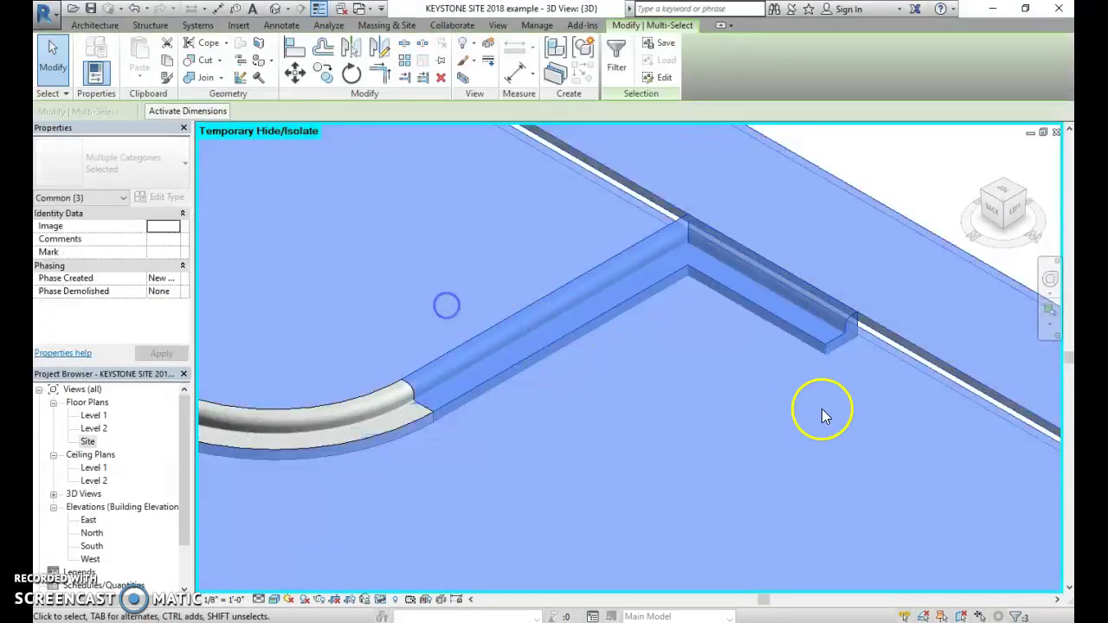
{"action": "left_click", "coordinate": [871, 412]}
{"action": "scroll", "coordinate": [742, 247], "scroll_direction": "up", "scroll_amount": 5}
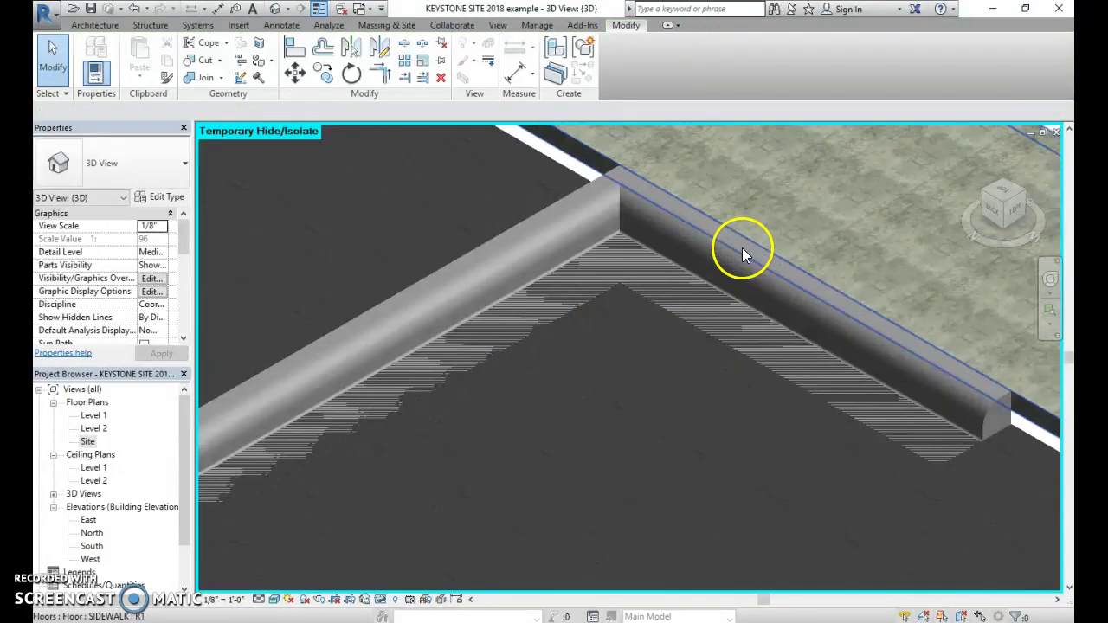
{"action": "scroll", "coordinate": [741, 253], "scroll_direction": "down", "scroll_amount": 6}
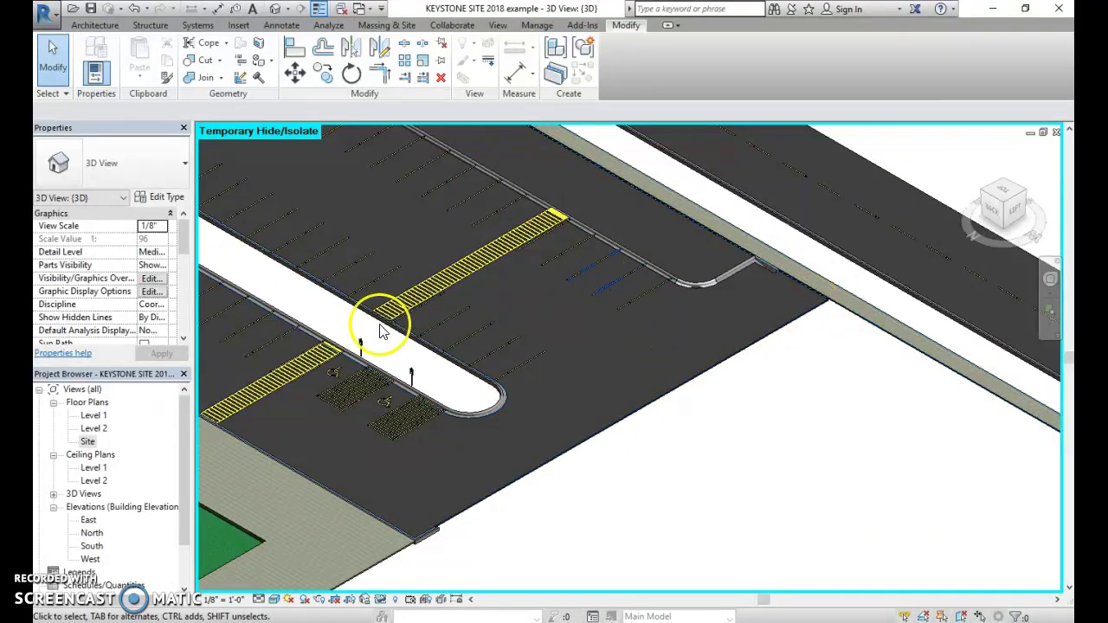
Switch to the Site floor plan and bring up the driveway entrance beside the sidewalk
{"action": "double_click", "coordinate": [89, 441]}
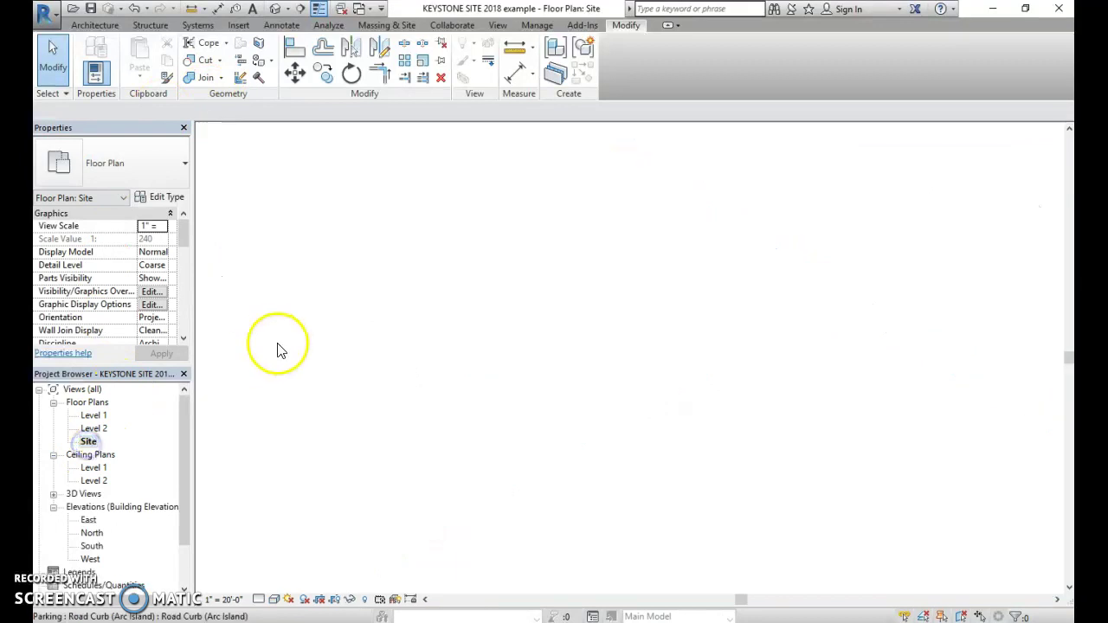
{"action": "scroll", "coordinate": [662, 366], "scroll_direction": "down", "scroll_amount": 3}
{"action": "scroll", "coordinate": [588, 398], "scroll_direction": "down", "scroll_amount": 1}
{"action": "middle_click_drag", "start_coordinate": [588, 397], "coordinate": [762, 277]}
{"action": "scroll", "coordinate": [656, 383], "scroll_direction": "up", "scroll_amount": 7}
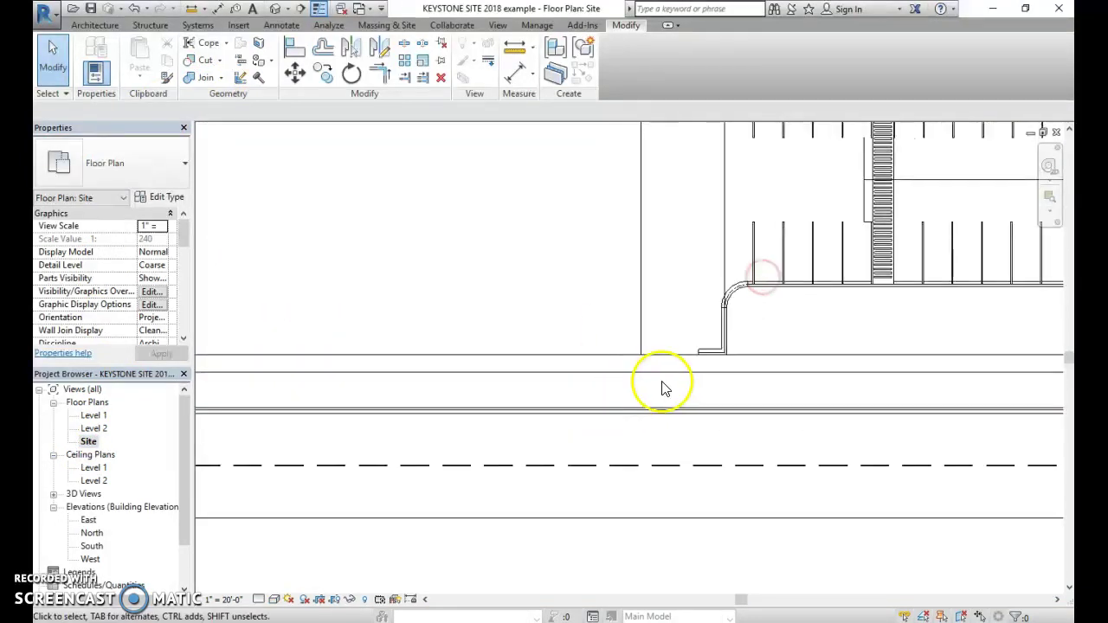
{"action": "middle_click_drag", "start_coordinate": [662, 382], "coordinate": [595, 405]}
Place a Road Curb (Straight with Sidewalk Ramp) component inside the driveway near the sidewalk, about 13' from the curbed driveway edge
{"action": "left_click", "coordinate": [96, 165]}
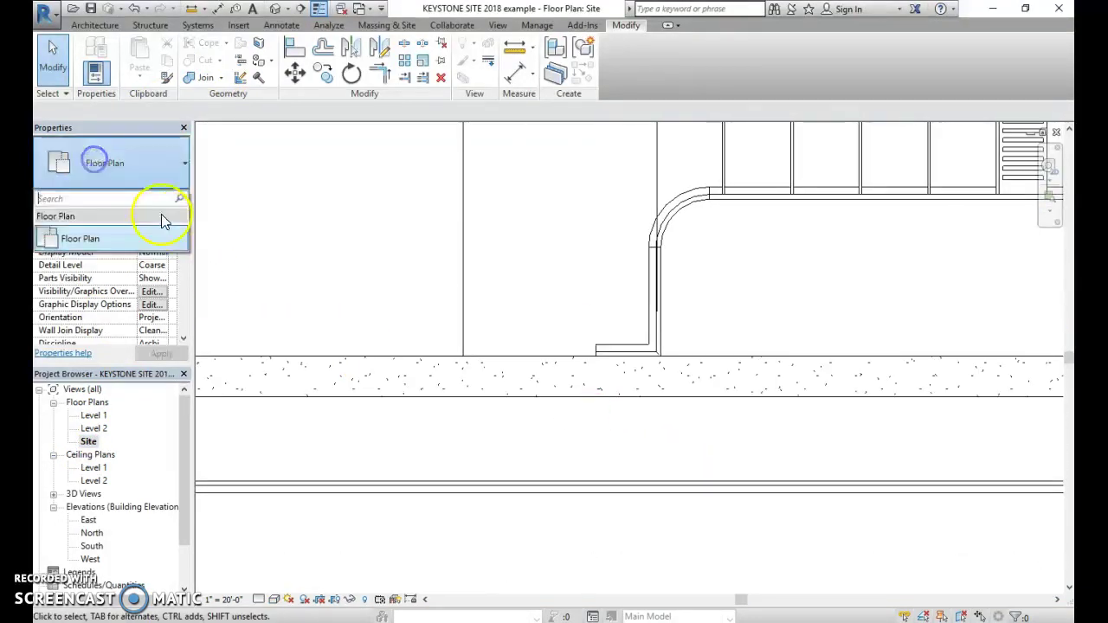
{"action": "left_click", "coordinate": [94, 26]}
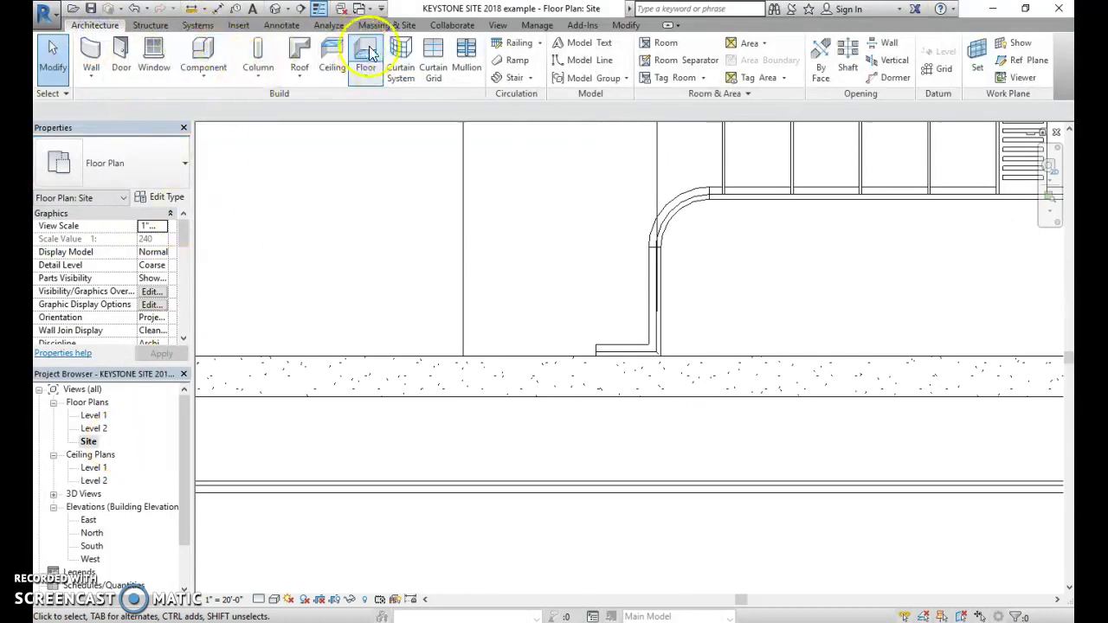
{"action": "left_click", "coordinate": [206, 50]}
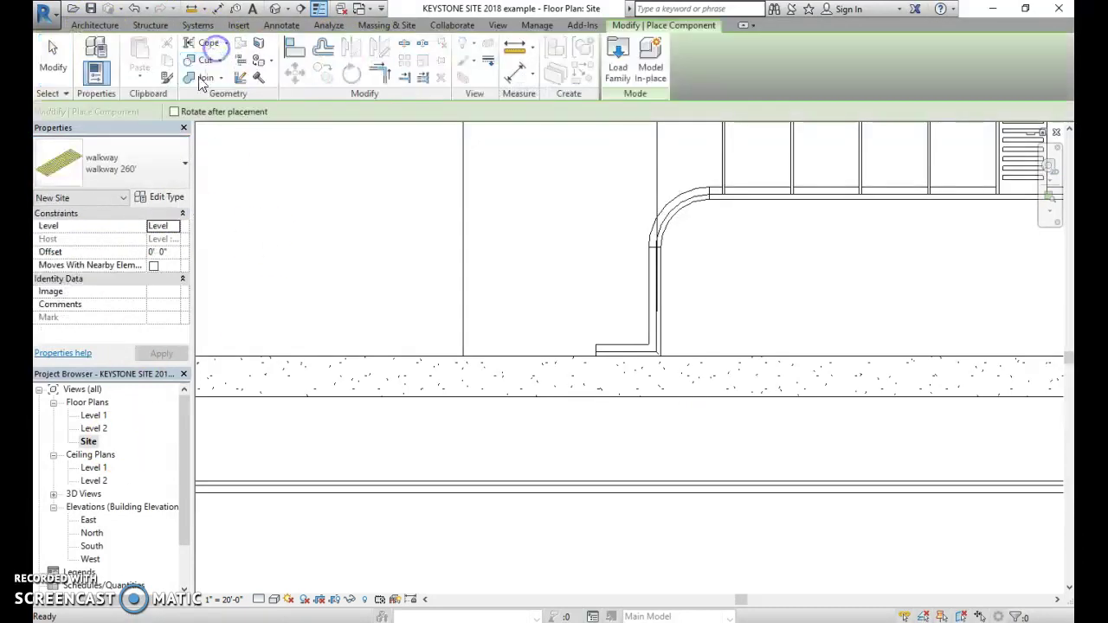
{"action": "left_click", "coordinate": [152, 186]}
{"action": "scroll", "coordinate": [193, 330], "scroll_direction": "up", "scroll_amount": 10}
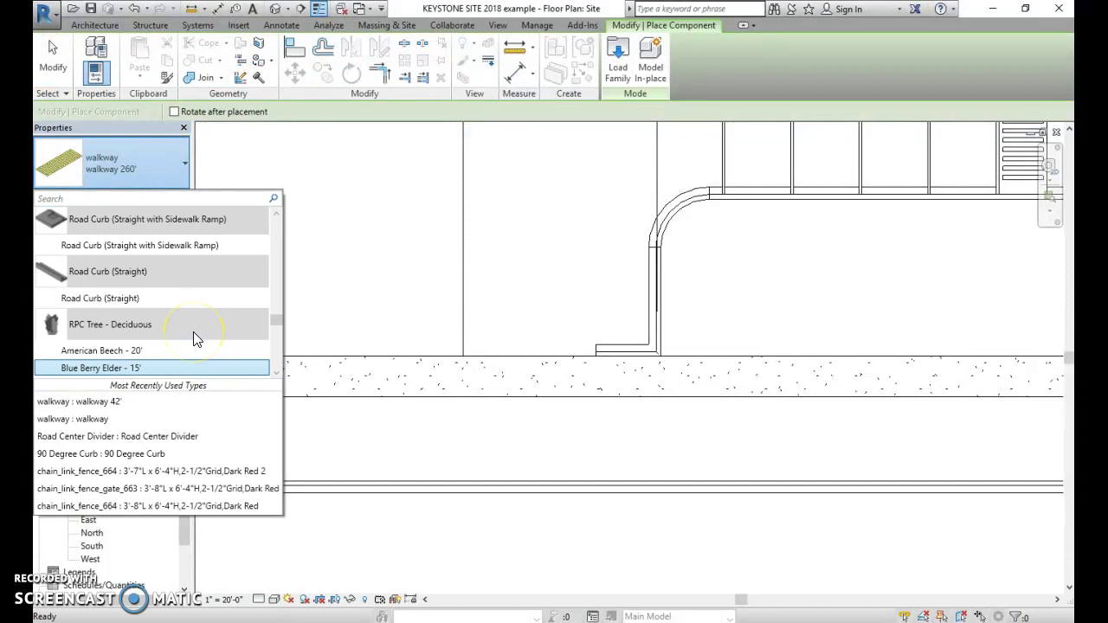
{"action": "scroll", "coordinate": [185, 329], "scroll_direction": "up", "scroll_amount": 2}
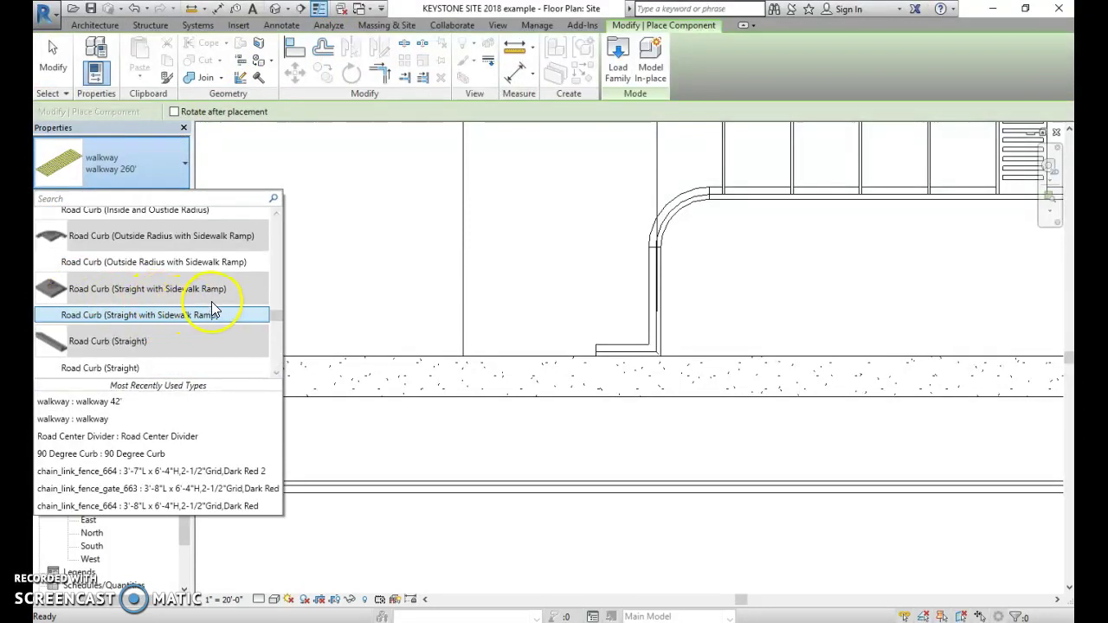
{"action": "left_click", "coordinate": [126, 314]}
{"action": "scroll", "coordinate": [506, 381], "scroll_direction": "up", "scroll_amount": 2}
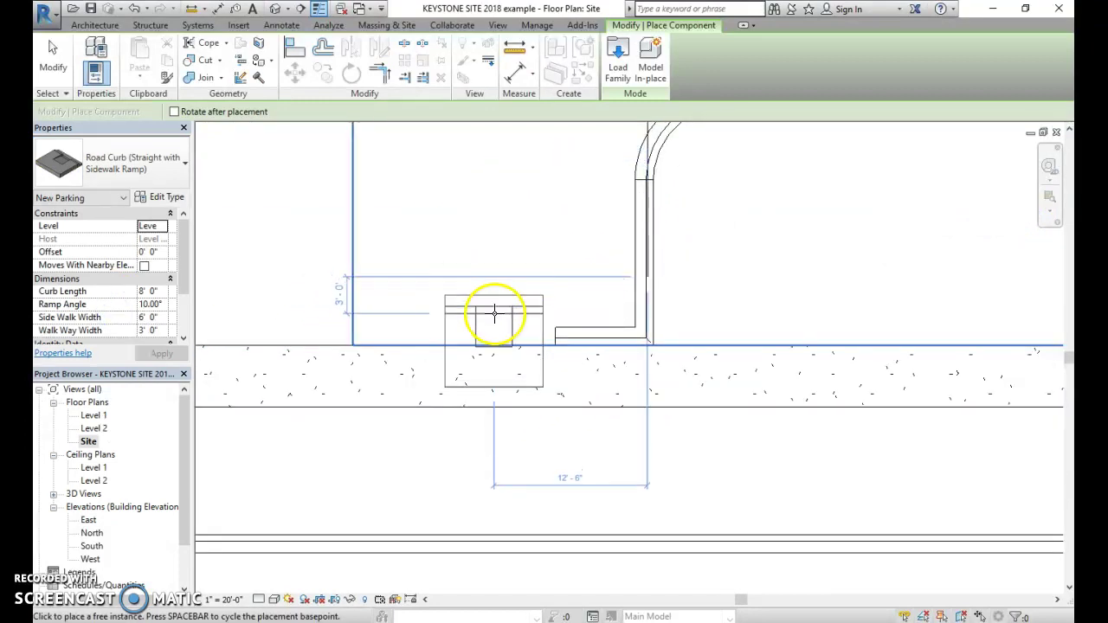
{"action": "left_click", "coordinate": [492, 248]}
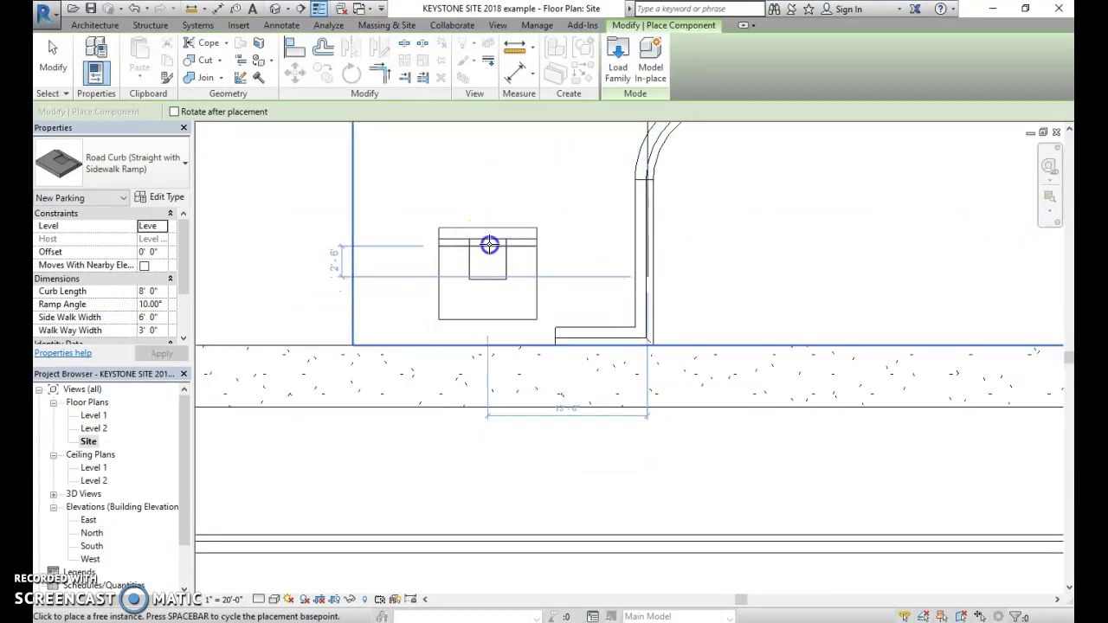
Align the sidewalk-ramp curb with the SIDEWALK floor's edge along the driveway entrance
{"action": "left_click", "coordinate": [294, 47]}
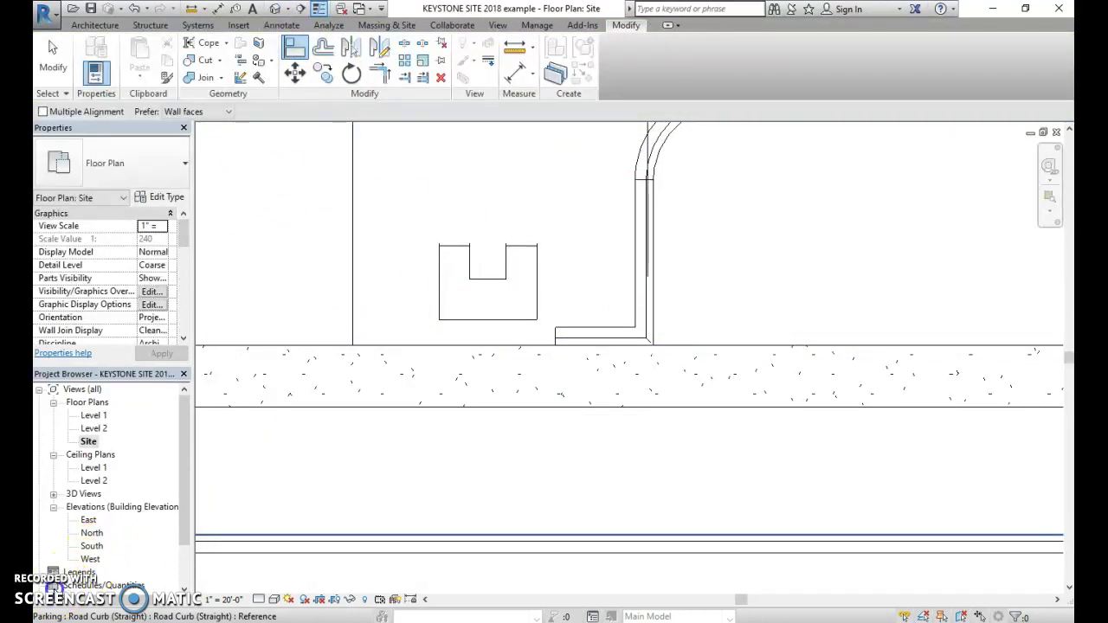
{"action": "left_click", "coordinate": [458, 292]}
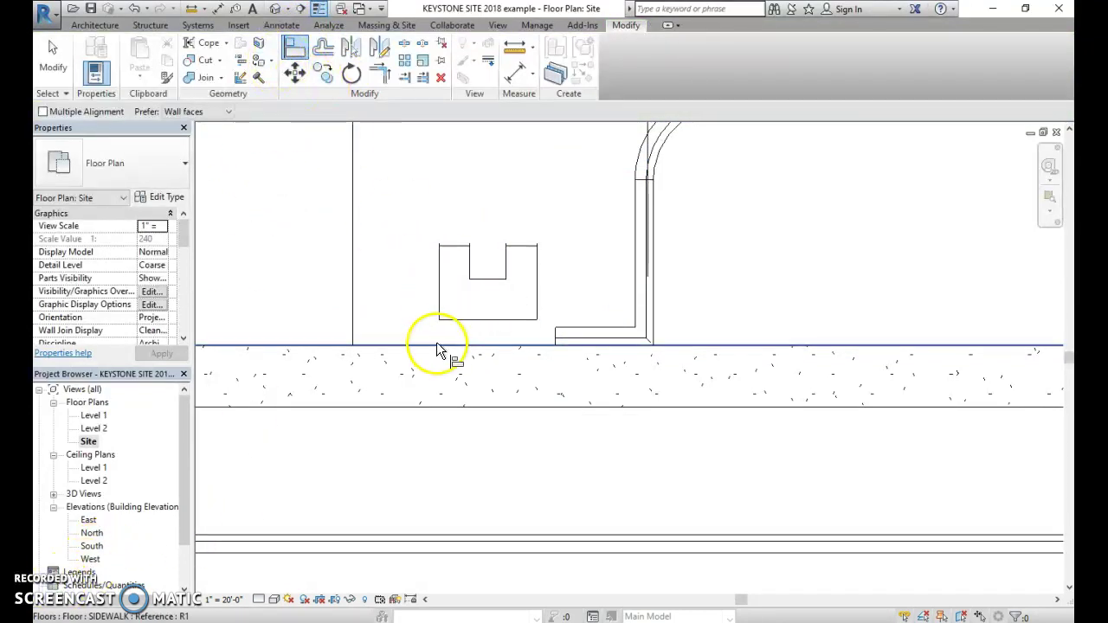
{"action": "left_click", "coordinate": [437, 346]}
{"action": "left_click", "coordinate": [483, 284]}
{"action": "left_click", "coordinate": [514, 368]}
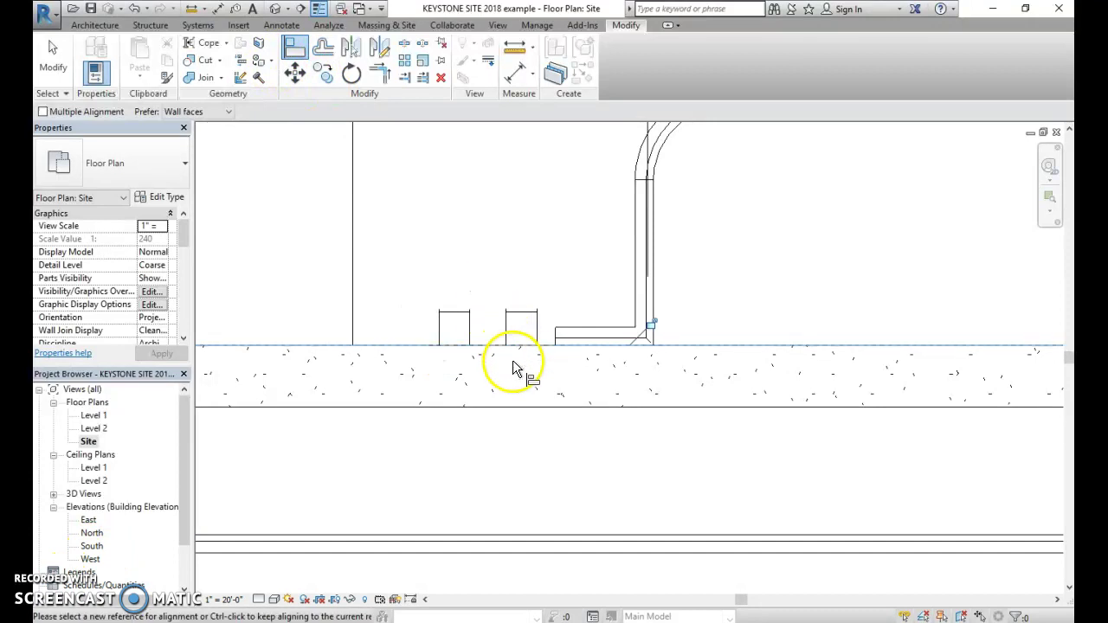
{"action": "key", "text": "Escape"}
{"action": "key", "text": "Escape"}
Stretch both ends of the sidewalk-ramp curb across the full driveway width, to a curb length of 24' 6"
{"action": "left_click", "coordinate": [471, 341]}
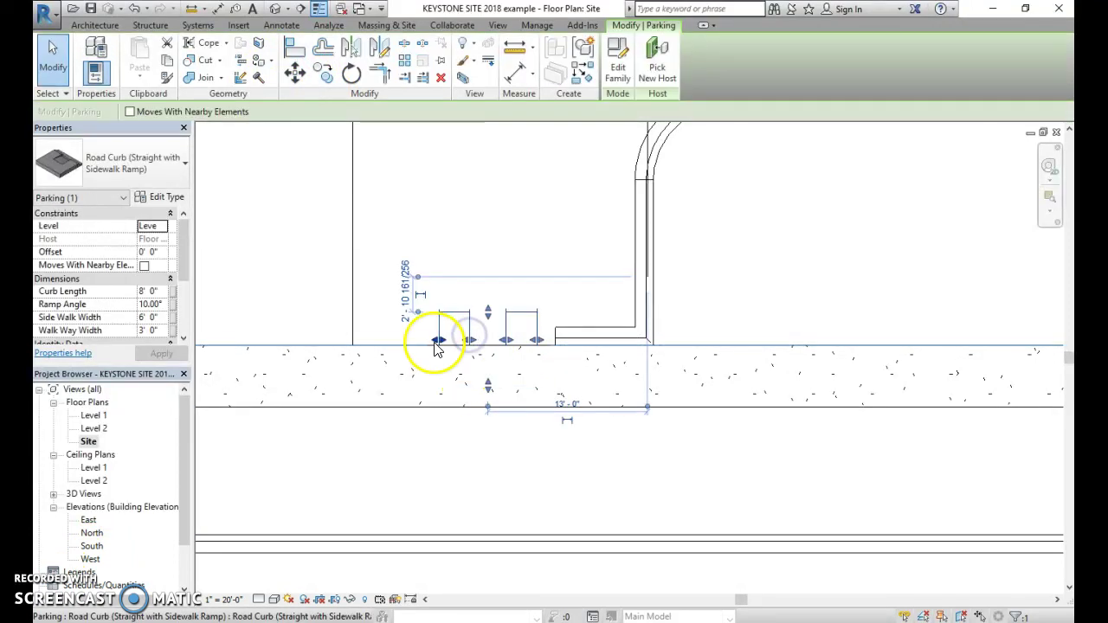
{"action": "left_click_drag", "start_coordinate": [418, 343], "coordinate": [350, 344]}
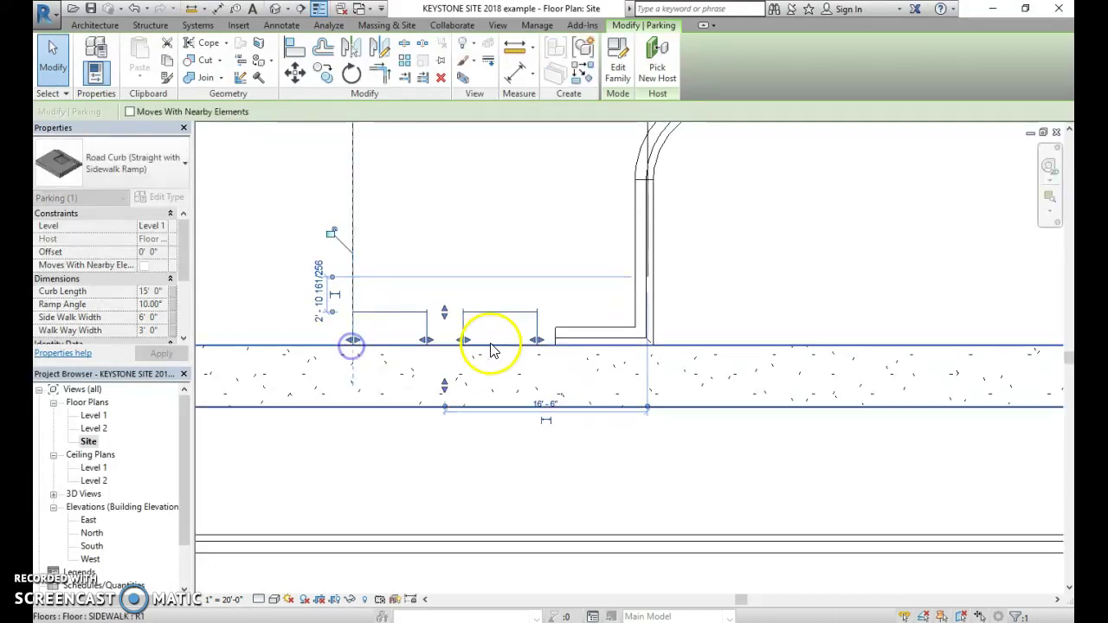
{"action": "left_click_drag", "start_coordinate": [539, 342], "coordinate": [652, 344]}
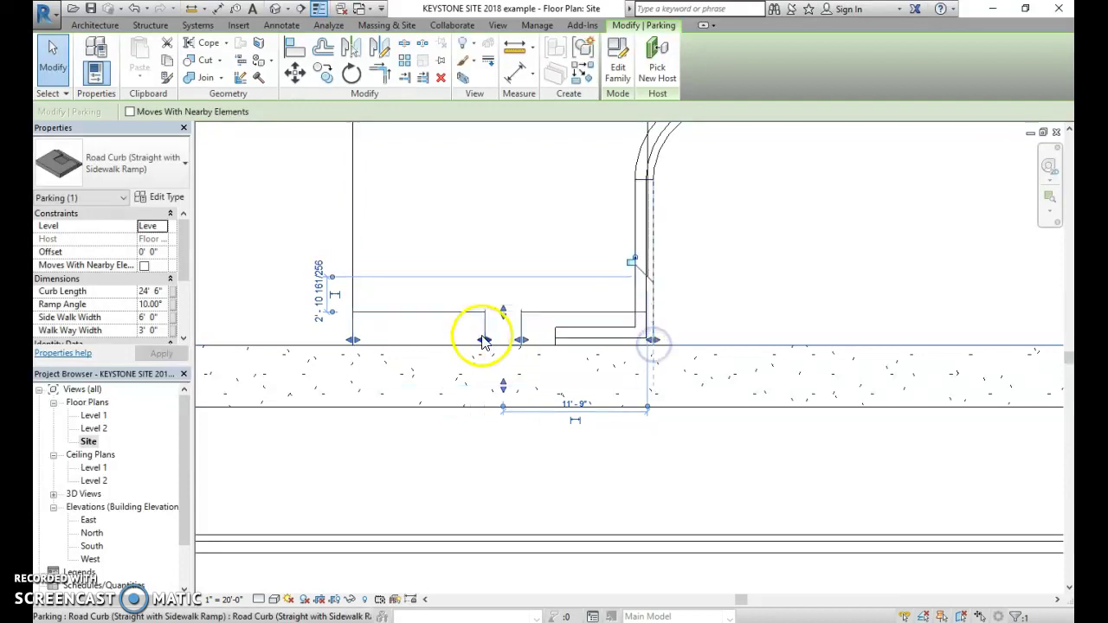
Try to temporarily hide the STREET floor in the Site plan
{"action": "scroll", "coordinate": [329, 376], "scroll_direction": "down", "scroll_amount": 2}
{"action": "middle_click_drag", "start_coordinate": [329, 376], "coordinate": [531, 444]}
{"action": "scroll", "coordinate": [468, 415], "scroll_direction": "down", "scroll_amount": 2}
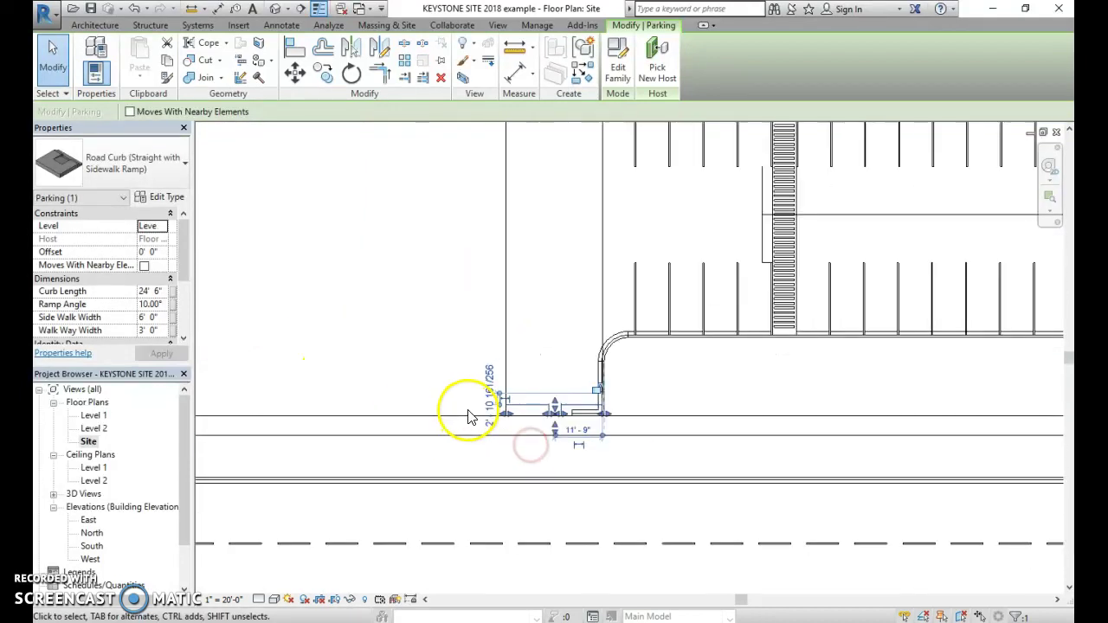
{"action": "scroll", "coordinate": [507, 315], "scroll_direction": "up", "scroll_amount": 1}
{"action": "left_click", "coordinate": [477, 338]}
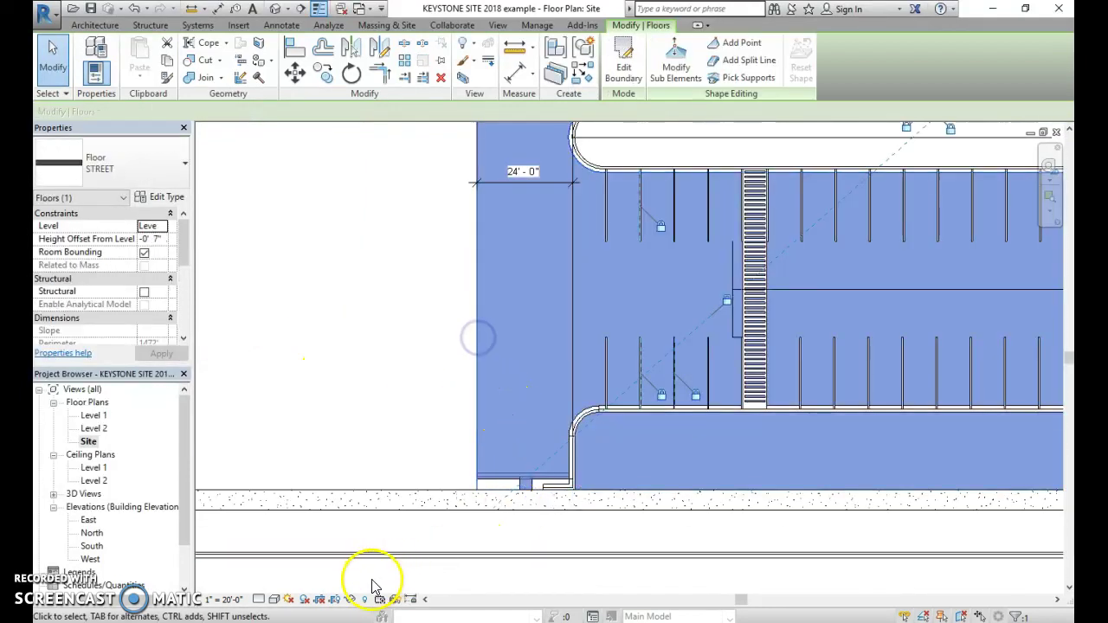
{"action": "left_click", "coordinate": [351, 599]}
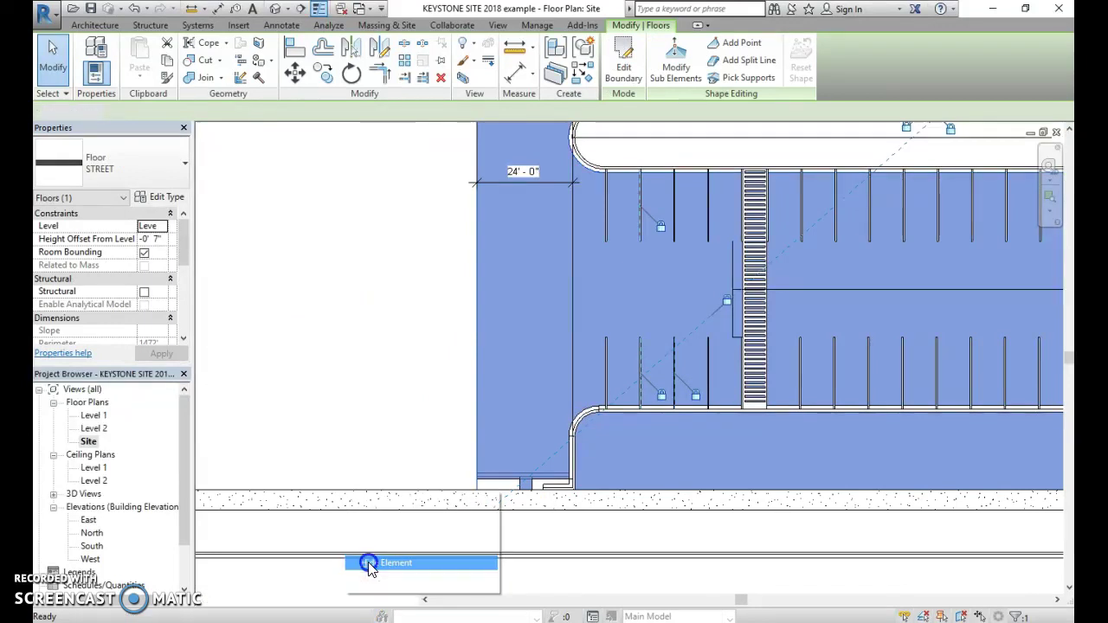
{"action": "left_click", "coordinate": [381, 562]}
{"action": "scroll", "coordinate": [532, 493], "scroll_direction": "up", "scroll_amount": 5}
{"action": "middle_click_drag", "start_coordinate": [545, 502], "coordinate": [568, 482]}
{"action": "left_click", "coordinate": [424, 170]}
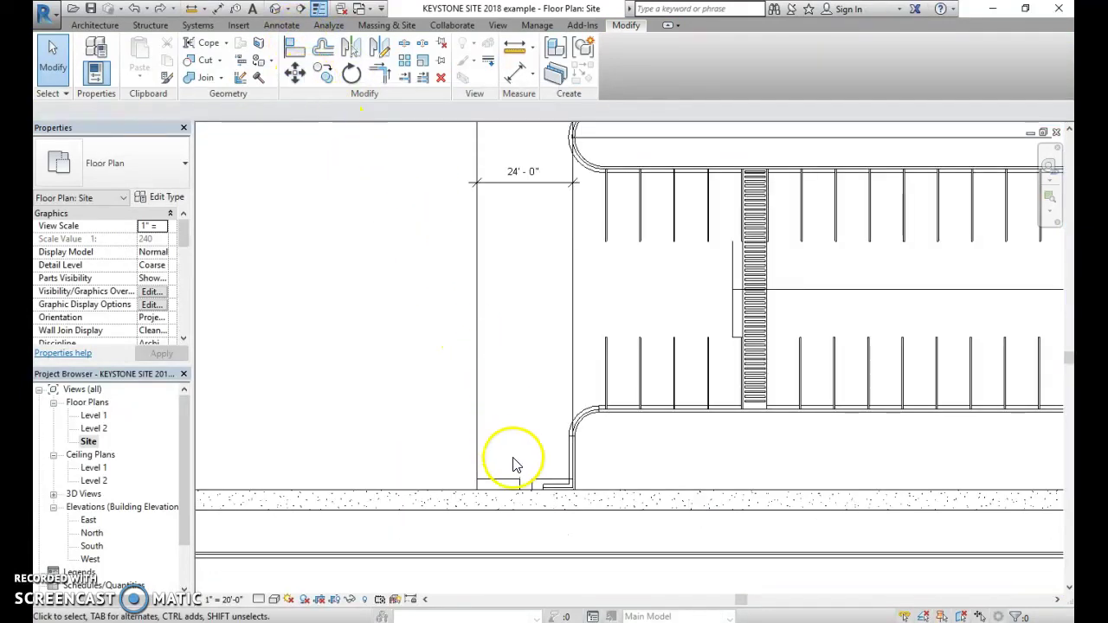
Extend the short leg of the existing 90-degree corner curb along the driveway's outer edge, setting Curb Length 1 to about 119' 2"
{"action": "middle_click_drag", "start_coordinate": [496, 197], "coordinate": [510, 341]}
{"action": "scroll", "coordinate": [509, 335], "scroll_direction": "down", "scroll_amount": 2}
{"action": "scroll", "coordinate": [523, 471], "scroll_direction": "up", "scroll_amount": 6}
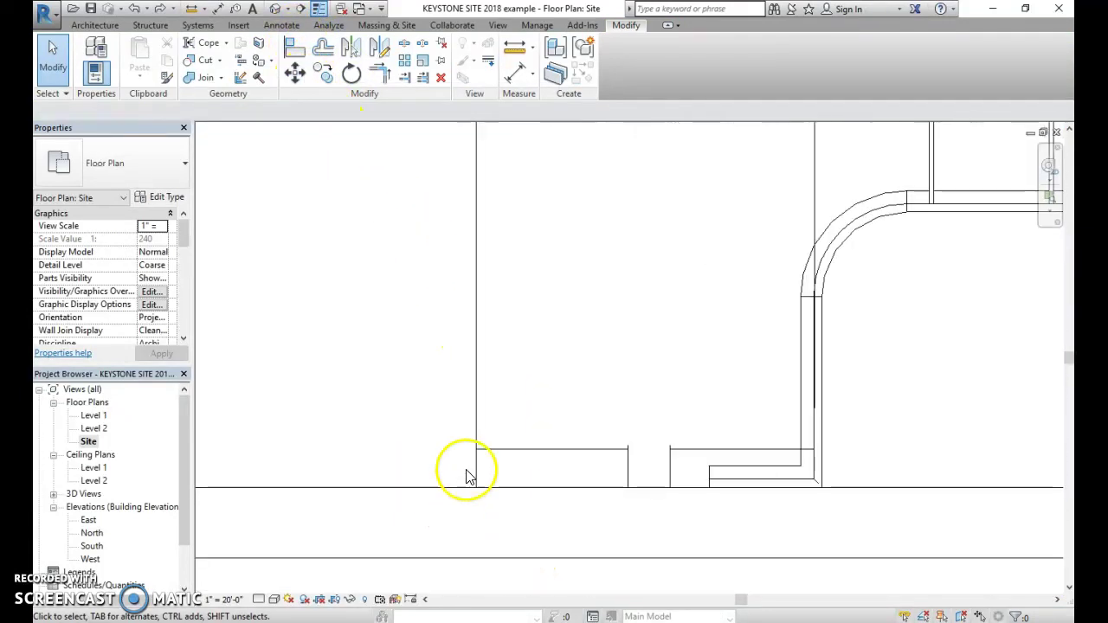
{"action": "scroll", "coordinate": [470, 458], "scroll_direction": "down", "scroll_amount": 3}
{"action": "scroll", "coordinate": [507, 216], "scroll_direction": "down", "scroll_amount": 1}
{"action": "middle_click_drag", "start_coordinate": [507, 229], "coordinate": [594, 531]}
{"action": "scroll", "coordinate": [565, 299], "scroll_direction": "down", "scroll_amount": 6}
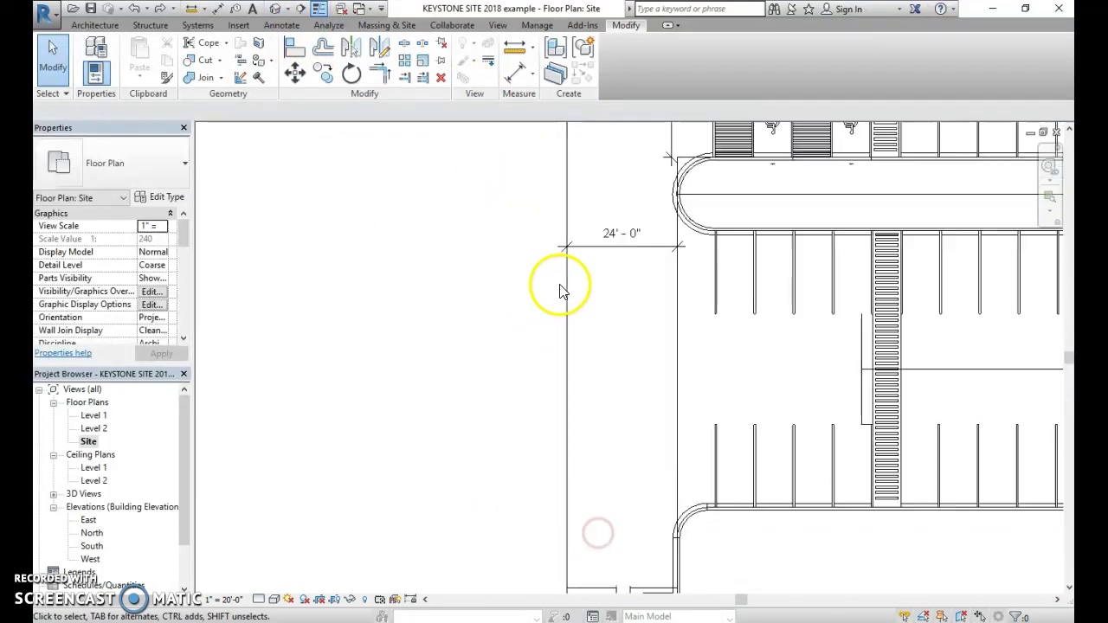
{"action": "middle_click_drag", "start_coordinate": [572, 327], "coordinate": [594, 447]}
{"action": "left_click", "coordinate": [587, 202]}
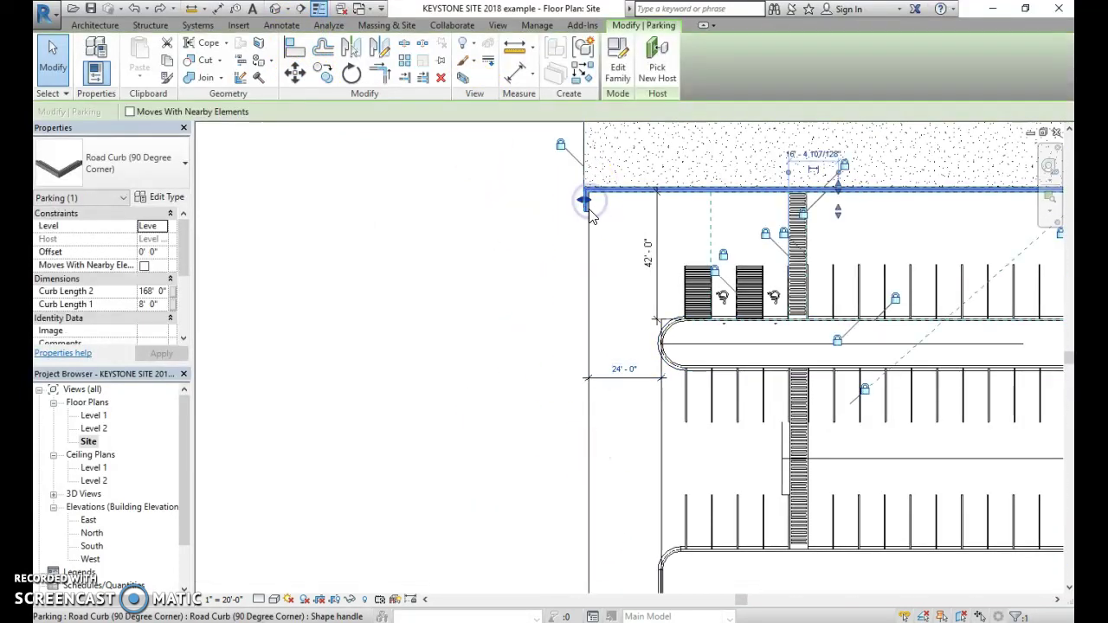
{"action": "left_click_drag", "start_coordinate": [838, 216], "coordinate": [871, 485]}
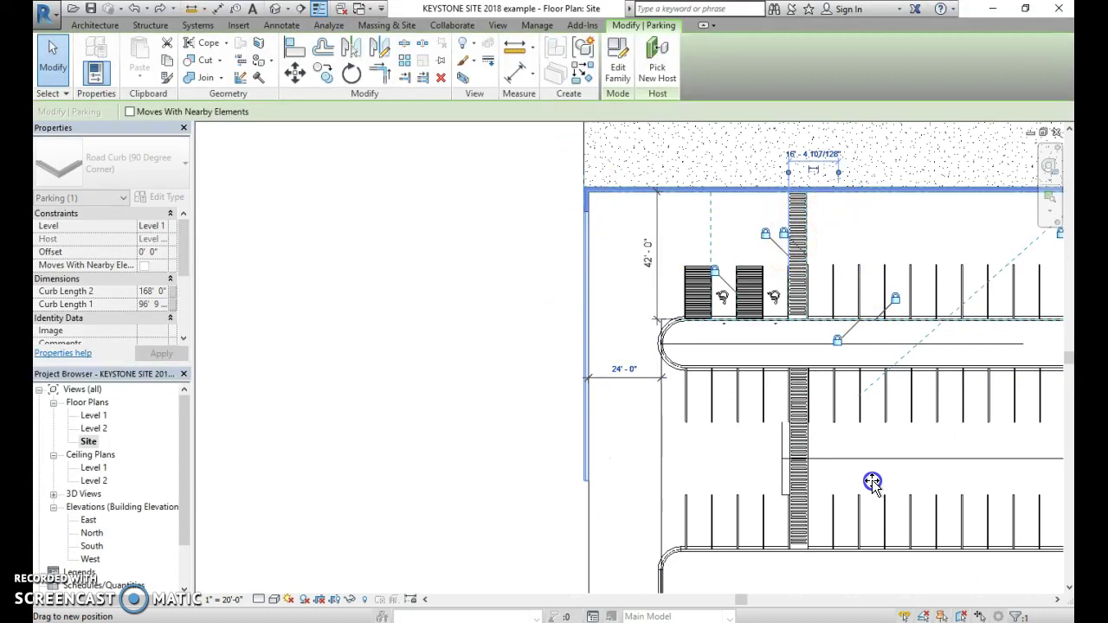
{"action": "left_click_drag", "start_coordinate": [883, 534], "coordinate": [868, 566]}
Place a Road Curb (90 Degree Corner), rotated to suit the entrance's open corner, on the driveway's outer edge near the sidewalk
{"action": "middle_click_drag", "start_coordinate": [699, 524], "coordinate": [688, 334]}
{"action": "scroll", "coordinate": [622, 435], "scroll_direction": "up", "scroll_amount": 5}
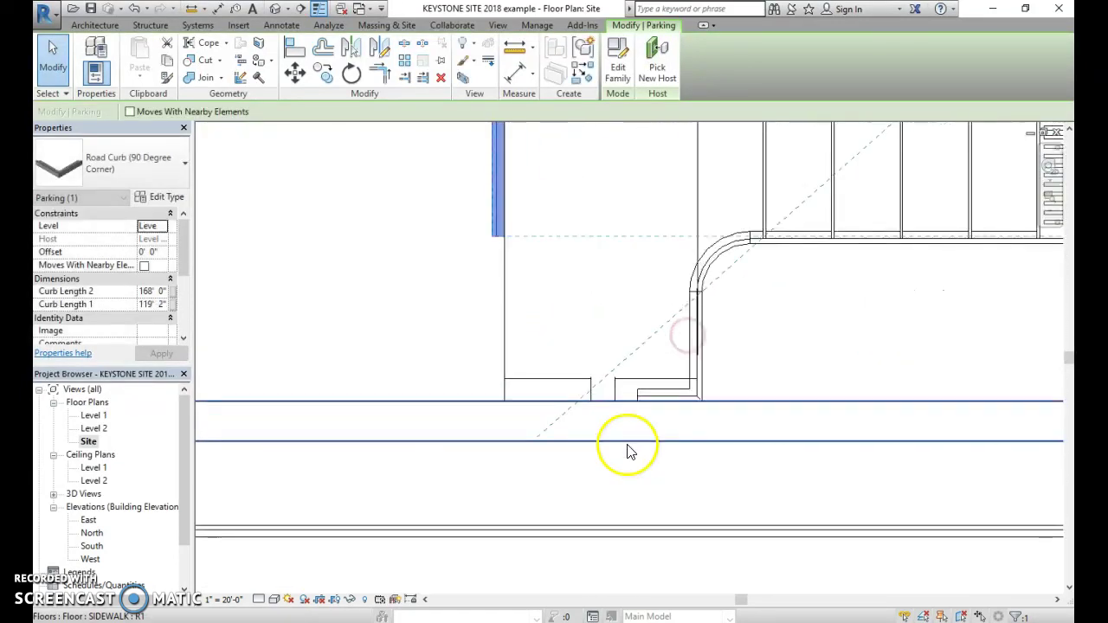
{"action": "middle_click_drag", "start_coordinate": [545, 404], "coordinate": [529, 470]}
{"action": "scroll", "coordinate": [529, 470], "scroll_direction": "down", "scroll_amount": 1}
{"action": "left_click", "coordinate": [380, 286]}
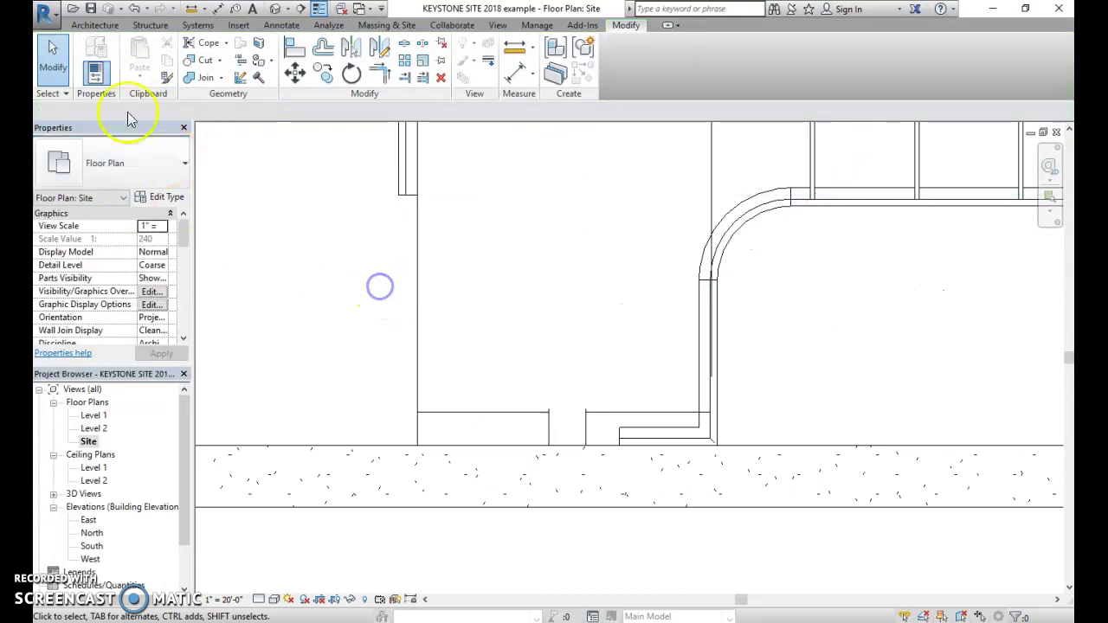
{"action": "left_click", "coordinate": [100, 25]}
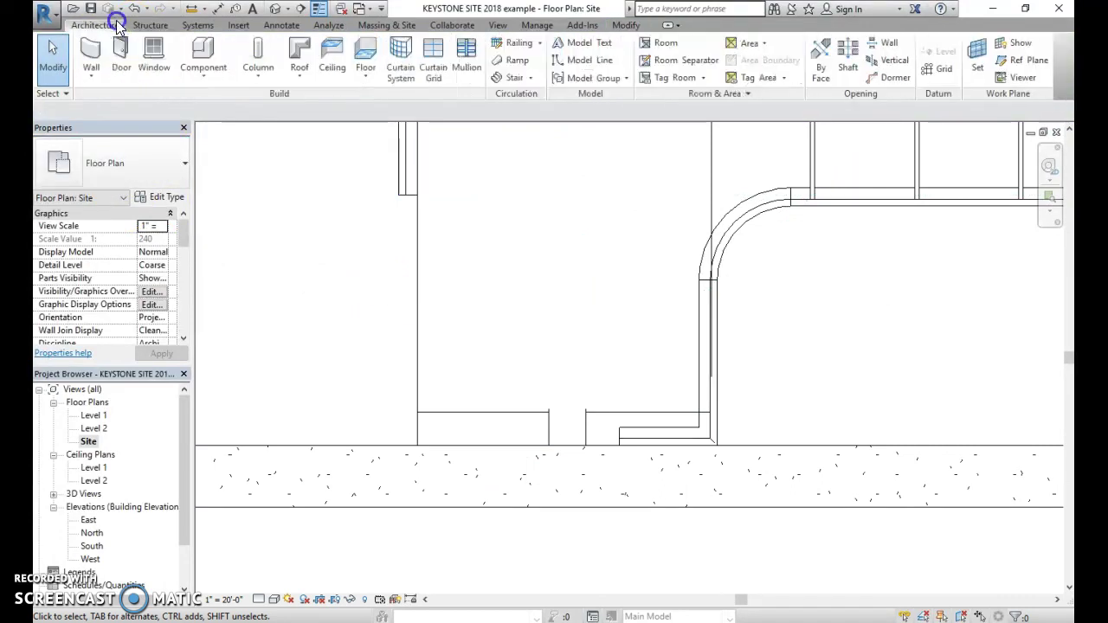
{"action": "left_click", "coordinate": [201, 52]}
{"action": "left_click", "coordinate": [130, 160]}
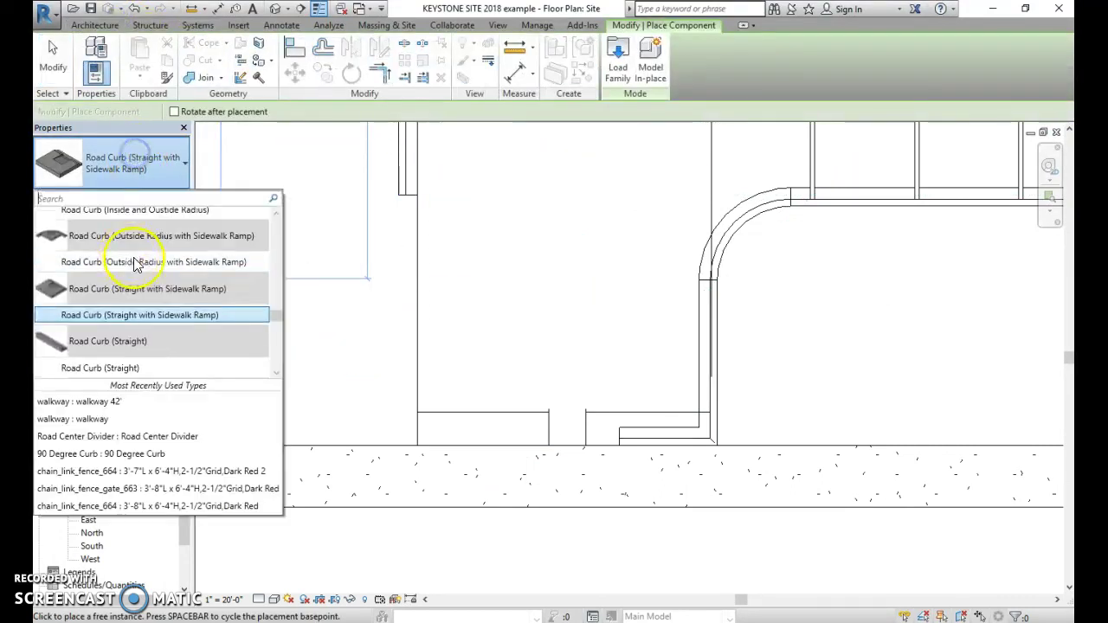
{"action": "scroll", "coordinate": [125, 305], "scroll_direction": "up", "scroll_amount": 4}
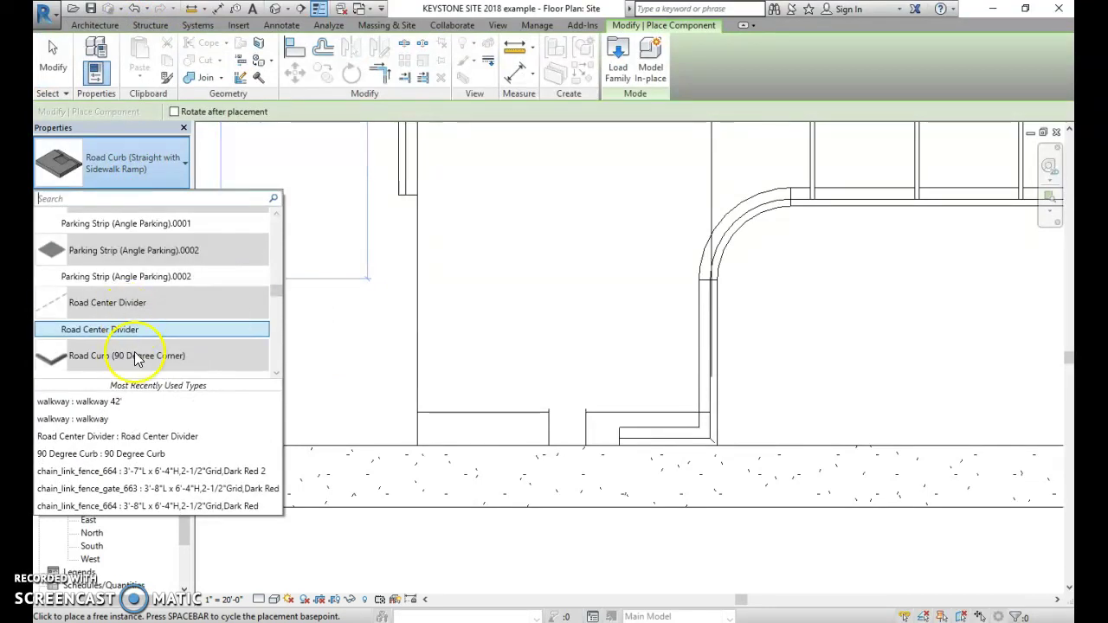
{"action": "scroll", "coordinate": [136, 359], "scroll_direction": "down", "scroll_amount": 2}
{"action": "left_click", "coordinate": [130, 277]}
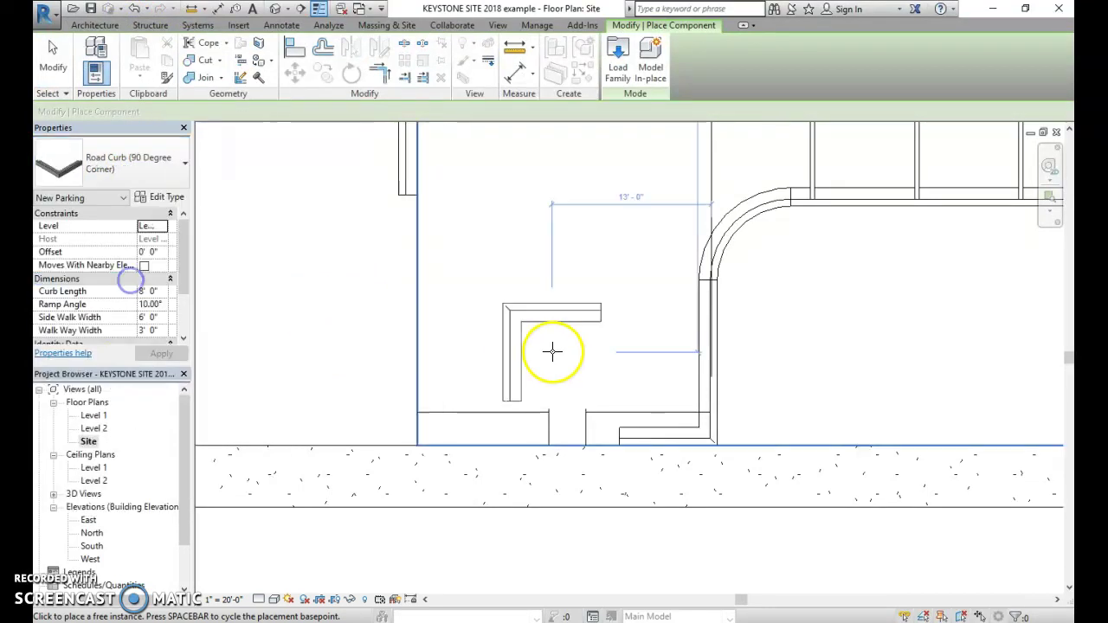
{"action": "key", "text": "space"}
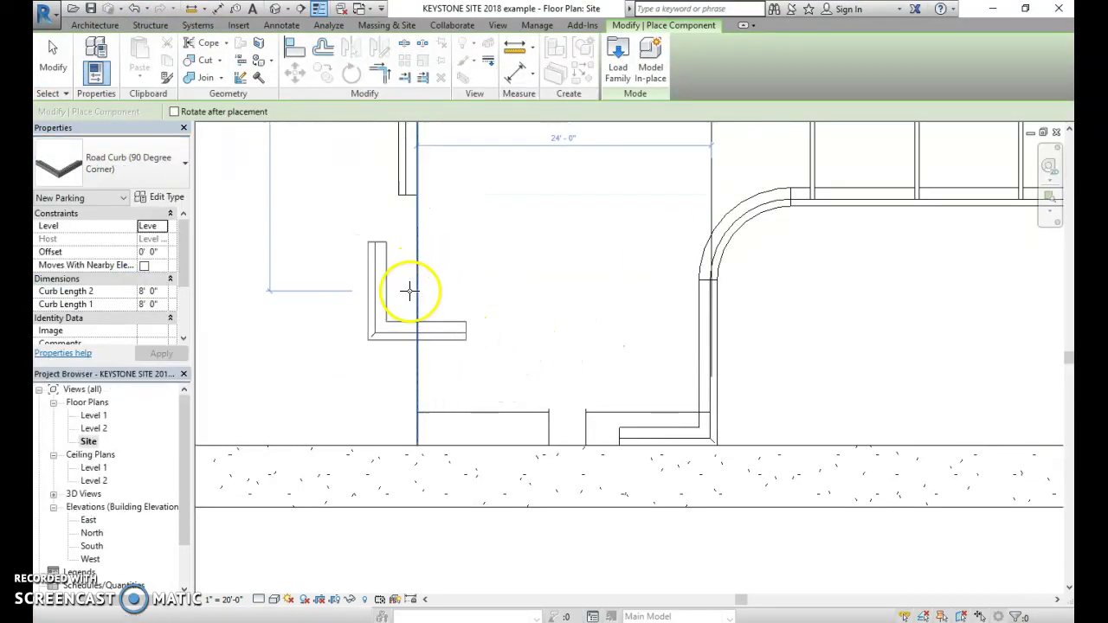
{"action": "left_click", "coordinate": [410, 297]}
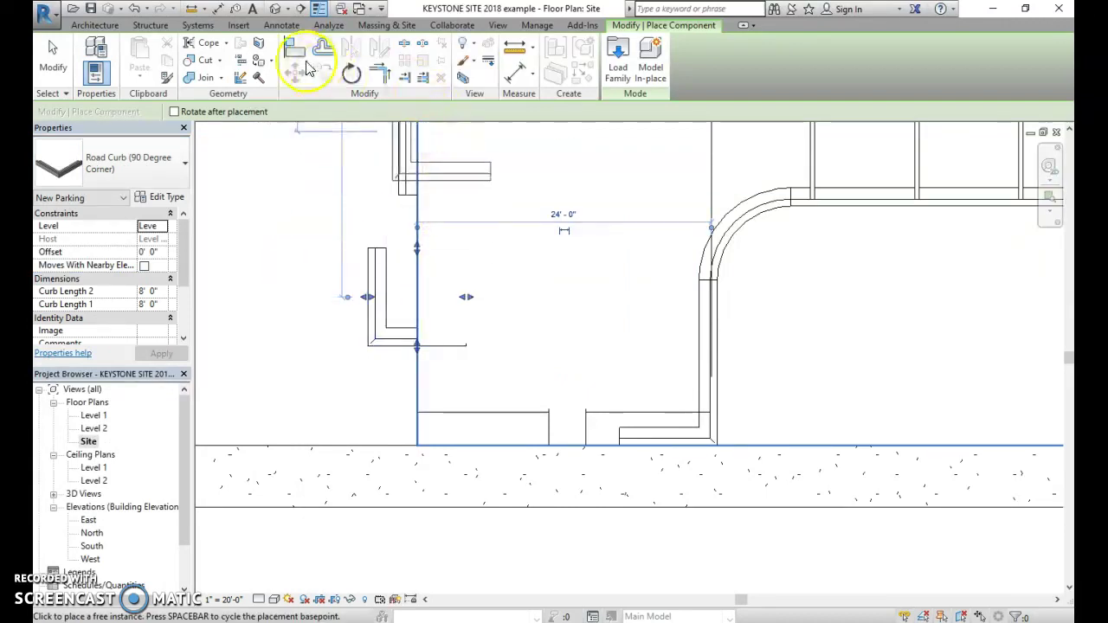
{"action": "key", "text": "Escape"}
Align and lock the new corner curb to the STREET floor's outer edge and the sidewalk edge
{"action": "left_click", "coordinate": [418, 248]}
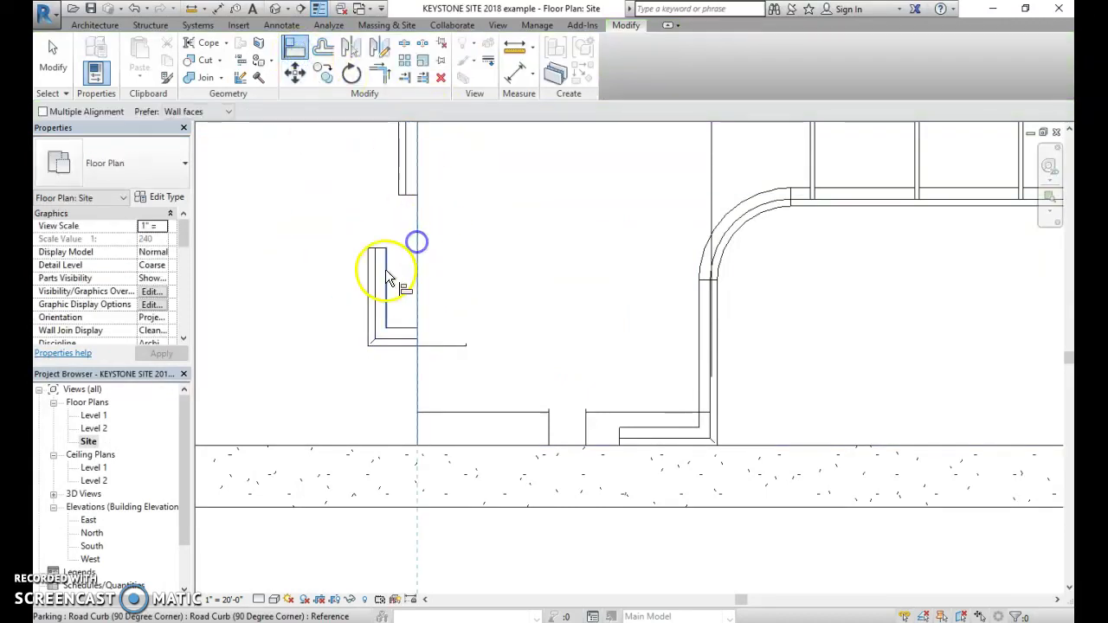
{"action": "left_click", "coordinate": [438, 310]}
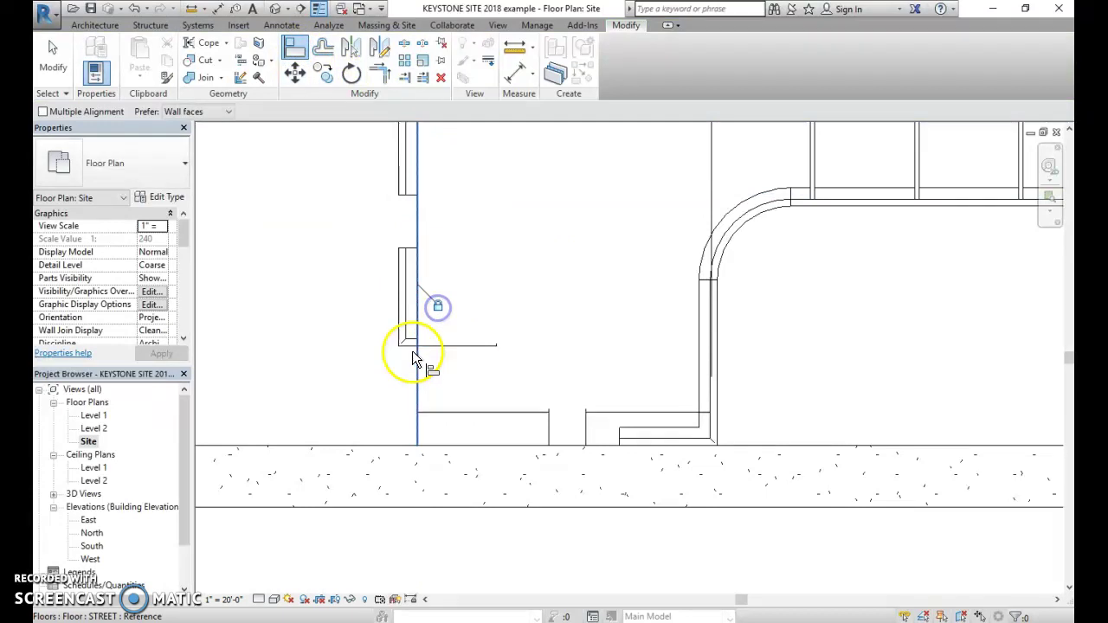
{"action": "left_click", "coordinate": [392, 448]}
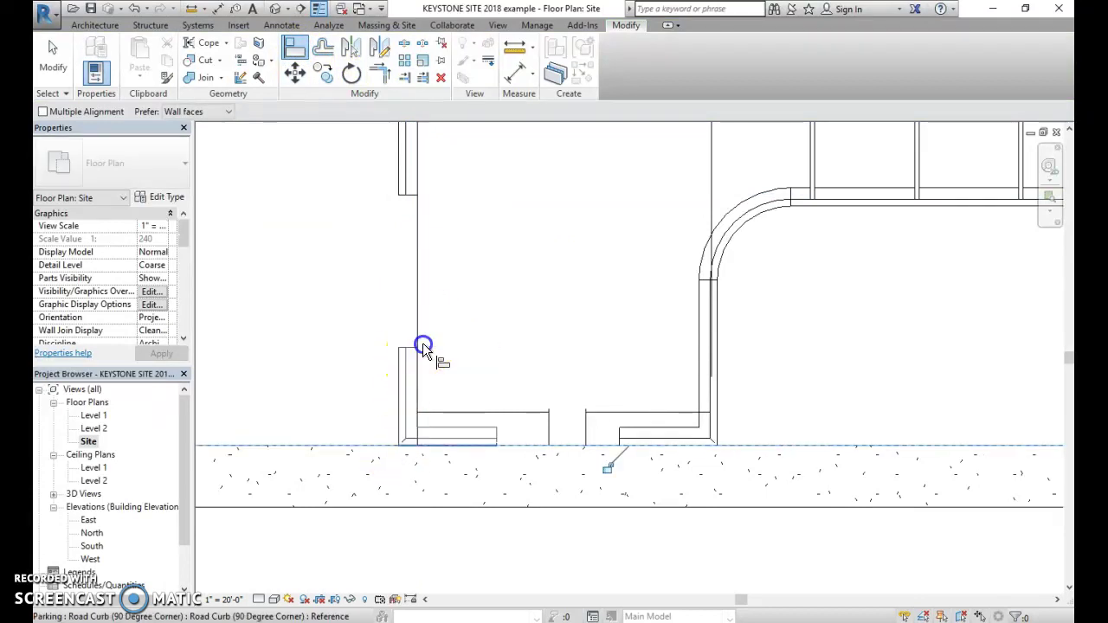
{"action": "left_click", "coordinate": [539, 445]}
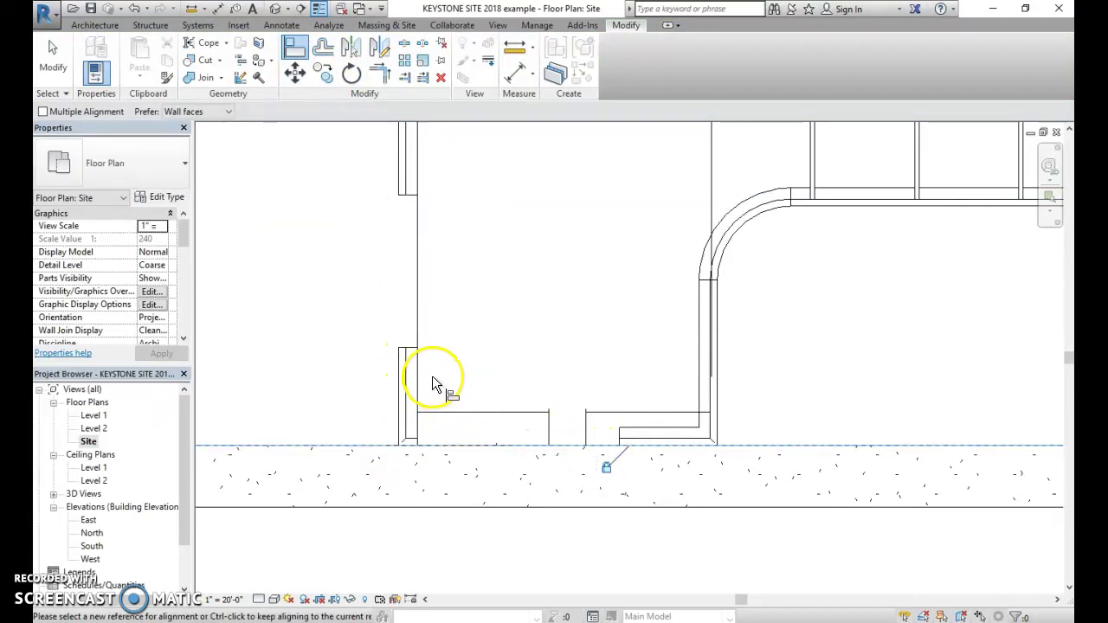
Extend the left corner curb's leg up to the end of the curb above it, setting Curb Length 2 to about 20' 5"
{"action": "key", "text": "Escape"}
{"action": "left_click", "coordinate": [413, 376]}
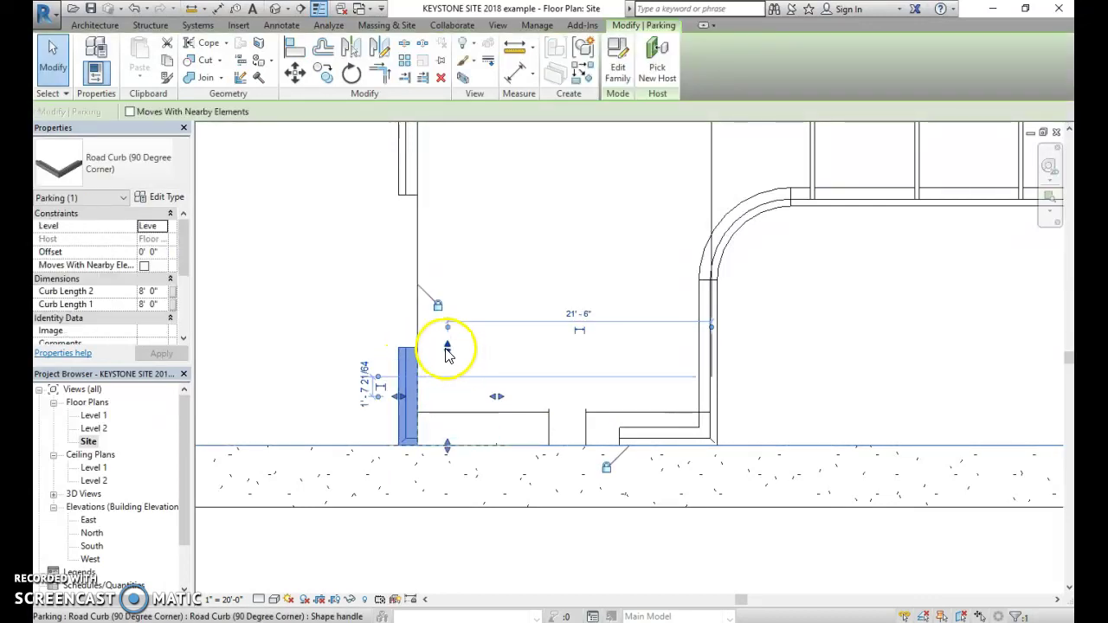
{"action": "left_click_drag", "start_coordinate": [447, 347], "coordinate": [454, 197]}
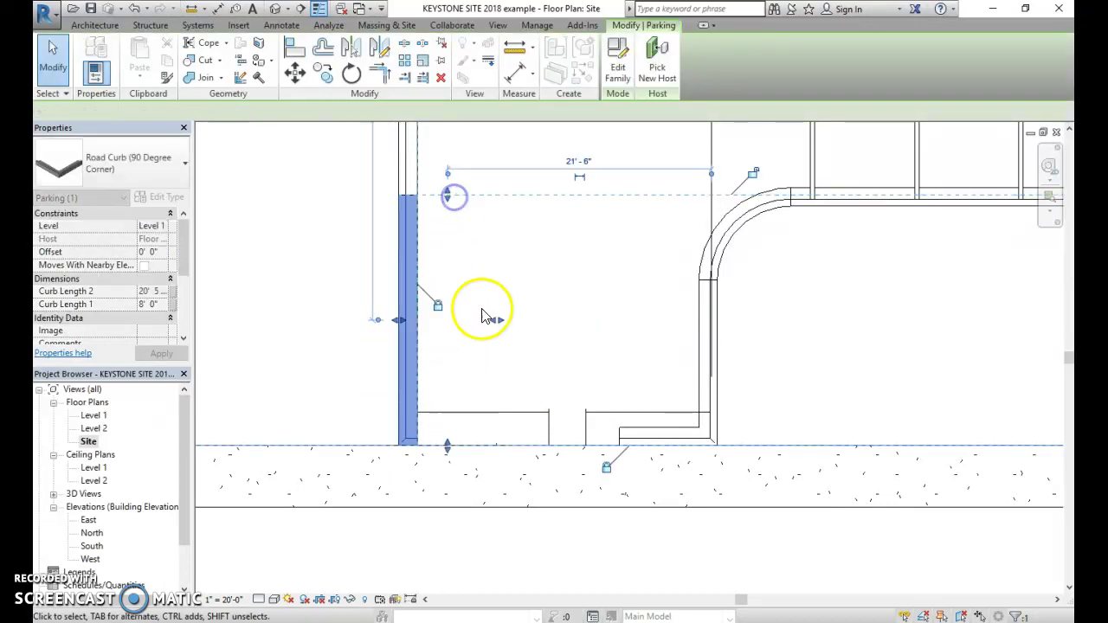
{"action": "left_click", "coordinate": [525, 360]}
Shorten the sidewalk ramp curb at its left end, clear of the corner curb, to a Curb Length of about 24' 2"
{"action": "left_click", "coordinate": [549, 435]}
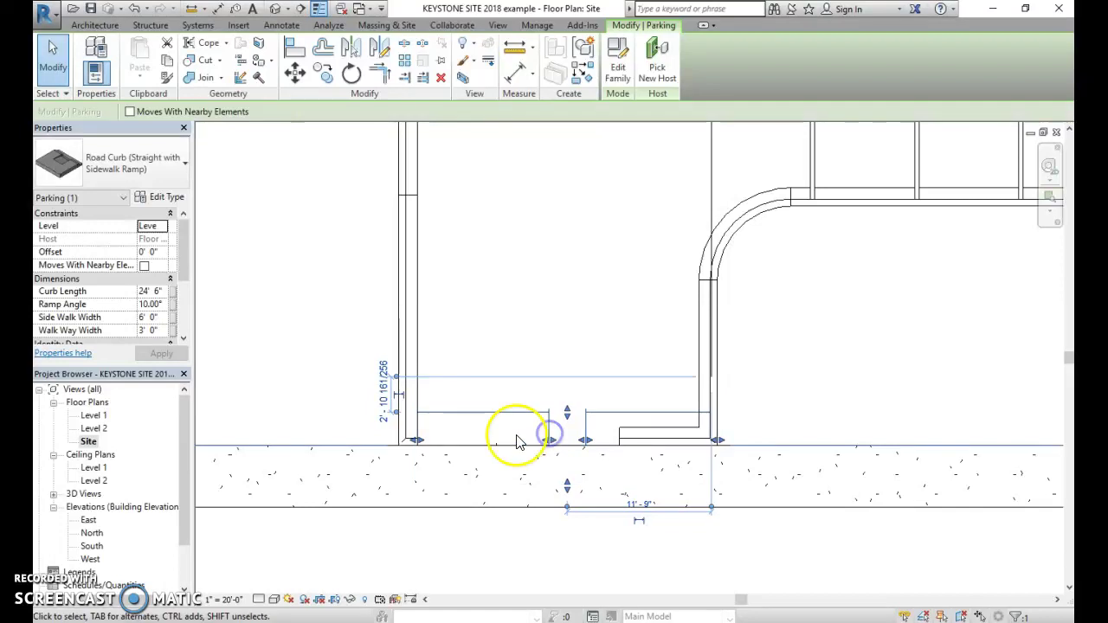
{"action": "middle_click_drag", "start_coordinate": [514, 440], "coordinate": [489, 442]}
{"action": "scroll", "coordinate": [383, 438], "scroll_direction": "up", "scroll_amount": 4}
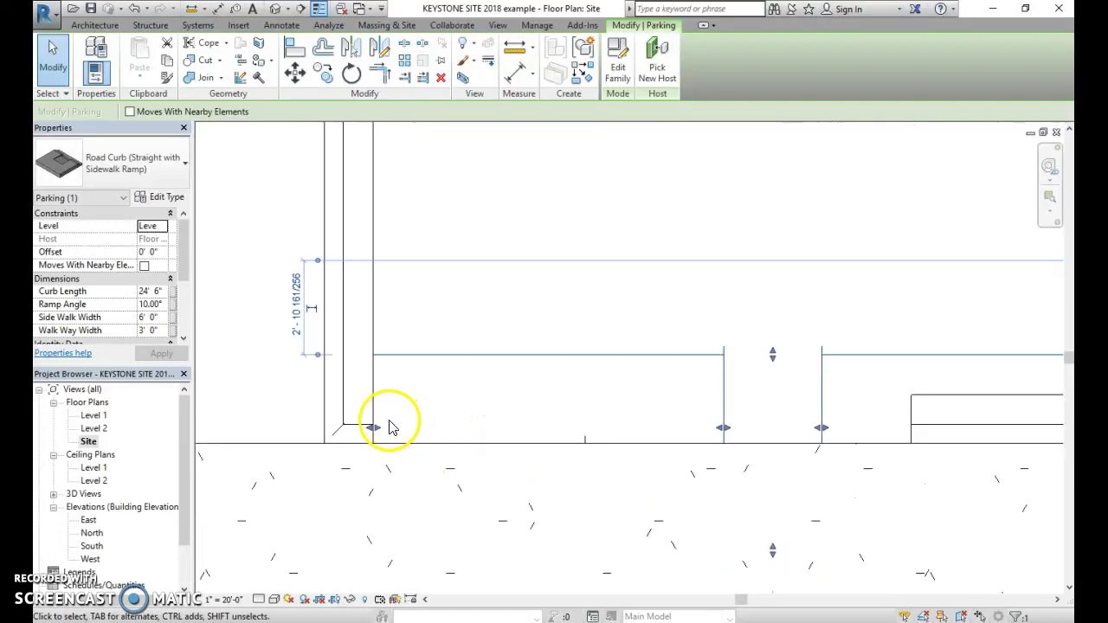
{"action": "left_click_drag", "start_coordinate": [382, 433], "coordinate": [384, 425]}
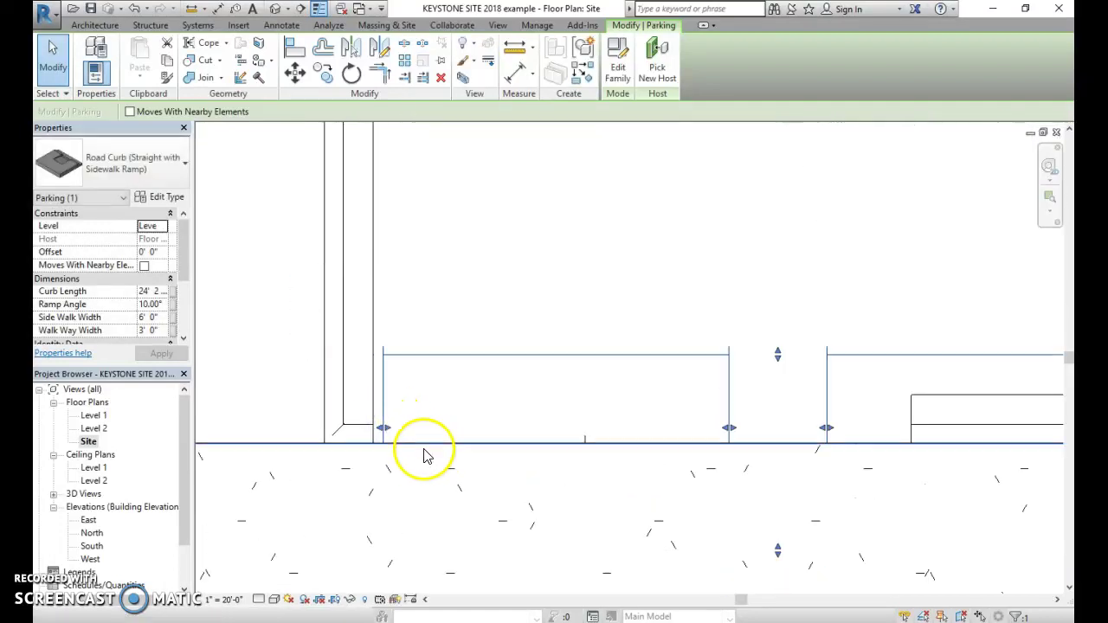
{"action": "left_click", "coordinate": [288, 316]}
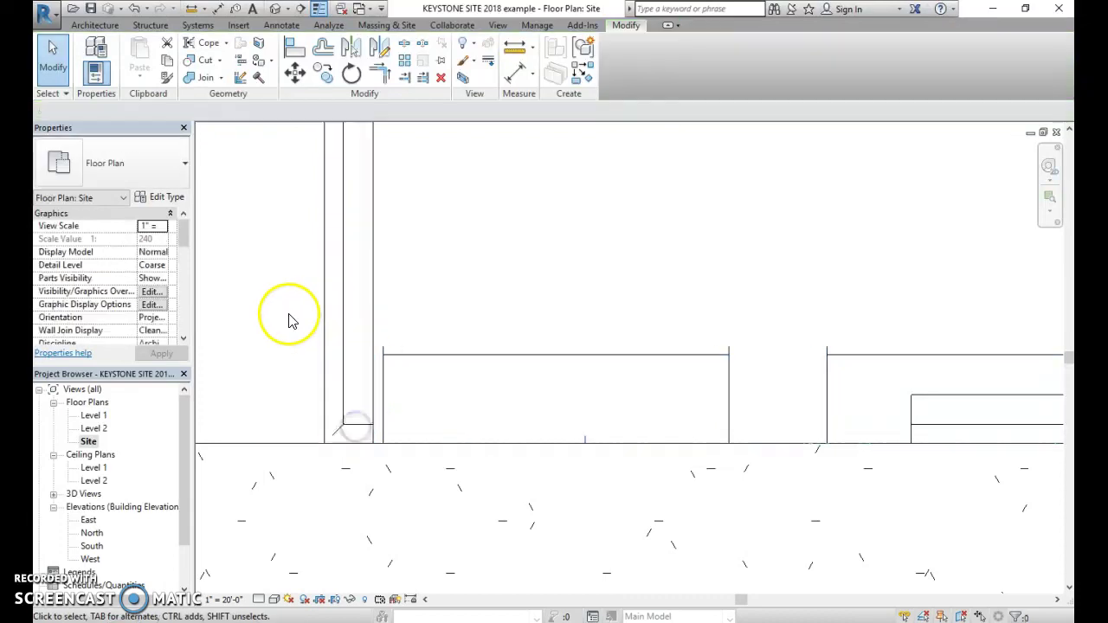
Temporarily hide the STREET floor in the Site plan
{"action": "left_click", "coordinate": [373, 286]}
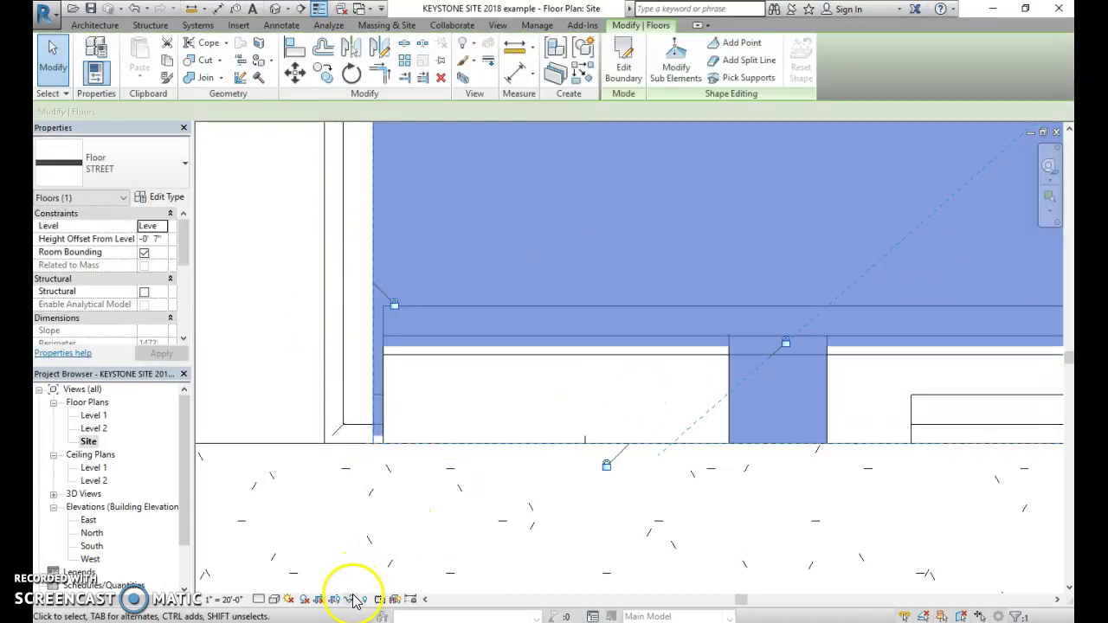
{"action": "left_click", "coordinate": [350, 597]}
{"action": "left_click", "coordinate": [367, 566]}
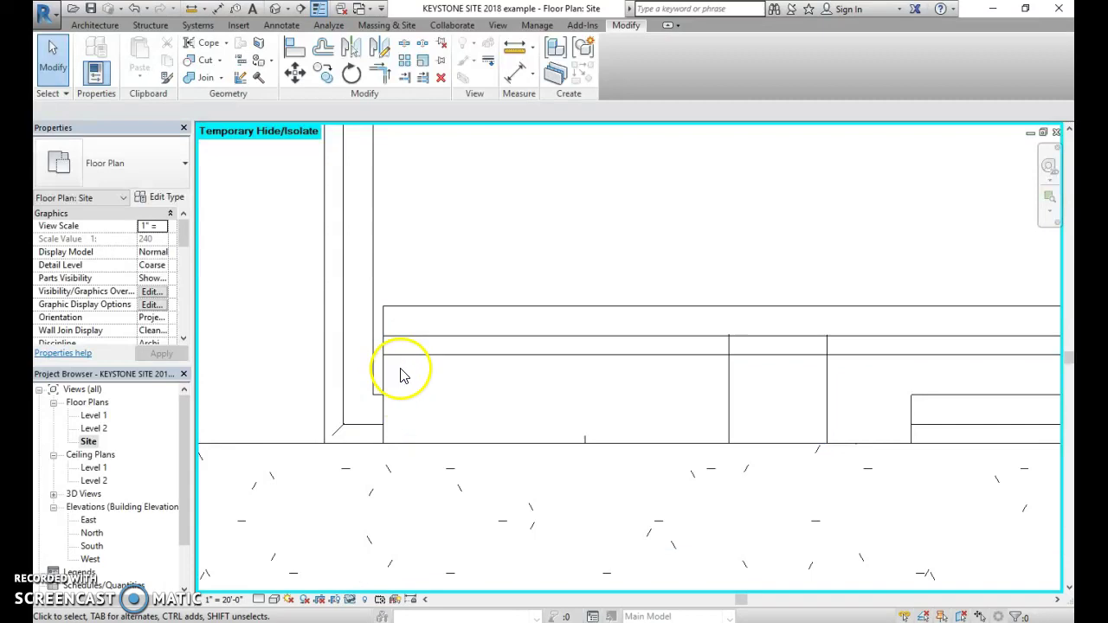
Shorten the right corner curb's leg along the sidewalk so it stops near the inner face of its vertical leg
{"action": "scroll", "coordinate": [593, 403], "scroll_direction": "down", "scroll_amount": 3}
{"action": "left_click", "coordinate": [720, 405]}
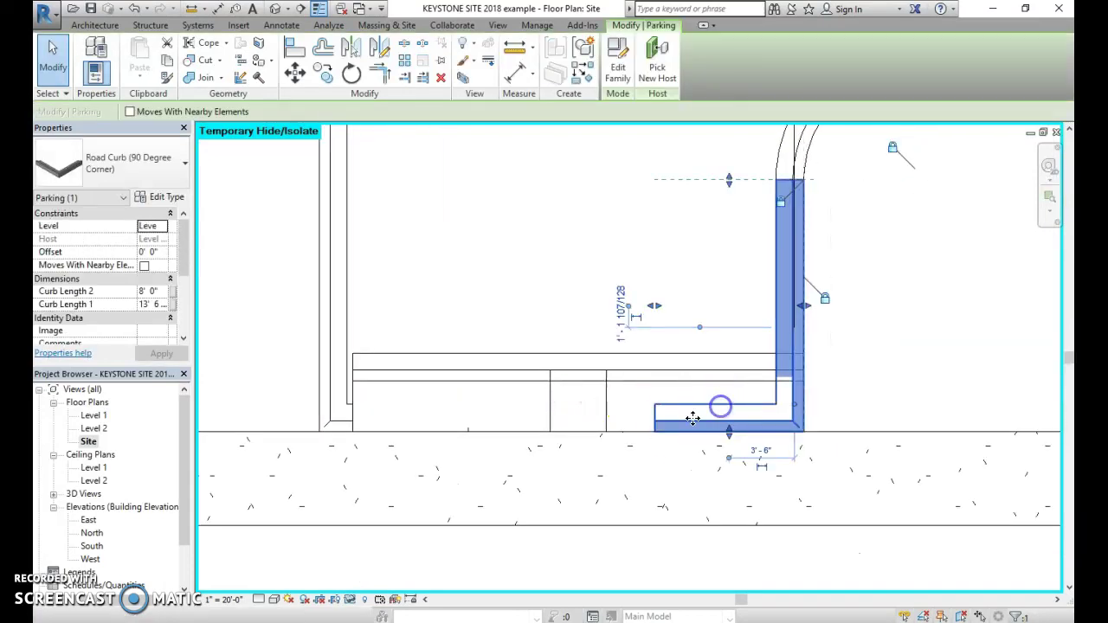
{"action": "left_click_drag", "start_coordinate": [658, 307], "coordinate": [771, 329]}
{"action": "left_click", "coordinate": [638, 291]}
Widen the sidewalk ramp's walkway toward both corner curbs, setting Walk Way Width to about 22' 2"
{"action": "left_click", "coordinate": [610, 412]}
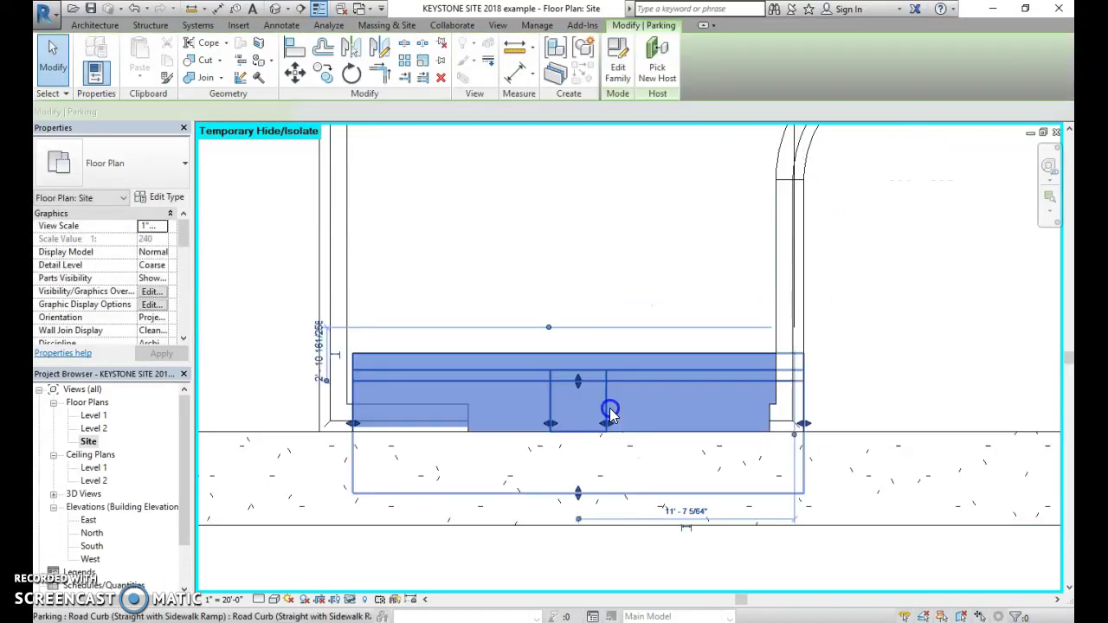
{"action": "left_click_drag", "start_coordinate": [549, 428], "coordinate": [454, 421]}
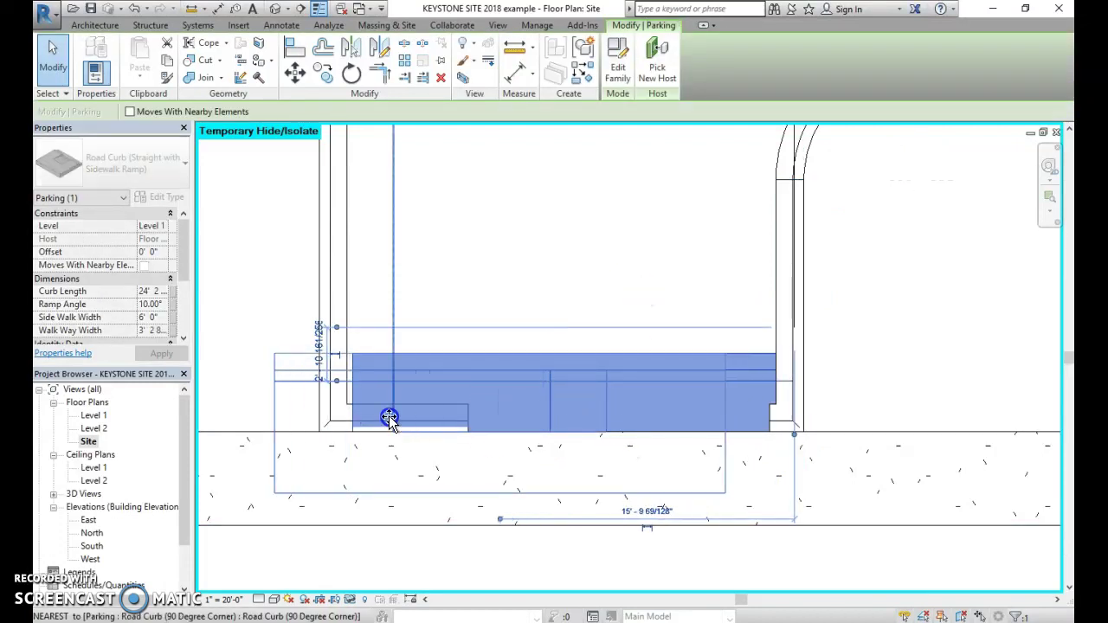
{"action": "left_click_drag", "start_coordinate": [346, 409], "coordinate": [347, 409]}
{"action": "left_click", "coordinate": [426, 427]}
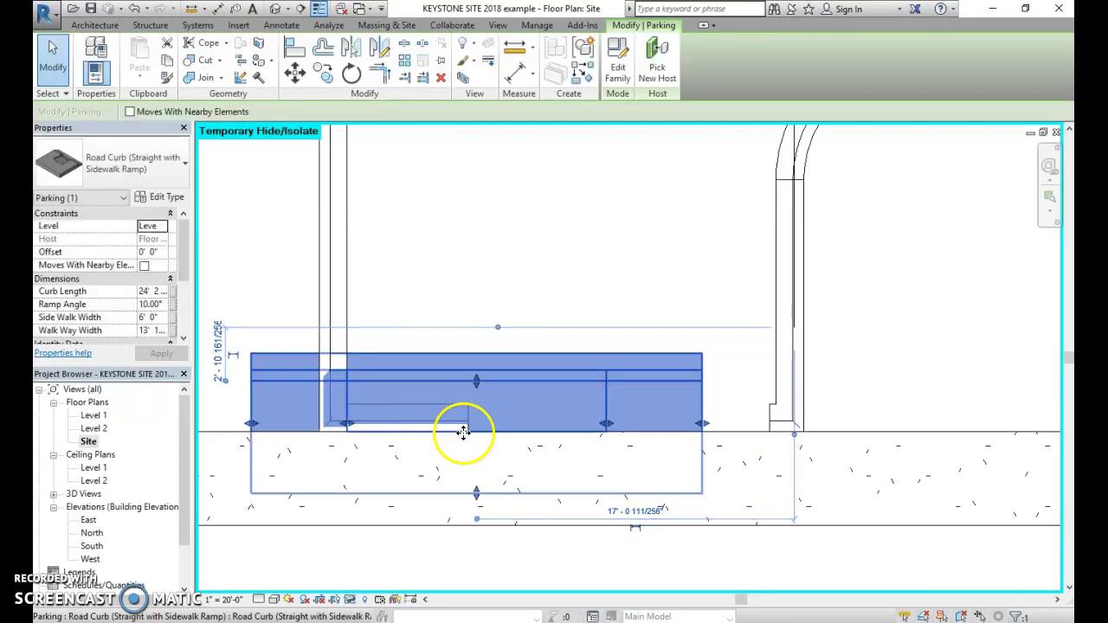
{"action": "left_click_drag", "start_coordinate": [613, 427], "coordinate": [761, 427]}
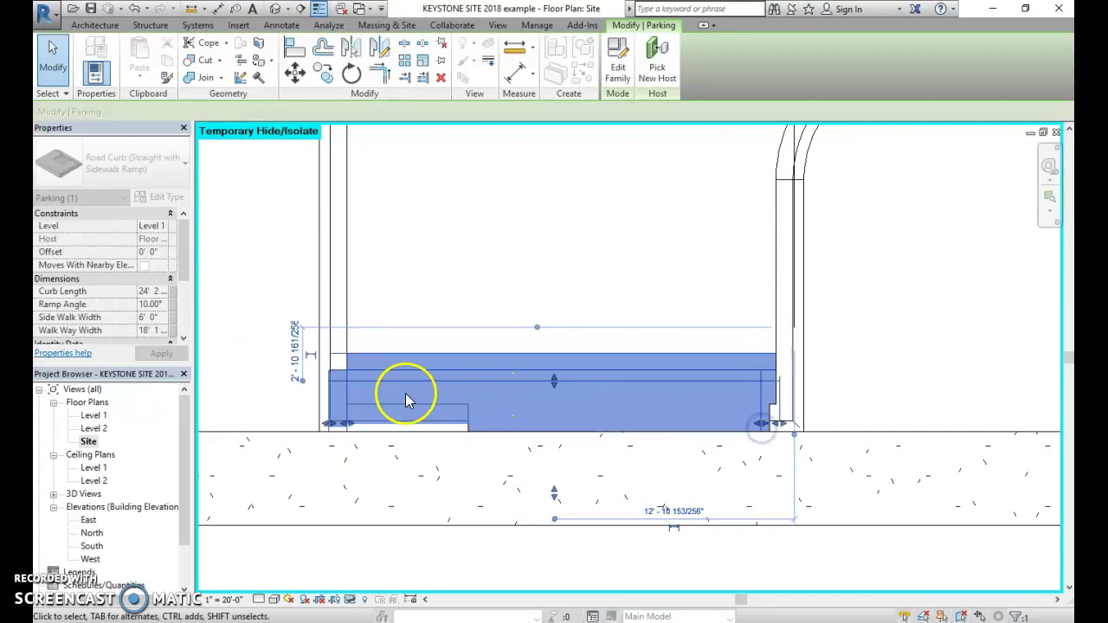
{"action": "scroll", "coordinate": [586, 389], "scroll_direction": "up", "scroll_amount": 1}
{"action": "scroll", "coordinate": [749, 424], "scroll_direction": "down", "scroll_amount": 1}
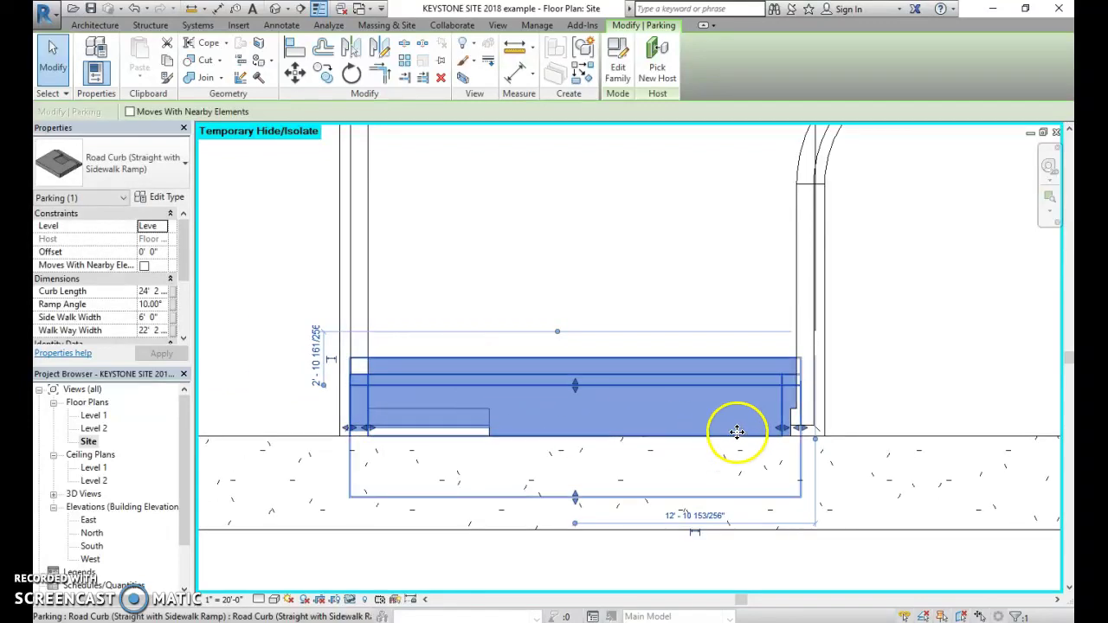
Refine both ends of the ramp's walkway opening to meet the edges of the left and right corner curbs
{"action": "scroll", "coordinate": [810, 412], "scroll_direction": "up", "scroll_amount": 2}
{"action": "left_click_drag", "start_coordinate": [769, 436], "coordinate": [783, 439]}
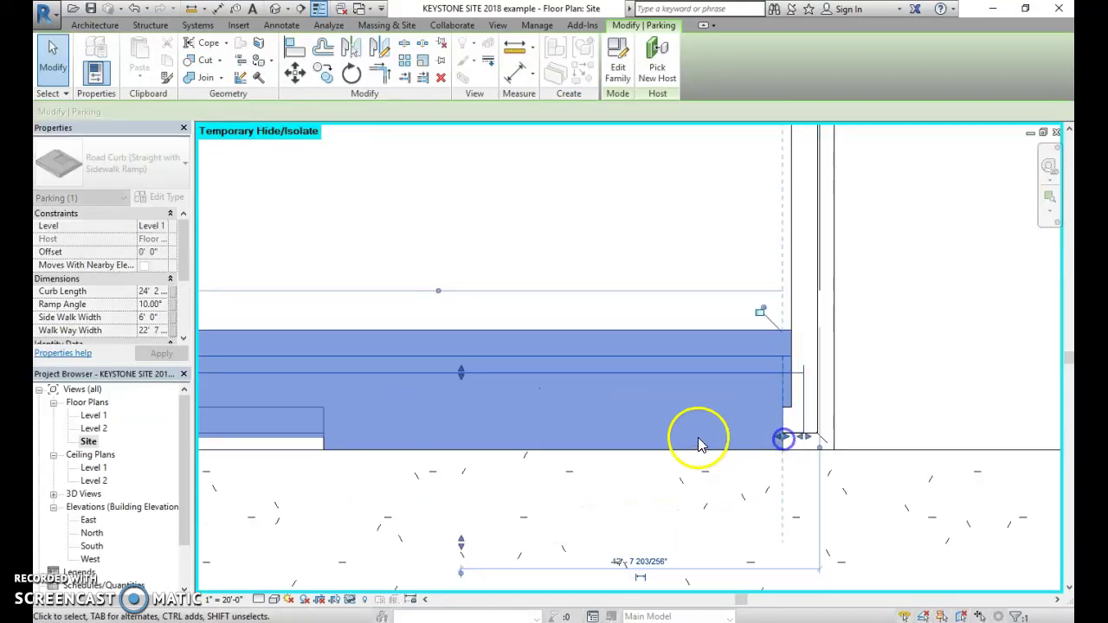
{"action": "scroll", "coordinate": [629, 379], "scroll_direction": "down", "scroll_amount": 2}
{"action": "middle_click_drag", "start_coordinate": [620, 374], "coordinate": [708, 381]}
{"action": "scroll", "coordinate": [445, 402], "scroll_direction": "up", "scroll_amount": 2}
{"action": "scroll", "coordinate": [463, 433], "scroll_direction": "up", "scroll_amount": 4}
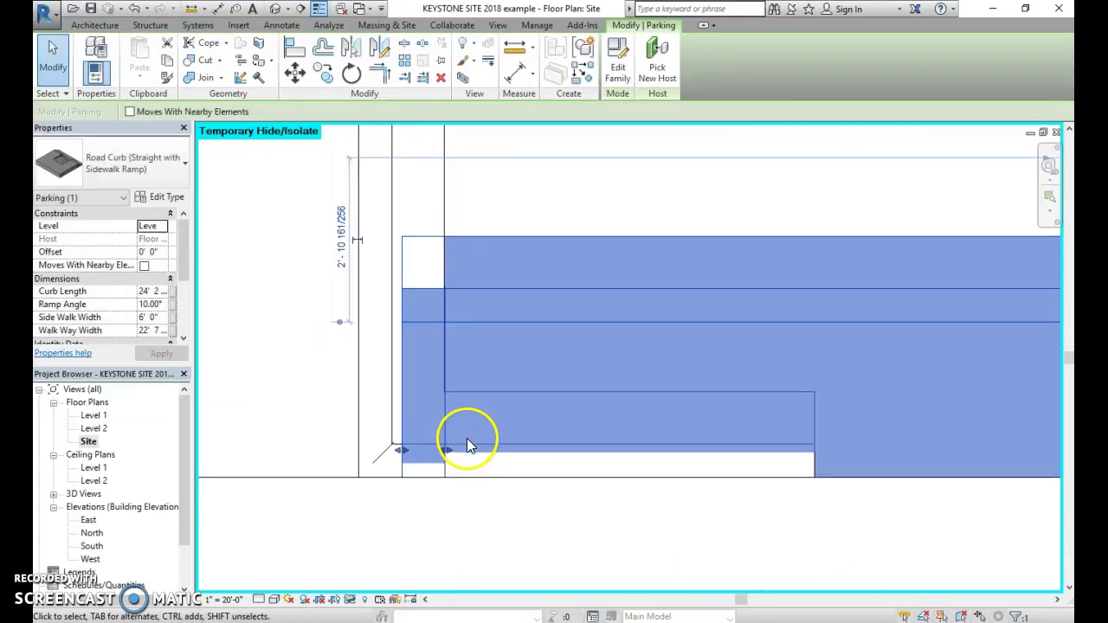
{"action": "scroll", "coordinate": [437, 454], "scroll_direction": "up", "scroll_amount": 2}
{"action": "mouse_move", "coordinate": [441, 459]}
{"action": "left_mouse_down"}
{"action": "mouse_move", "coordinate": [490, 460]}
{"action": "mouse_move", "coordinate": [441, 455]}
{"action": "left_mouse_up"}
{"action": "scroll", "coordinate": [502, 445], "scroll_direction": "down", "scroll_amount": 7}
{"action": "middle_click_drag", "start_coordinate": [704, 440], "coordinate": [484, 347]}
{"action": "scroll", "coordinate": [485, 347], "scroll_direction": "down", "scroll_amount": 1}
{"action": "left_click", "coordinate": [692, 205]}
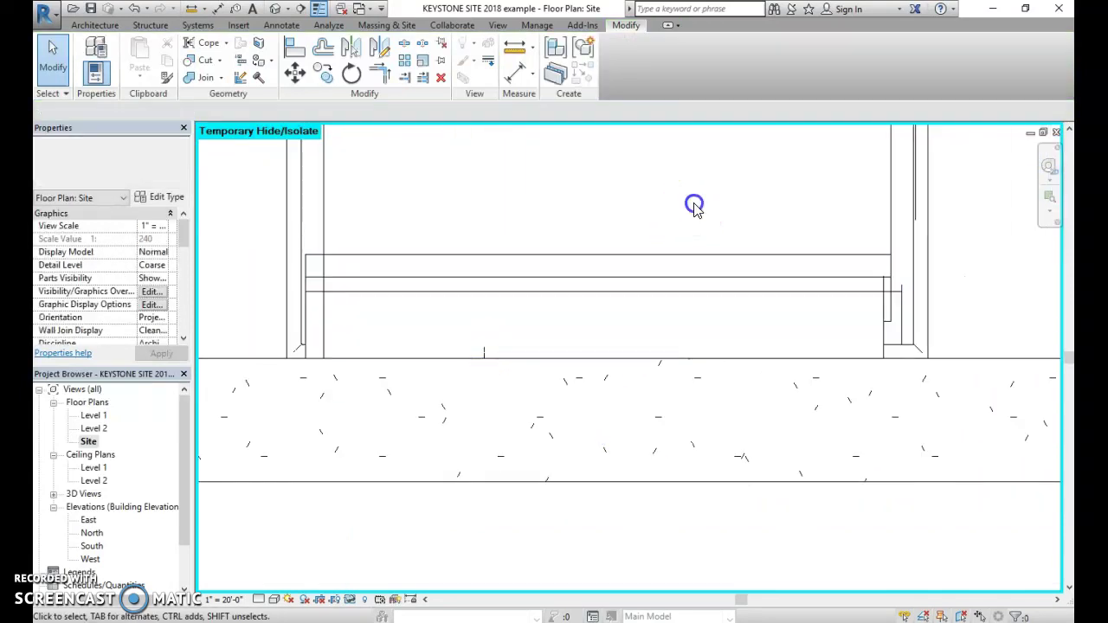
Extend the ramp curb to the sidewalk's outer edge, setting Side Walk Width to about 7' 8"
{"action": "left_click", "coordinate": [686, 277]}
{"action": "left_click_drag", "start_coordinate": [604, 450], "coordinate": [606, 477]}
{"action": "left_click", "coordinate": [578, 538]}
{"action": "left_click", "coordinate": [606, 286]}
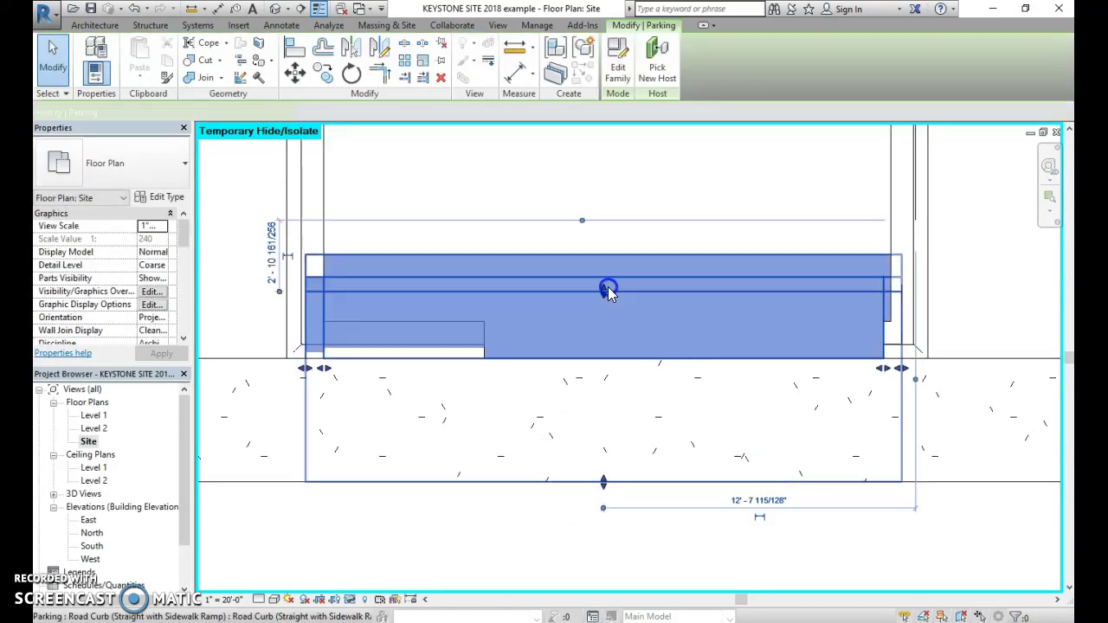
{"action": "scroll", "coordinate": [506, 474], "scroll_direction": "down", "scroll_amount": 1}
{"action": "left_click", "coordinate": [494, 522]}
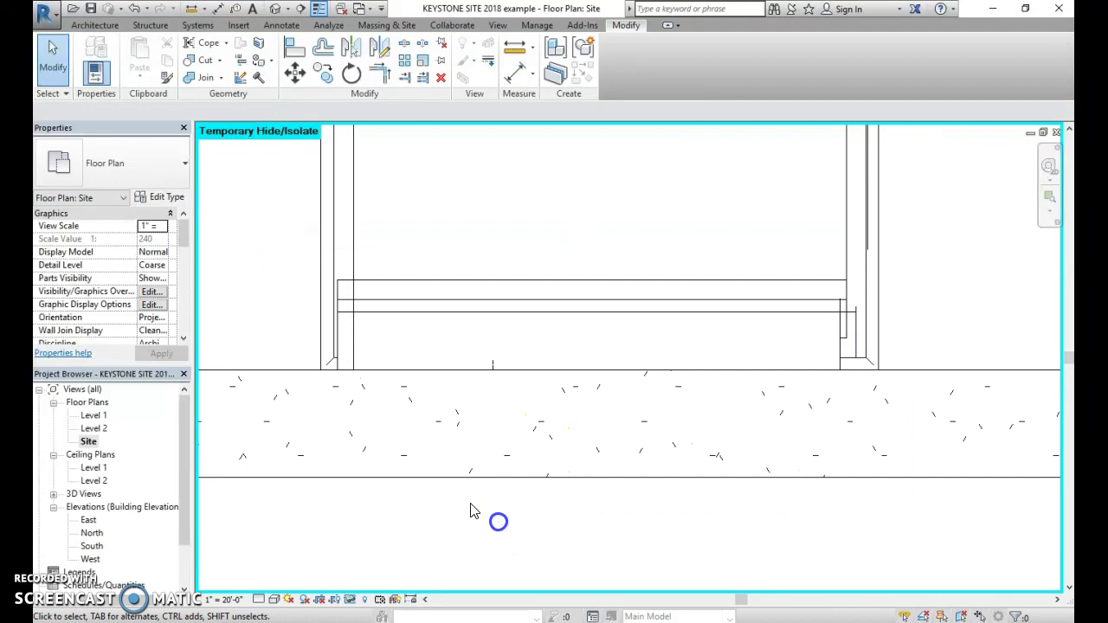
Adjust the ramp's right side against the corner curb, setting Walk Way Width to about 23' 0"
{"action": "middle_click_drag", "start_coordinate": [396, 450], "coordinate": [668, 379]}
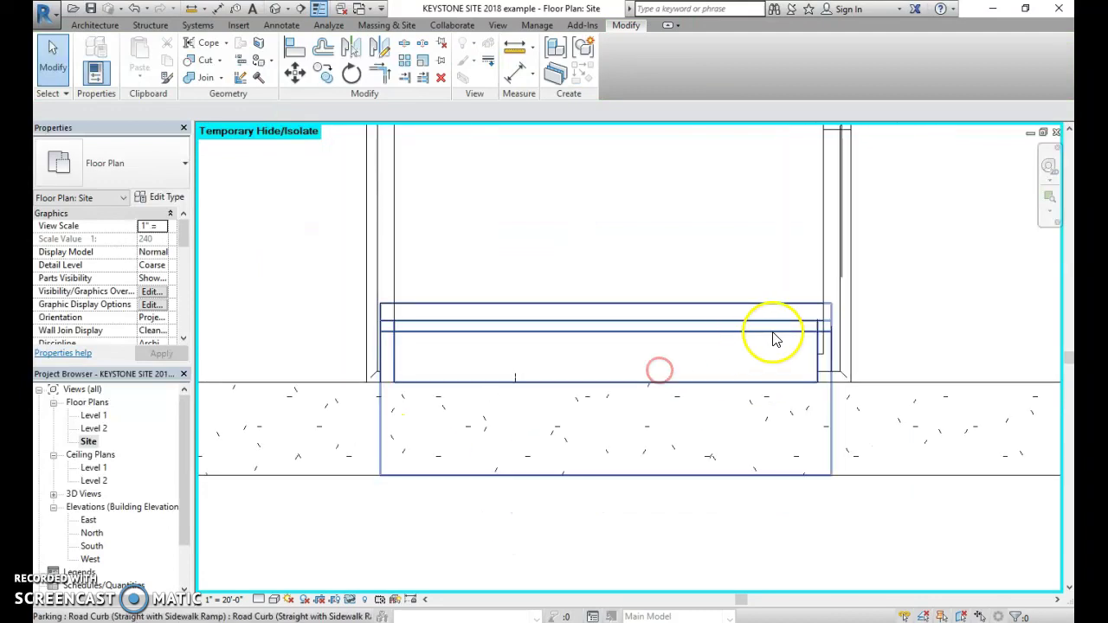
{"action": "scroll", "coordinate": [815, 354], "scroll_direction": "up", "scroll_amount": 2}
{"action": "left_click", "coordinate": [813, 329]}
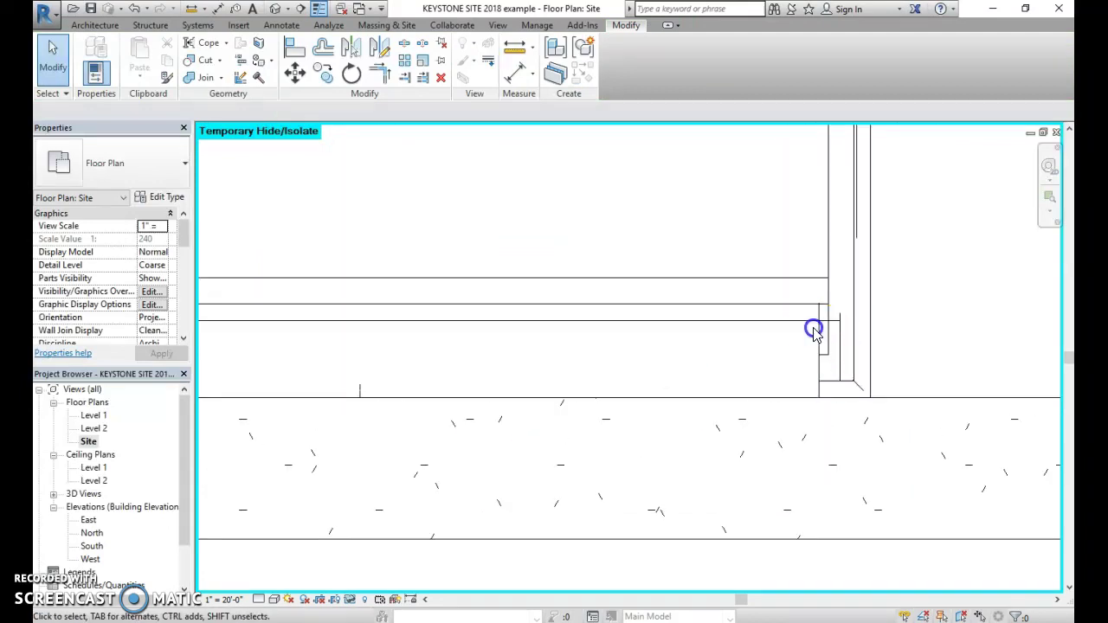
{"action": "left_click", "coordinate": [768, 279]}
{"action": "scroll", "coordinate": [826, 411], "scroll_direction": "up", "scroll_amount": 1}
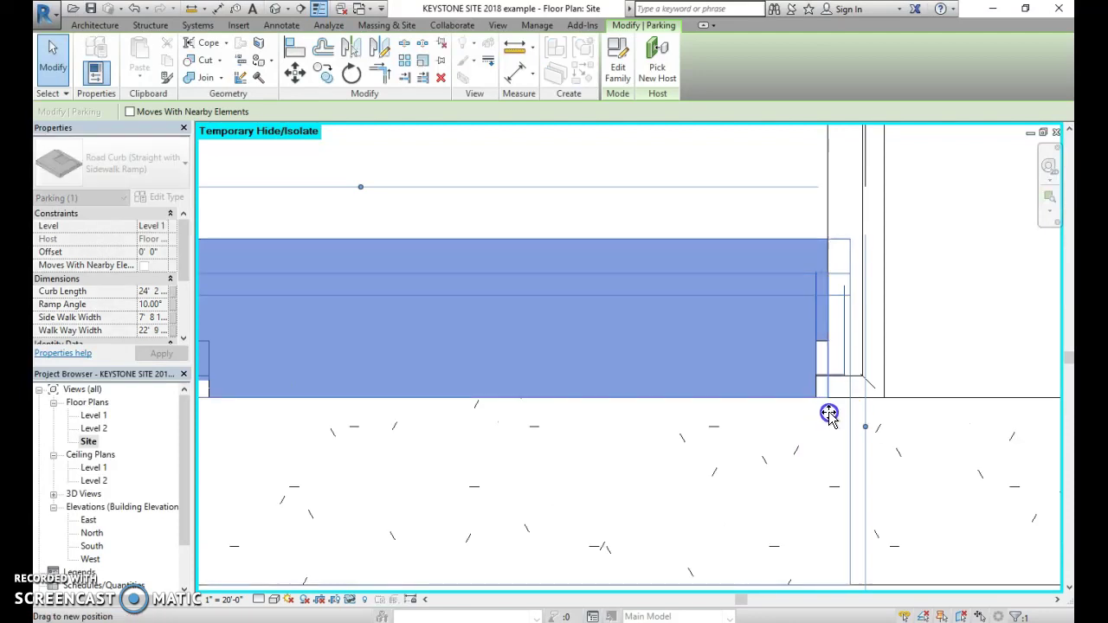
{"action": "left_click_drag", "start_coordinate": [829, 413], "coordinate": [828, 413]}
{"action": "scroll", "coordinate": [707, 193], "scroll_direction": "down", "scroll_amount": 3}
{"action": "middle_click_drag", "start_coordinate": [705, 189], "coordinate": [805, 260]}
{"action": "scroll", "coordinate": [536, 398], "scroll_direction": "up", "scroll_amount": 1}
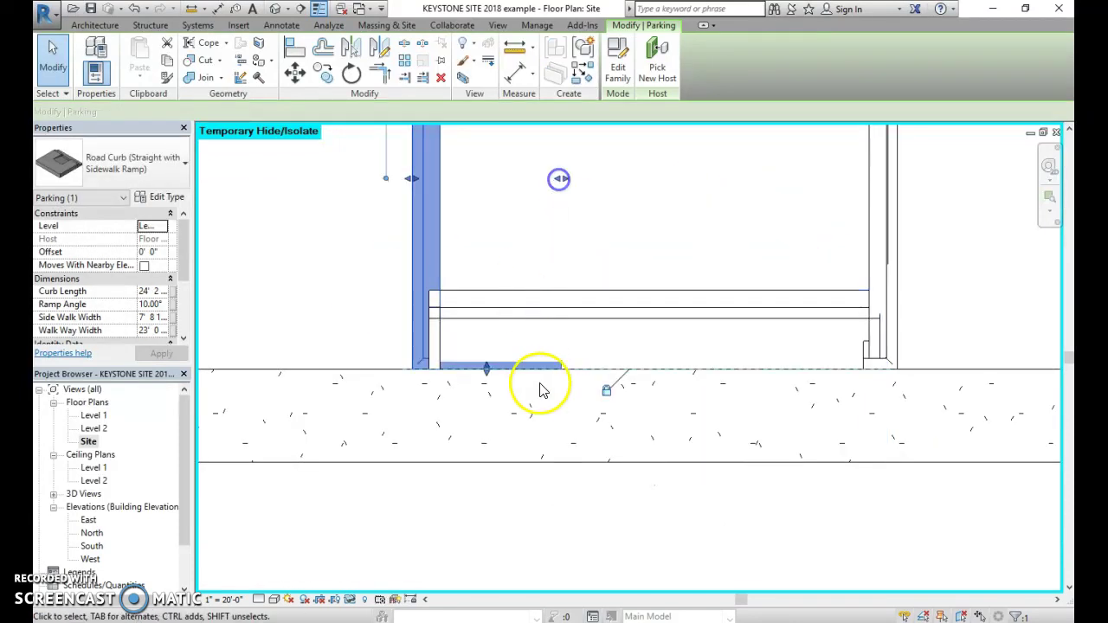
In the SIDEWALK floor's boundary, draw a line across the sidewalk at the ramp's left edge and split both long edges there
{"action": "left_click", "coordinate": [363, 368]}
{"action": "left_click", "coordinate": [622, 51]}
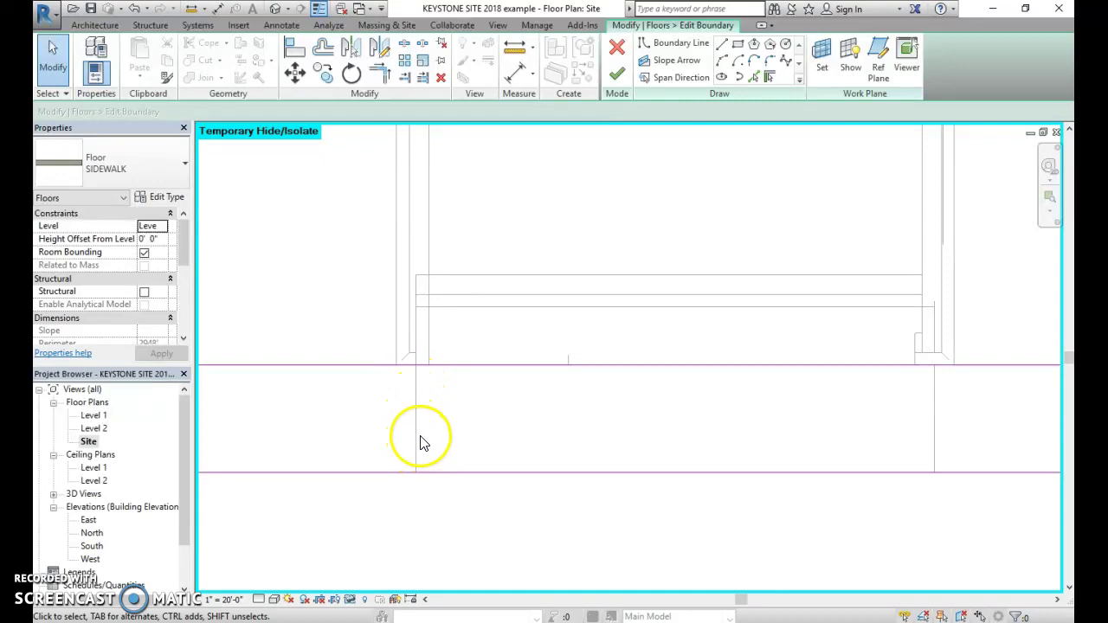
{"action": "left_click", "coordinate": [655, 48]}
{"action": "left_click", "coordinate": [415, 365]}
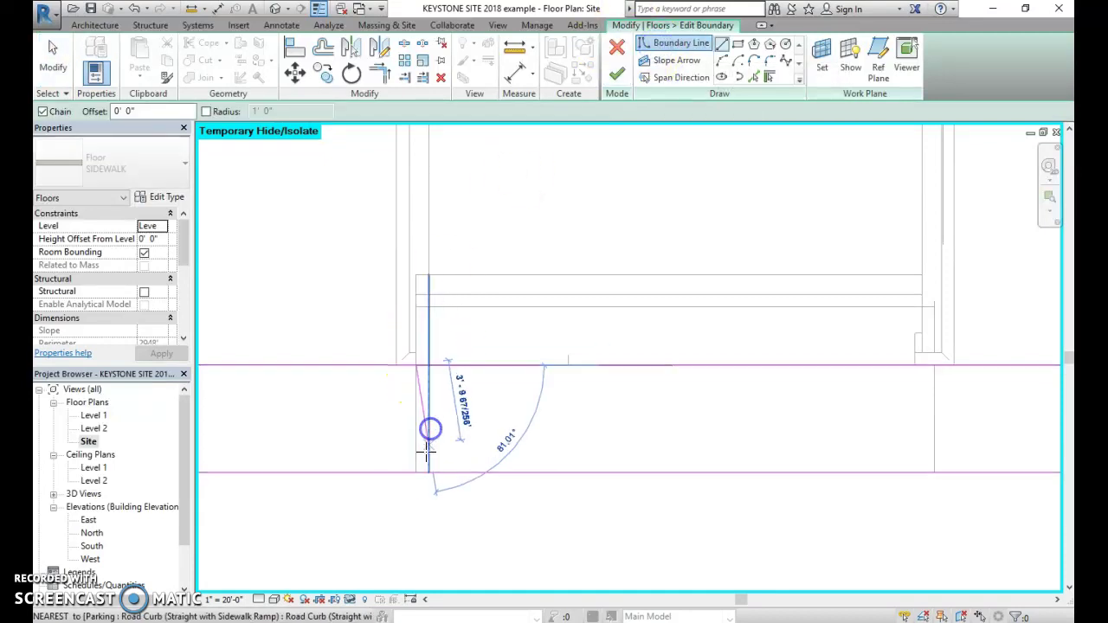
{"action": "left_click", "coordinate": [414, 470]}
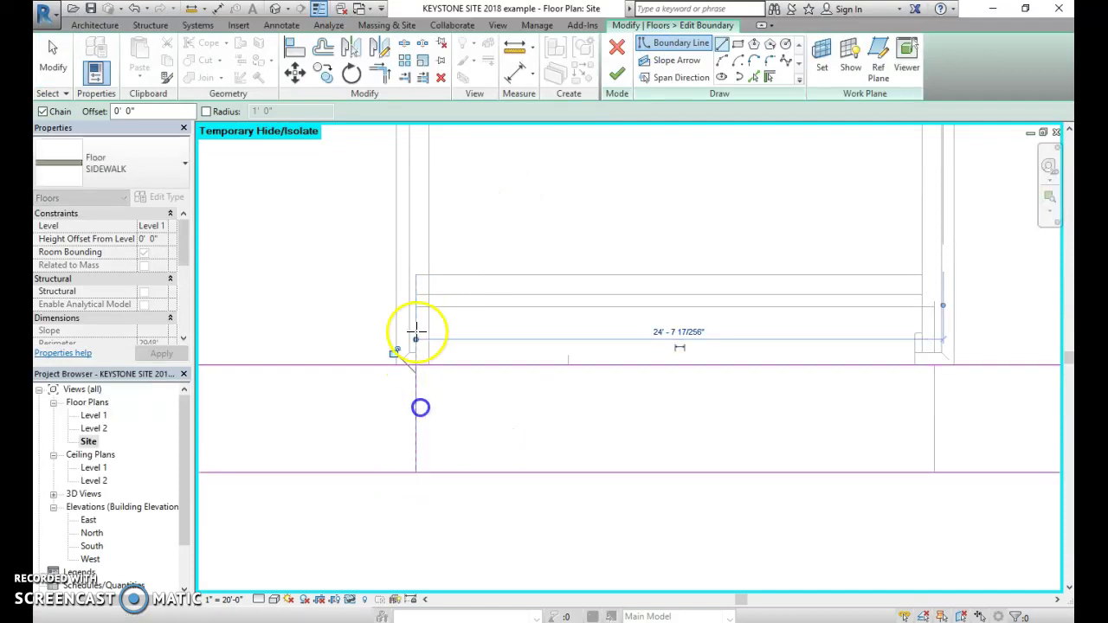
{"action": "left_click", "coordinate": [406, 47]}
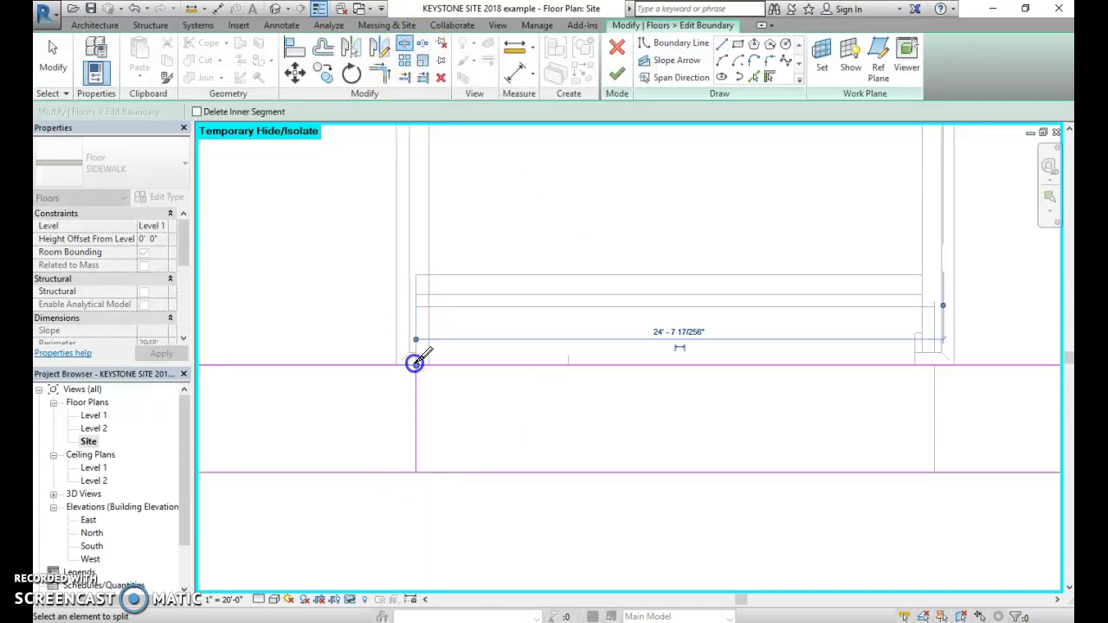
{"action": "left_click", "coordinate": [416, 470]}
Draw a second boundary line across the sidewalk at the ramp's right edge and split both long edges at its ends
{"action": "middle_click_drag", "start_coordinate": [732, 438], "coordinate": [503, 404]}
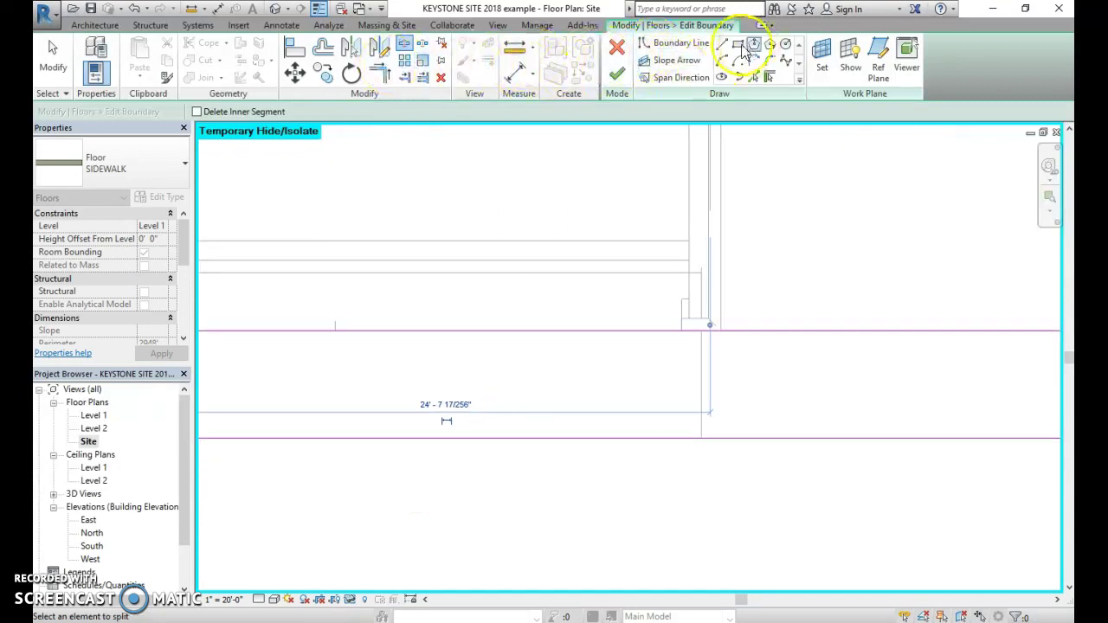
{"action": "left_click", "coordinate": [721, 44]}
{"action": "scroll", "coordinate": [699, 329], "scroll_direction": "up", "scroll_amount": 2}
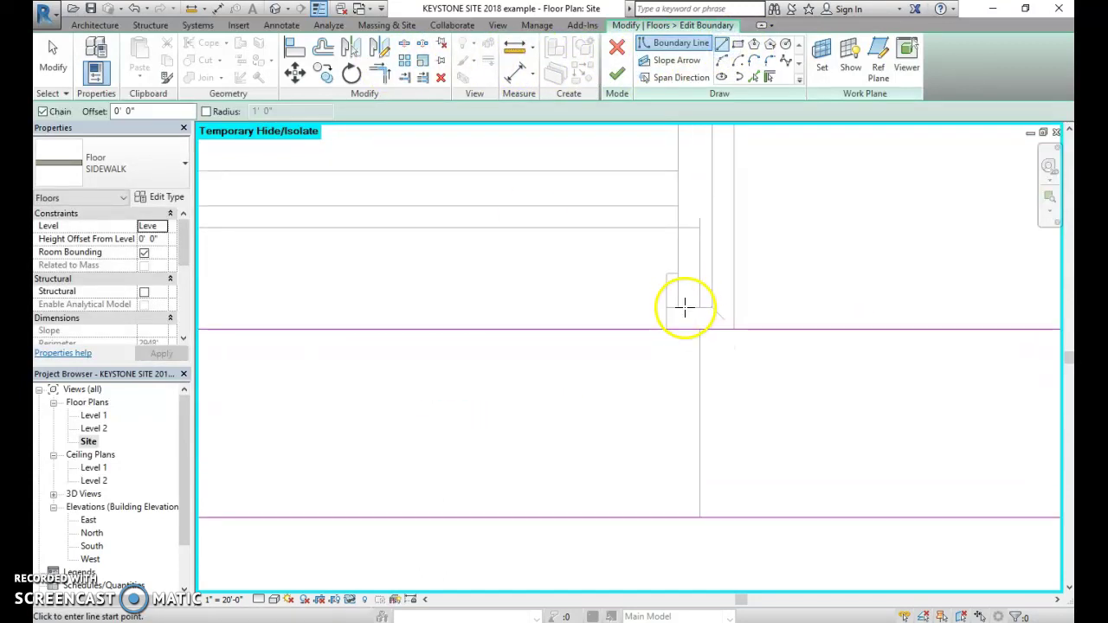
{"action": "left_click", "coordinate": [700, 330]}
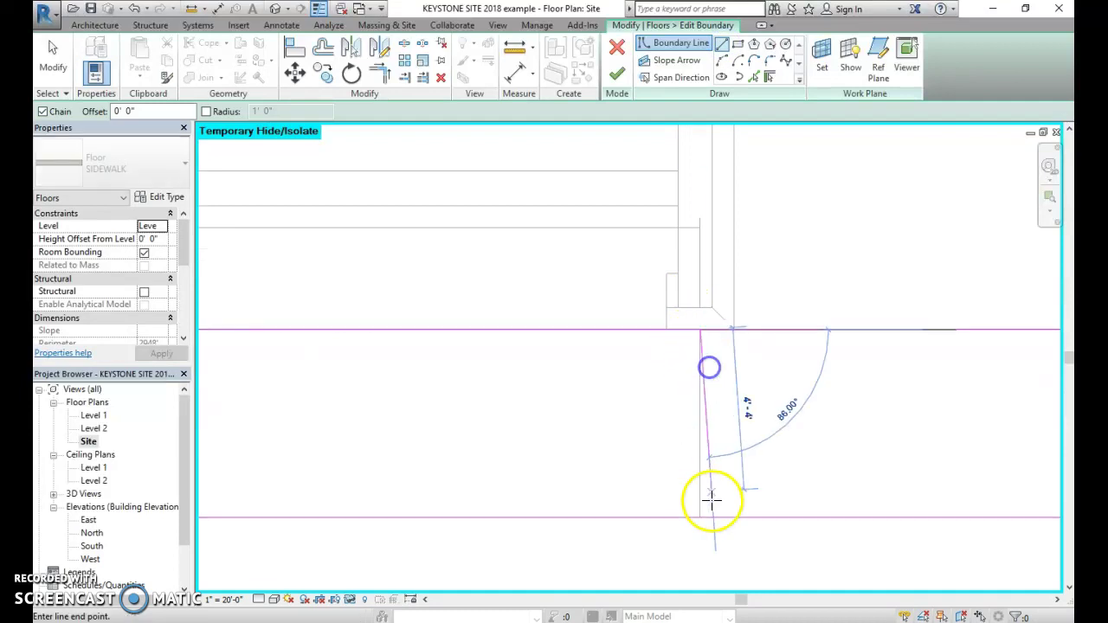
{"action": "left_click", "coordinate": [699, 519]}
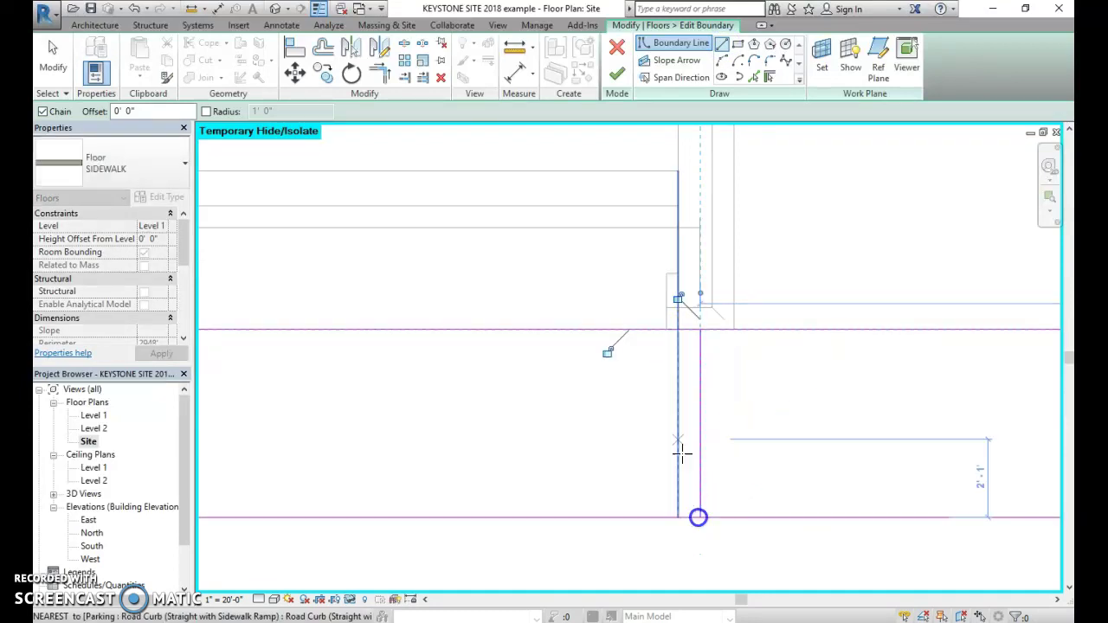
{"action": "key", "text": "Escape"}
{"action": "left_click", "coordinate": [405, 45]}
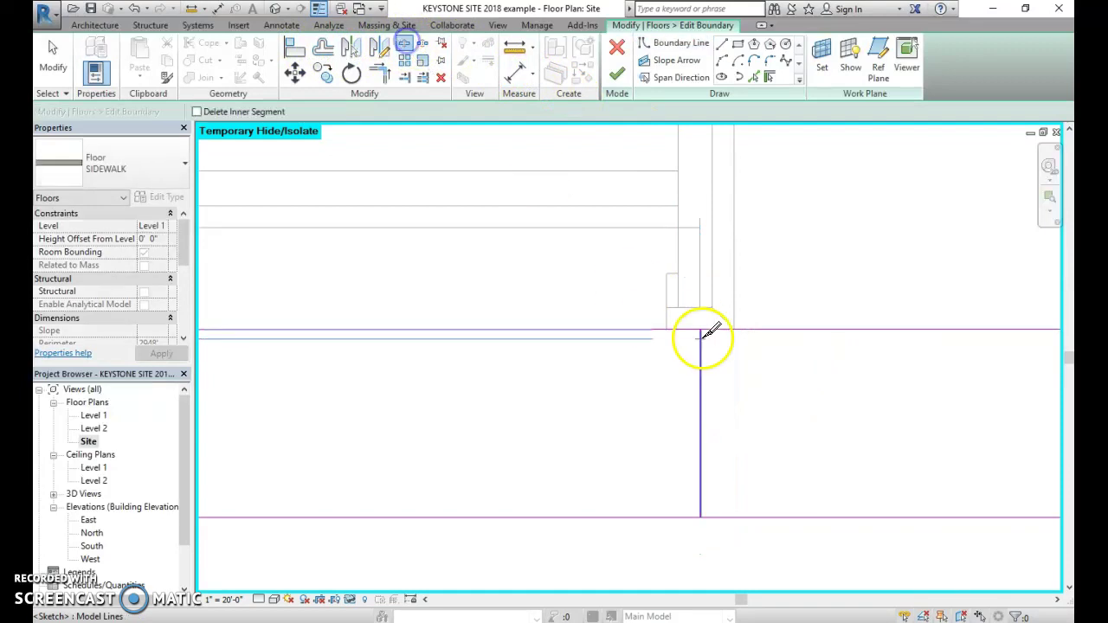
{"action": "left_click", "coordinate": [700, 330]}
{"action": "left_click", "coordinate": [700, 519]}
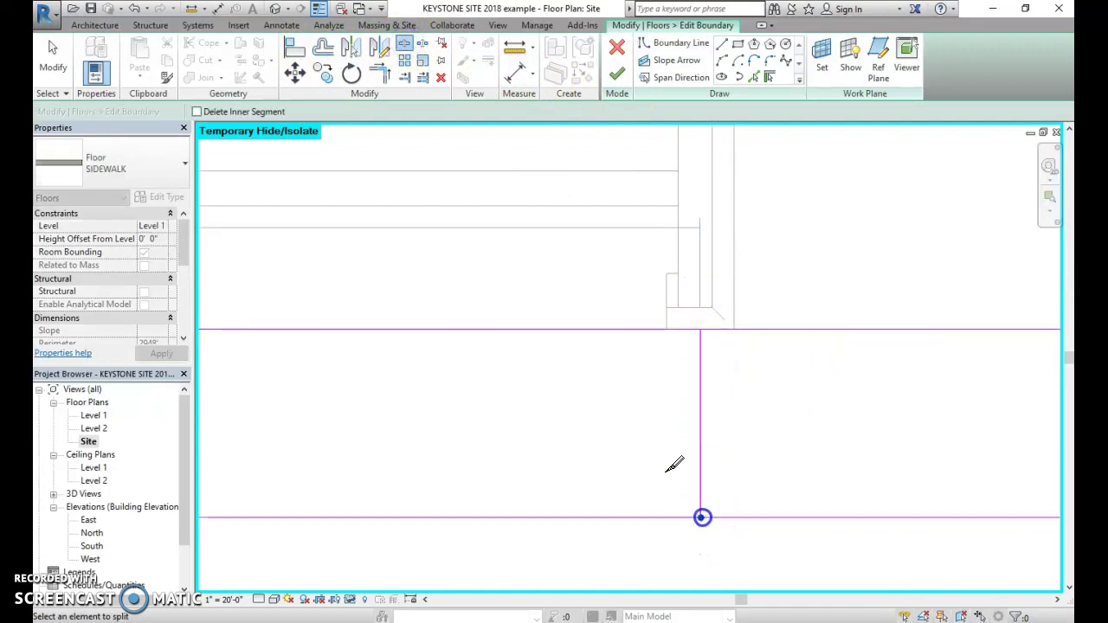
Delete the two sidewalk edge segments between the crossing lines and finish the boundary, leaving an opening for the driveway ramp
{"action": "key", "text": "Escape"}
{"action": "left_click", "coordinate": [604, 336]}
{"action": "key", "text": "Delete"}
{"action": "left_click", "coordinate": [596, 518]}
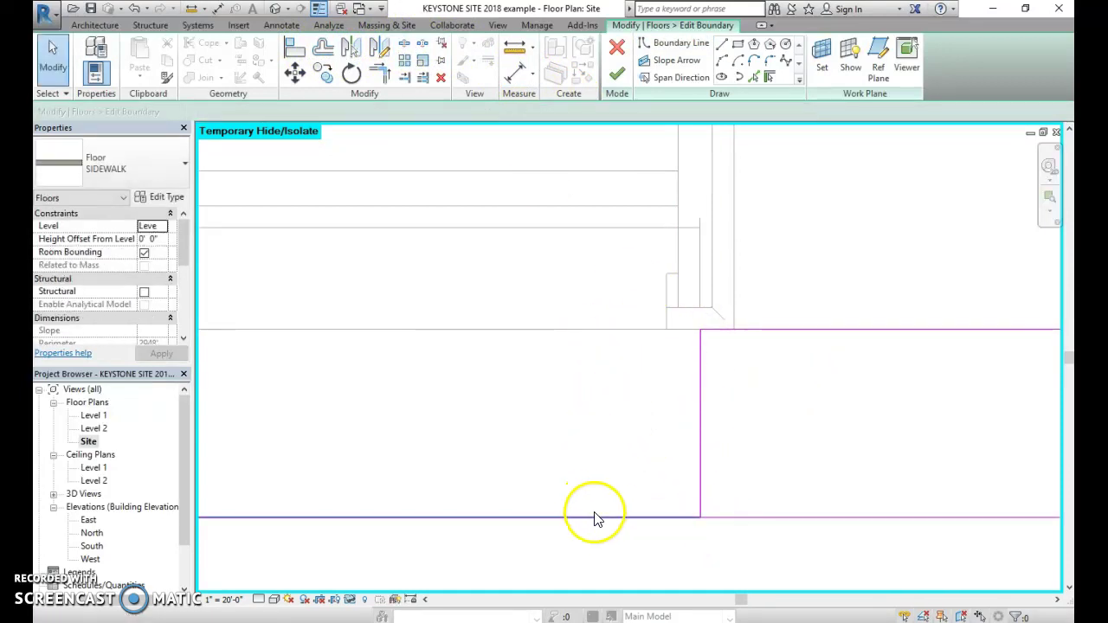
{"action": "key", "text": "Delete"}
{"action": "scroll", "coordinate": [679, 134], "scroll_direction": "down", "scroll_amount": 2}
{"action": "left_click", "coordinate": [624, 78]}
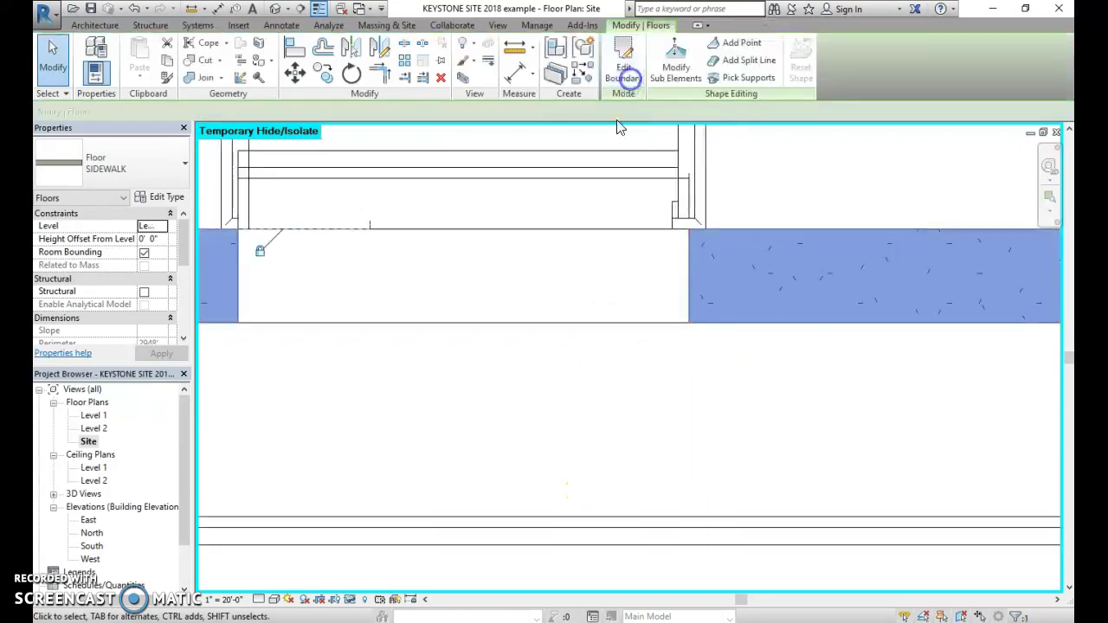
Try to shorten the left corner curb's short leg at the driveway ramp all the way back to the curb's inner edge
{"action": "scroll", "coordinate": [613, 311], "scroll_direction": "down", "scroll_amount": 4}
{"action": "middle_click_drag", "start_coordinate": [621, 313], "coordinate": [741, 369]}
{"action": "scroll", "coordinate": [559, 354], "scroll_direction": "up", "scroll_amount": 3}
{"action": "left_click", "coordinate": [564, 260]}
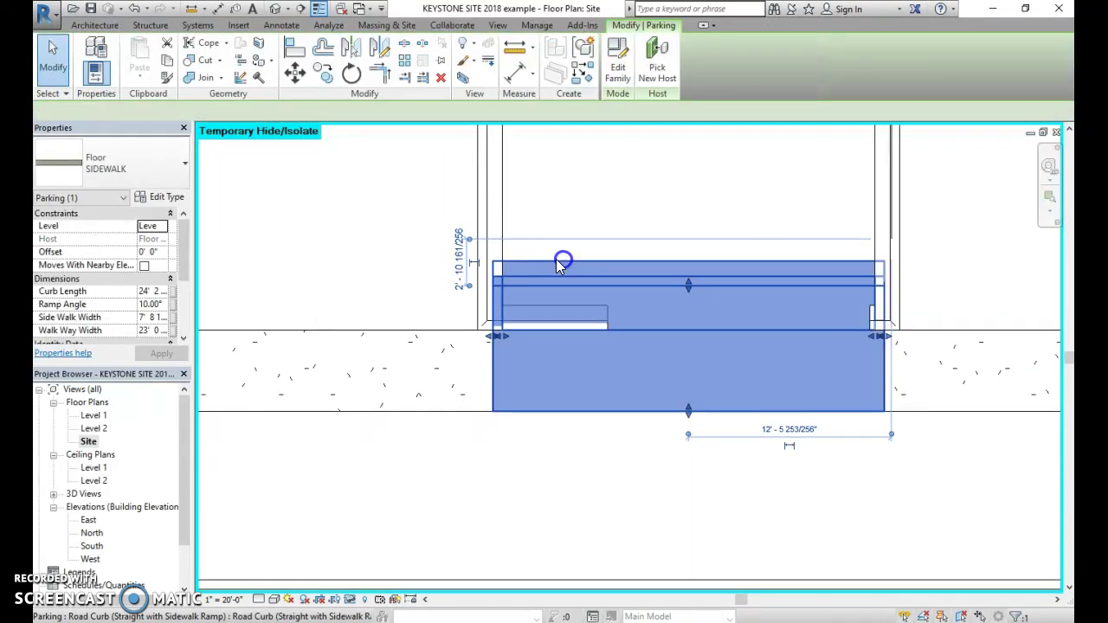
{"action": "scroll", "coordinate": [517, 266], "scroll_direction": "up", "scroll_amount": 2}
{"action": "left_click", "coordinate": [576, 258]}
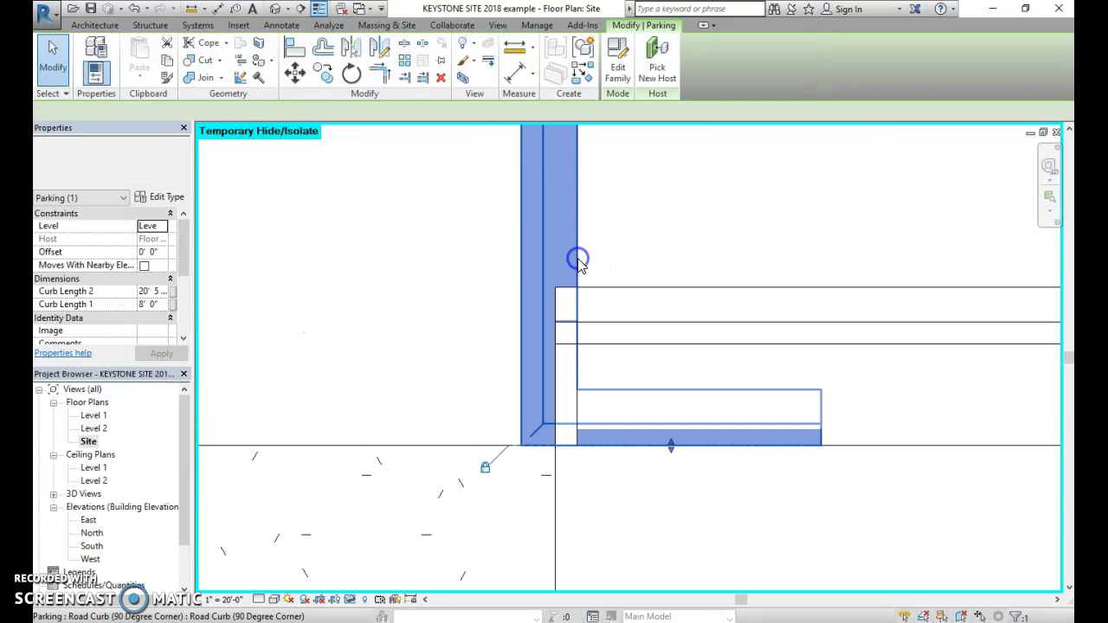
{"action": "scroll", "coordinate": [830, 442], "scroll_direction": "down", "scroll_amount": 3}
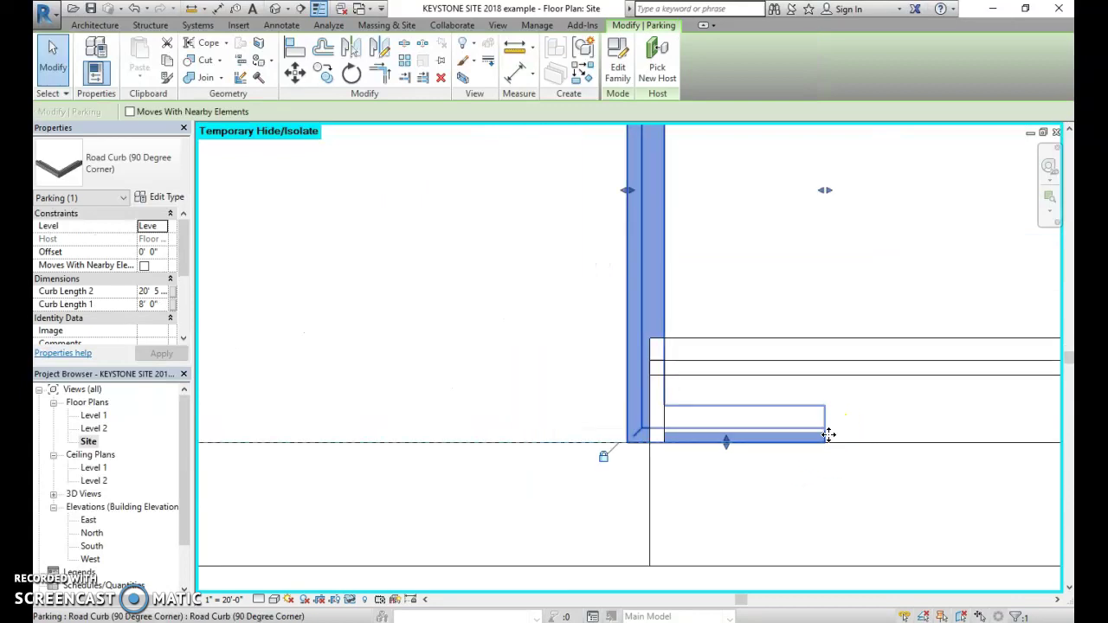
{"action": "left_click_drag", "start_coordinate": [828, 435], "coordinate": [801, 224]}
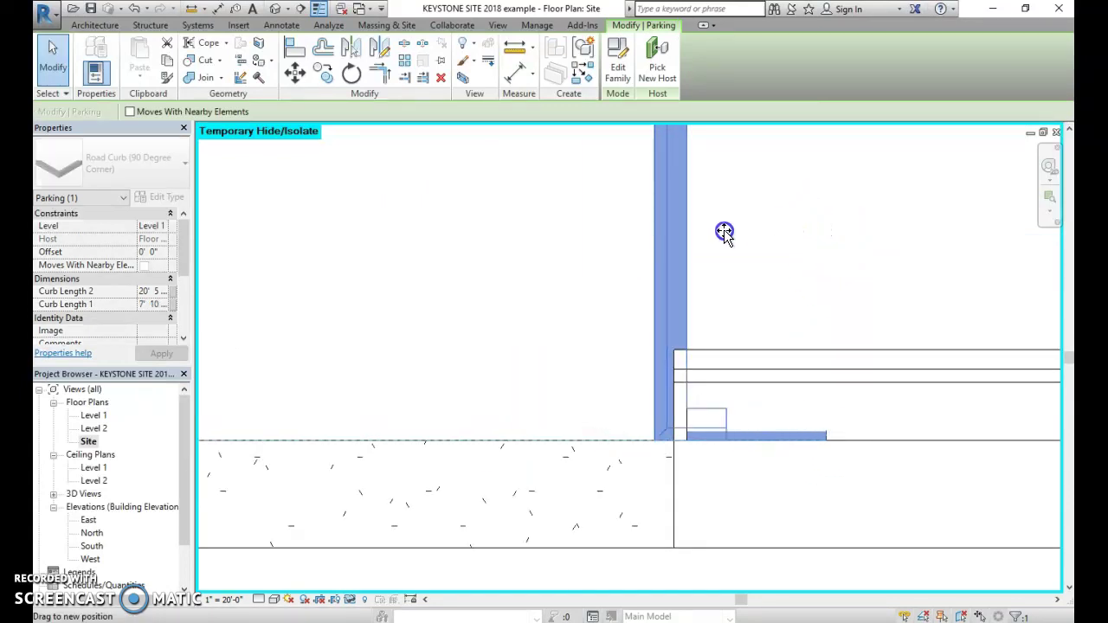
{"action": "left_click_drag", "start_coordinate": [692, 239], "coordinate": [686, 240]}
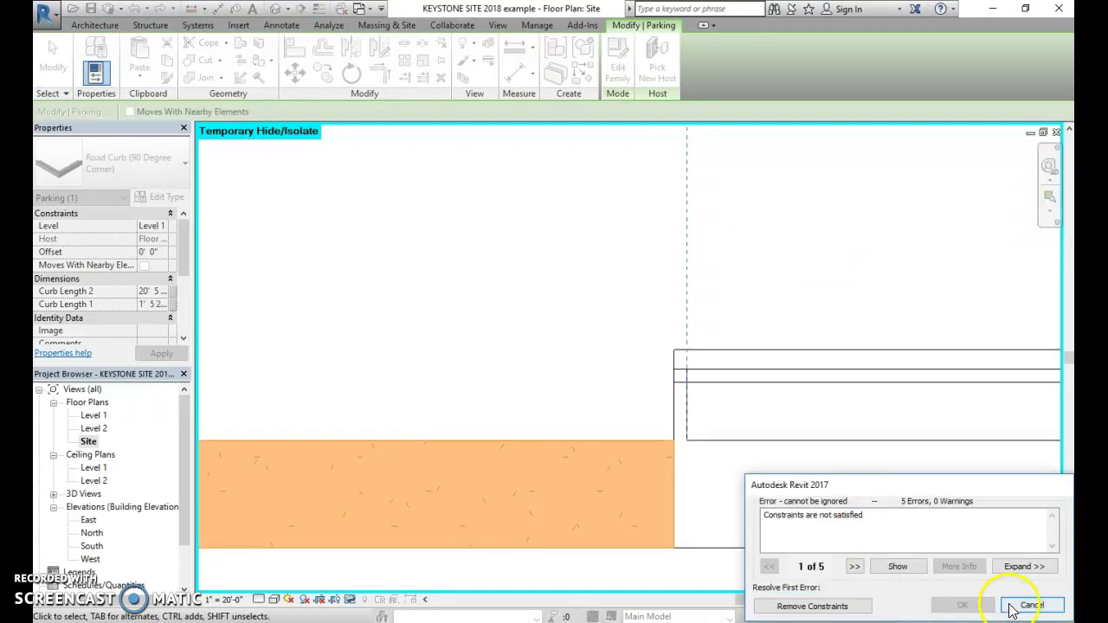
{"action": "left_click", "coordinate": [1014, 607]}
Shorten the left corner curb's short leg to about 1' 7", just past the curb's inner edge
{"action": "left_click", "coordinate": [825, 434]}
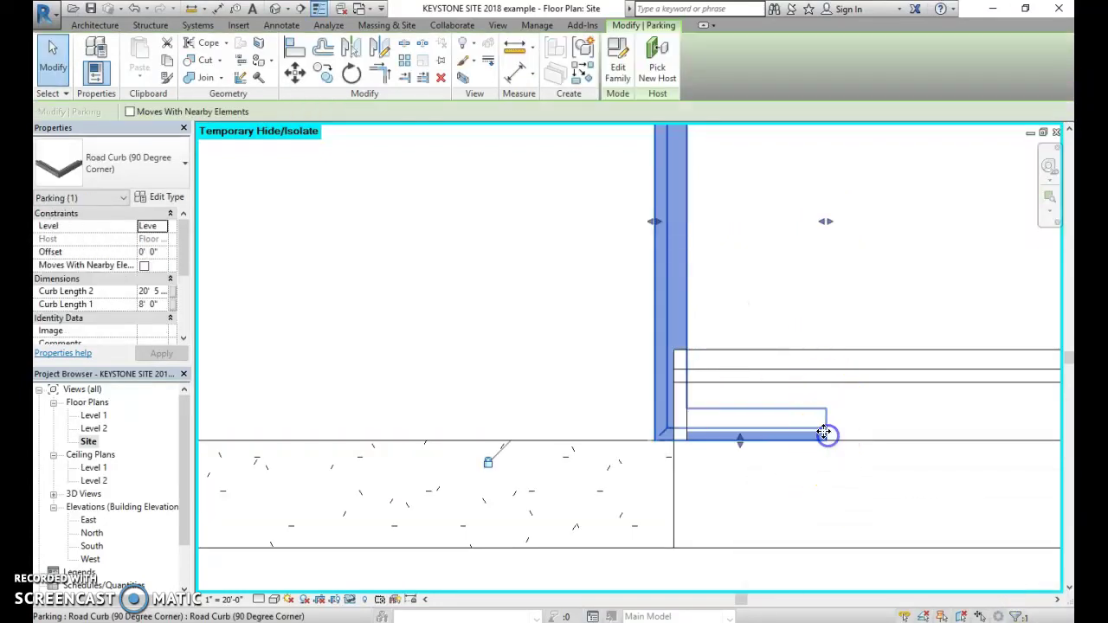
{"action": "scroll", "coordinate": [822, 333], "scroll_direction": "up", "scroll_amount": 2}
{"action": "left_click_drag", "start_coordinate": [825, 139], "coordinate": [824, 139]}
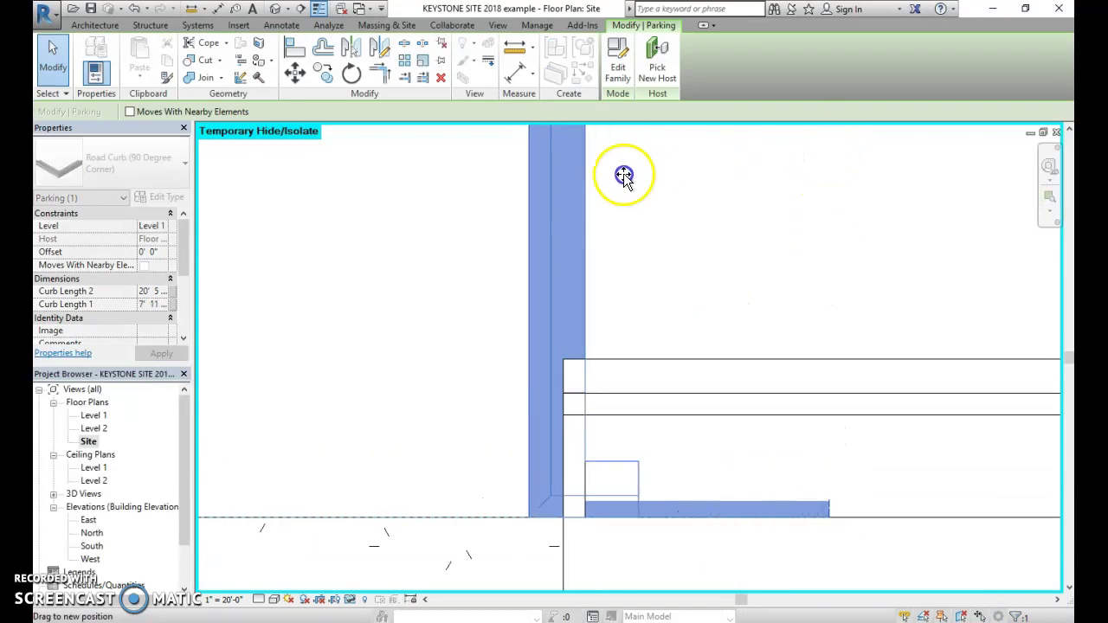
{"action": "left_click_drag", "start_coordinate": [588, 184], "coordinate": [589, 183]}
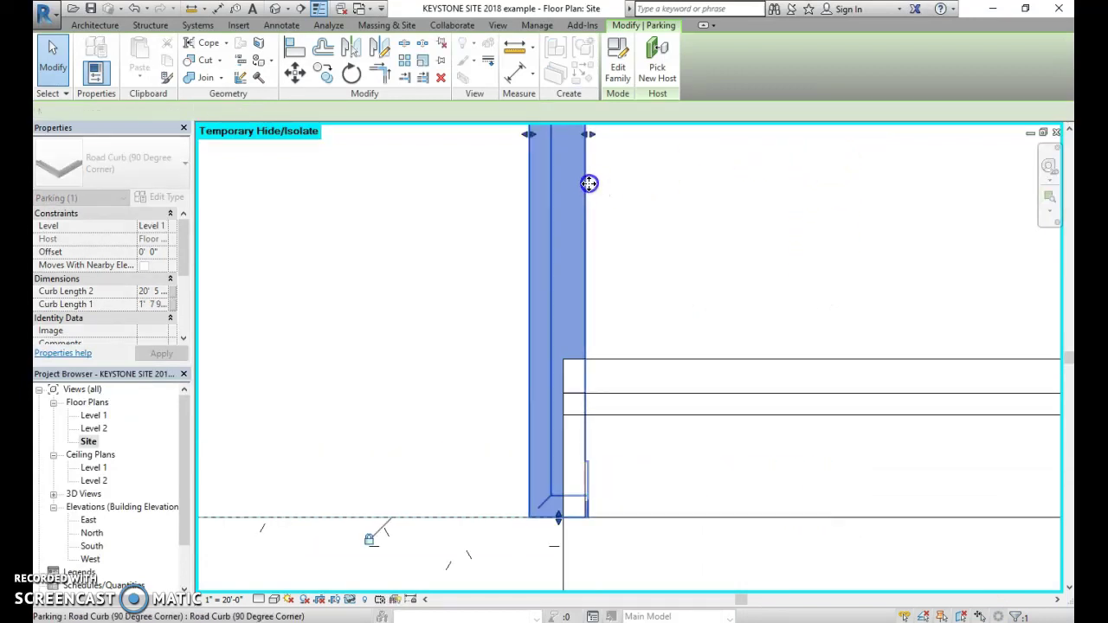
{"action": "left_click", "coordinate": [444, 244]}
Shorten the right corner curb's short leg so it ends just past that curb's inner edge
{"action": "scroll", "coordinate": [967, 401], "scroll_direction": "down", "scroll_amount": 2}
{"action": "middle_click_drag", "start_coordinate": [967, 402], "coordinate": [494, 407]}
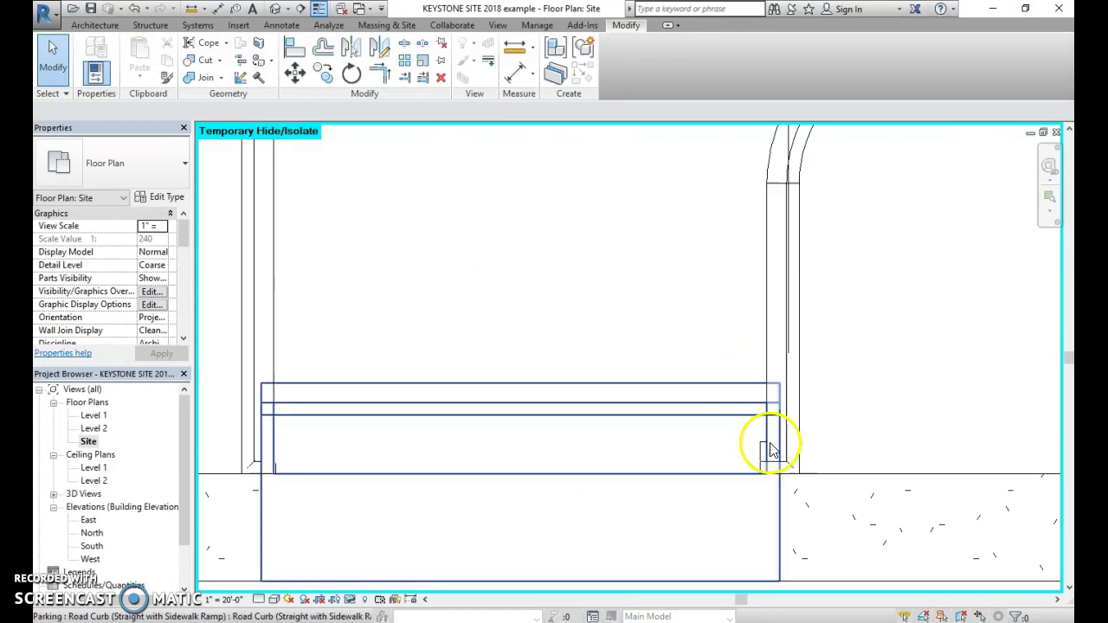
{"action": "scroll", "coordinate": [767, 415], "scroll_direction": "up", "scroll_amount": 2}
{"action": "left_click", "coordinate": [767, 354]}
{"action": "scroll", "coordinate": [770, 432], "scroll_direction": "up", "scroll_amount": 3}
{"action": "left_click_drag", "start_coordinate": [747, 174], "coordinate": [756, 169]}
{"action": "left_click", "coordinate": [703, 183]}
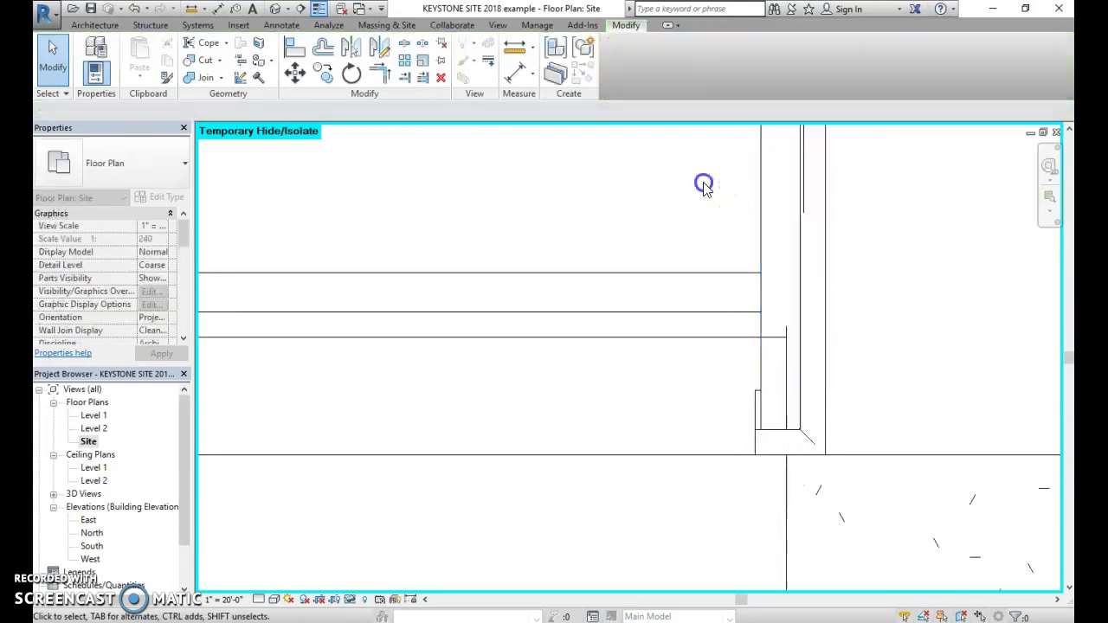
Open the 3D view and examine how the corner curb meets the driveway ramp and the sidewalk
{"action": "scroll", "coordinate": [698, 239], "scroll_direction": "down", "scroll_amount": 2}
{"action": "middle_click_drag", "start_coordinate": [699, 241], "coordinate": [810, 317]}
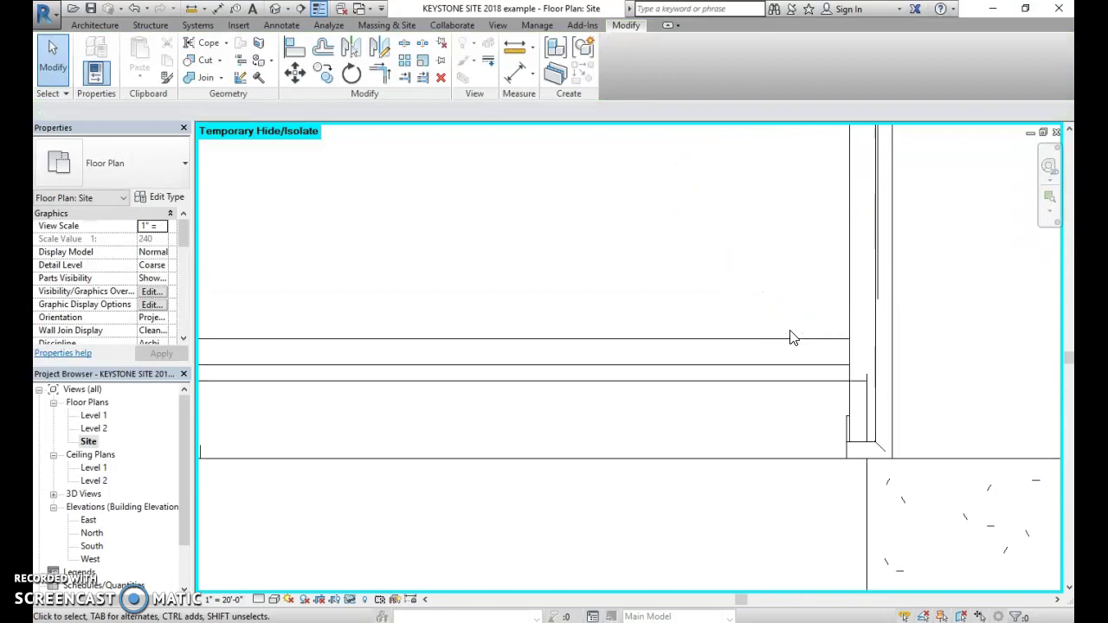
{"action": "scroll", "coordinate": [759, 329], "scroll_direction": "down", "scroll_amount": 3}
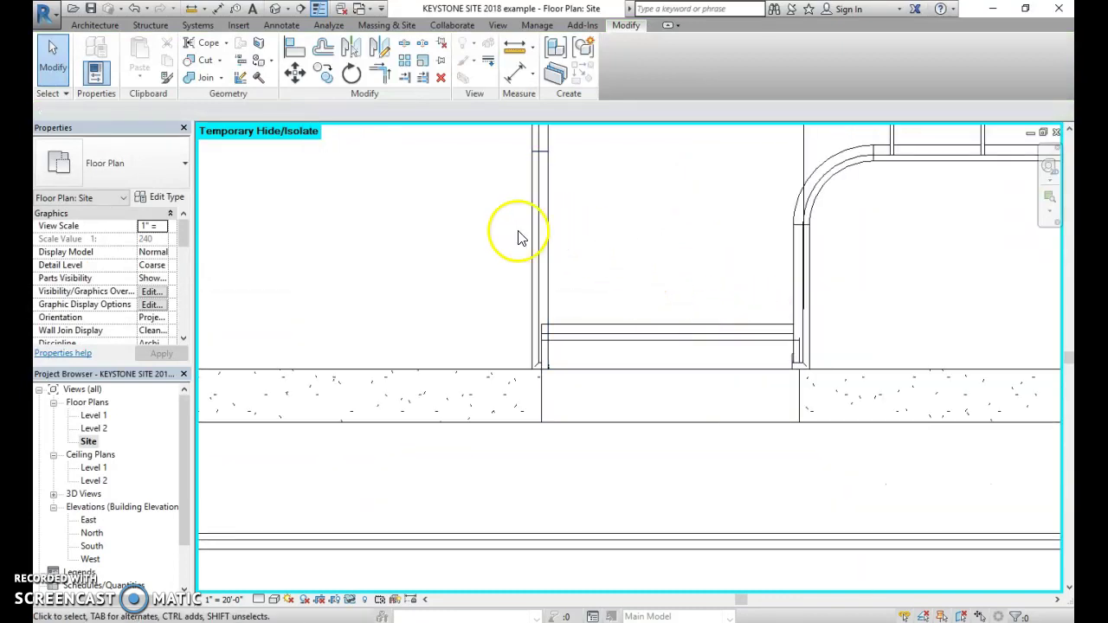
{"action": "left_click", "coordinate": [509, 232]}
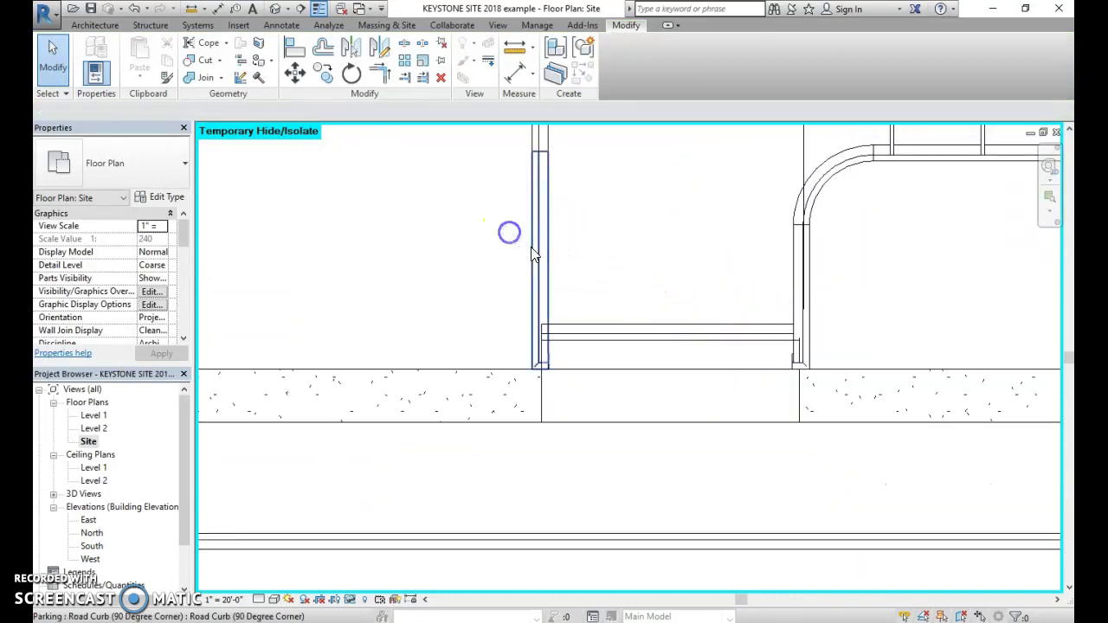
{"action": "left_click", "coordinate": [273, 9]}
{"action": "middle_click_drag", "start_coordinate": [487, 277], "coordinate": [432, 321]}
{"action": "scroll", "coordinate": [745, 356], "scroll_direction": "up", "scroll_amount": 3}
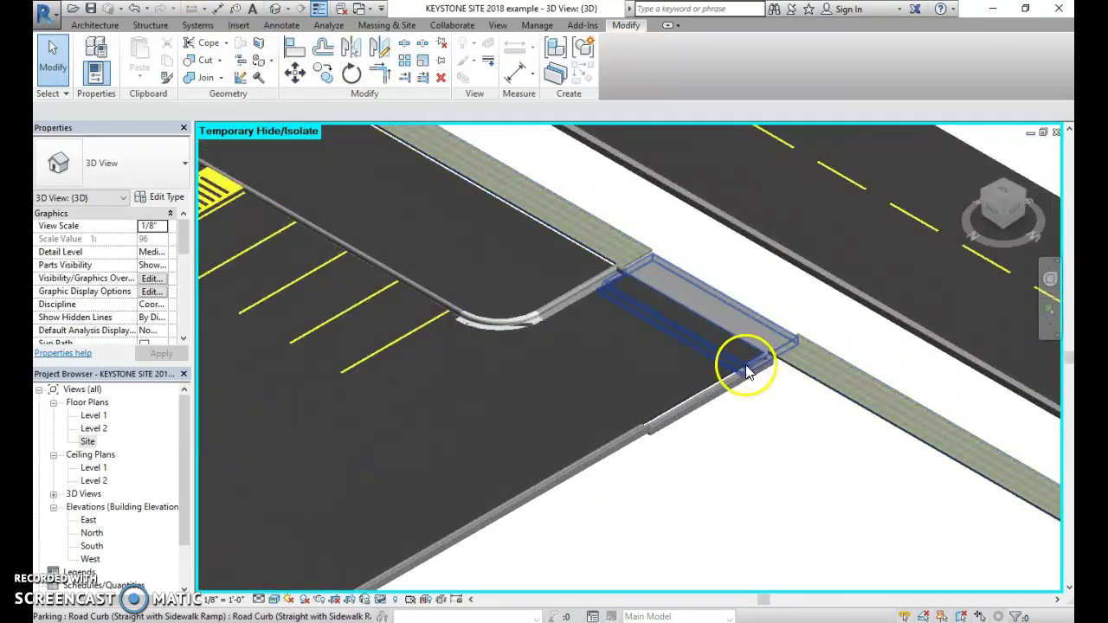
{"action": "scroll", "coordinate": [593, 210], "scroll_direction": "up", "scroll_amount": 4}
{"action": "scroll", "coordinate": [511, 238], "scroll_direction": "up", "scroll_amount": 3}
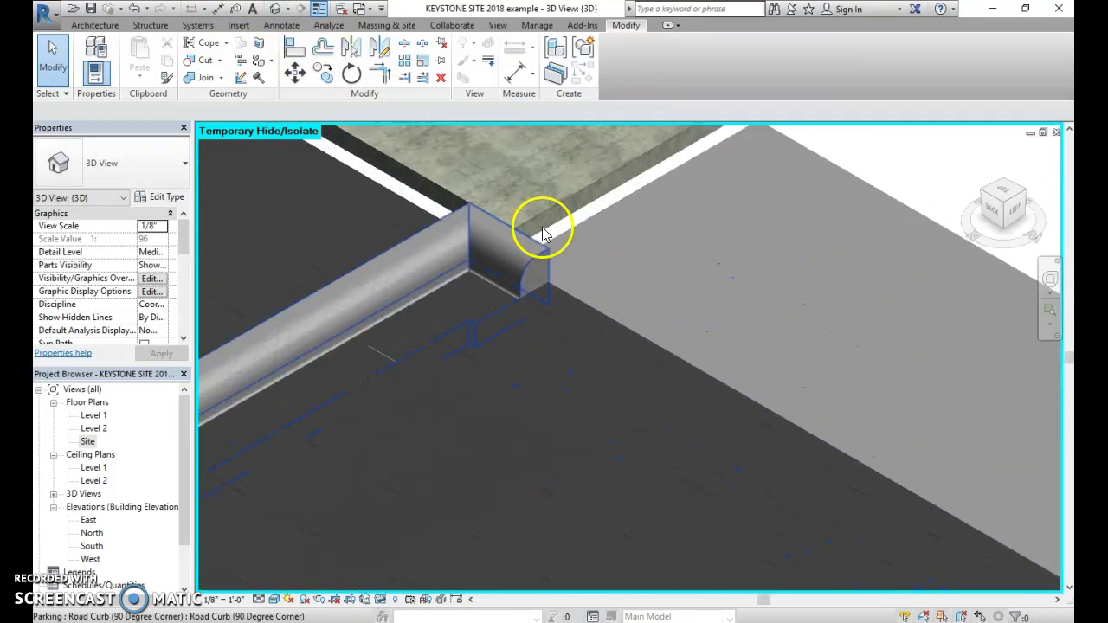
Try to align the driveway ramp with the STREET floor using the Align tool in the 3D view
{"action": "left_click", "coordinate": [575, 233]}
{"action": "middle_click_drag", "start_coordinate": [569, 229], "coordinate": [661, 283]}
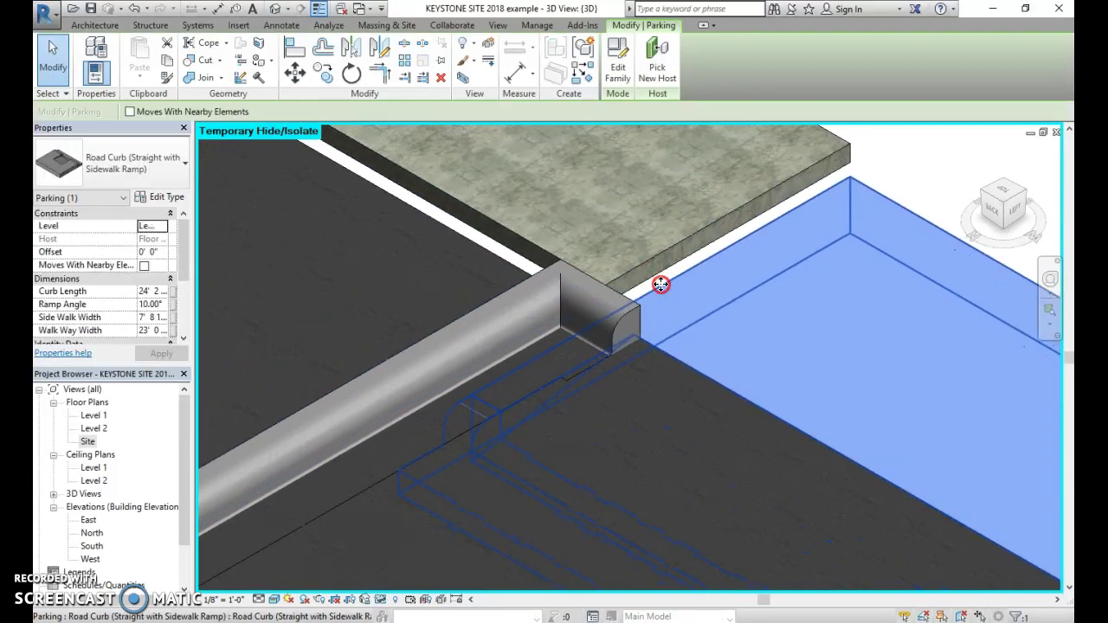
{"action": "scroll", "coordinate": [744, 290], "scroll_direction": "down", "scroll_amount": 2}
{"action": "scroll", "coordinate": [743, 290], "scroll_direction": "up", "scroll_amount": 3}
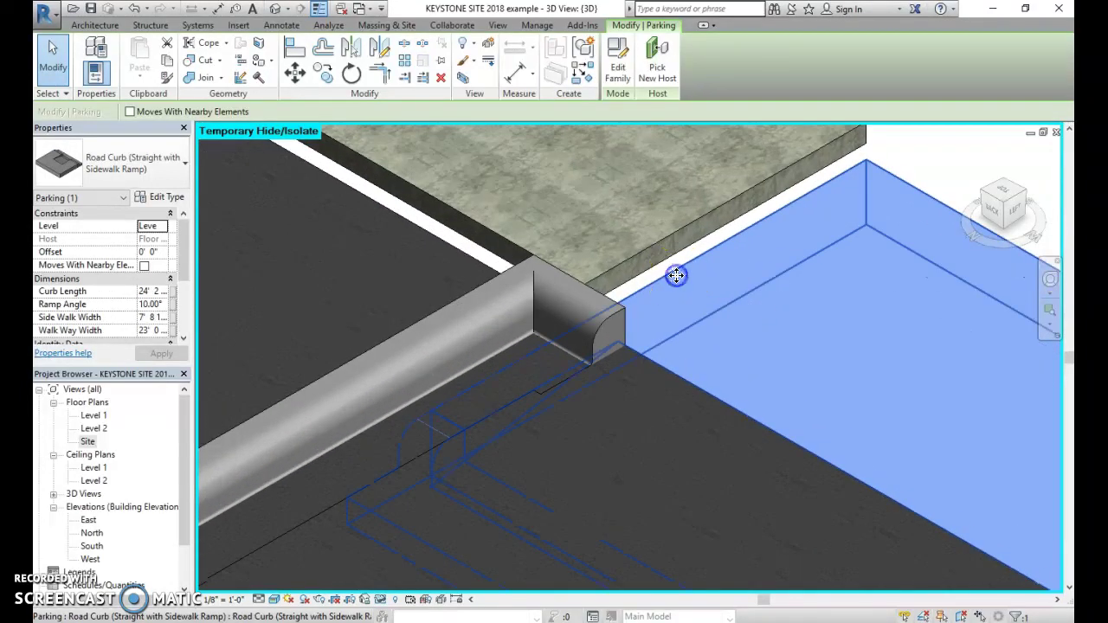
{"action": "left_click", "coordinate": [298, 52]}
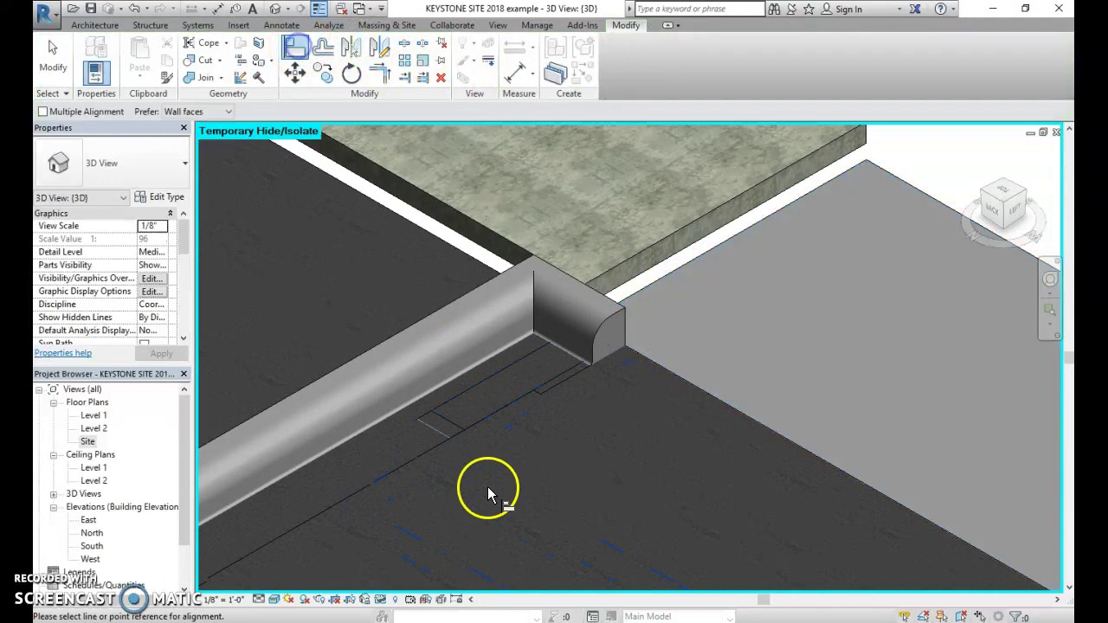
{"action": "left_click", "coordinate": [459, 246]}
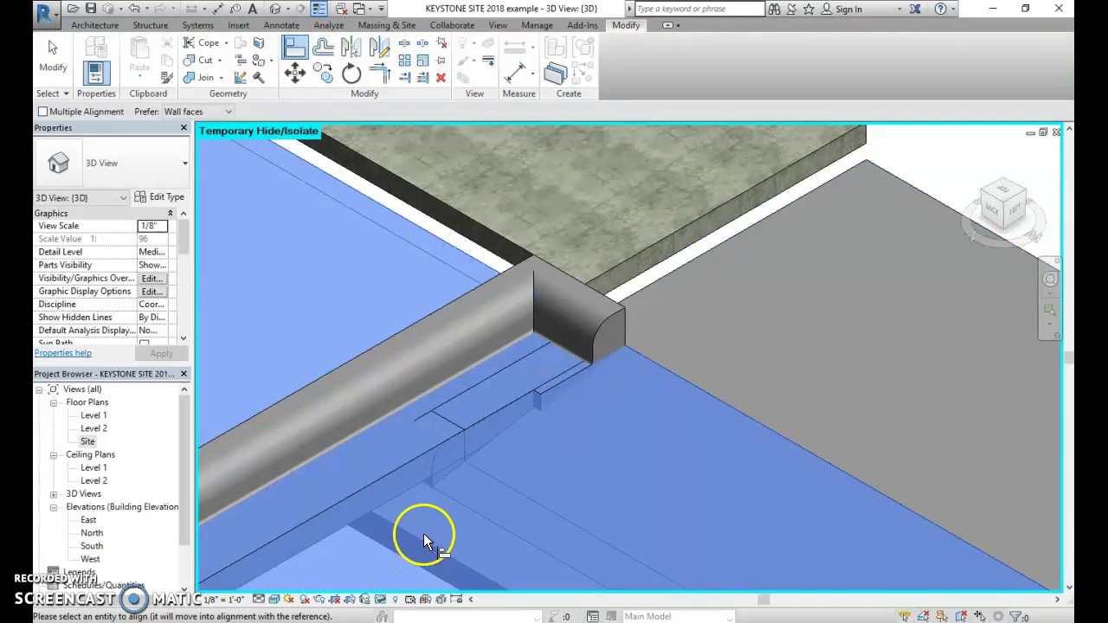
{"action": "left_click", "coordinate": [476, 510]}
{"action": "scroll", "coordinate": [537, 511], "scroll_direction": "down", "scroll_amount": 4}
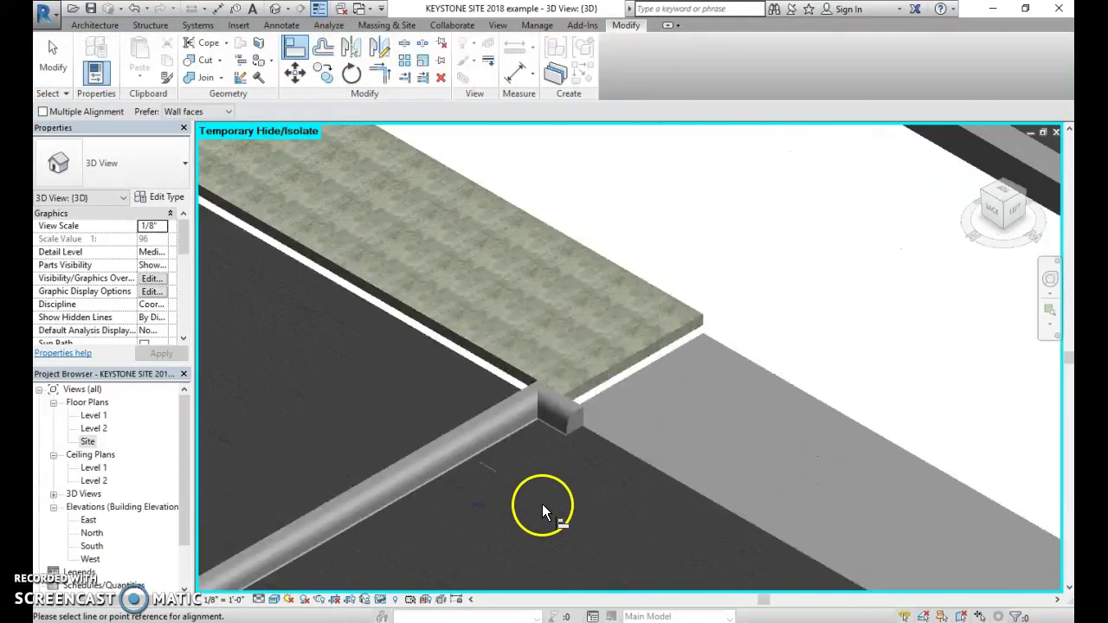
{"action": "key", "text": "Escape"}
{"action": "key", "text": "Escape"}
Temporarily hide the STREET floor in the 3D view to expose the curb and ramp bases
{"action": "scroll", "coordinate": [531, 299], "scroll_direction": "up", "scroll_amount": 5}
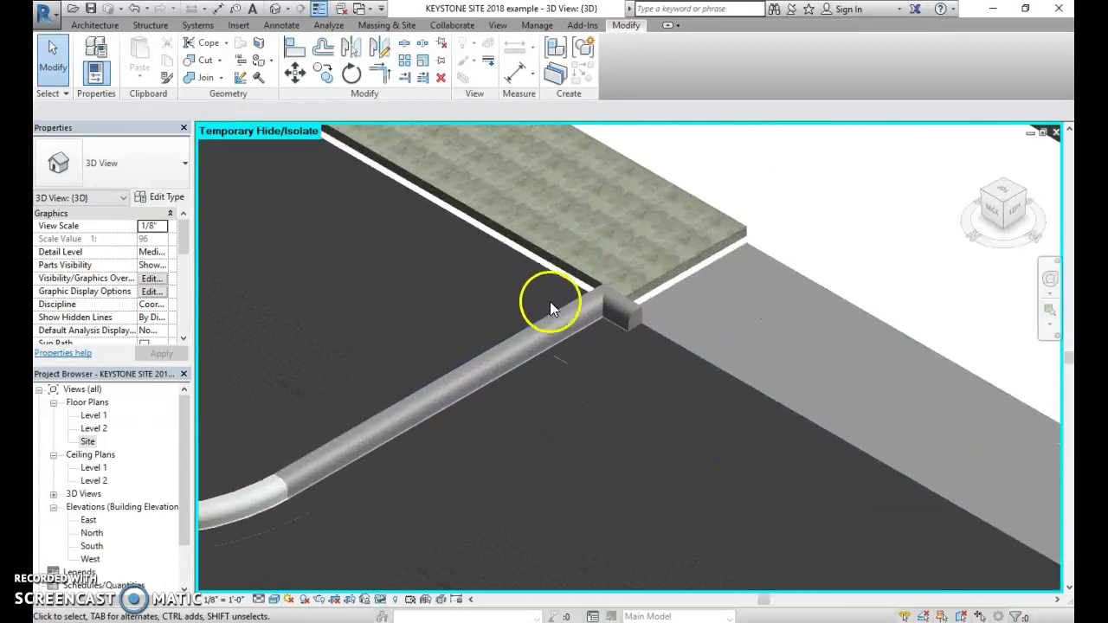
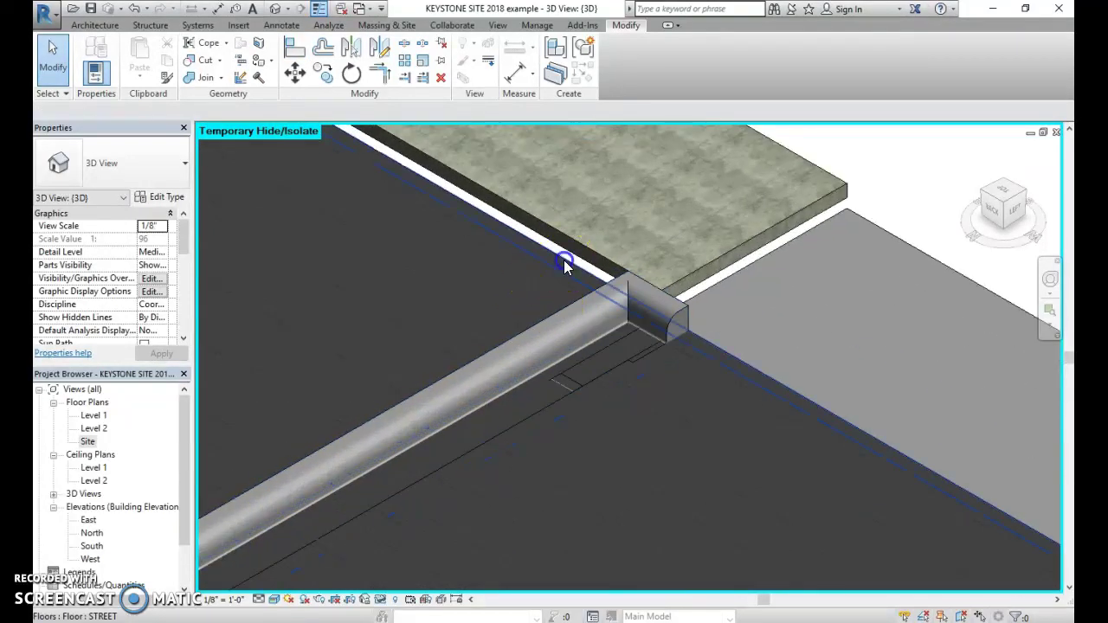
{"action": "left_click", "coordinate": [563, 259]}
{"action": "left_click", "coordinate": [380, 599]}
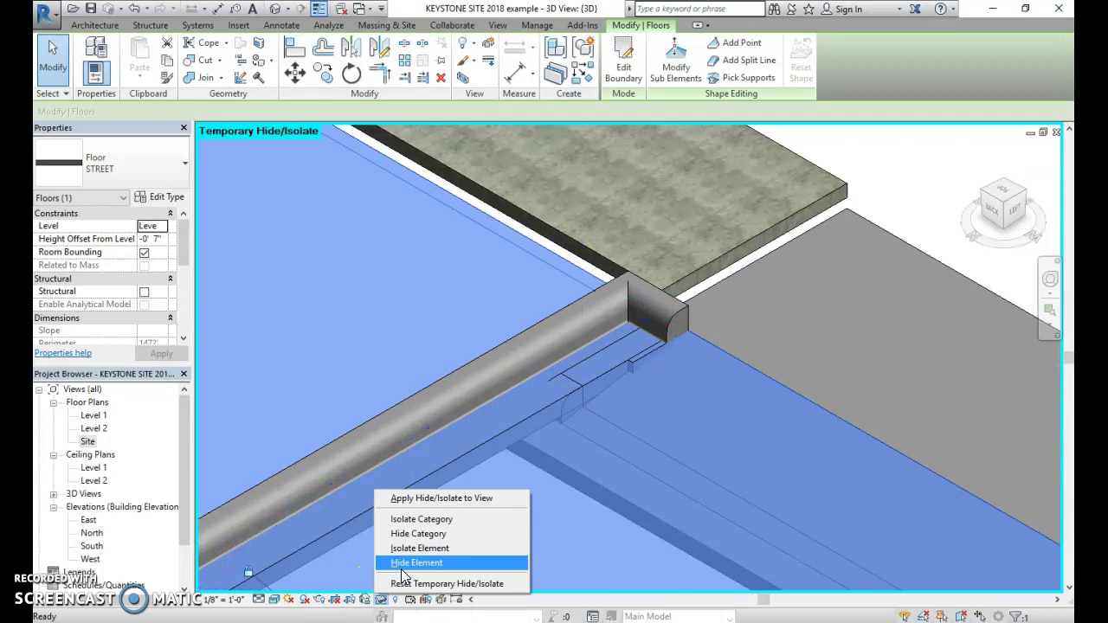
{"action": "left_click", "coordinate": [404, 564]}
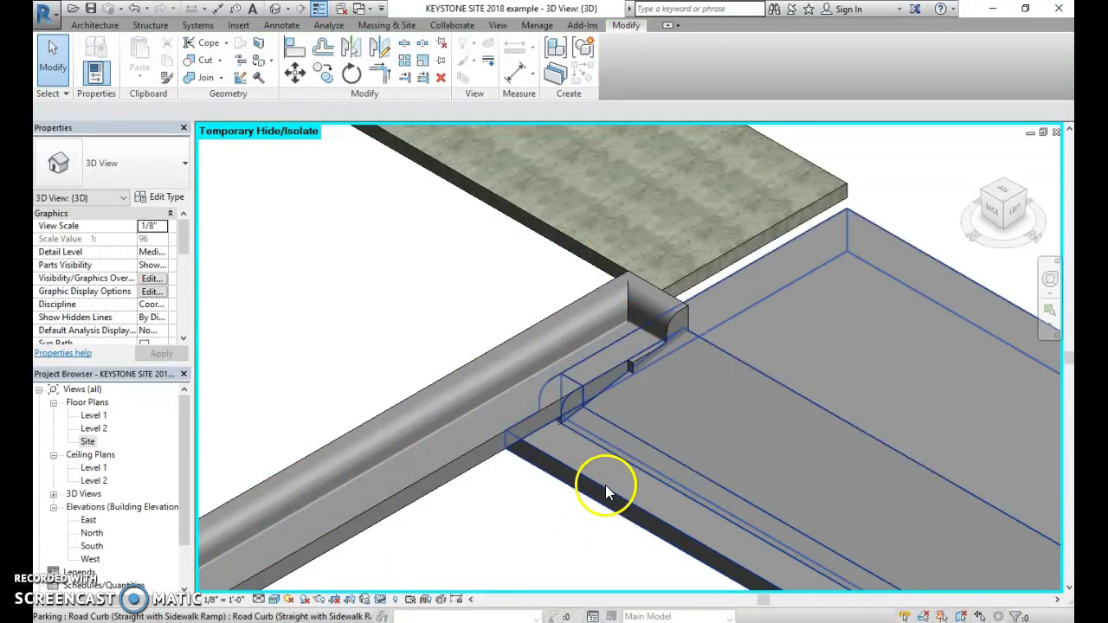
Align the driveway ramp's base surface vertically with the flat gutter surface of the adjacent corner curb
{"action": "left_click", "coordinate": [605, 485]}
{"action": "left_click", "coordinate": [296, 48]}
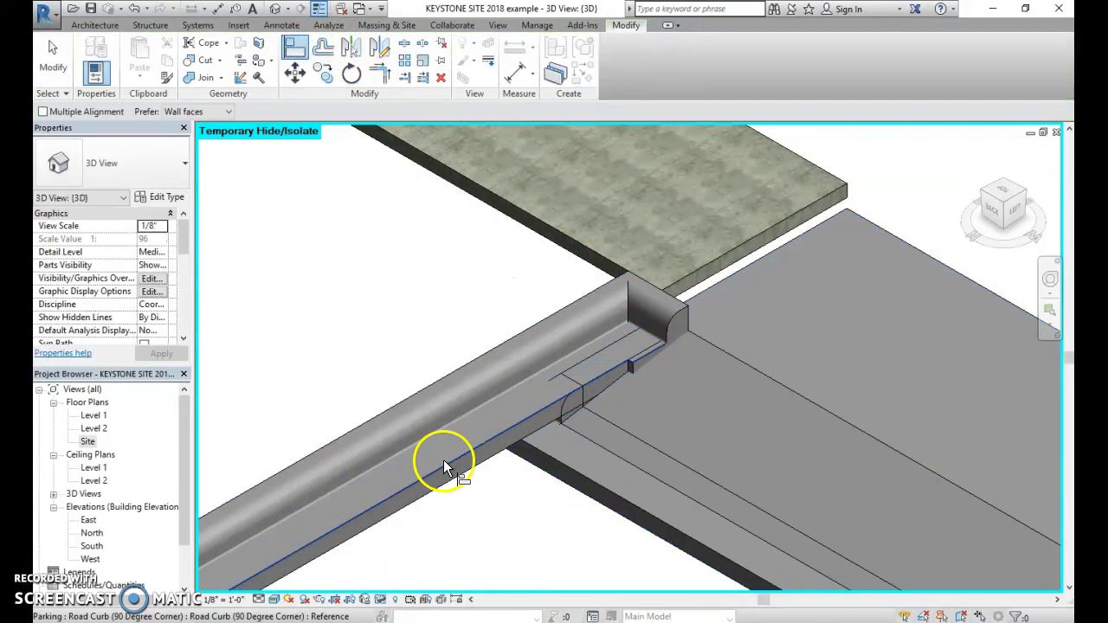
{"action": "left_click", "coordinate": [443, 460]}
{"action": "left_click", "coordinate": [594, 481]}
{"action": "scroll", "coordinate": [597, 491], "scroll_direction": "down", "scroll_amount": 1}
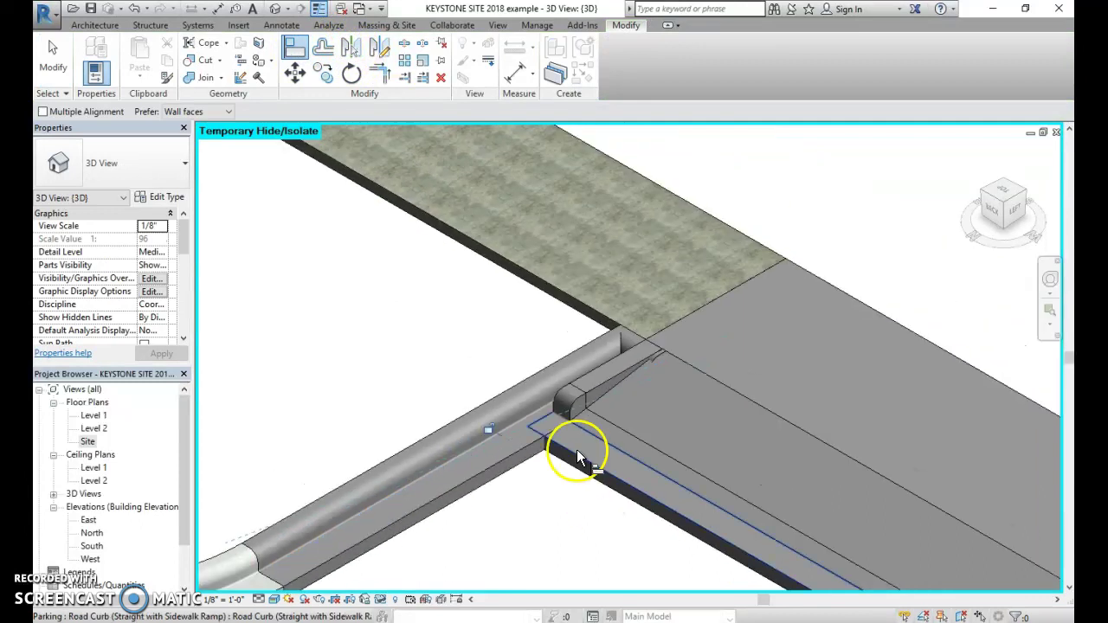
Inspect the ramp's joint with the curbs from both ends and try to align its base with the other corner curb's gutter surface
{"action": "scroll", "coordinate": [573, 378], "scroll_direction": "up", "scroll_amount": 4}
{"action": "scroll", "coordinate": [599, 478], "scroll_direction": "down", "scroll_amount": 1}
{"action": "middle_click_drag", "start_coordinate": [599, 479], "coordinate": [598, 478], "text": "shift"}
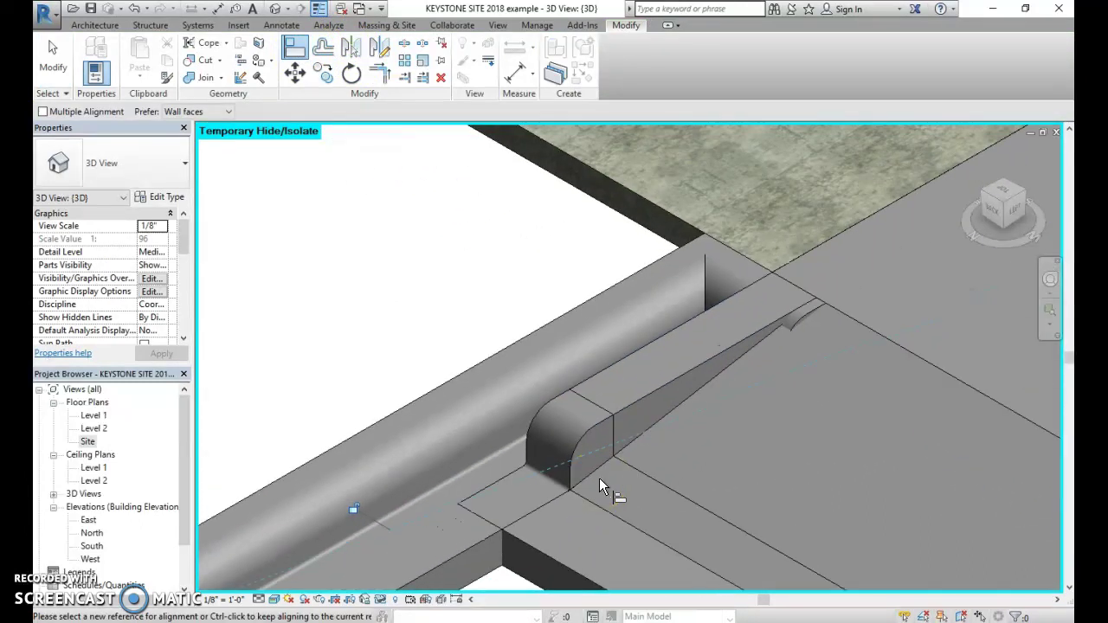
{"action": "scroll", "coordinate": [599, 478], "scroll_direction": "down", "scroll_amount": 4}
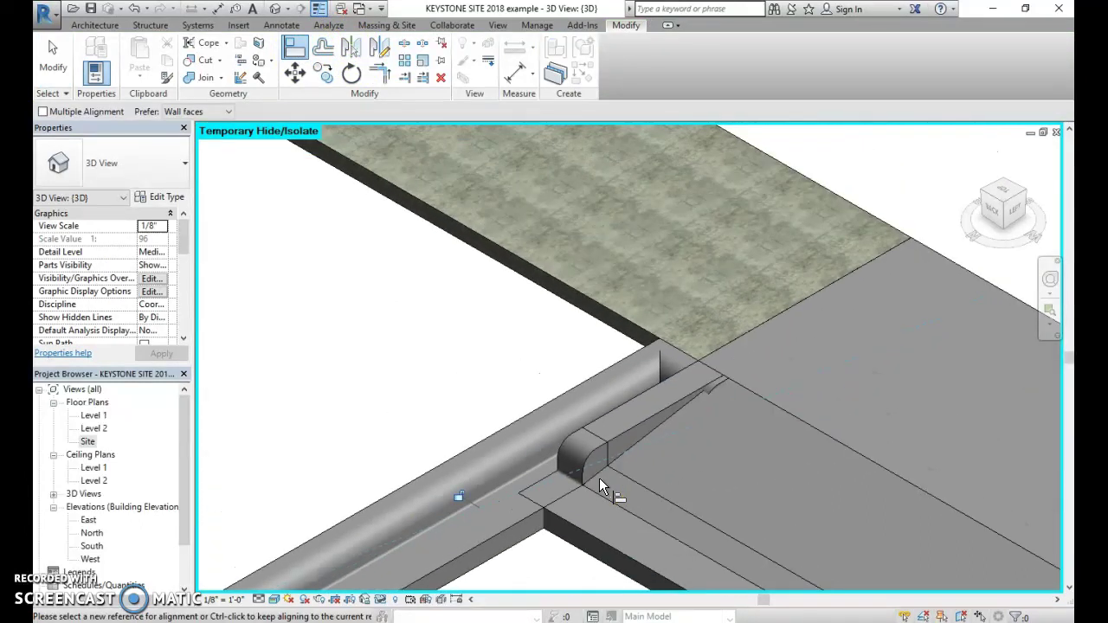
{"action": "mouse_move", "coordinate": [603, 486]}
{"action": "middle_mouse_down", "text": "shift"}
{"action": "mouse_move", "coordinate": [606, 436]}
{"action": "mouse_move", "coordinate": [419, 279]}
{"action": "mouse_move", "coordinate": [606, 275]}
{"action": "mouse_move", "coordinate": [801, 462]}
{"action": "mouse_move", "coordinate": [699, 455]}
{"action": "mouse_move", "coordinate": [761, 391]}
{"action": "middle_mouse_up", "text": "shift"}
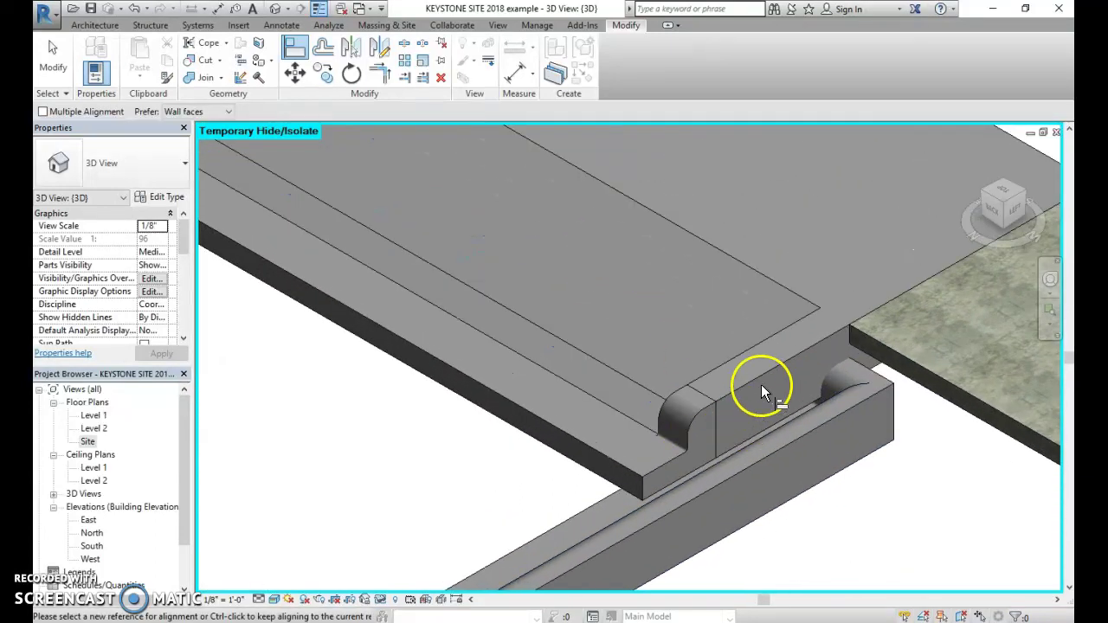
{"action": "left_click", "coordinate": [651, 483]}
{"action": "left_click", "coordinate": [603, 496]}
{"action": "left_click", "coordinate": [563, 518]}
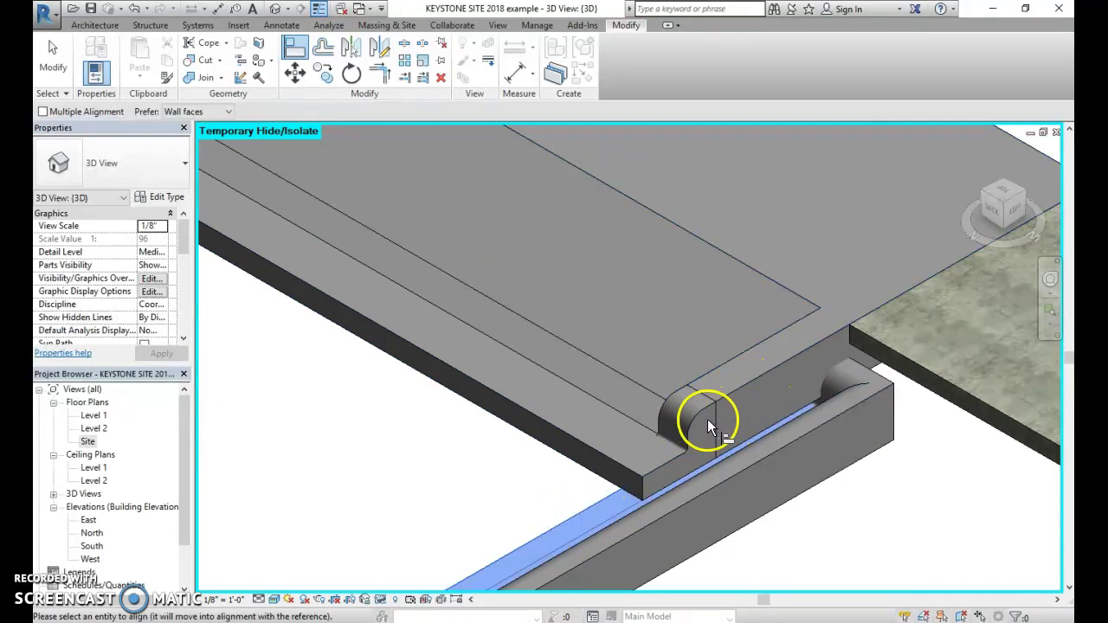
{"action": "left_click", "coordinate": [655, 467]}
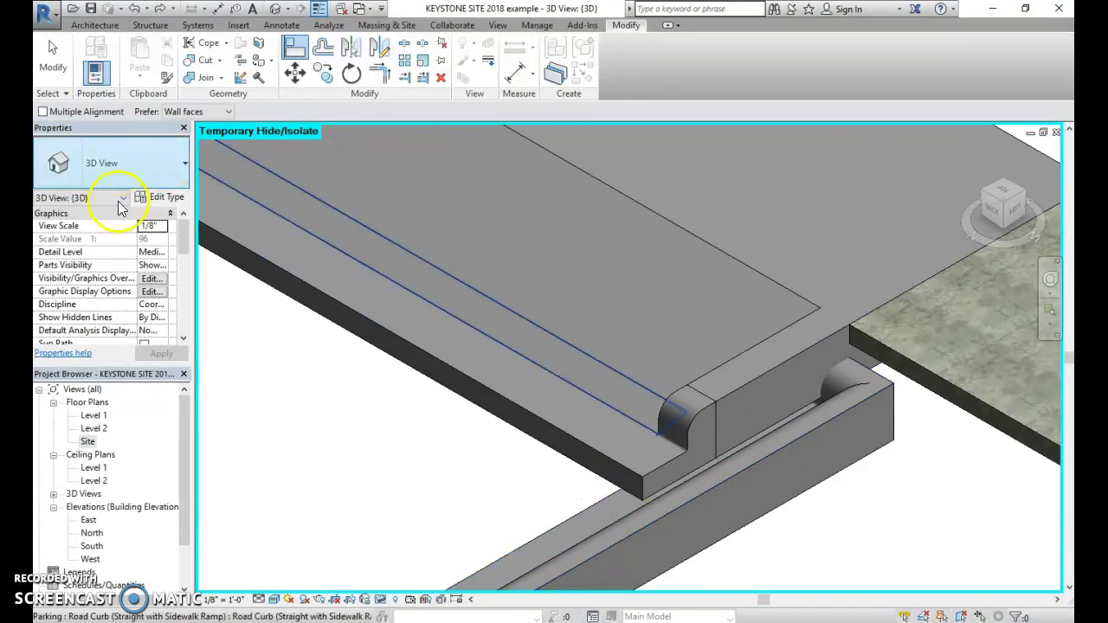
In the Site plan, shorten the driveway ramp at its west end and align that end with the adjacent corner curb's inner edge
{"action": "double_click", "coordinate": [88, 442]}
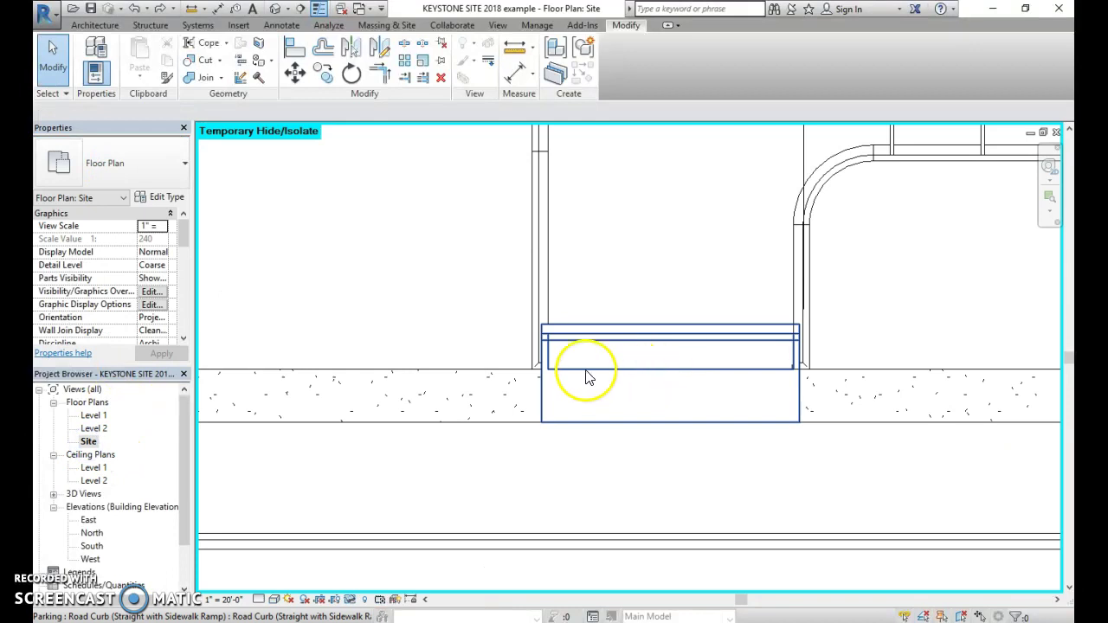
{"action": "scroll", "coordinate": [564, 329], "scroll_direction": "up", "scroll_amount": 5}
{"action": "left_click", "coordinate": [511, 424]}
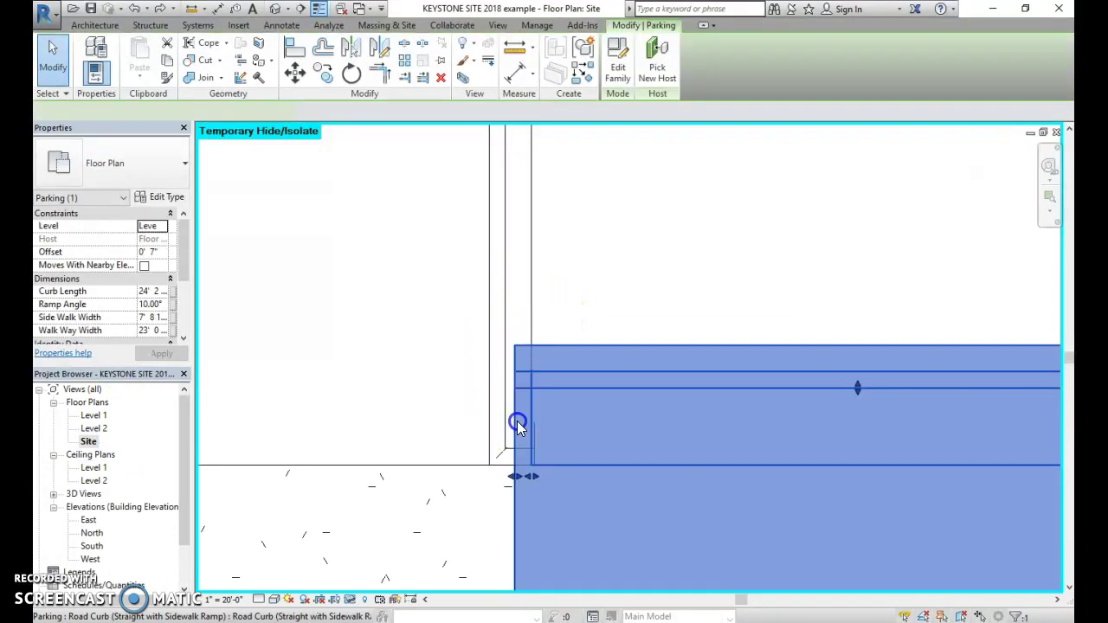
{"action": "left_click_drag", "start_coordinate": [538, 479], "coordinate": [553, 477]}
{"action": "left_click", "coordinate": [298, 47]}
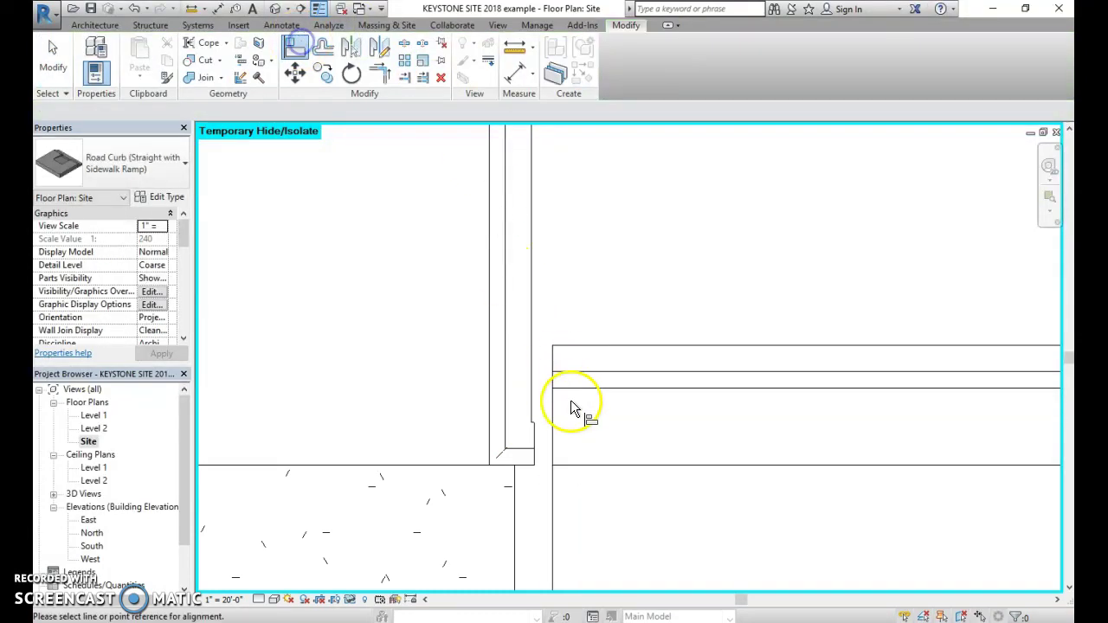
{"action": "scroll", "coordinate": [533, 384], "scroll_direction": "up", "scroll_amount": 3}
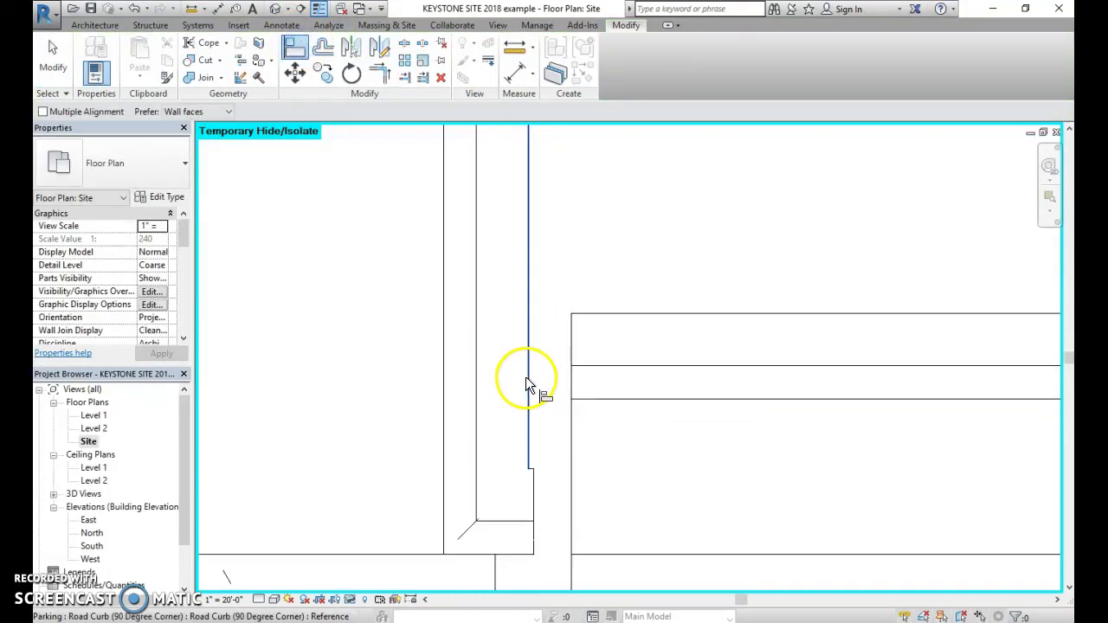
{"action": "left_click", "coordinate": [527, 381]}
{"action": "left_click", "coordinate": [568, 424]}
{"action": "scroll", "coordinate": [641, 437], "scroll_direction": "down", "scroll_amount": 2}
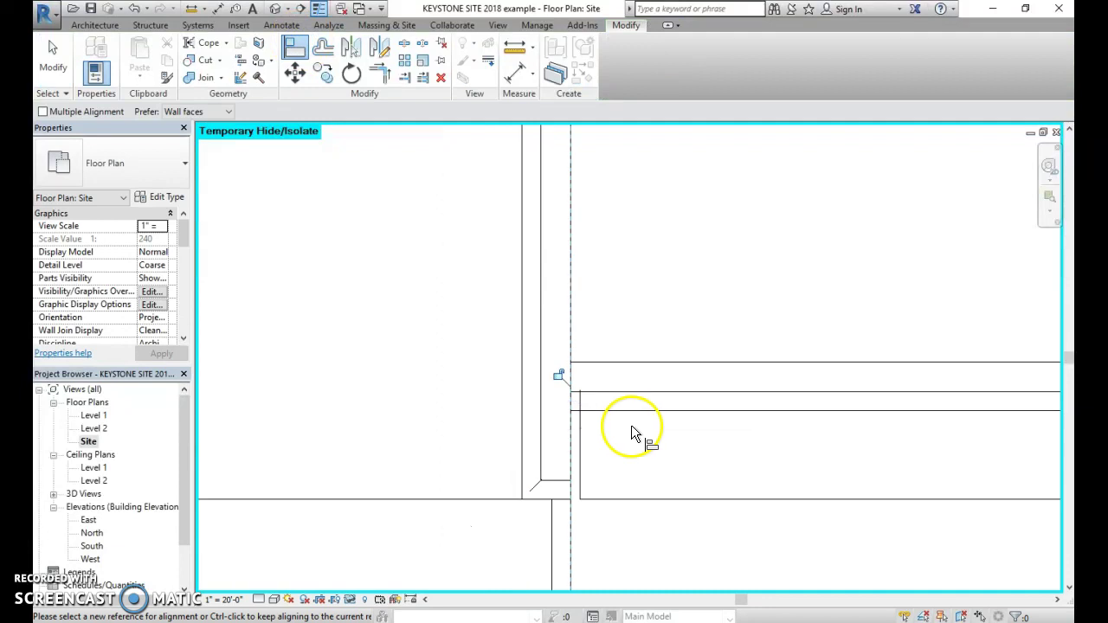
Try to align the ramp's opposite end with the inner edge of the other corner curb
{"action": "middle_click_drag", "start_coordinate": [715, 495], "coordinate": [536, 419]}
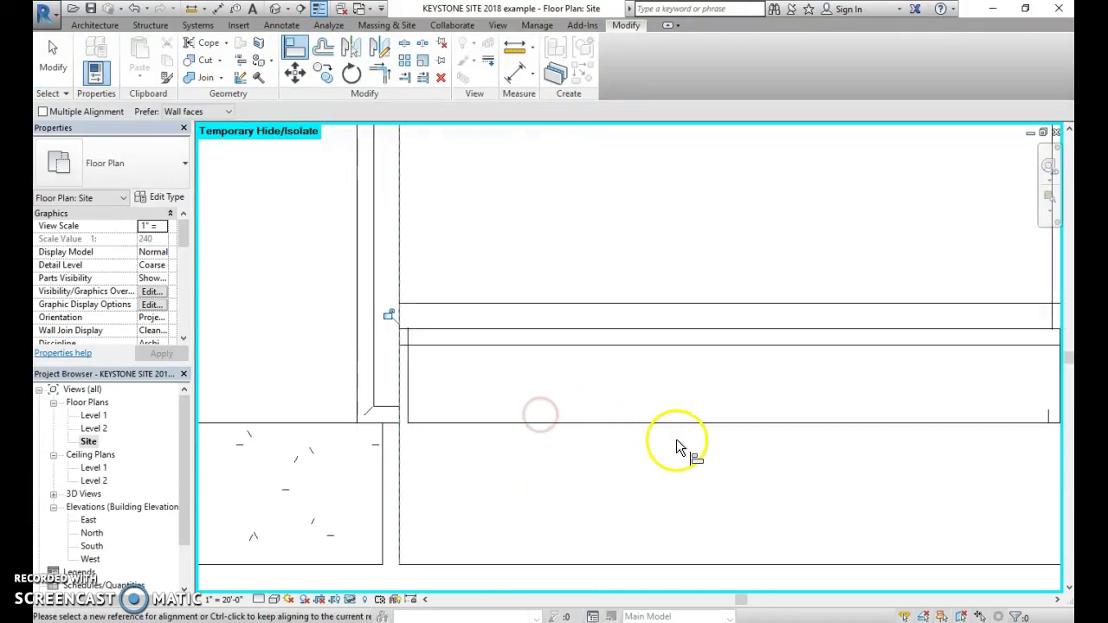
{"action": "middle_click_drag", "start_coordinate": [676, 439], "coordinate": [416, 438]}
{"action": "scroll", "coordinate": [843, 322], "scroll_direction": "up", "scroll_amount": 3}
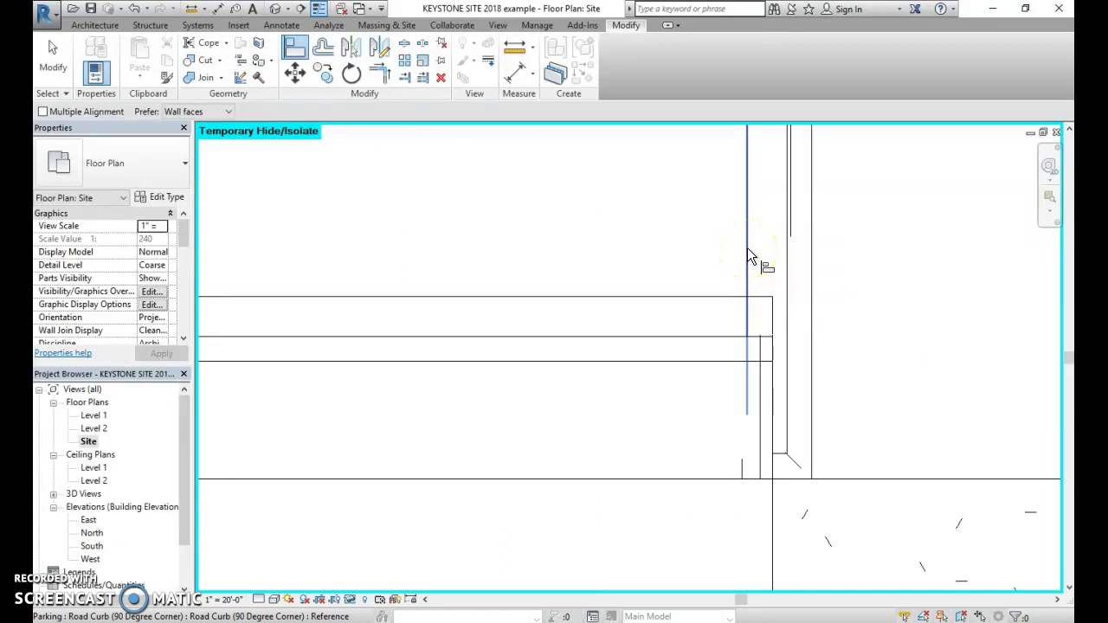
{"action": "left_click", "coordinate": [747, 251]}
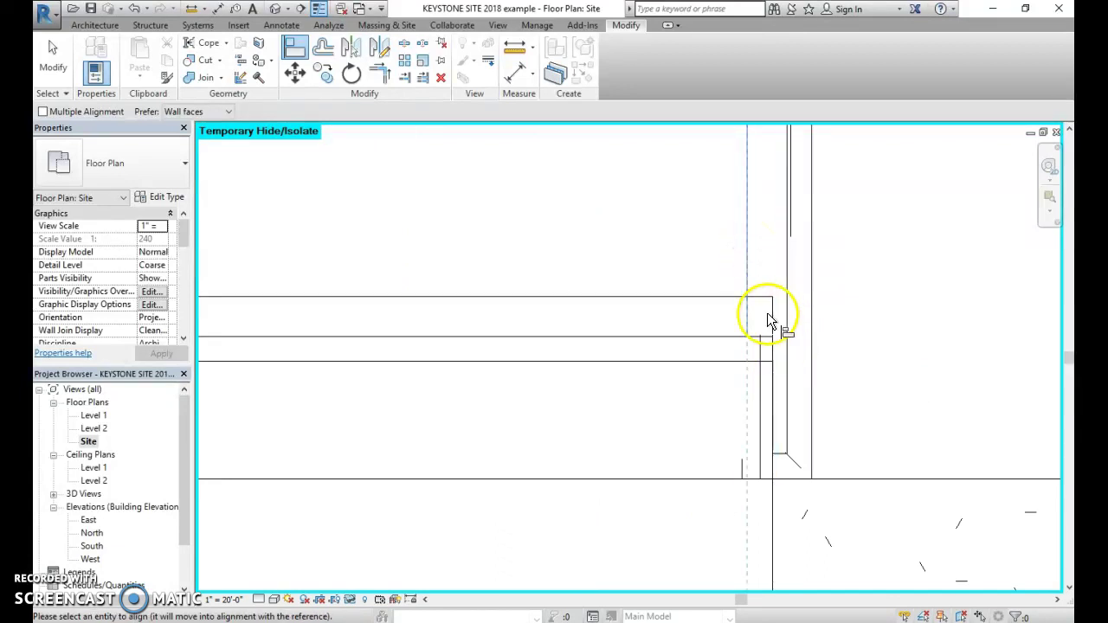
{"action": "left_click", "coordinate": [770, 313]}
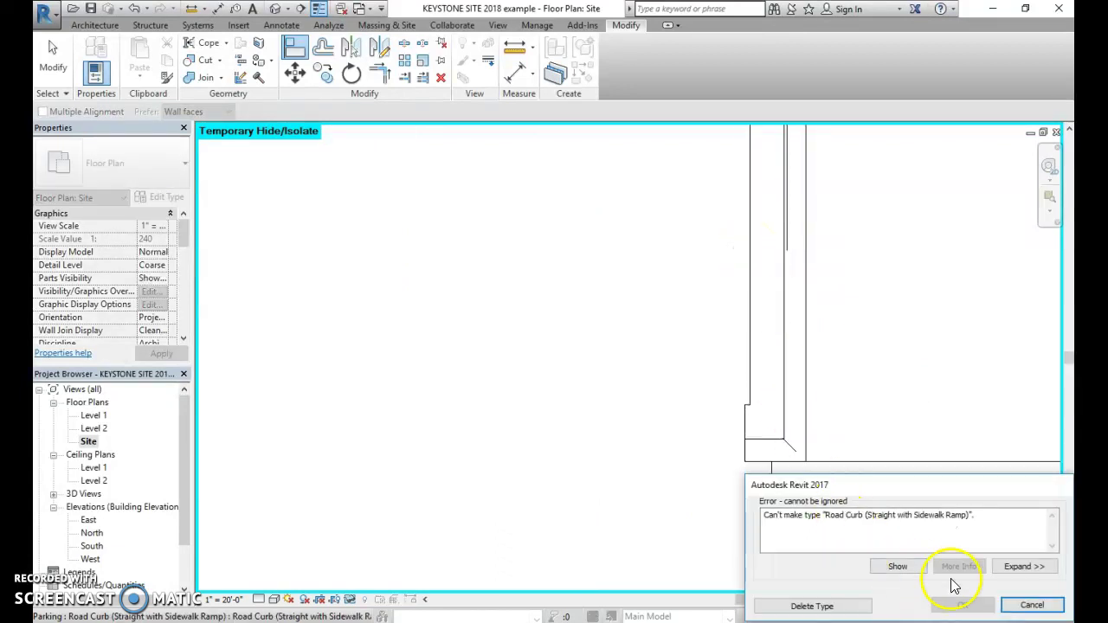
{"action": "left_click", "coordinate": [1030, 605]}
{"action": "key", "text": "Escape"}
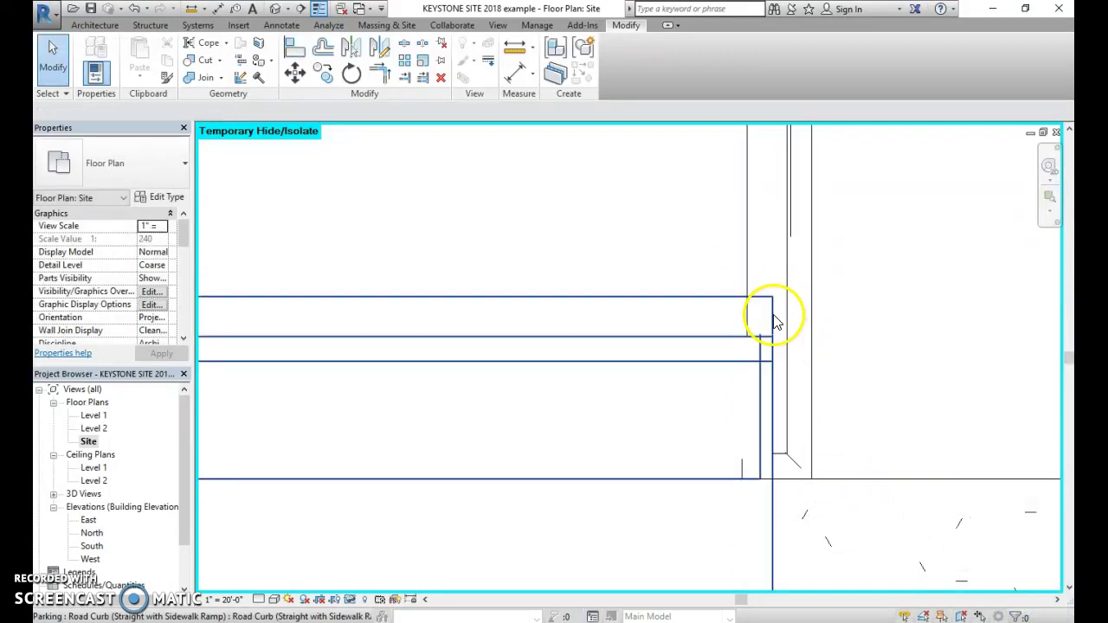
Shorten the ramp's opposite end to meet the other corner curb's inner edge and check the fit at both ends
{"action": "left_click", "coordinate": [773, 315]}
{"action": "left_click_drag", "start_coordinate": [769, 499], "coordinate": [747, 495]}
{"action": "left_click", "coordinate": [604, 220]}
{"action": "scroll", "coordinate": [687, 407], "scroll_direction": "down", "scroll_amount": 3}
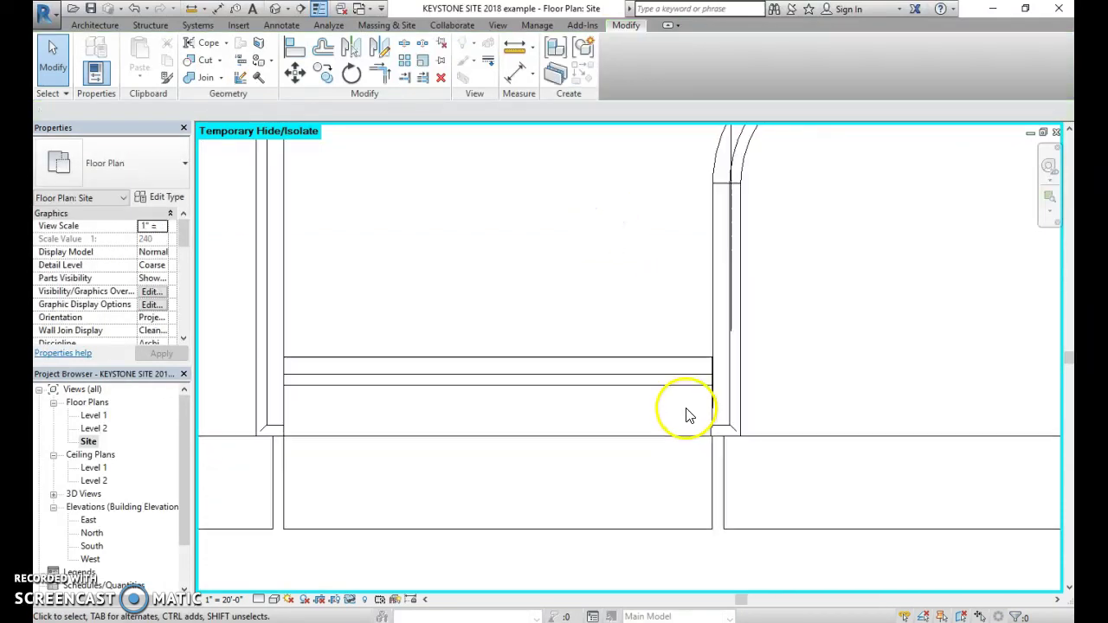
{"action": "middle_click_drag", "start_coordinate": [686, 408], "coordinate": [891, 410]}
{"action": "scroll", "coordinate": [453, 390], "scroll_direction": "up", "scroll_amount": 1}
{"action": "scroll", "coordinate": [463, 394], "scroll_direction": "down", "scroll_amount": 4}
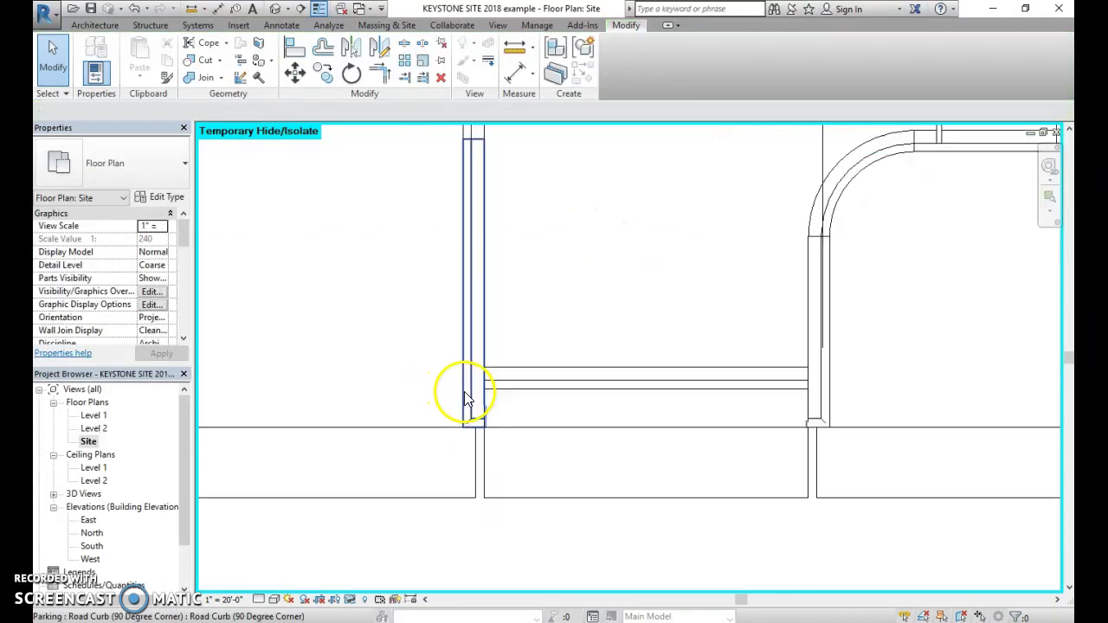
{"action": "left_click", "coordinate": [506, 487]}
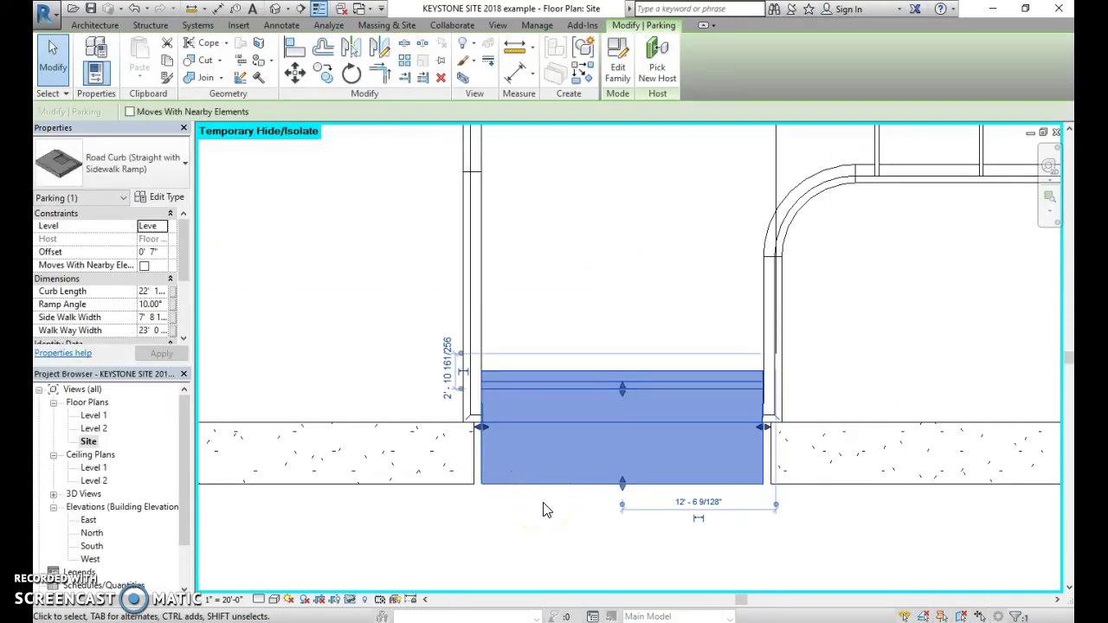
{"action": "scroll", "coordinate": [736, 420], "scroll_direction": "up", "scroll_amount": 5}
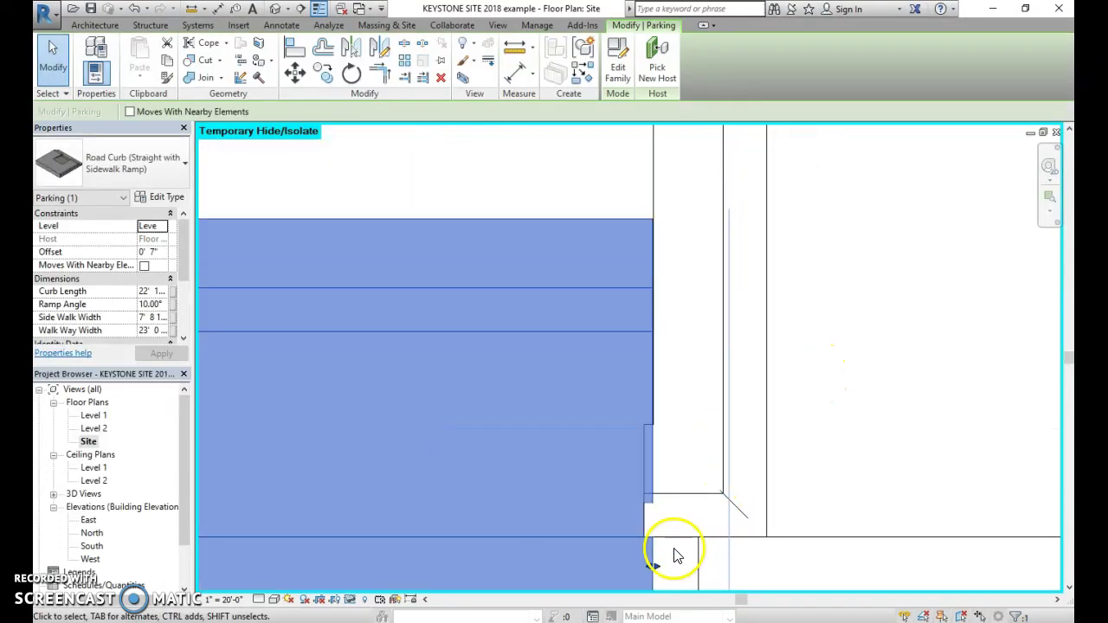
{"action": "scroll", "coordinate": [677, 555], "scroll_direction": "down", "scroll_amount": 5}
{"action": "left_click", "coordinate": [444, 563]}
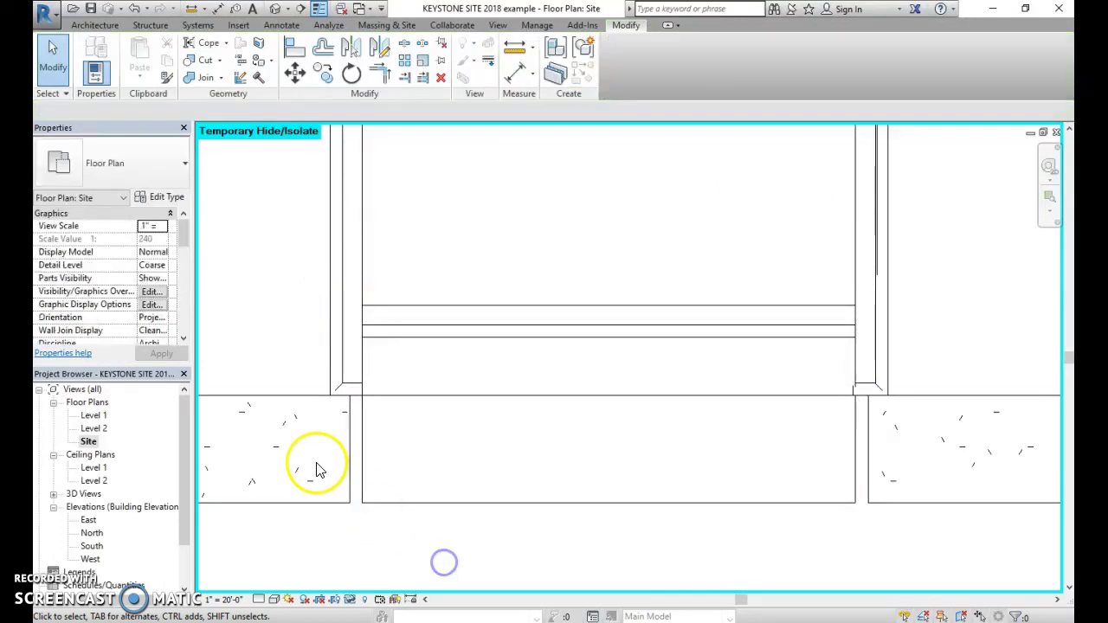
Edit the SIDEWALK floor boundary so both sides of its opening are aligned and locked to the ramp's ends
{"action": "left_click", "coordinate": [350, 484]}
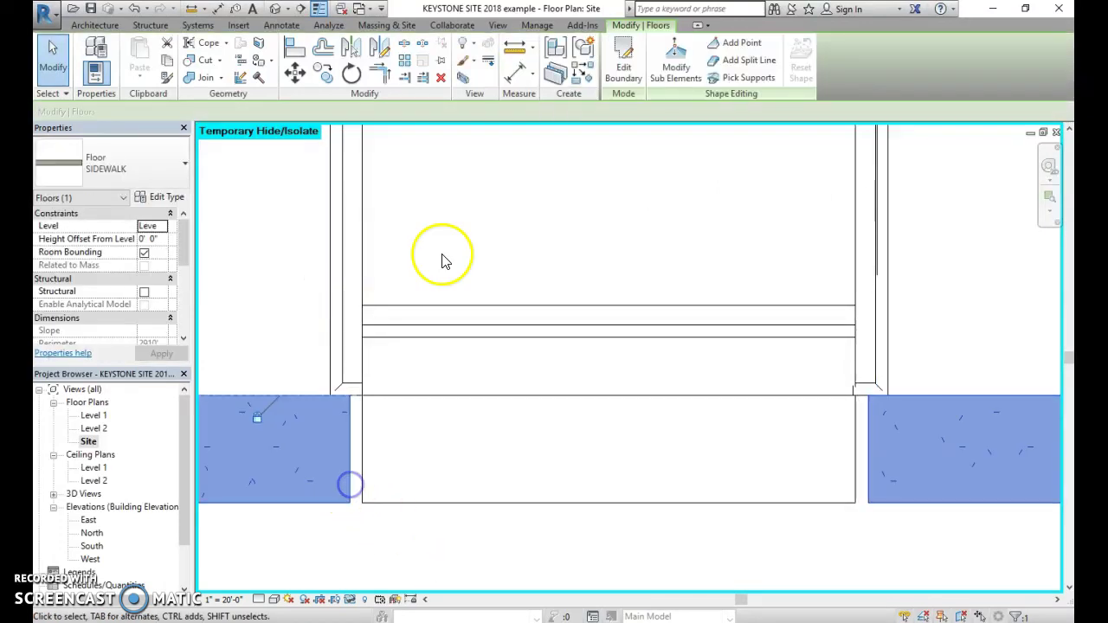
{"action": "left_click", "coordinate": [625, 52]}
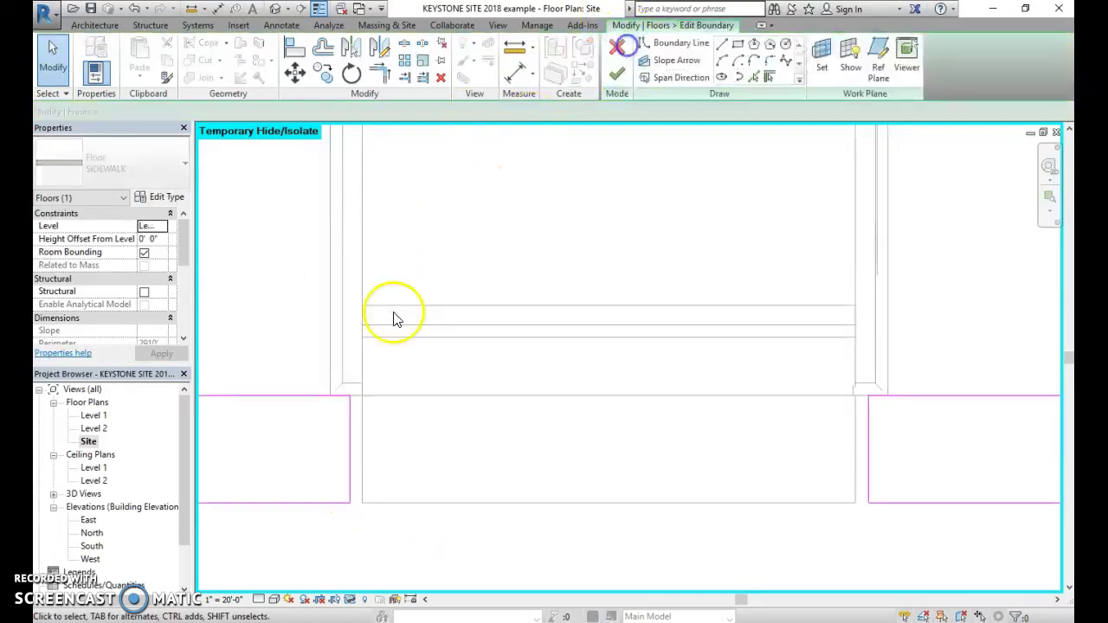
{"action": "left_click", "coordinate": [294, 50]}
{"action": "left_click", "coordinate": [357, 437]}
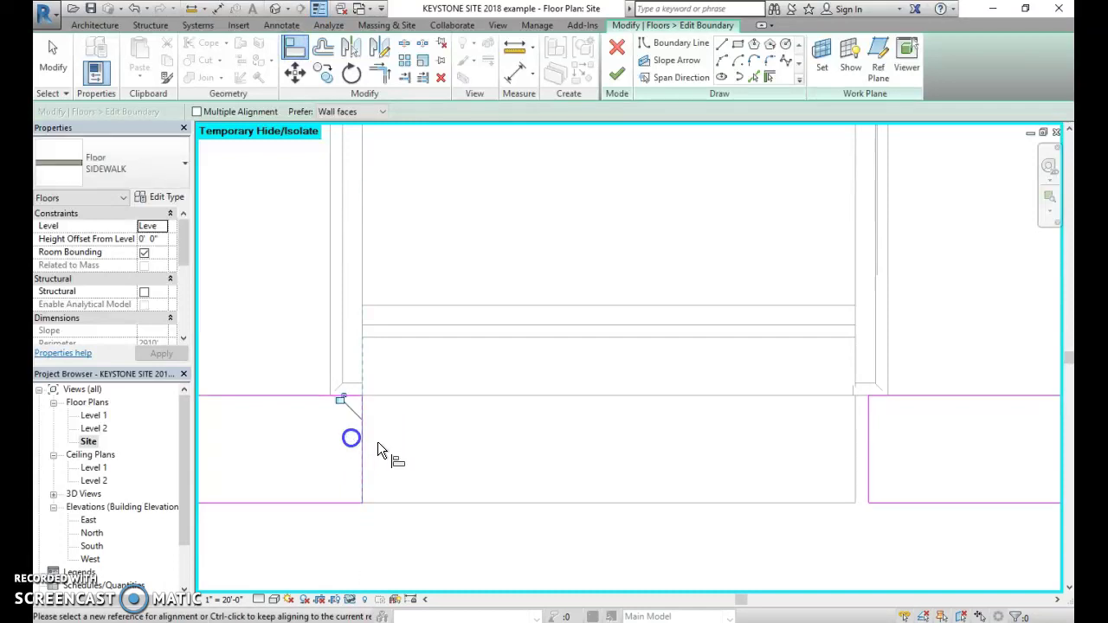
{"action": "left_click", "coordinate": [340, 398]}
{"action": "left_click", "coordinate": [633, 437]}
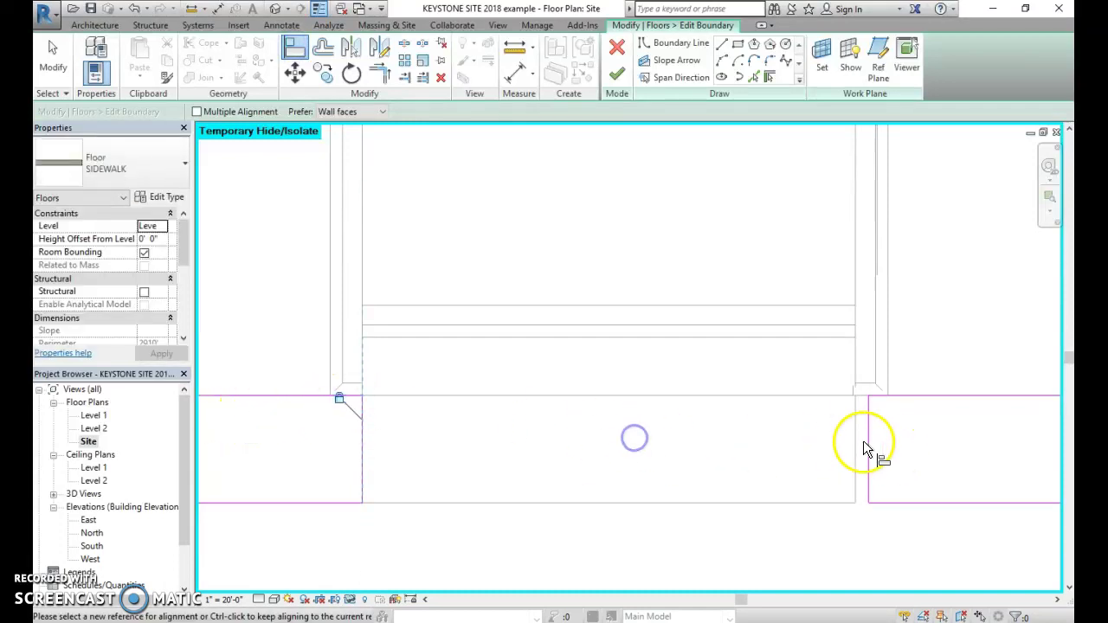
{"action": "left_click", "coordinate": [856, 445]}
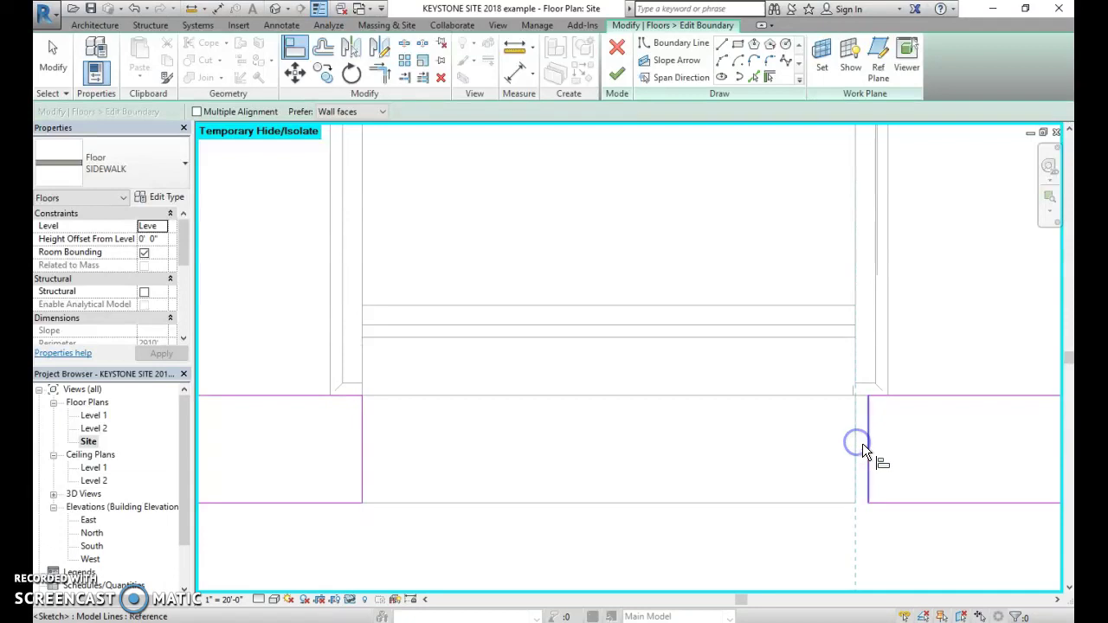
{"action": "left_click", "coordinate": [833, 400]}
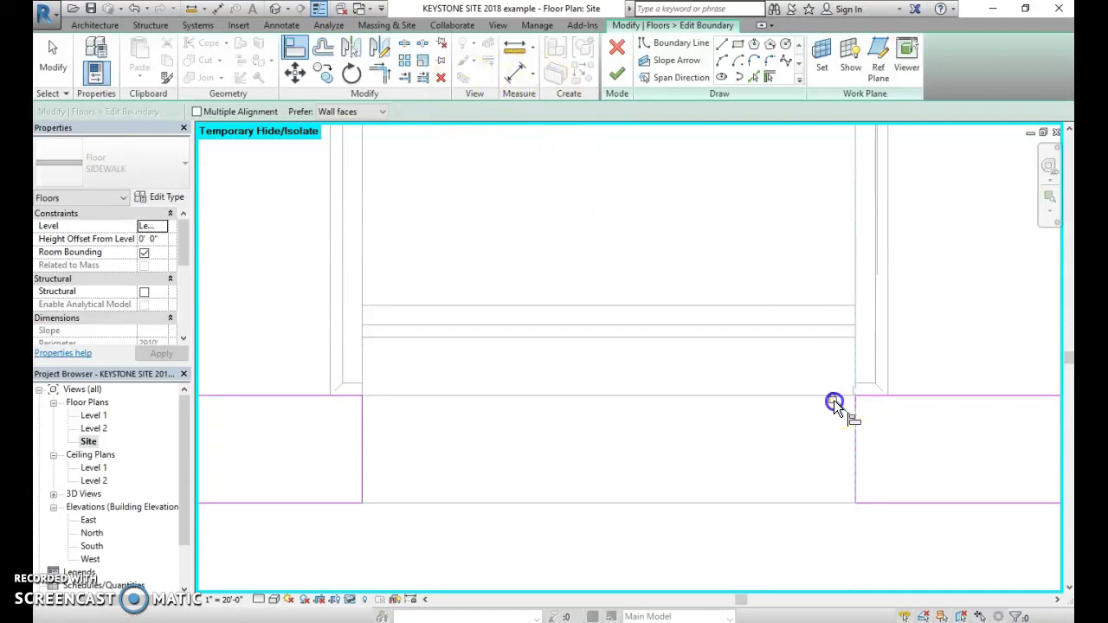
{"action": "left_click", "coordinate": [614, 78]}
Examine the joint between the ramp and the 90-degree corner curb in the 3D view and the Site plan
{"action": "scroll", "coordinate": [548, 222], "scroll_direction": "down", "scroll_amount": 2}
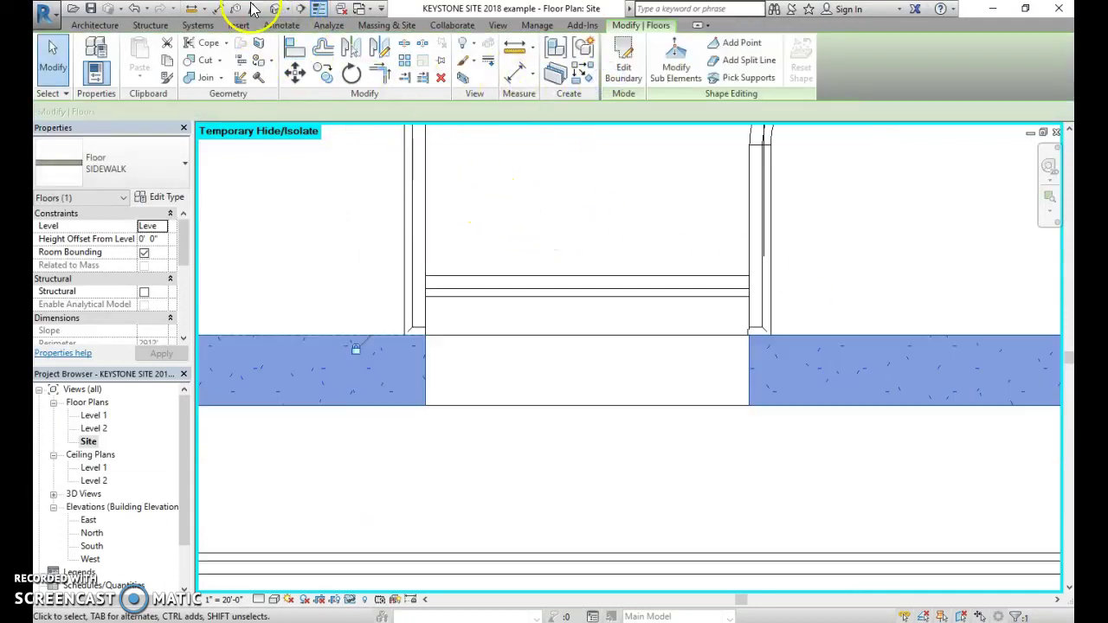
{"action": "left_click", "coordinate": [277, 11]}
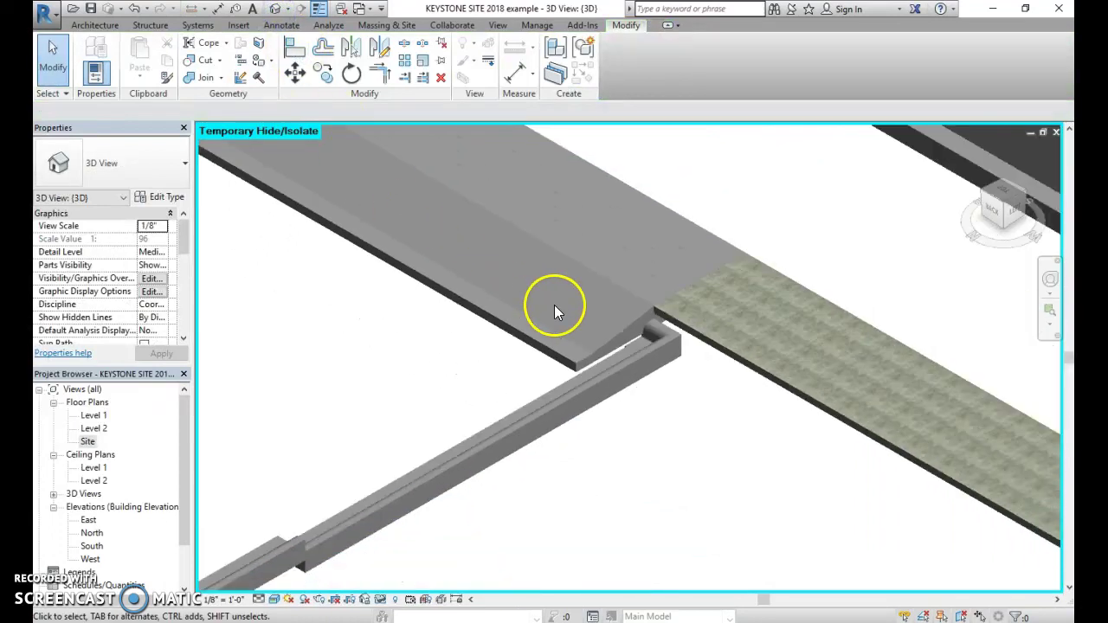
{"action": "scroll", "coordinate": [707, 316], "scroll_direction": "down", "scroll_amount": 1}
{"action": "middle_click_drag", "start_coordinate": [707, 317], "coordinate": [776, 399]}
{"action": "scroll", "coordinate": [859, 425], "scroll_direction": "up", "scroll_amount": 3}
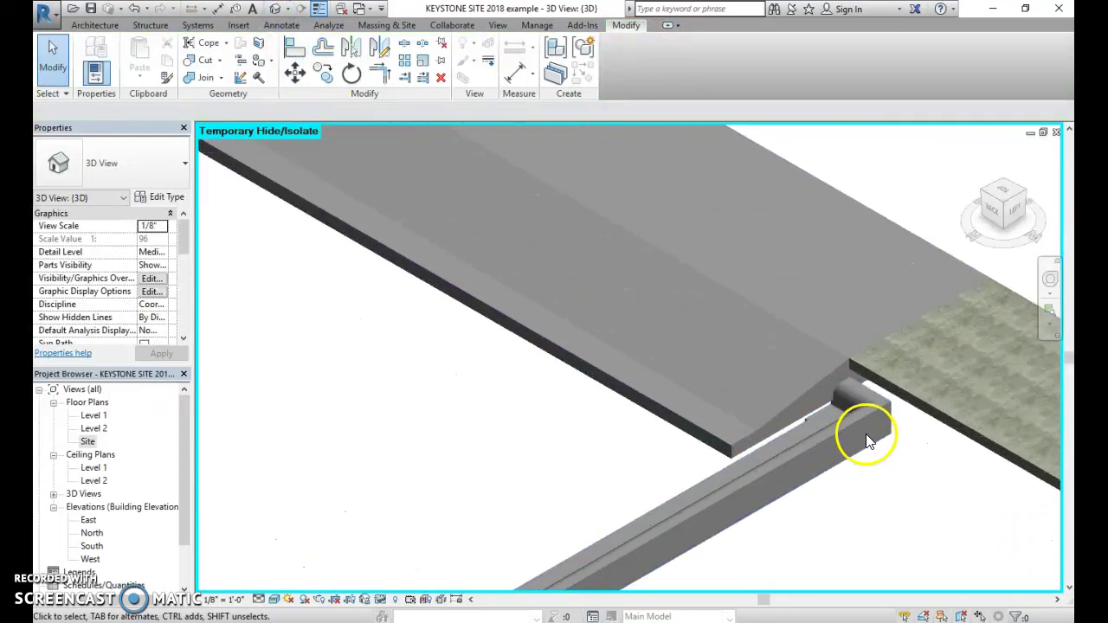
{"action": "left_click", "coordinate": [873, 412]}
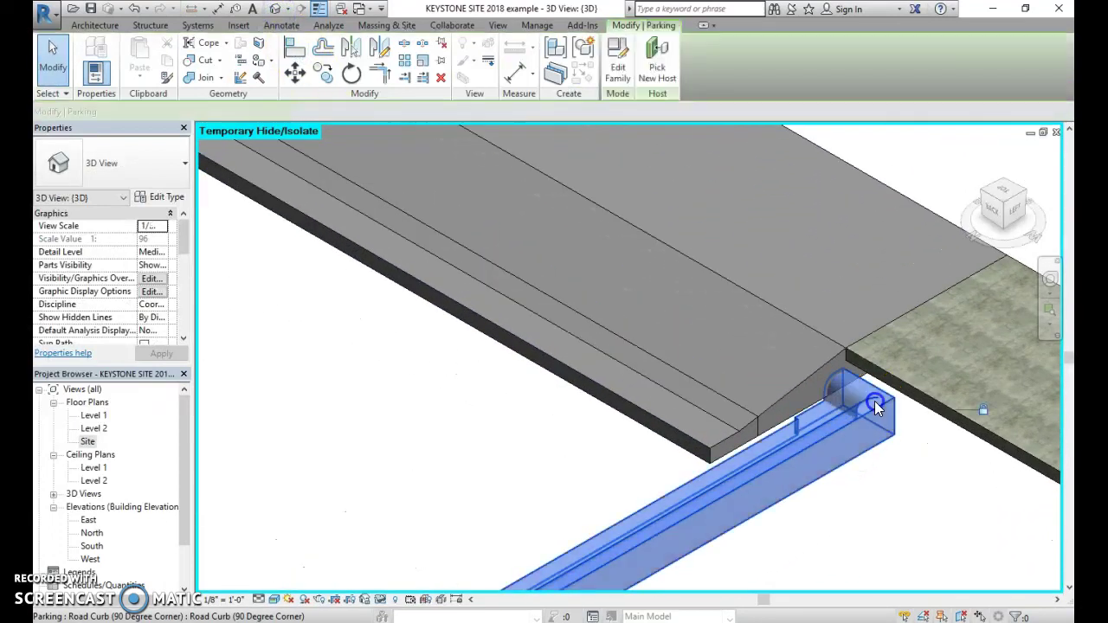
{"action": "double_click", "coordinate": [90, 444]}
{"action": "scroll", "coordinate": [410, 347], "scroll_direction": "up", "scroll_amount": 2}
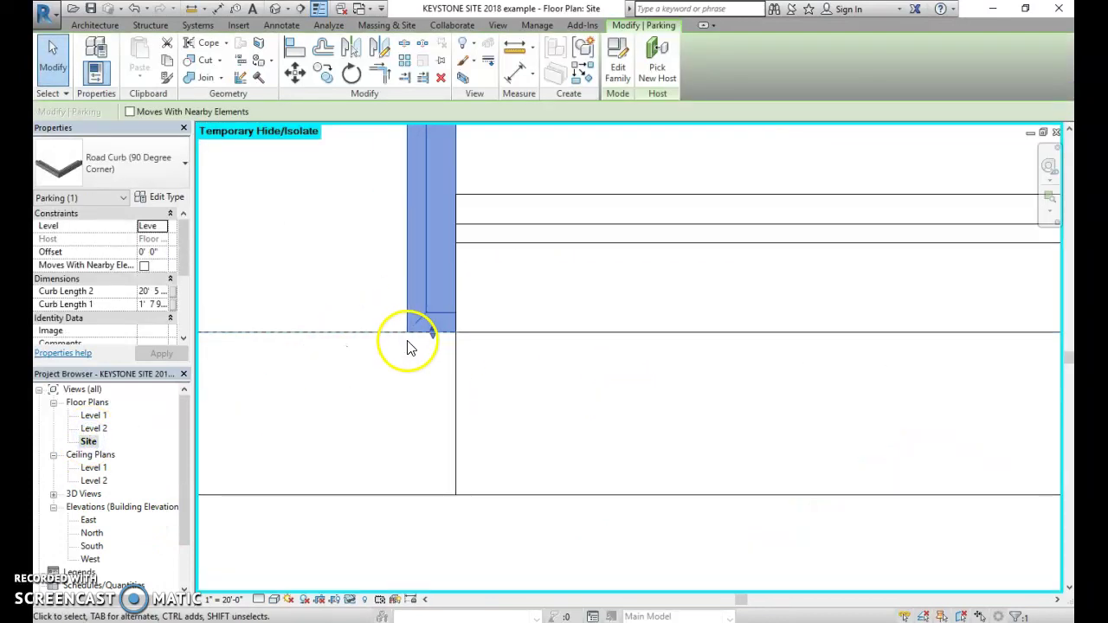
{"action": "scroll", "coordinate": [411, 347], "scroll_direction": "up", "scroll_amount": 1}
{"action": "scroll", "coordinate": [442, 314], "scroll_direction": "down", "scroll_amount": 3}
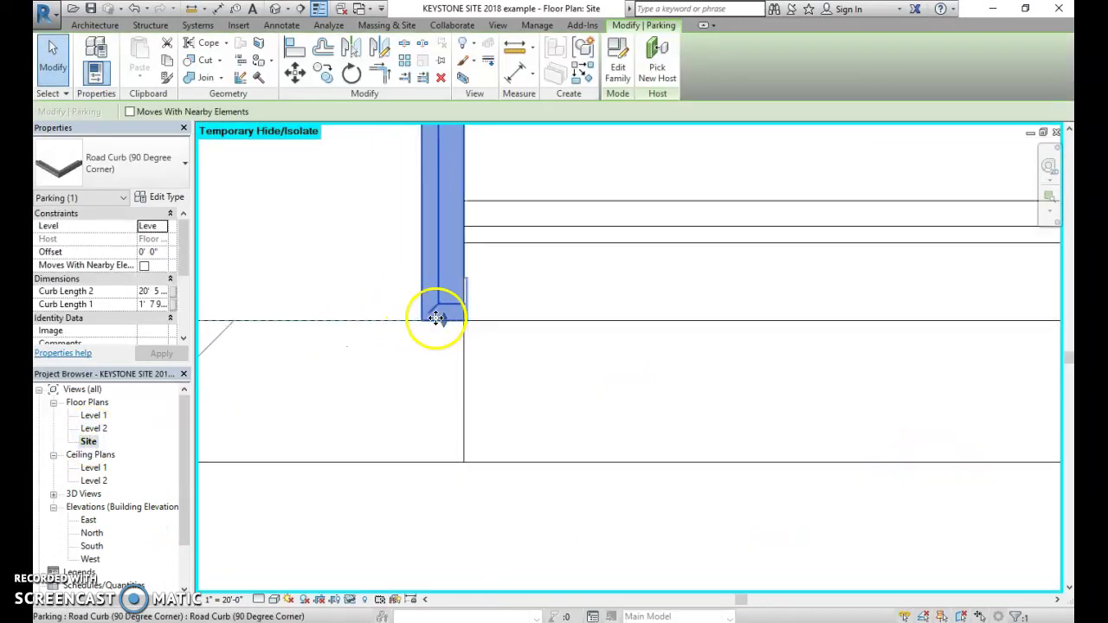
Restore the temporarily hidden elements in the 3D view and temporarily hide only the main topography surface
{"action": "left_click", "coordinate": [276, 9]}
{"action": "scroll", "coordinate": [375, 511], "scroll_direction": "down", "scroll_amount": 1}
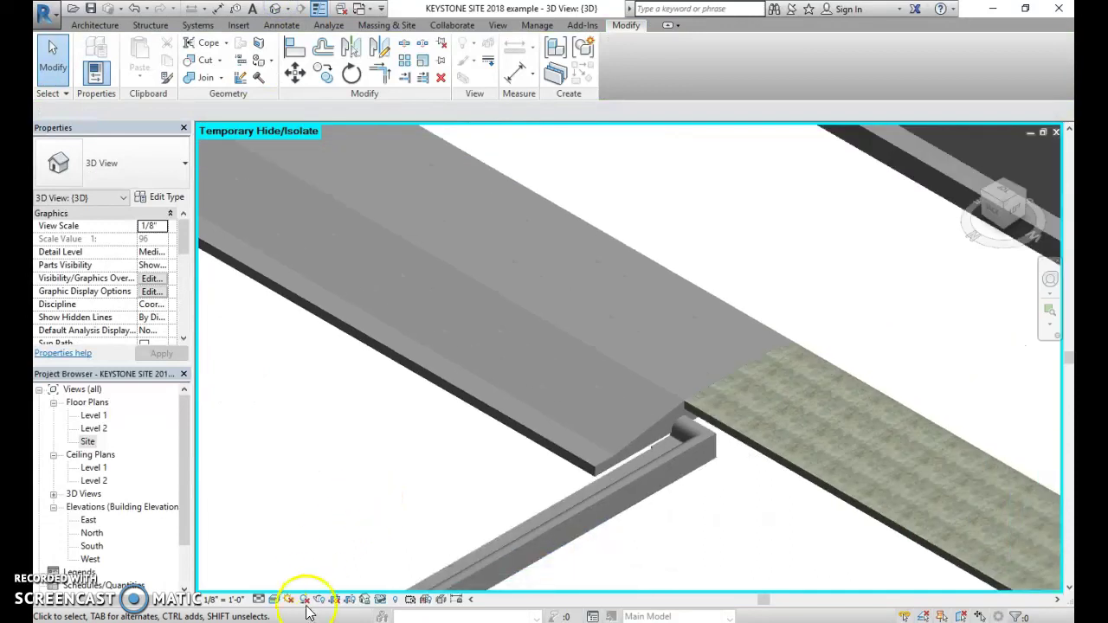
{"action": "left_click", "coordinate": [362, 601]}
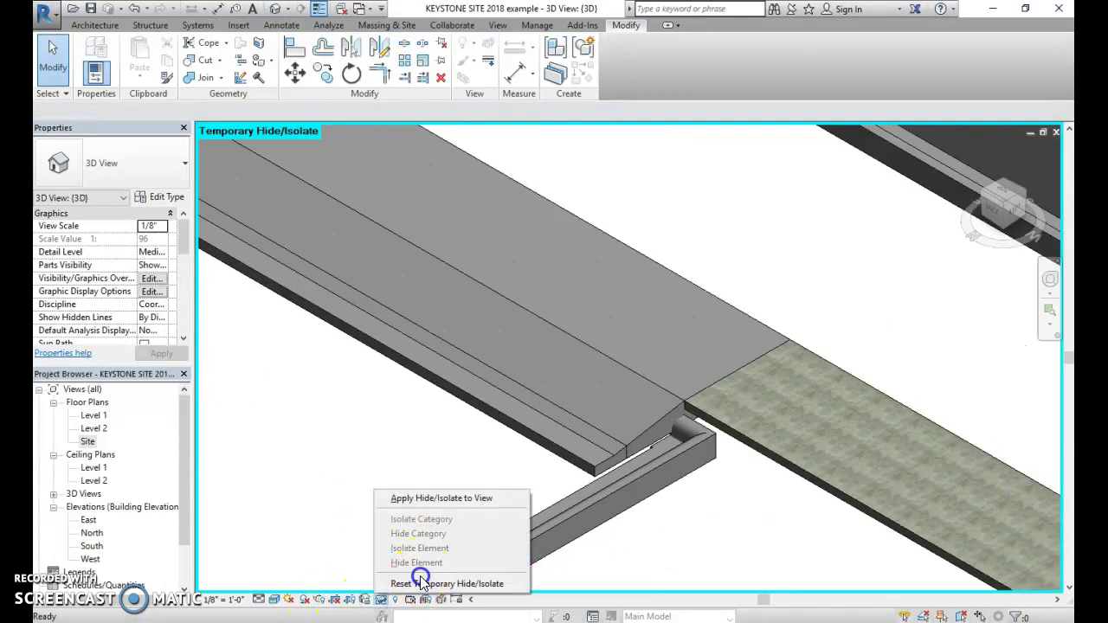
{"action": "left_click", "coordinate": [414, 584]}
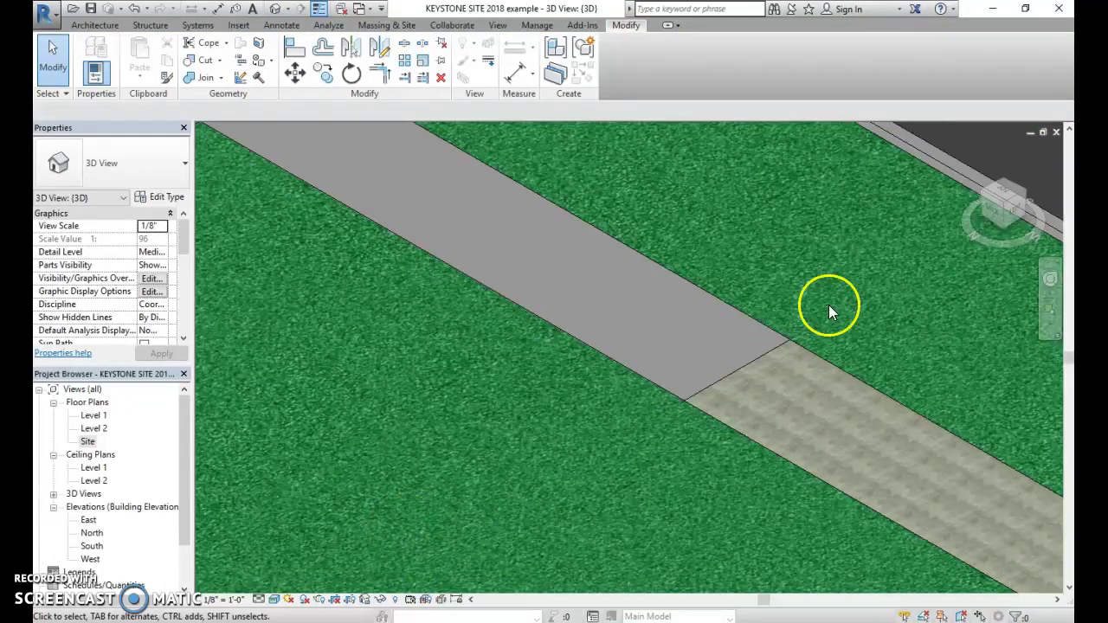
{"action": "scroll", "coordinate": [900, 272], "scroll_direction": "down", "scroll_amount": 6}
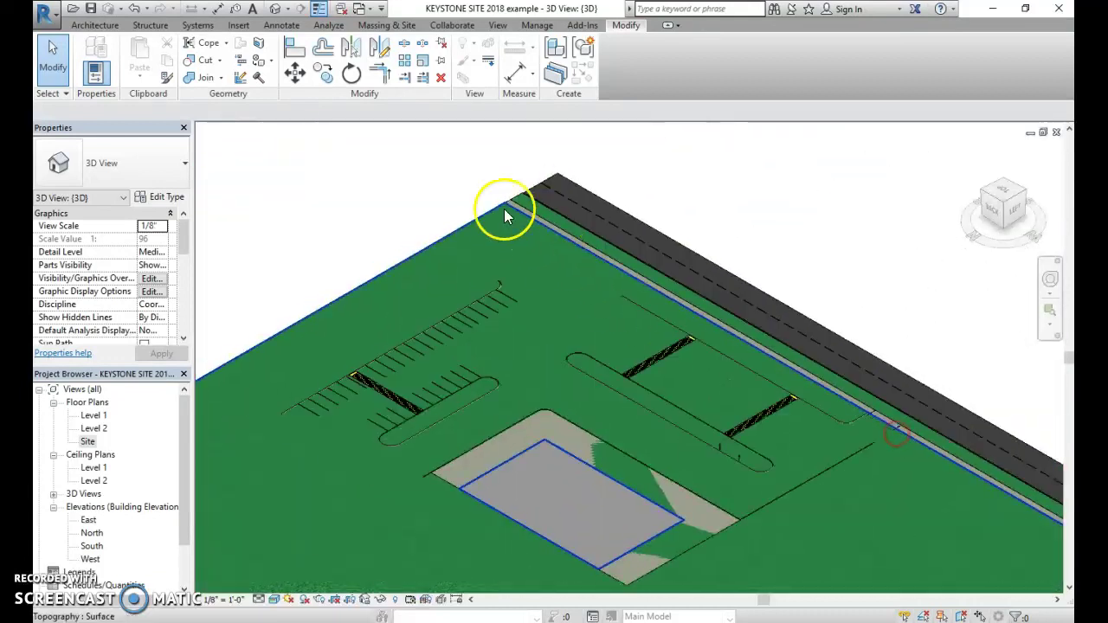
{"action": "left_click", "coordinate": [459, 232]}
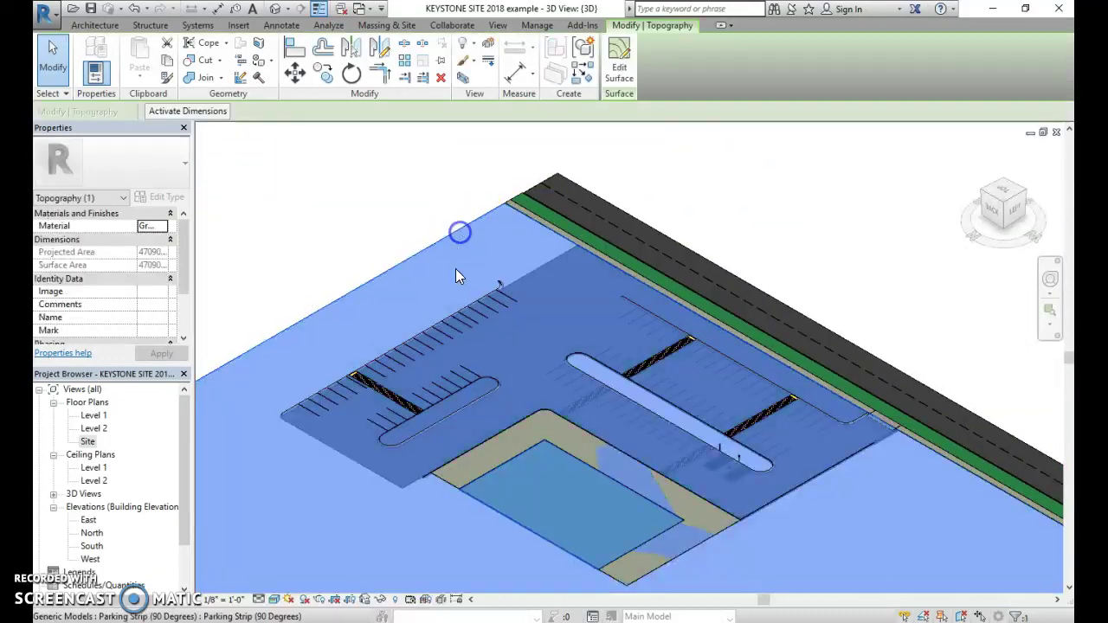
{"action": "left_click", "coordinate": [381, 599]}
{"action": "left_click", "coordinate": [395, 559]}
Align the 90-degree corner curb beside the driveway entrance with the STREET floor's outer edge and lock the alignment
{"action": "scroll", "coordinate": [899, 419], "scroll_direction": "up", "scroll_amount": 3}
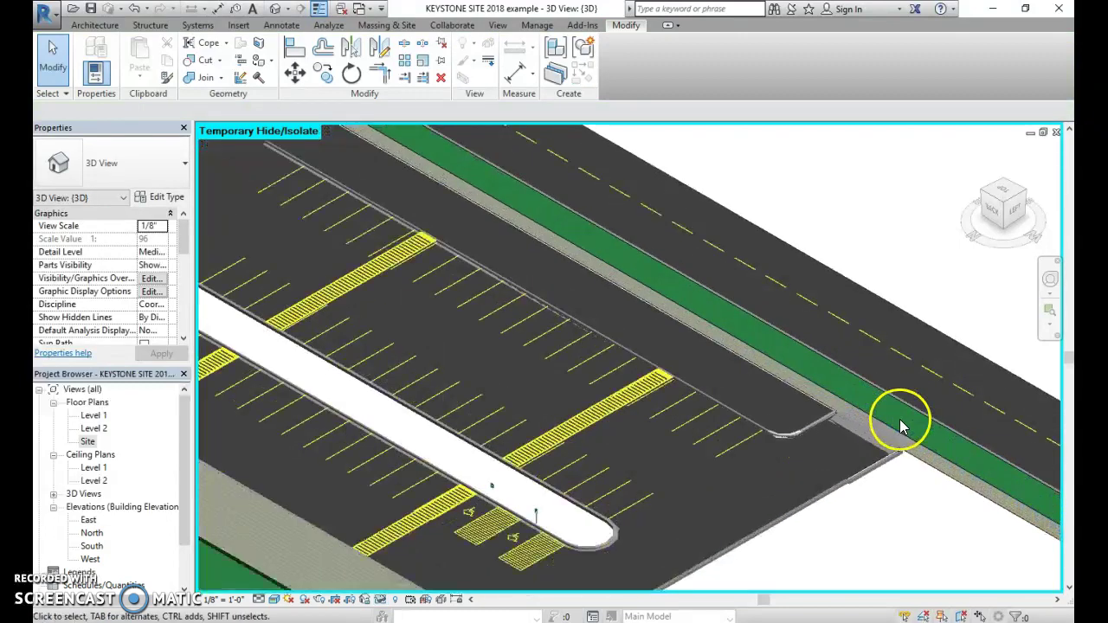
{"action": "scroll", "coordinate": [899, 419], "scroll_direction": "up", "scroll_amount": 5}
{"action": "mouse_move", "coordinate": [879, 522]}
{"action": "middle_mouse_down"}
{"action": "mouse_move", "coordinate": [891, 532]}
{"action": "mouse_move", "coordinate": [707, 422]}
{"action": "middle_mouse_up"}
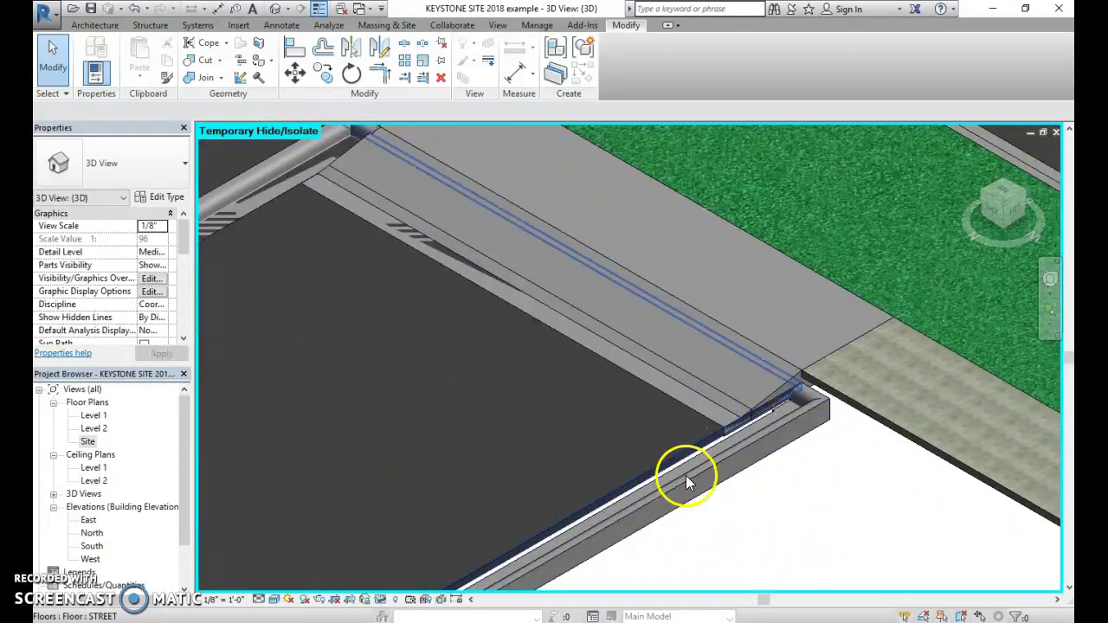
{"action": "middle_click_drag", "start_coordinate": [667, 459], "coordinate": [789, 331]}
{"action": "scroll", "coordinate": [746, 343], "scroll_direction": "down", "scroll_amount": 1}
{"action": "scroll", "coordinate": [639, 436], "scroll_direction": "up", "scroll_amount": 2}
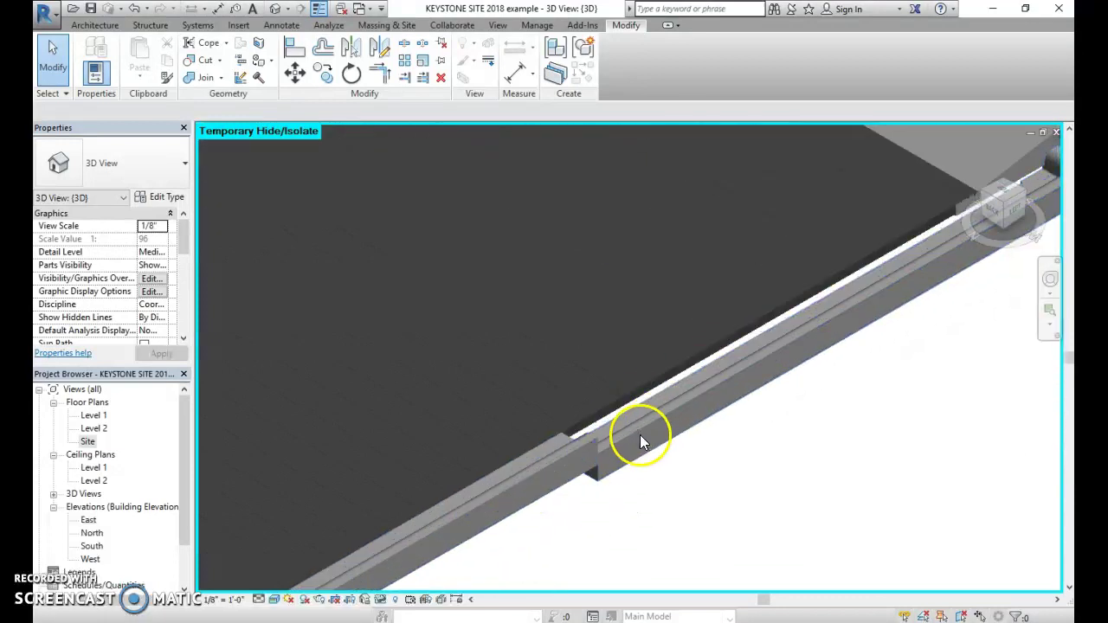
{"action": "scroll", "coordinate": [640, 440], "scroll_direction": "up", "scroll_amount": 1}
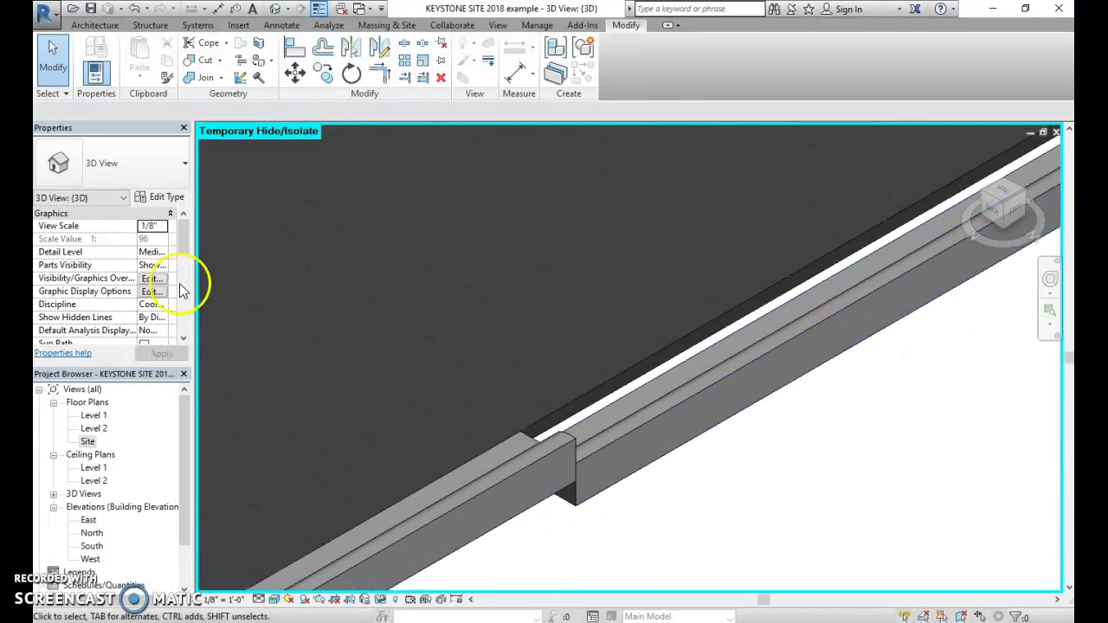
{"action": "left_click", "coordinate": [297, 48]}
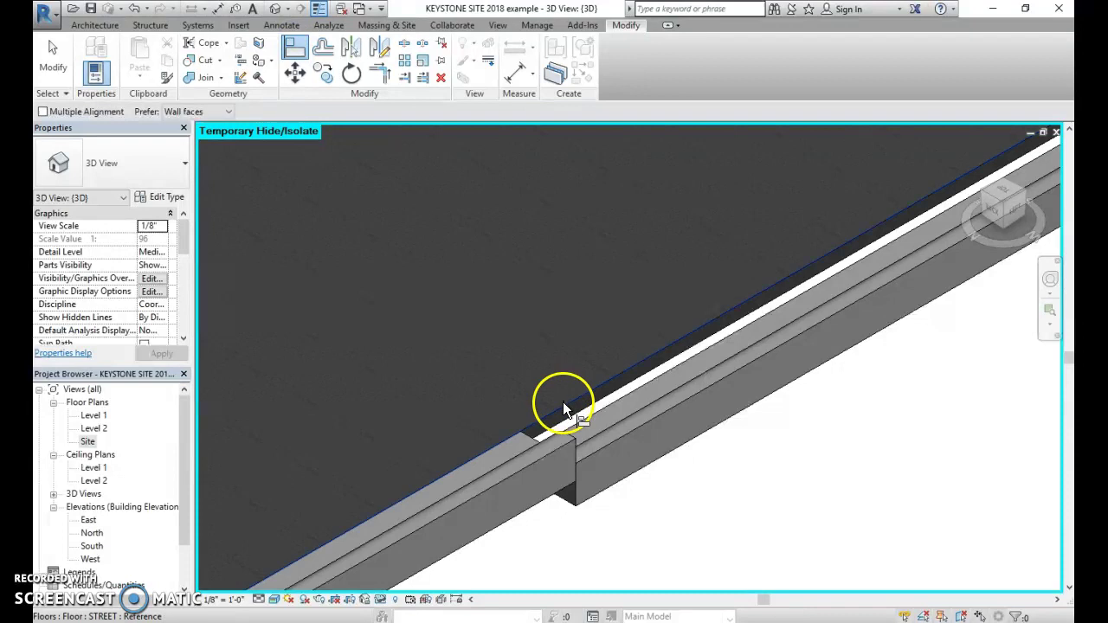
{"action": "left_click", "coordinate": [555, 407]}
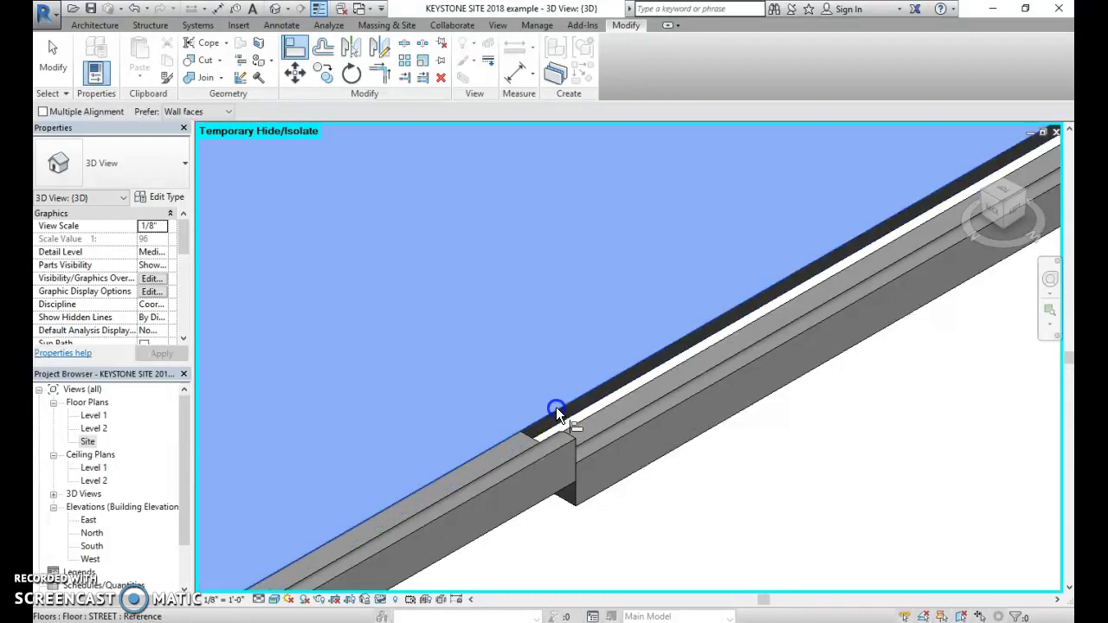
{"action": "left_click", "coordinate": [593, 415]}
{"action": "scroll", "coordinate": [692, 422], "scroll_direction": "down", "scroll_amount": 1}
{"action": "left_click", "coordinate": [660, 436]}
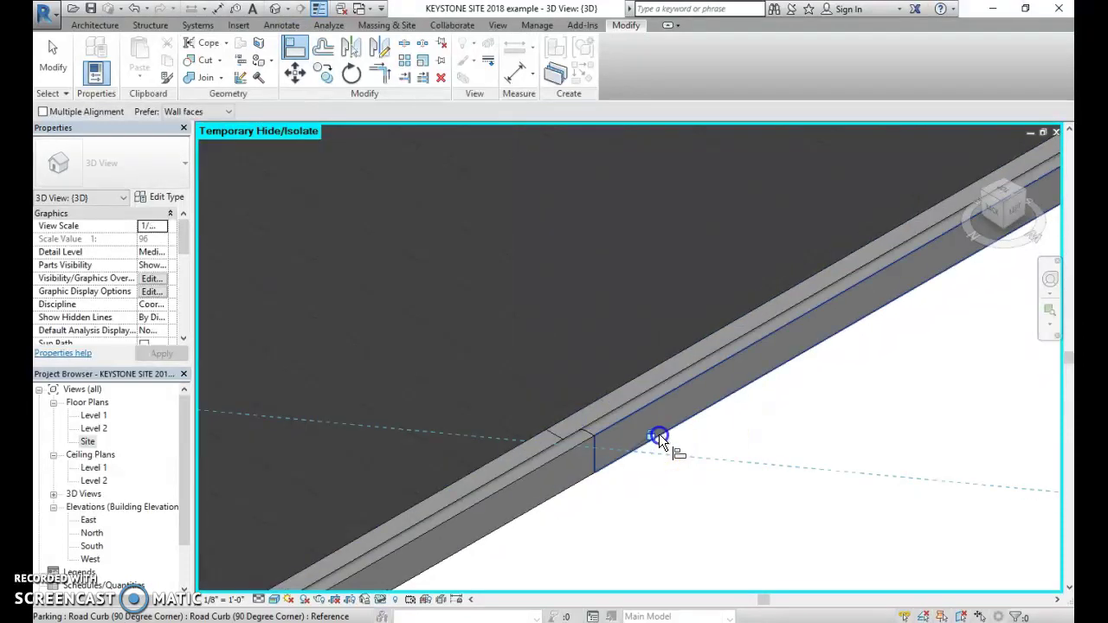
Examine how the ramp, corner curbs and STREET floor meet at the driveway entrance in the 3D view and the Site plan
{"action": "scroll", "coordinate": [710, 447], "scroll_direction": "down", "scroll_amount": 2}
{"action": "scroll", "coordinate": [709, 448], "scroll_direction": "down", "scroll_amount": 1}
{"action": "middle_click_drag", "start_coordinate": [710, 448], "coordinate": [611, 509]}
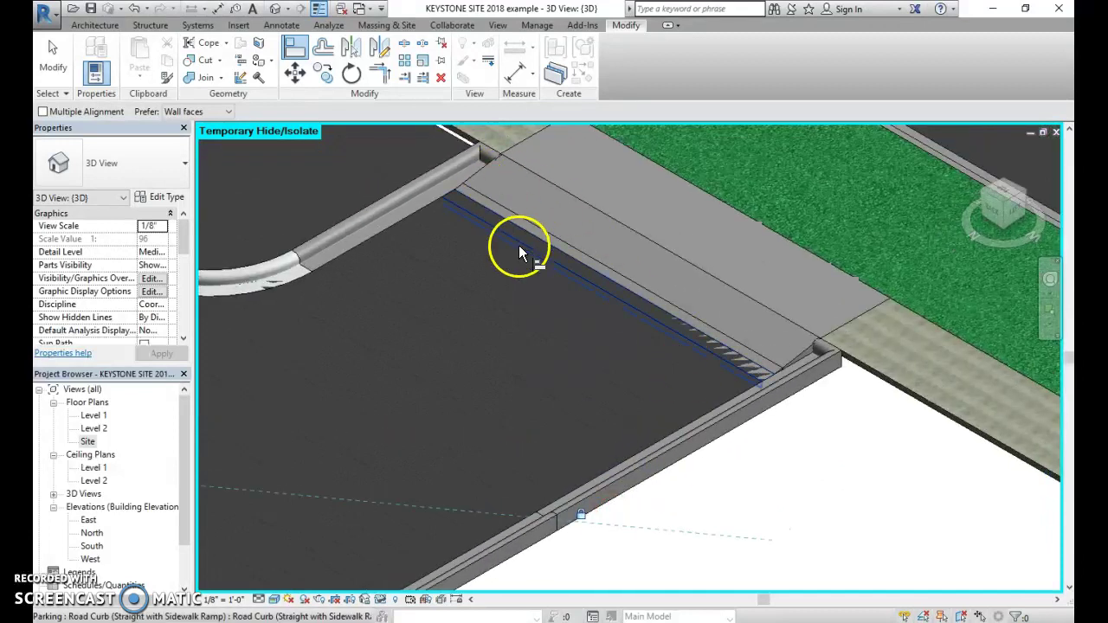
{"action": "middle_click_drag", "start_coordinate": [519, 251], "coordinate": [746, 337]}
{"action": "scroll", "coordinate": [647, 482], "scroll_direction": "down", "scroll_amount": 2}
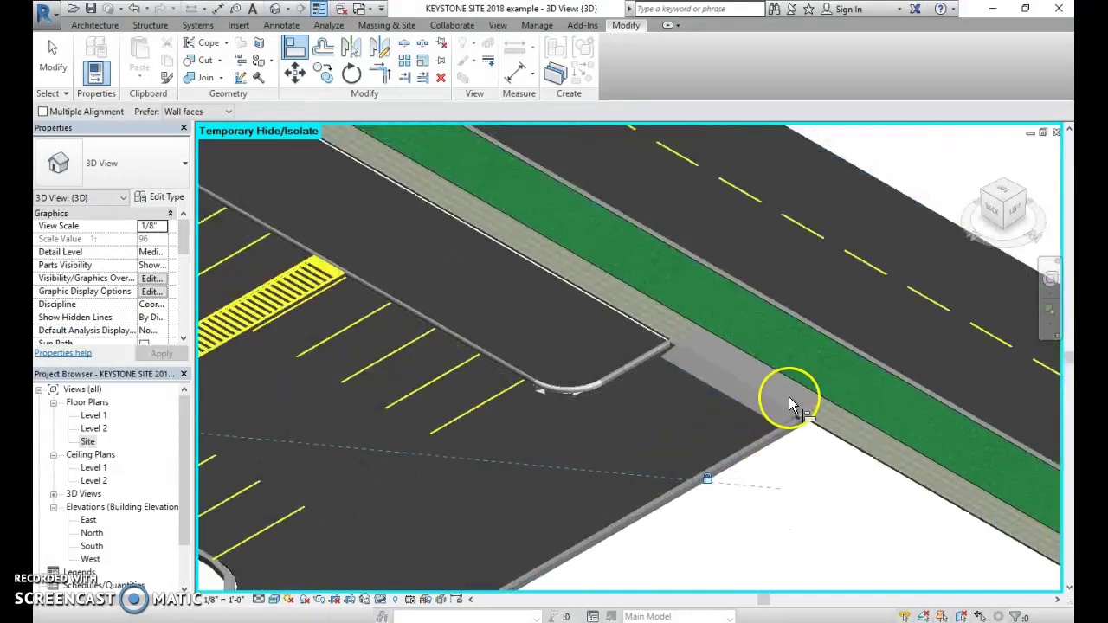
{"action": "left_click", "coordinate": [87, 443]}
{"action": "scroll", "coordinate": [600, 419], "scroll_direction": "down", "scroll_amount": 4}
{"action": "middle_click_drag", "start_coordinate": [599, 421], "coordinate": [574, 472]}
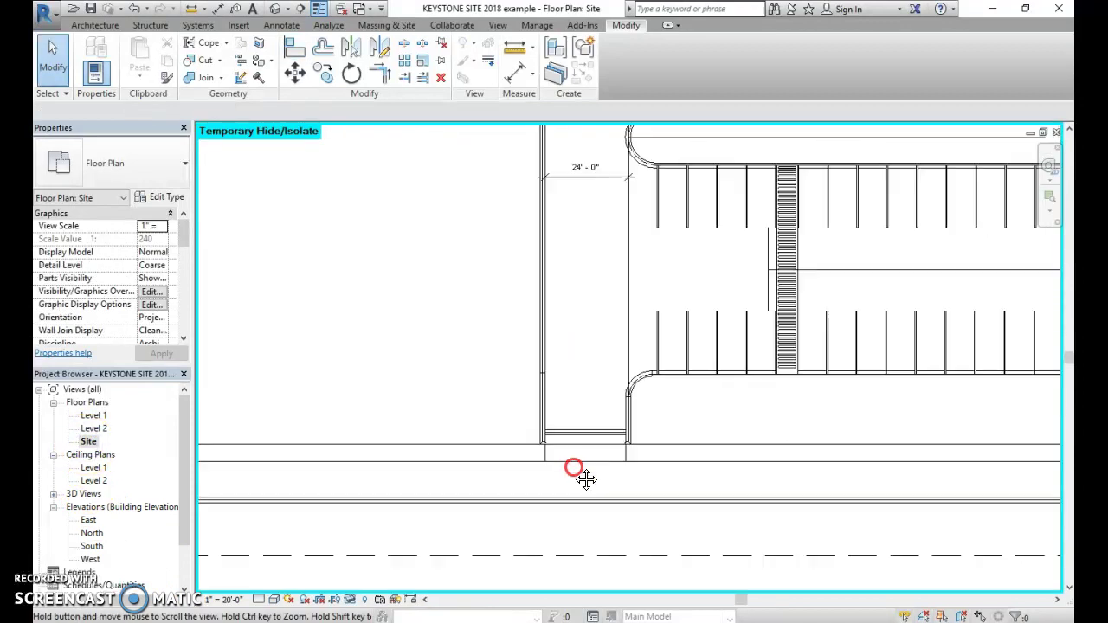
{"action": "scroll", "coordinate": [576, 473], "scroll_direction": "up", "scroll_amount": 2}
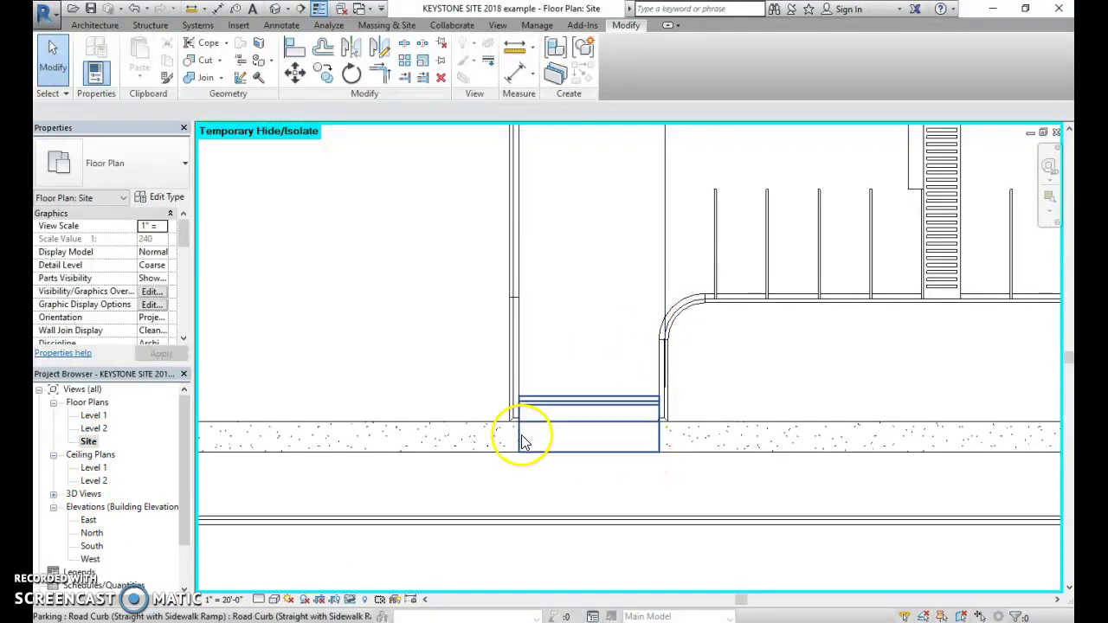
{"action": "left_click", "coordinate": [522, 374]}
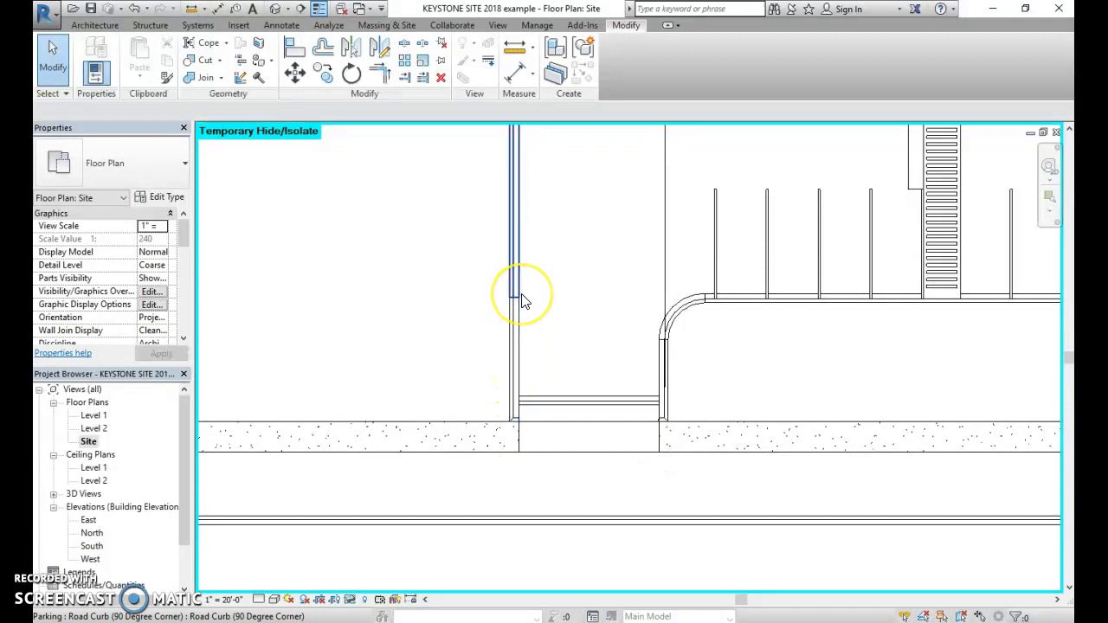
{"action": "left_click", "coordinate": [604, 373]}
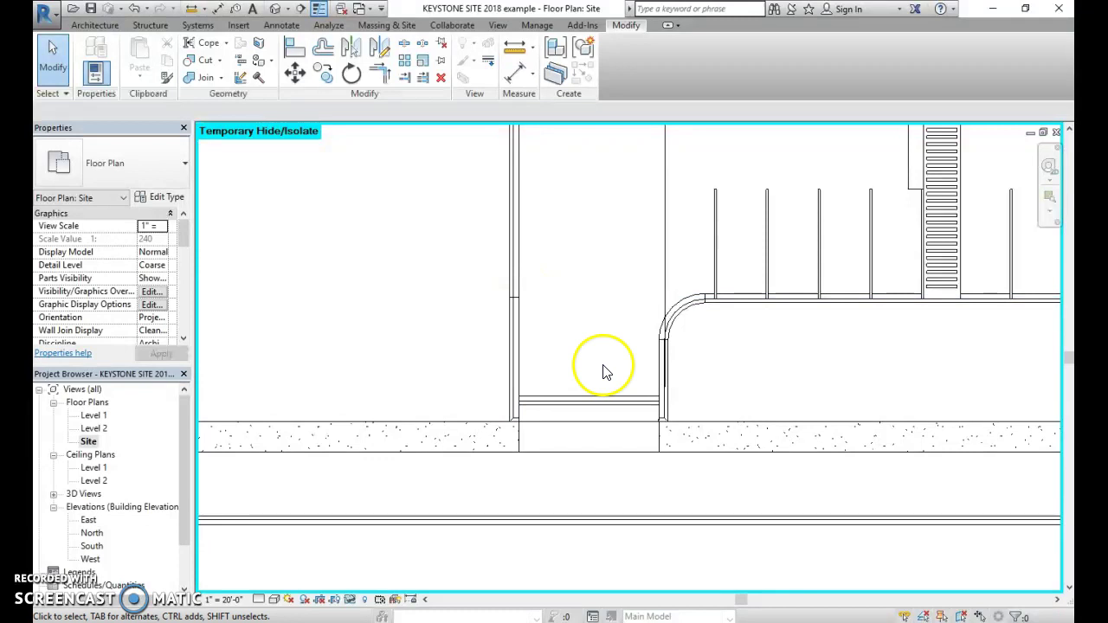
Temporarily hide the realigned 90-degree corner curb in the Site plan, and restore all temporarily hidden elements
{"action": "left_click", "coordinate": [517, 346]}
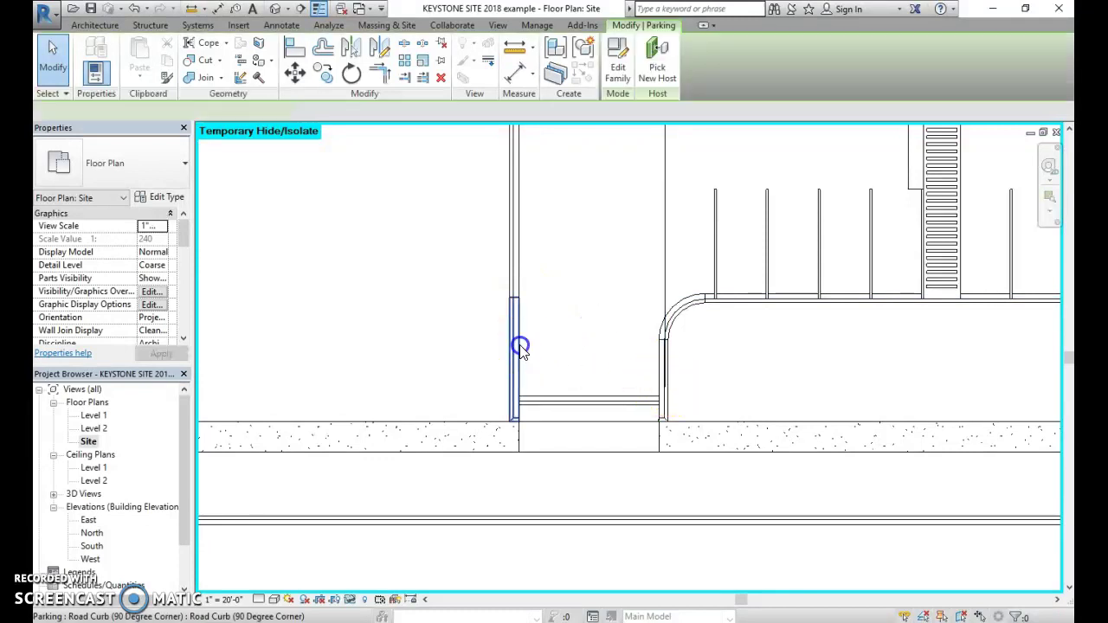
{"action": "left_click", "coordinate": [364, 598]}
{"action": "left_click", "coordinate": [371, 560]}
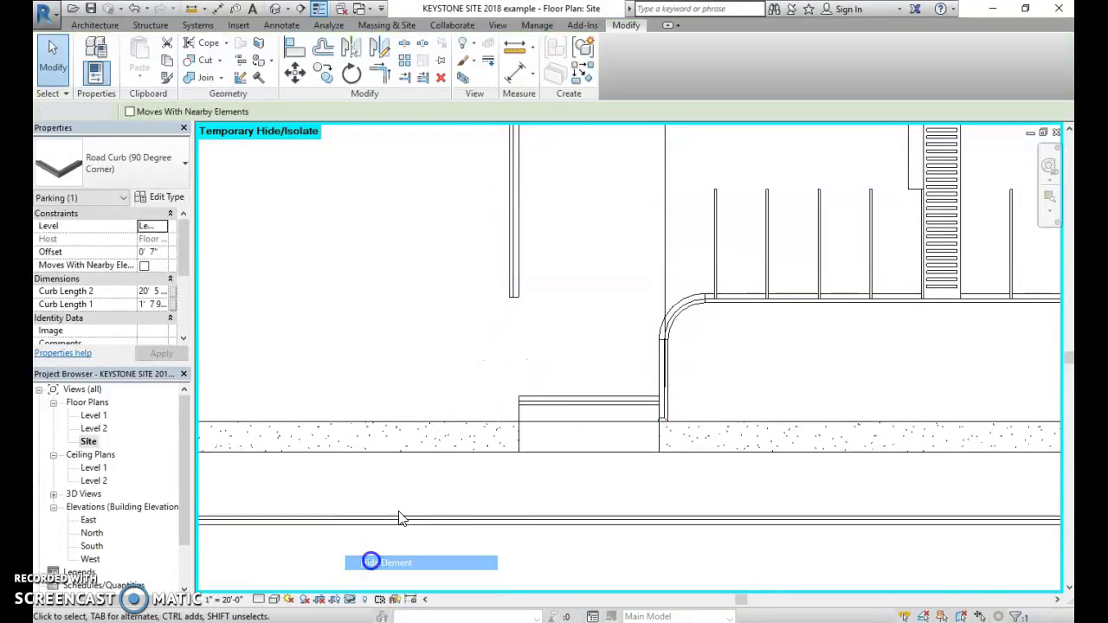
{"action": "left_click", "coordinate": [365, 598]}
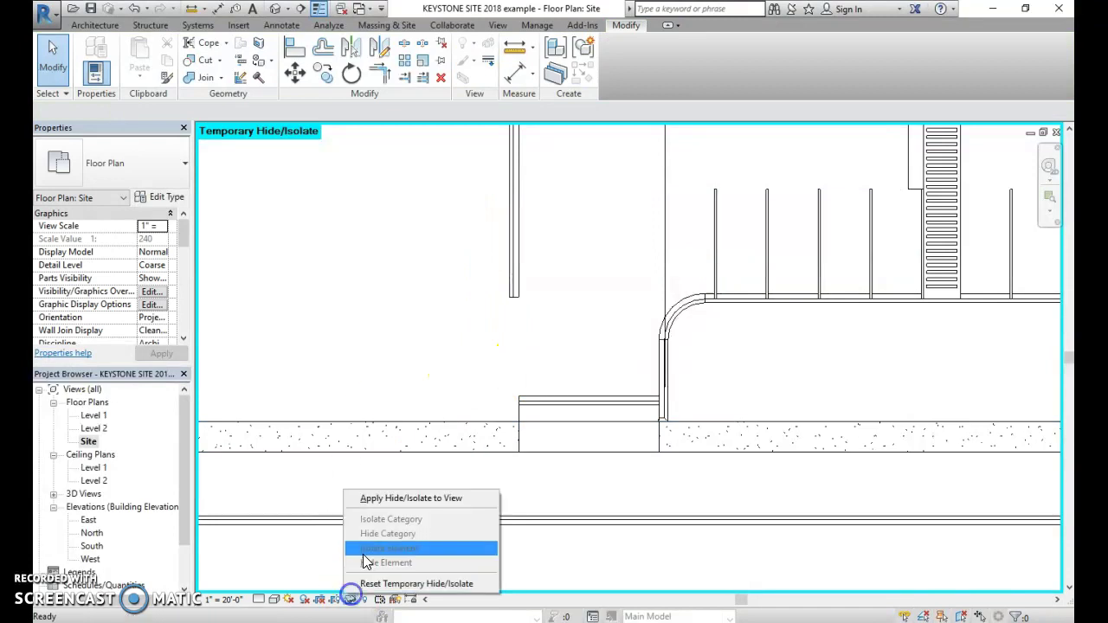
{"action": "left_click", "coordinate": [387, 580]}
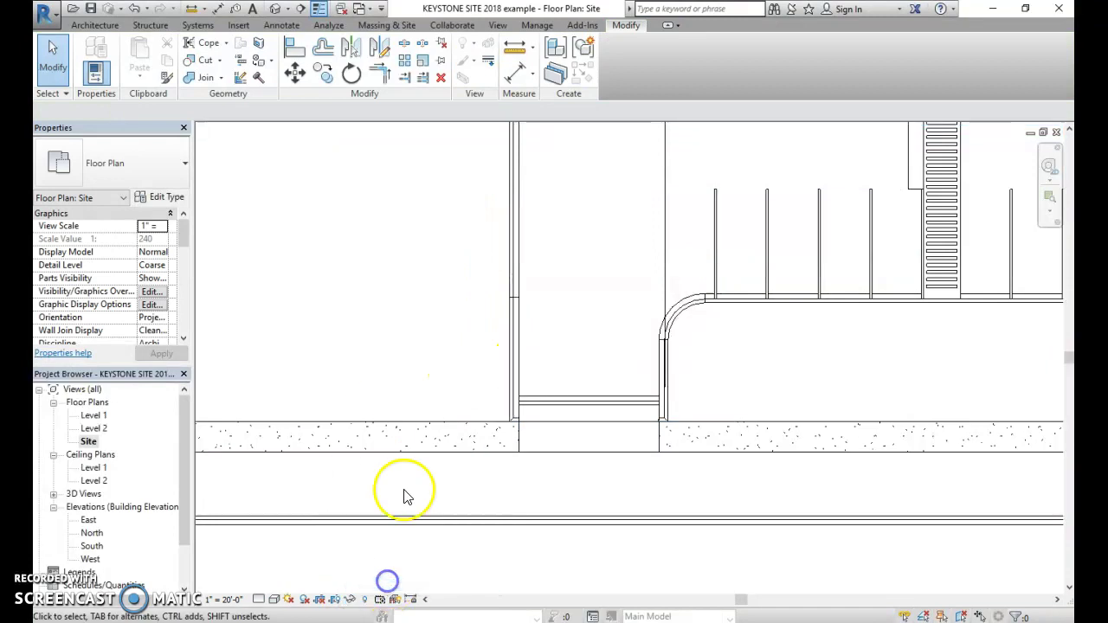
Edit the STREET floor boundary and add a boundary line picked from the ramp's edge facing the parking lot
{"action": "left_click", "coordinate": [520, 367]}
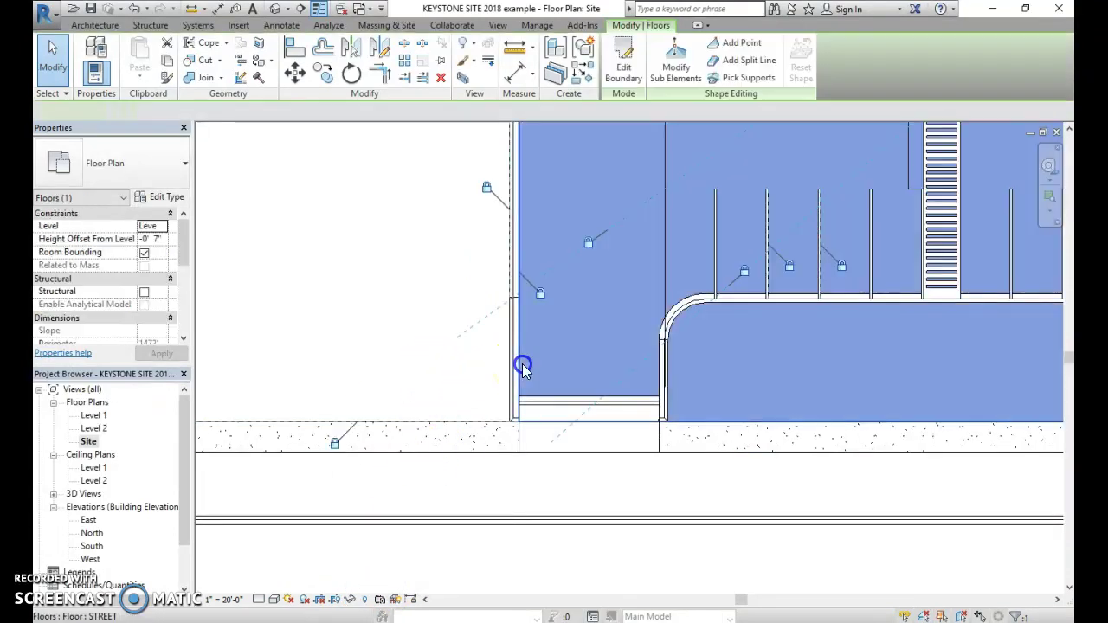
{"action": "scroll", "coordinate": [581, 445], "scroll_direction": "up", "scroll_amount": 3}
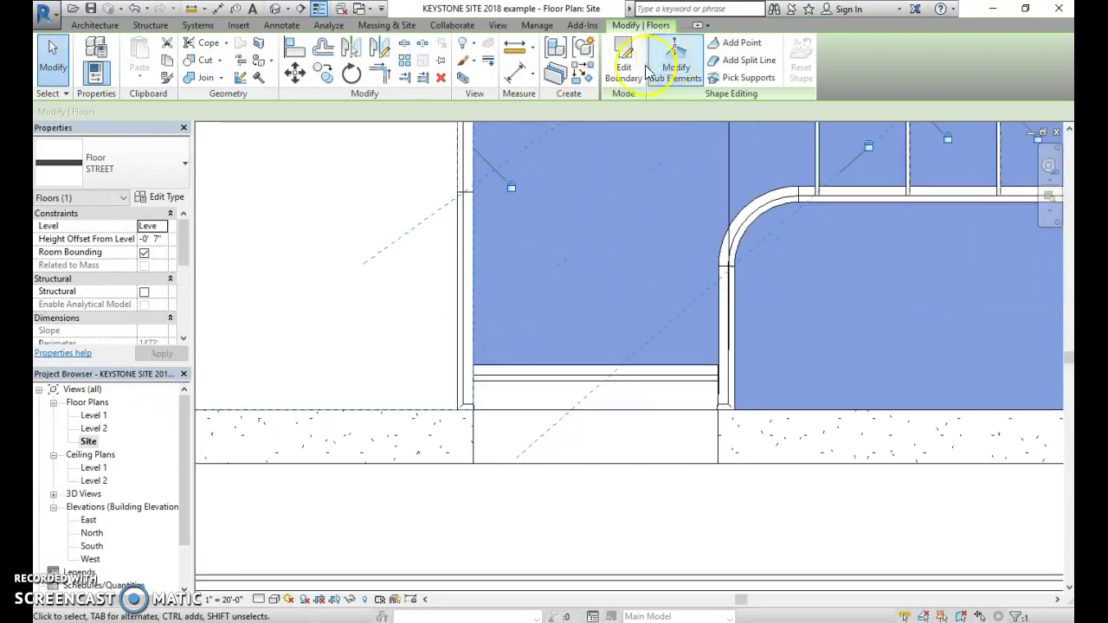
{"action": "left_click", "coordinate": [623, 63]}
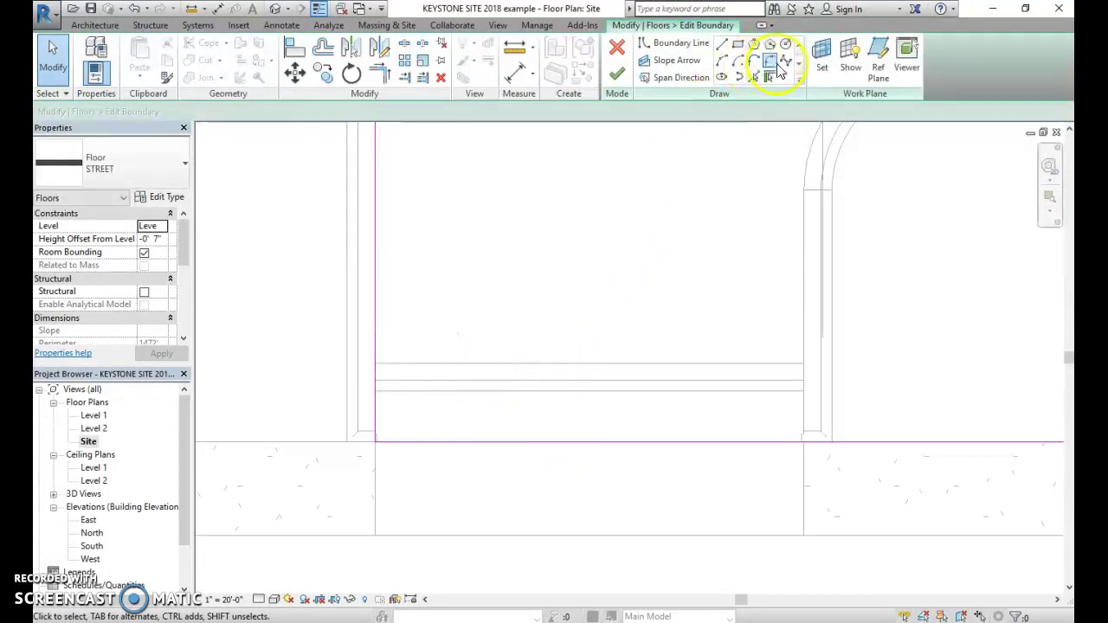
{"action": "left_click", "coordinate": [757, 85]}
{"action": "left_click", "coordinate": [482, 363]}
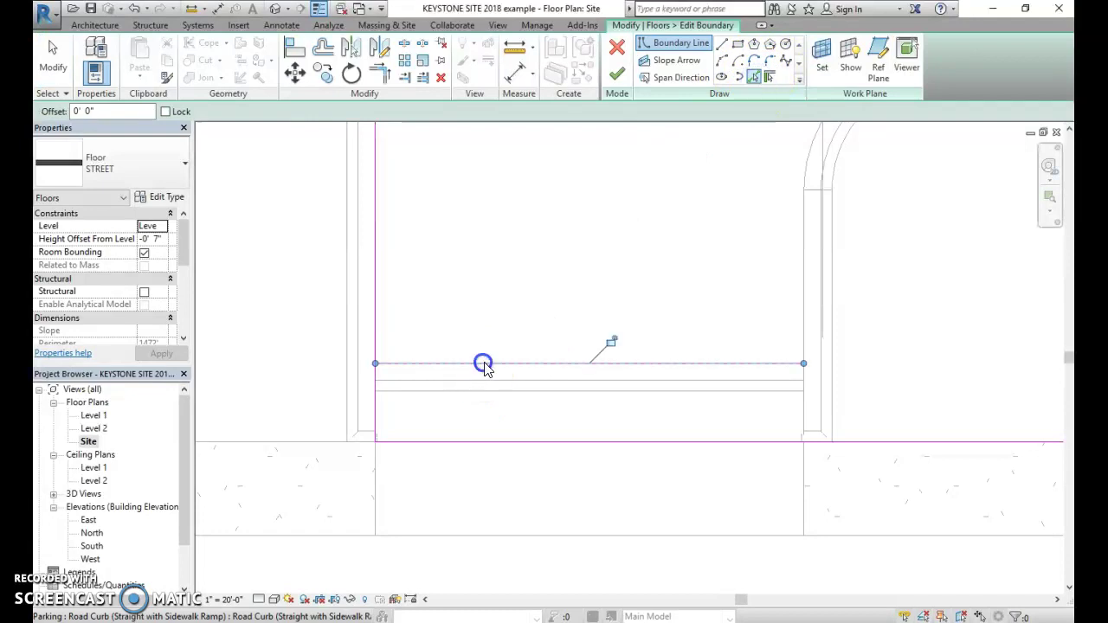
{"action": "mouse_move", "coordinate": [736, 435]}
{"action": "middle_mouse_down"}
{"action": "mouse_move", "coordinate": [502, 487]}
{"action": "mouse_move", "coordinate": [413, 487]}
{"action": "middle_mouse_up"}
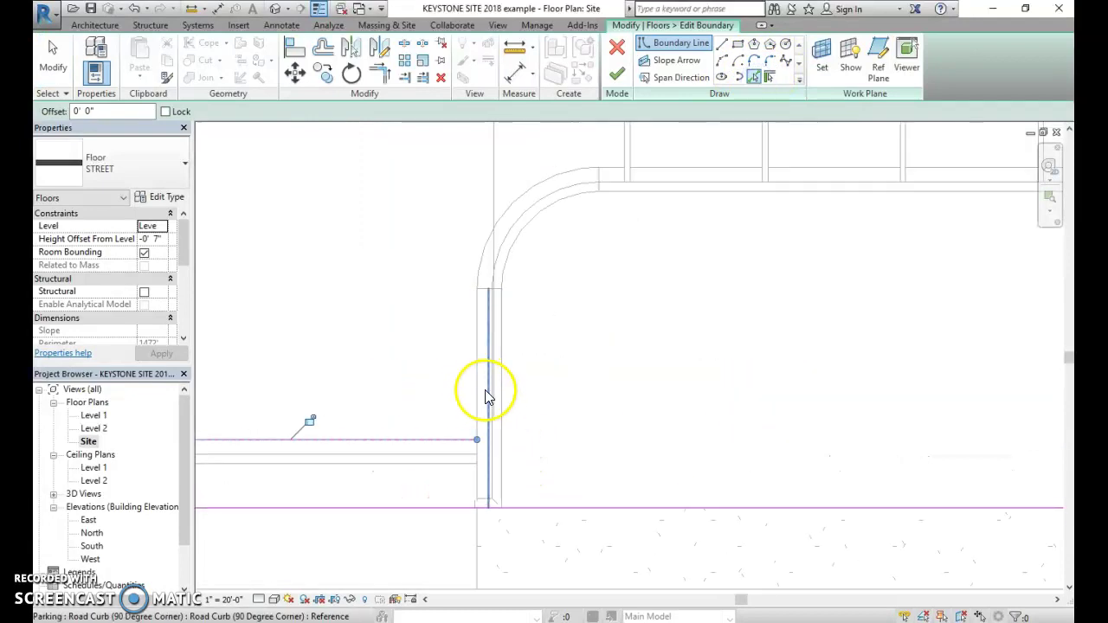
{"action": "scroll", "coordinate": [482, 404], "scroll_direction": "down", "scroll_amount": 3}
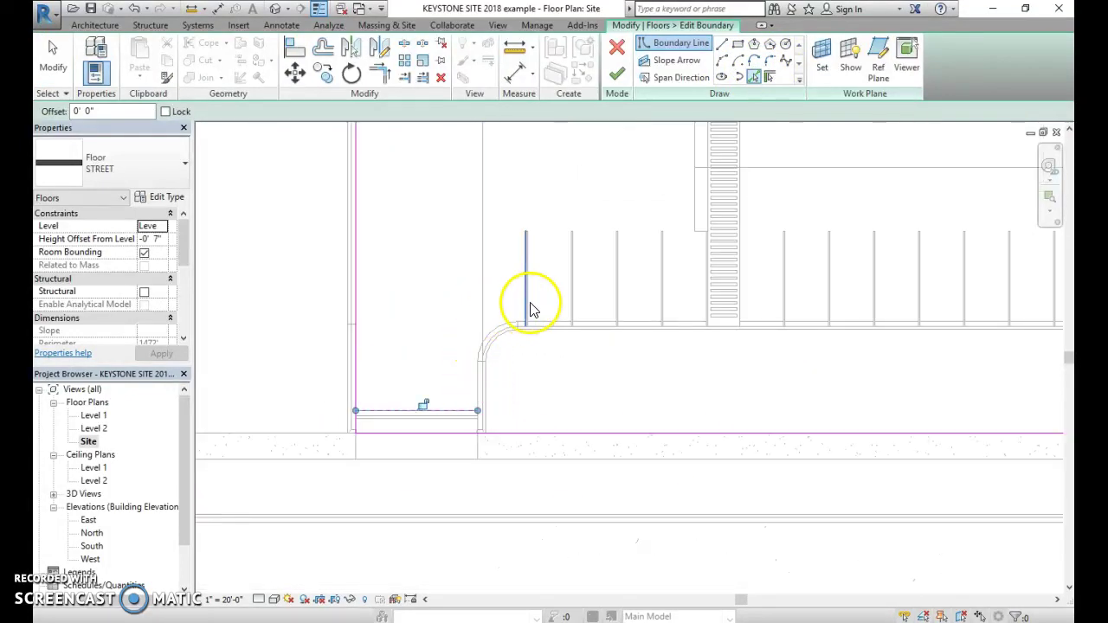
{"action": "left_click", "coordinate": [884, 332]}
{"action": "scroll", "coordinate": [415, 476], "scroll_direction": "up", "scroll_amount": 3}
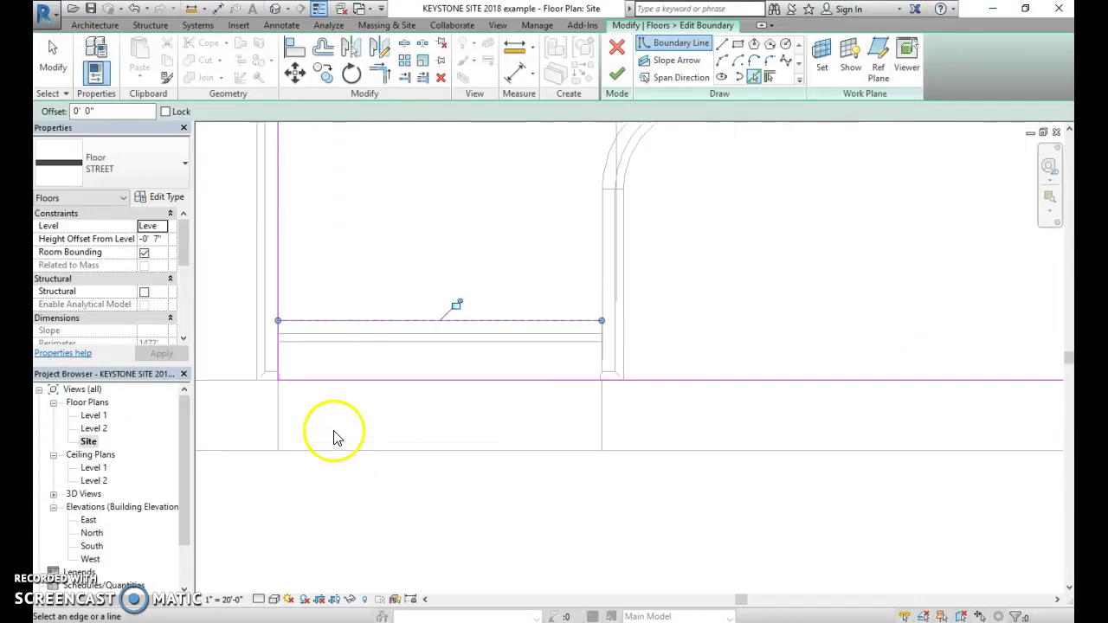
{"action": "left_click", "coordinate": [279, 358]}
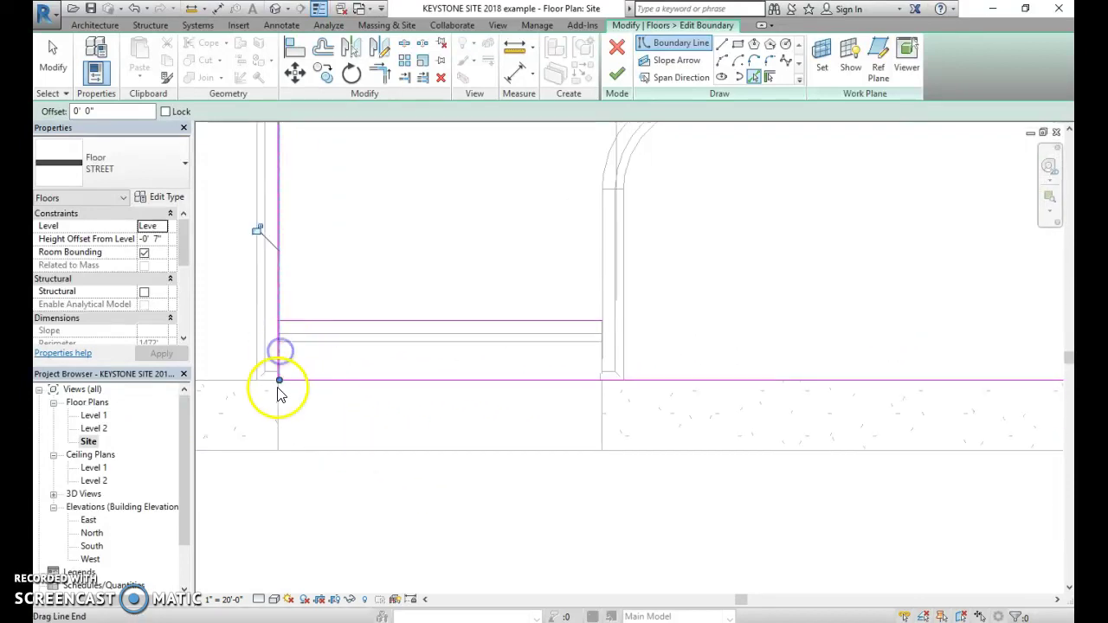
{"action": "left_click_drag", "start_coordinate": [279, 383], "coordinate": [278, 324]}
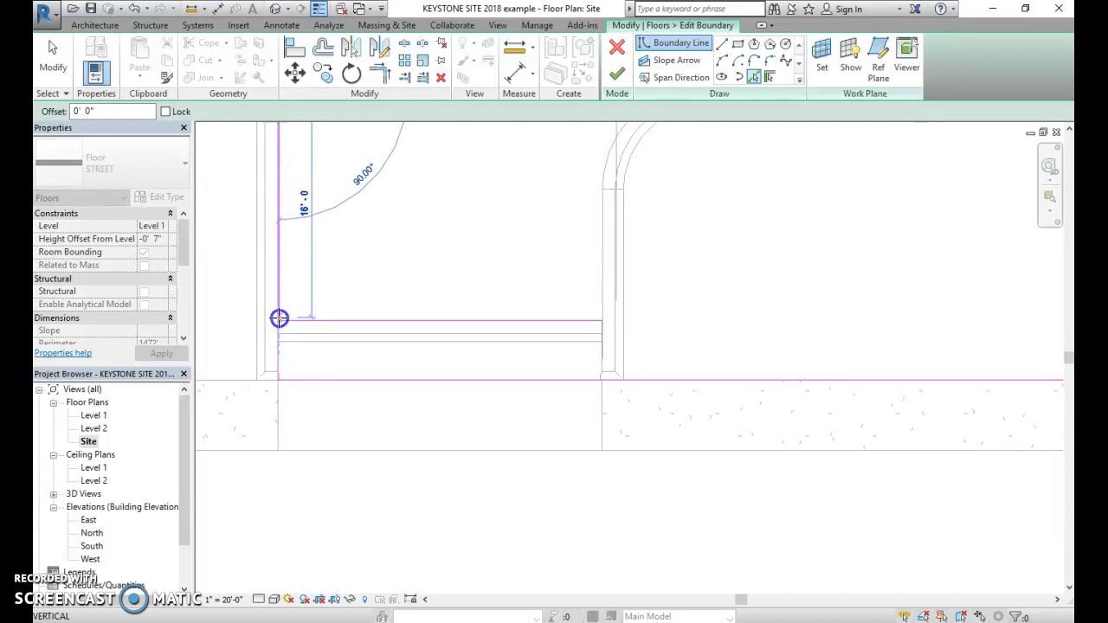
{"action": "scroll", "coordinate": [268, 328], "scroll_direction": "up", "scroll_amount": 2}
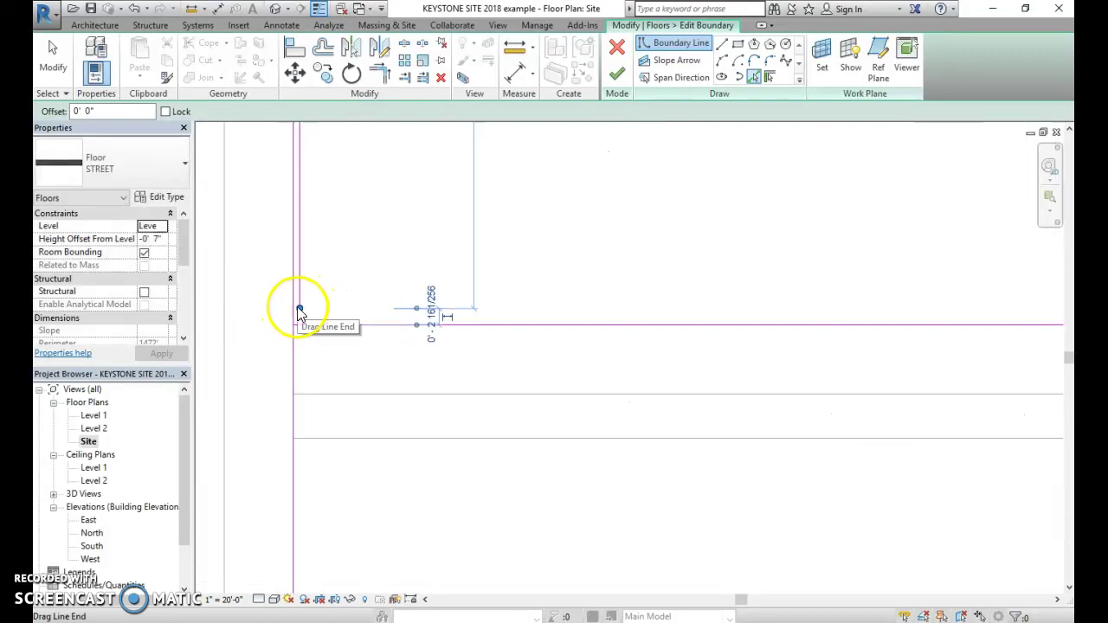
{"action": "scroll", "coordinate": [298, 314], "scroll_direction": "down", "scroll_amount": 3}
{"action": "middle_click_drag", "start_coordinate": [331, 415], "coordinate": [617, 597]}
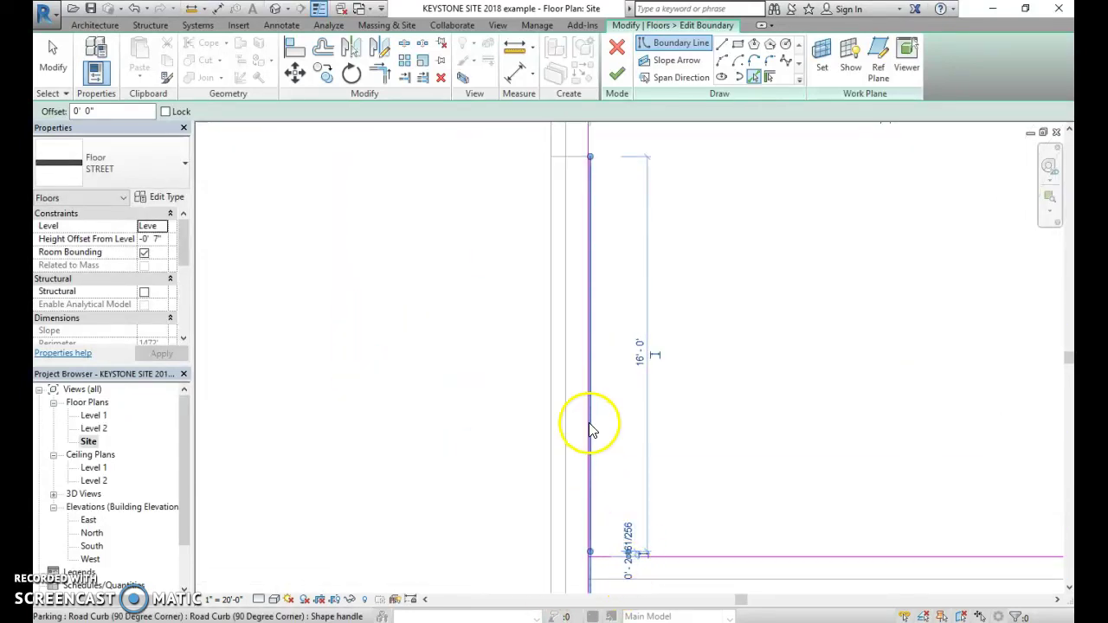
{"action": "key", "text": "d"}
{"action": "key", "text": "e"}
{"action": "left_click", "coordinate": [458, 360]}
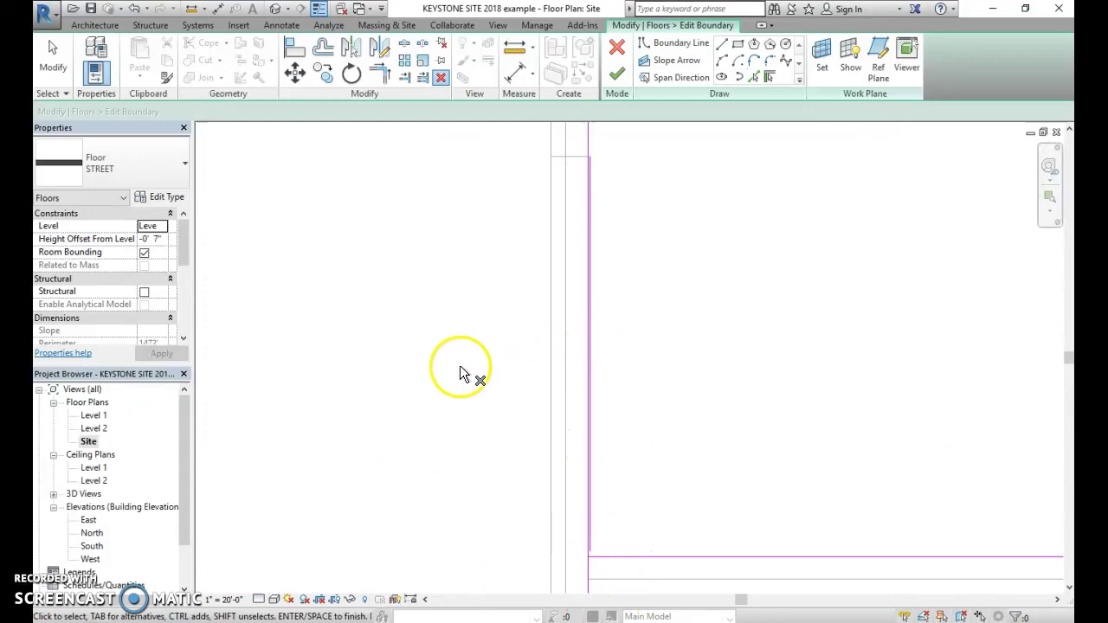
{"action": "key", "text": "Escape"}
{"action": "left_click", "coordinate": [592, 329]}
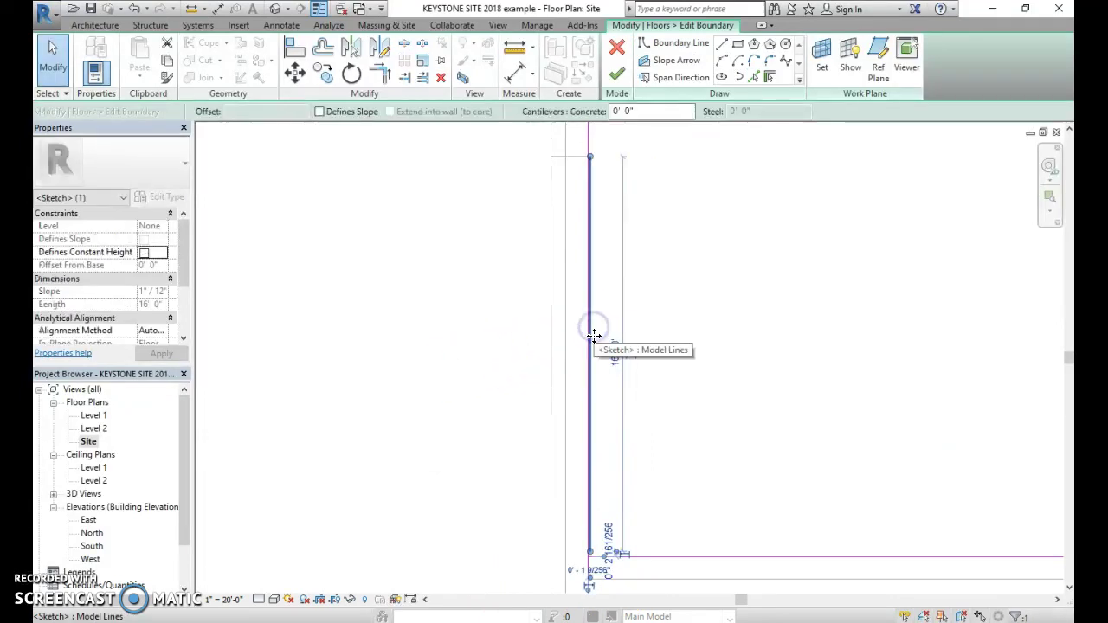
{"action": "key", "text": "Delete"}
Shorten the driveway's side boundary line to the new ramp line and pull the sidewalk boundary line's end back to the ramp's opposite end
{"action": "middle_click_drag", "start_coordinate": [595, 407], "coordinate": [539, 309]}
{"action": "scroll", "coordinate": [537, 389], "scroll_direction": "down", "scroll_amount": 1}
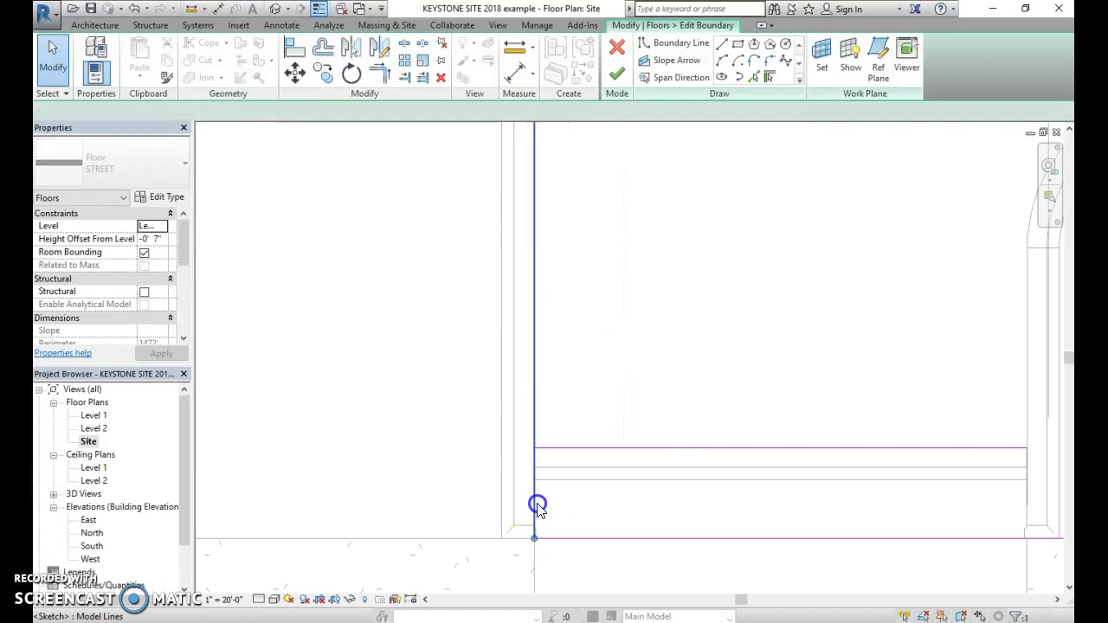
{"action": "left_click", "coordinate": [537, 503]}
{"action": "left_click_drag", "start_coordinate": [533, 538], "coordinate": [536, 450]}
{"action": "middle_click_drag", "start_coordinate": [834, 494], "coordinate": [530, 465]}
{"action": "left_click", "coordinate": [337, 508]}
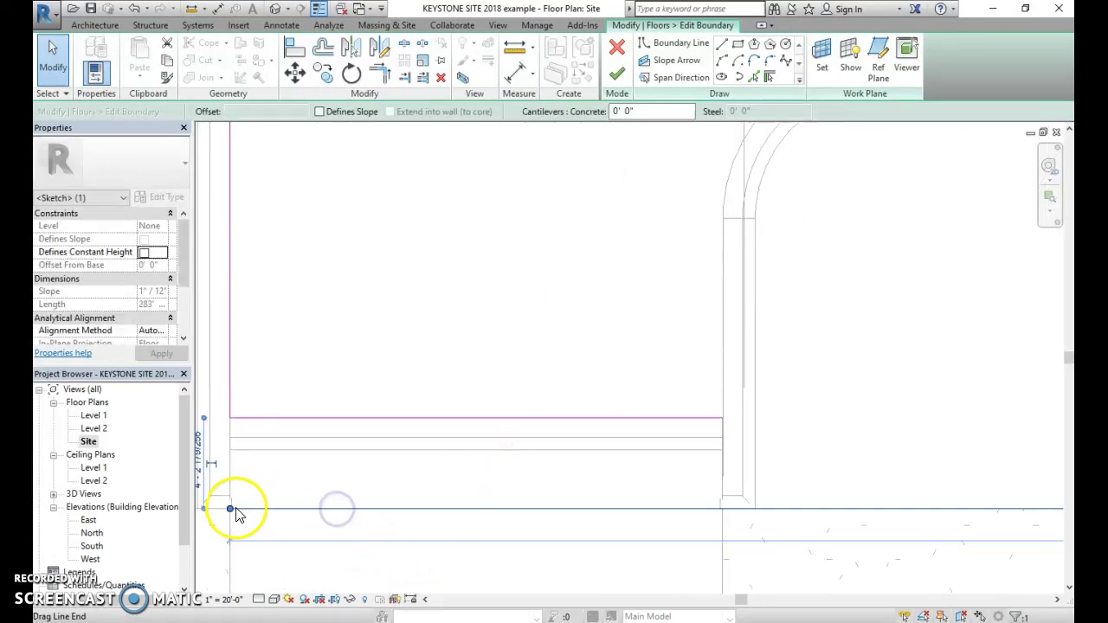
{"action": "left_click_drag", "start_coordinate": [234, 510], "coordinate": [720, 511]}
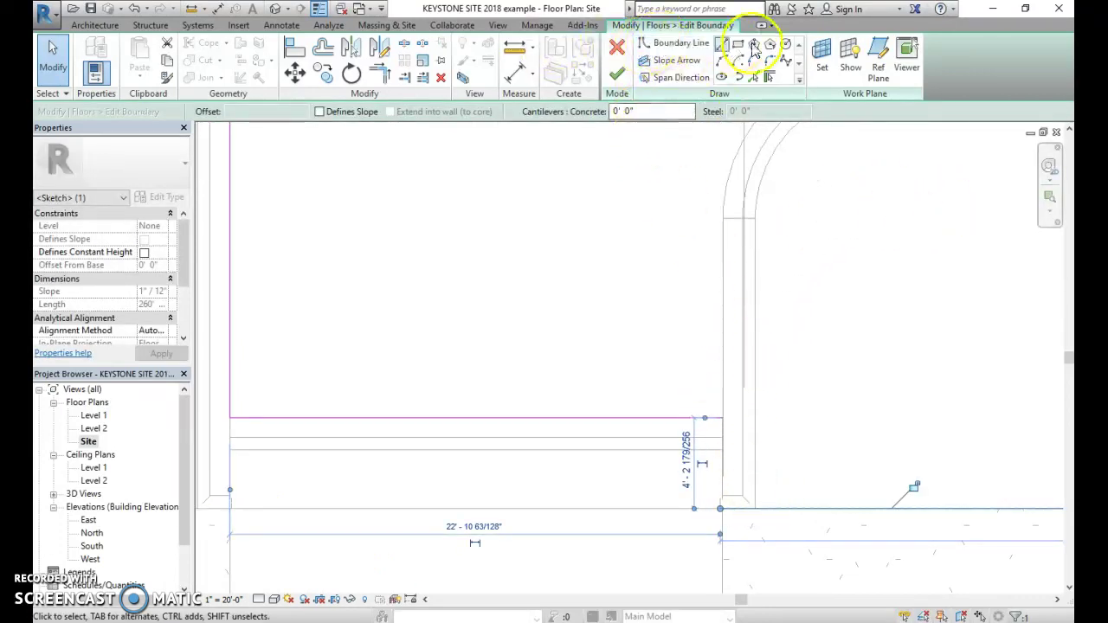
Draw a boundary line along the ramp's end, joining the new ramp line to the shortened sidewalk boundary line
{"action": "left_click", "coordinate": [721, 43]}
{"action": "left_click", "coordinate": [724, 419]}
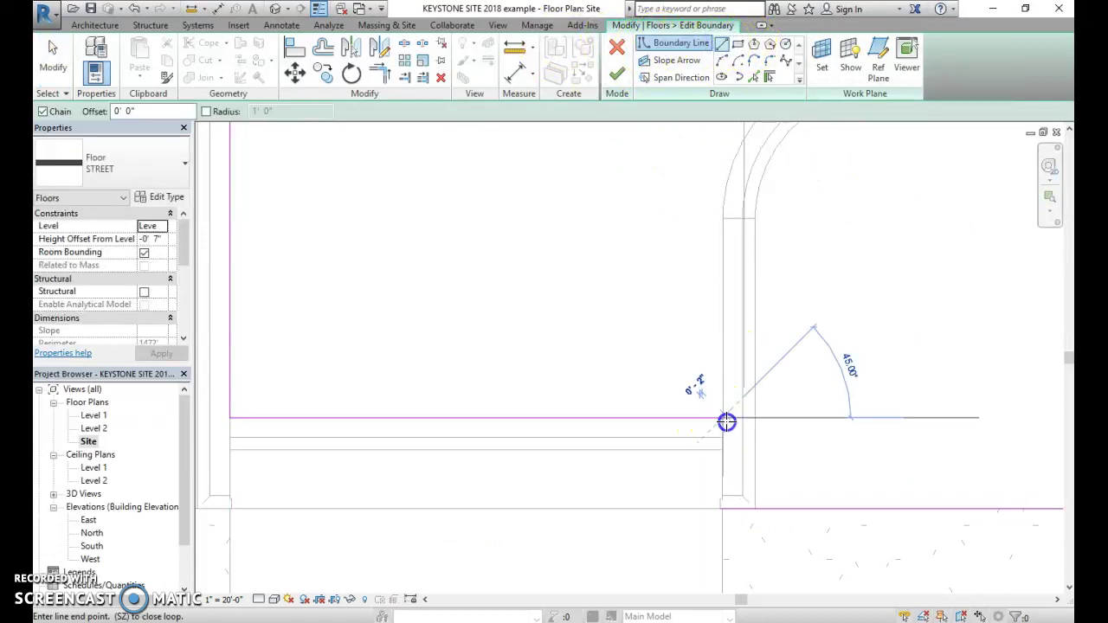
{"action": "left_click", "coordinate": [723, 507]}
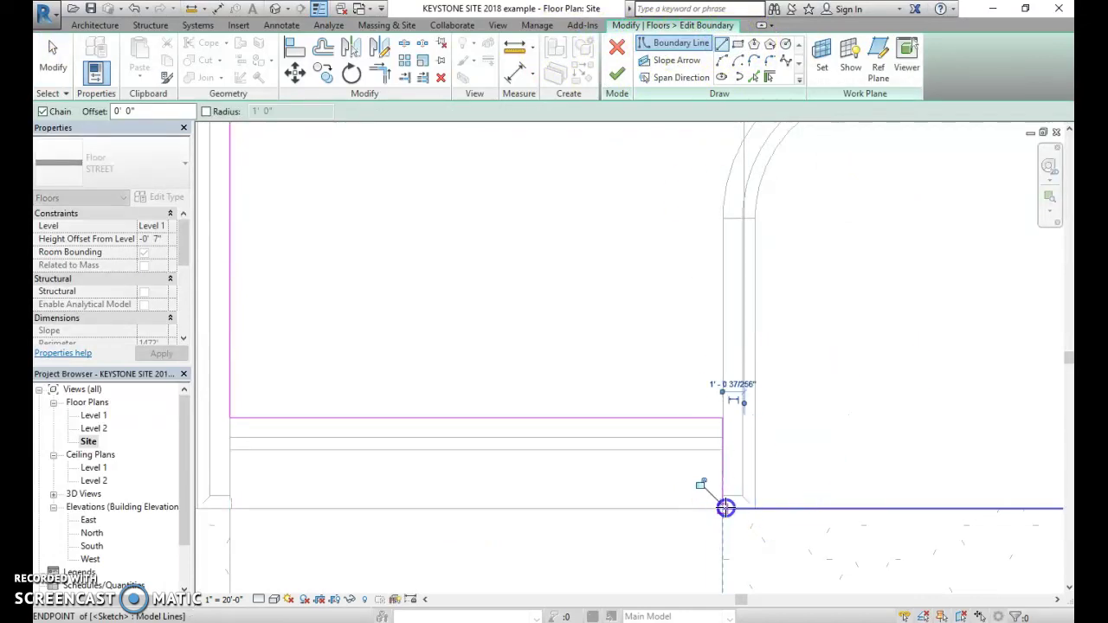
Finish the STREET floor's boundary edit and show the site in the default 3D view
{"action": "left_click", "coordinate": [612, 85]}
{"action": "scroll", "coordinate": [637, 269], "scroll_direction": "down", "scroll_amount": 3}
{"action": "left_click", "coordinate": [276, 9]}
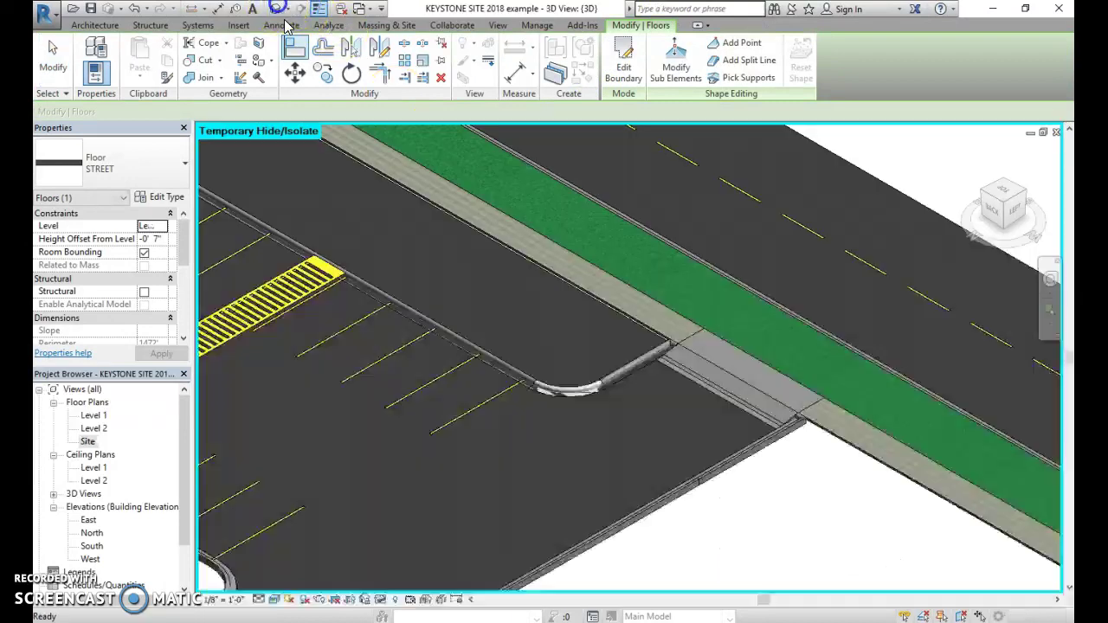
Examine how the driveway ramp meets the STREET floor, the curbs and the sidewalk at both ends of the entrance
{"action": "scroll", "coordinate": [718, 383], "scroll_direction": "up", "scroll_amount": 3}
{"action": "scroll", "coordinate": [562, 255], "scroll_direction": "up", "scroll_amount": 2}
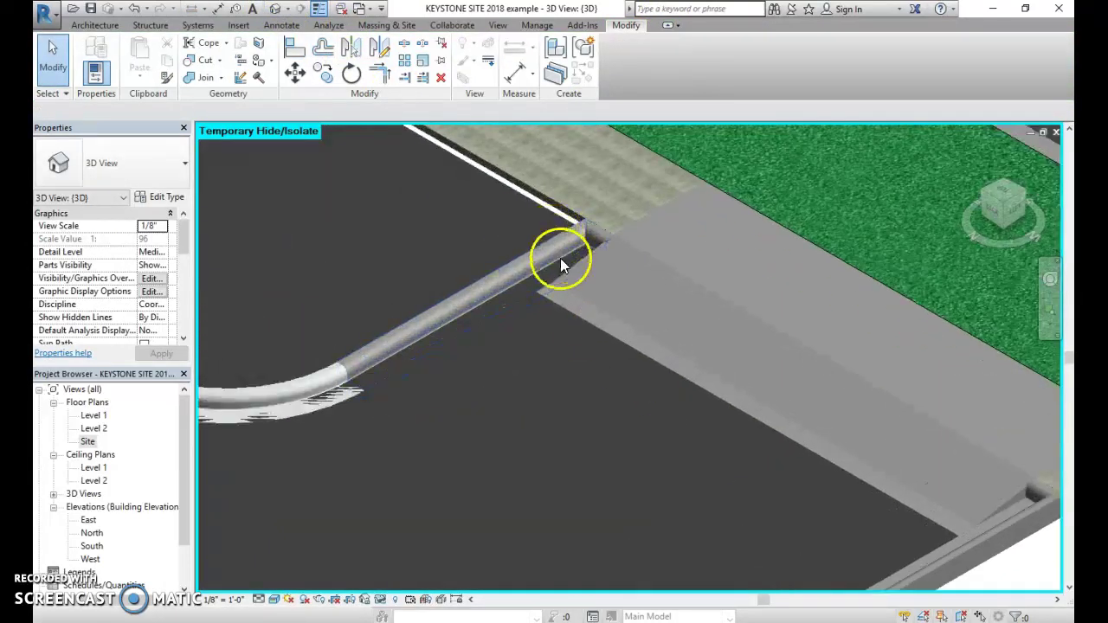
{"action": "scroll", "coordinate": [685, 379], "scroll_direction": "up", "scroll_amount": 2}
{"action": "scroll", "coordinate": [402, 269], "scroll_direction": "down", "scroll_amount": 2}
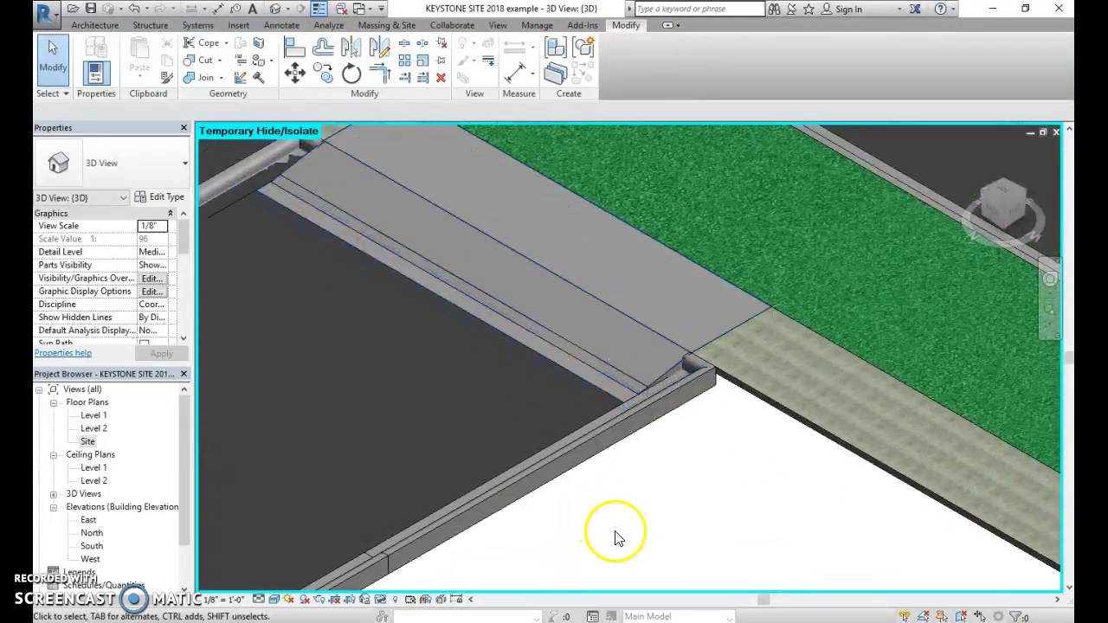
{"action": "scroll", "coordinate": [606, 363], "scroll_direction": "down", "scroll_amount": 2}
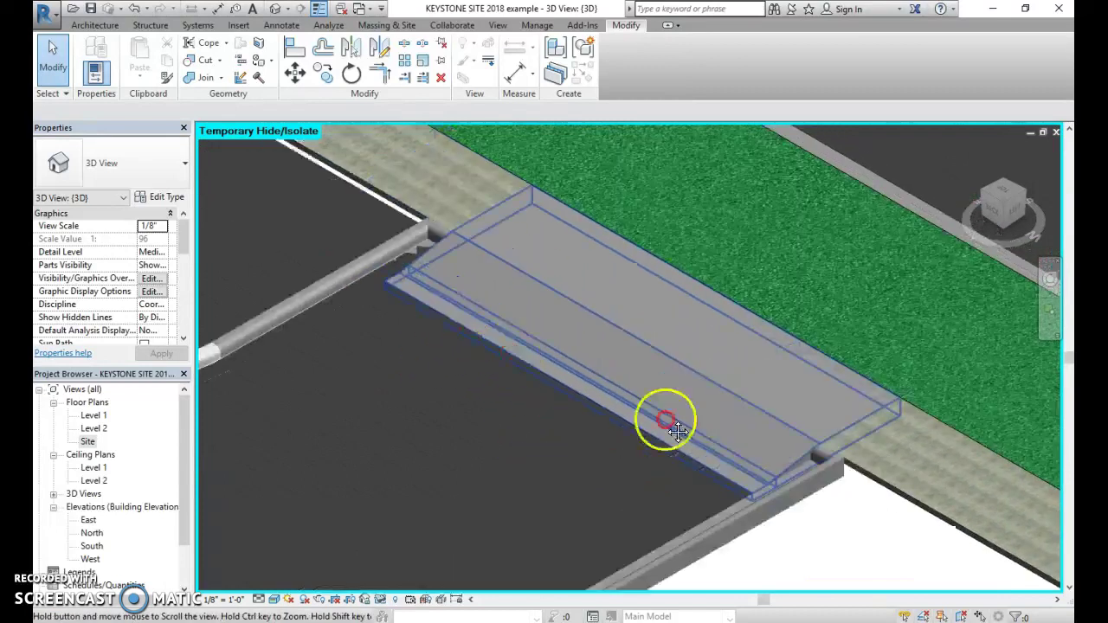
{"action": "scroll", "coordinate": [549, 317], "scroll_direction": "up", "scroll_amount": 2}
{"action": "scroll", "coordinate": [549, 317], "scroll_direction": "up", "scroll_amount": 2}
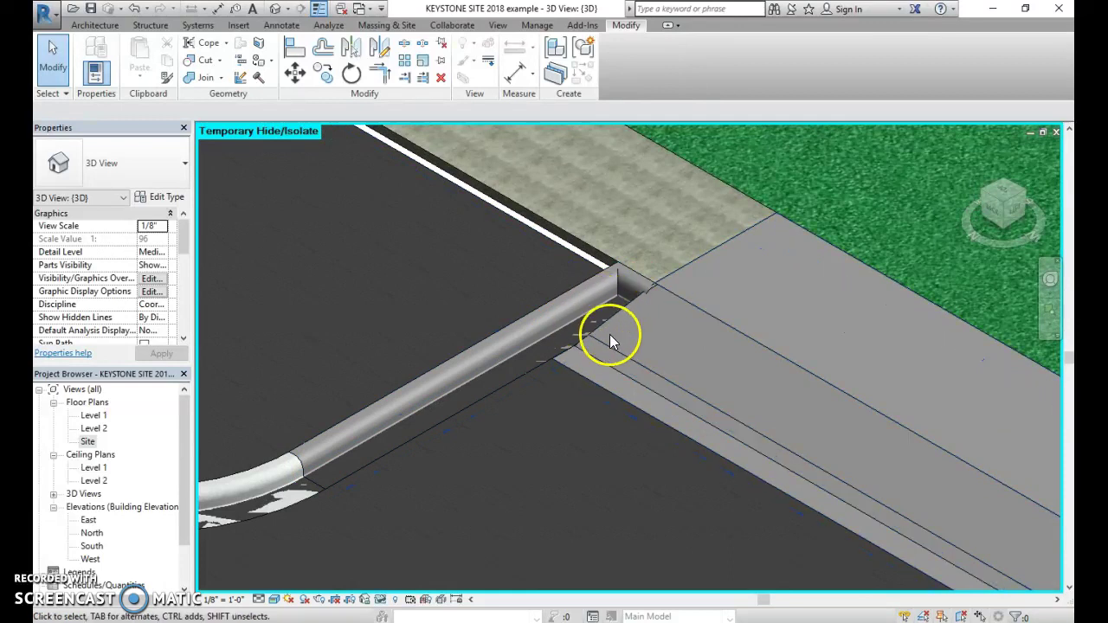
{"action": "scroll", "coordinate": [598, 343], "scroll_direction": "down", "scroll_amount": 2}
{"action": "scroll", "coordinate": [595, 356], "scroll_direction": "up", "scroll_amount": 1}
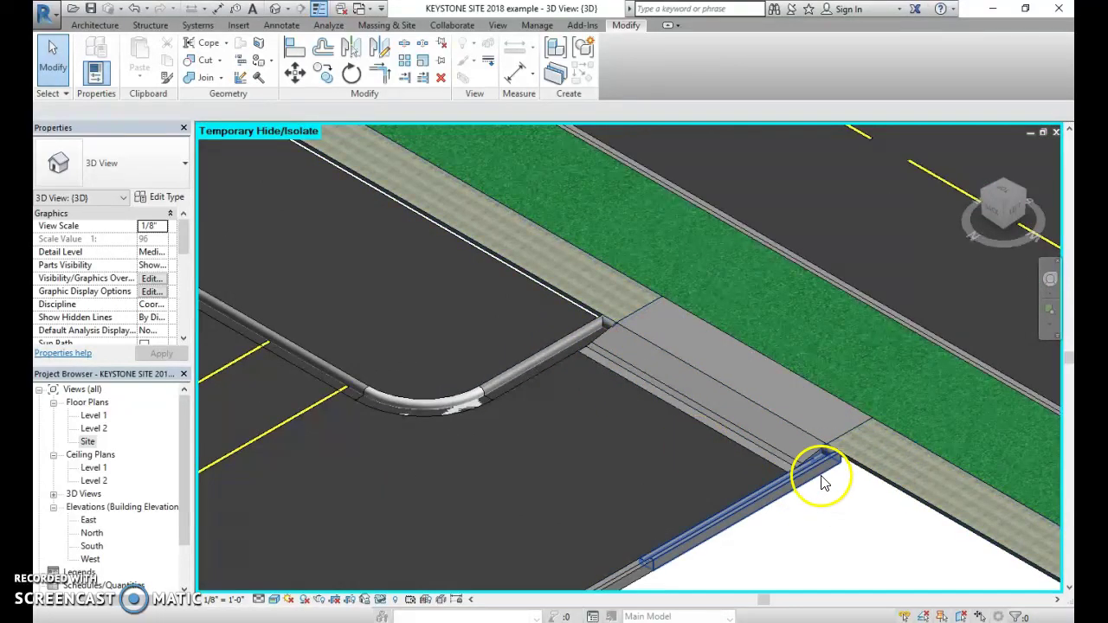
{"action": "scroll", "coordinate": [830, 444], "scroll_direction": "down", "scroll_amount": 2}
{"action": "scroll", "coordinate": [819, 451], "scroll_direction": "up", "scroll_amount": 1}
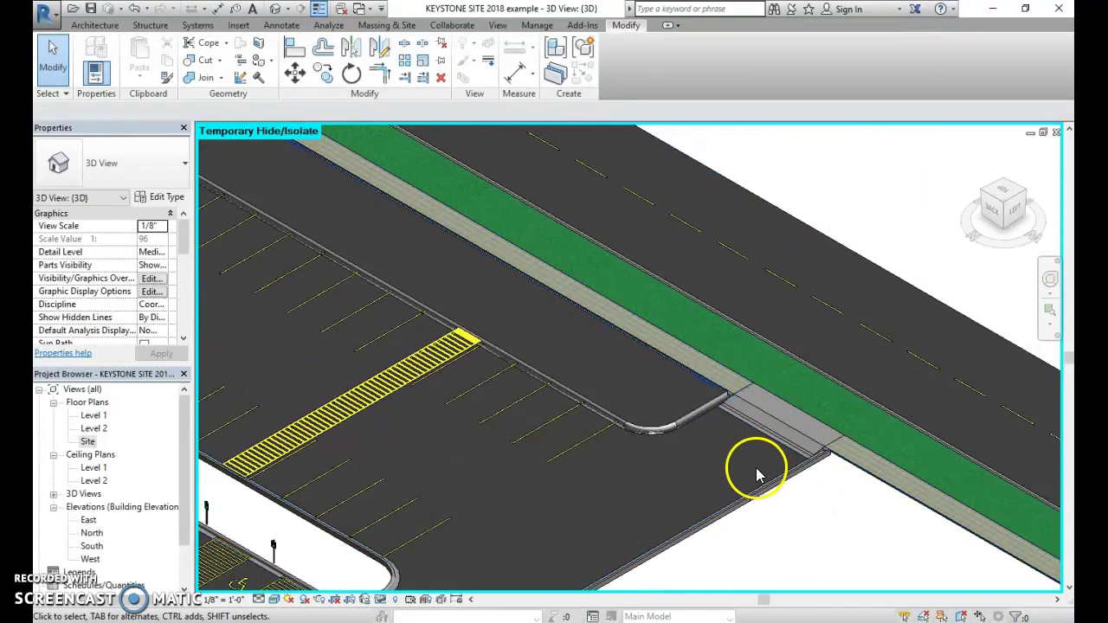
Review the street, green strip and whole parking lot in 3D, including the driveway entrance and the unfinished curb runs
{"action": "middle_click_drag", "start_coordinate": [798, 414], "coordinate": [681, 438]}
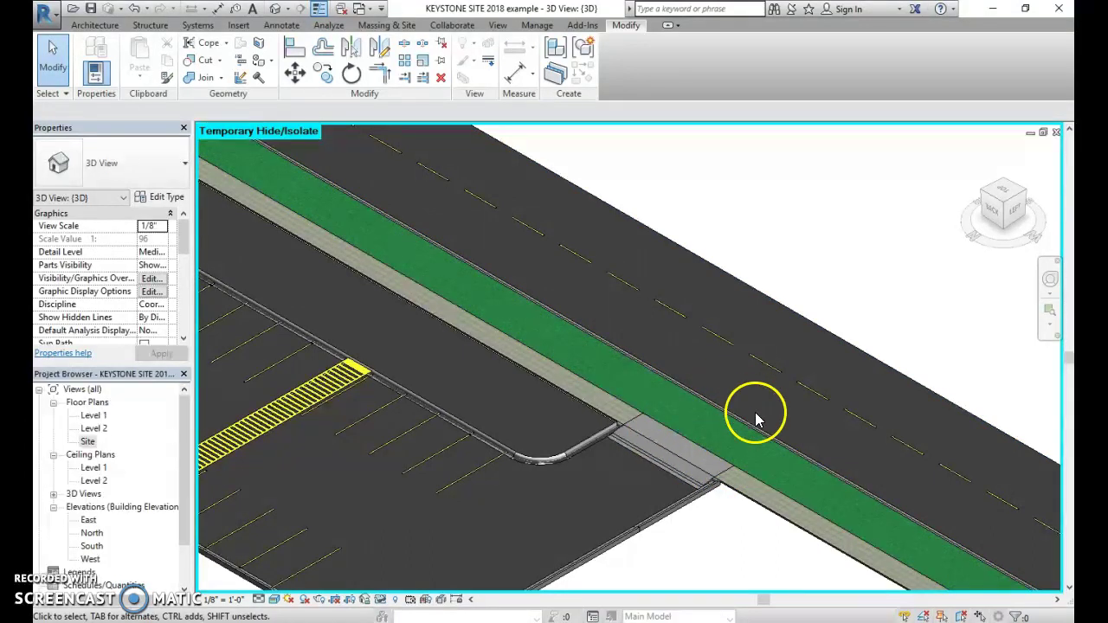
{"action": "scroll", "coordinate": [609, 427], "scroll_direction": "up", "scroll_amount": 1}
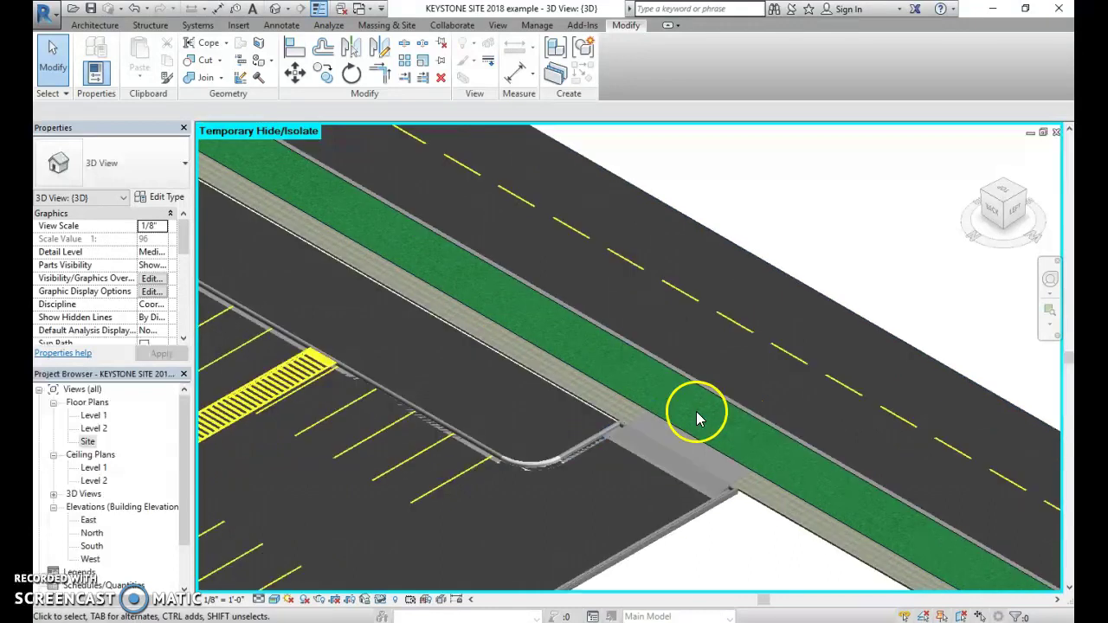
{"action": "scroll", "coordinate": [618, 453], "scroll_direction": "down", "scroll_amount": 4}
{"action": "scroll", "coordinate": [617, 458], "scroll_direction": "down", "scroll_amount": 2}
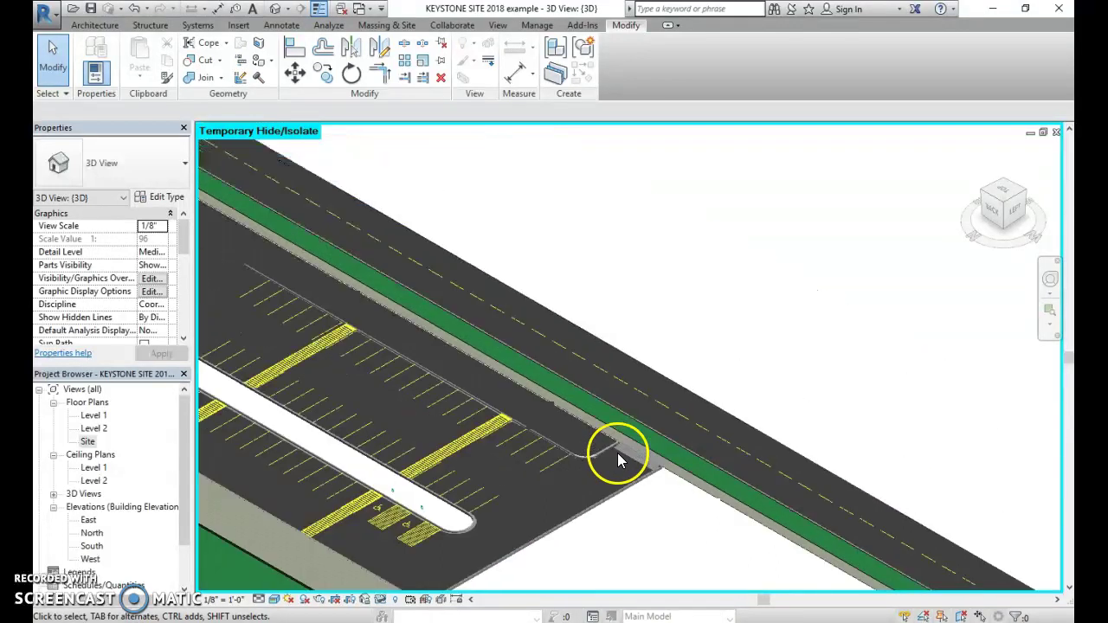
{"action": "middle_click_drag", "start_coordinate": [617, 453], "coordinate": [827, 456]}
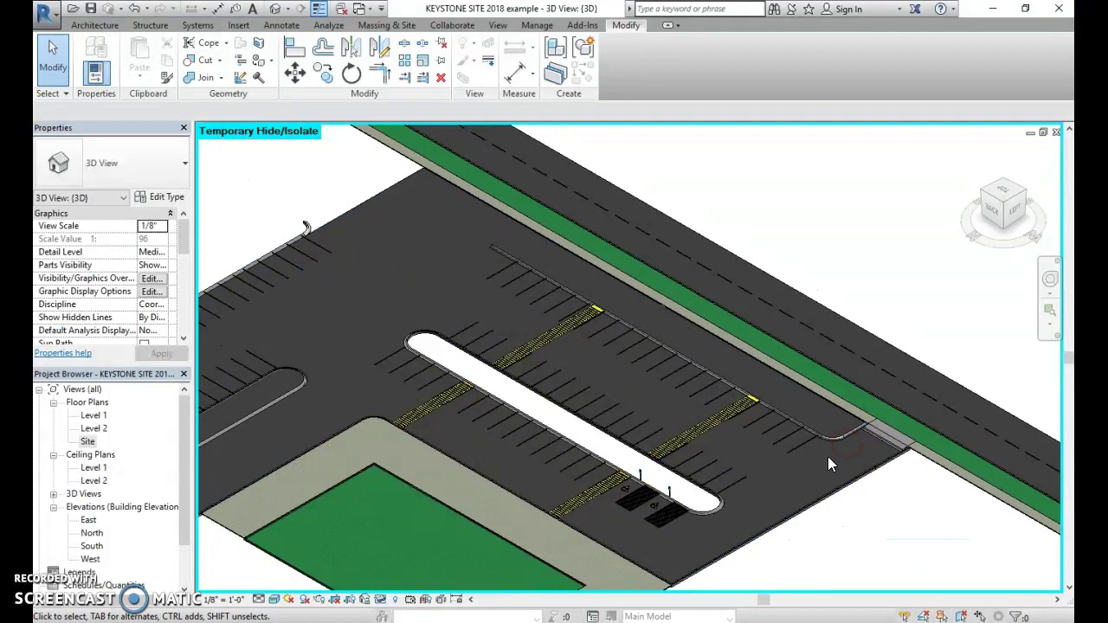
{"action": "scroll", "coordinate": [857, 449], "scroll_direction": "down", "scroll_amount": 2}
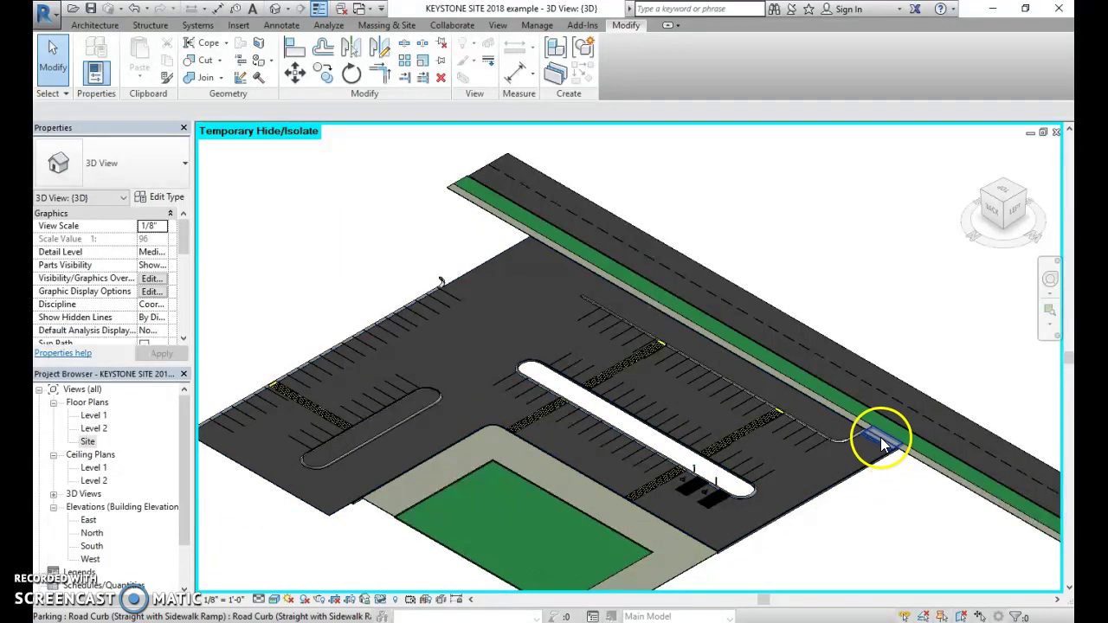